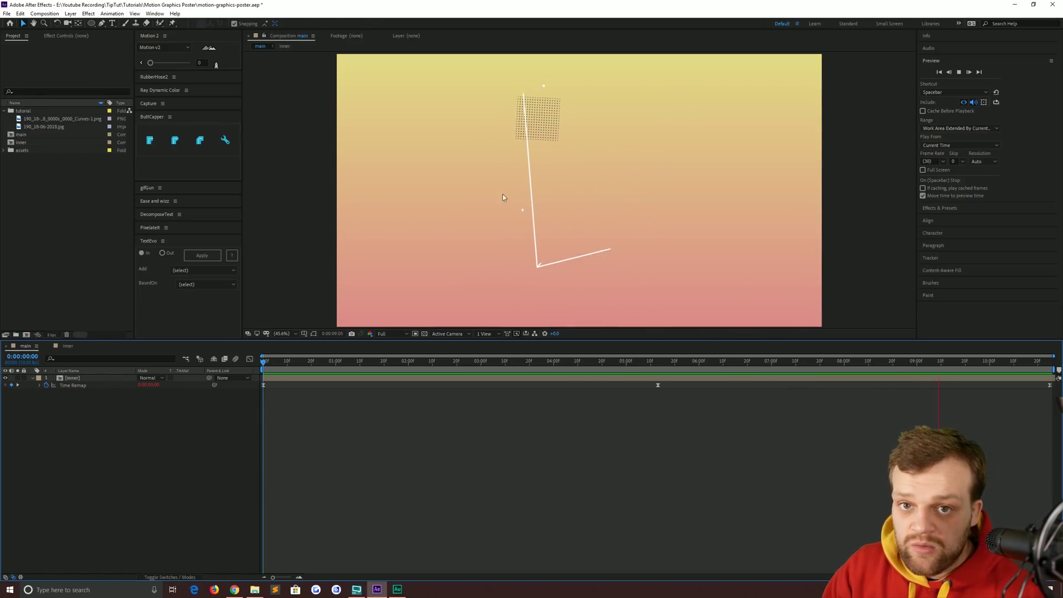
Open the poster image 190_18-06-2018.jpg to examine the reference design.
{"action": "double_click", "coordinate": [43, 126]}
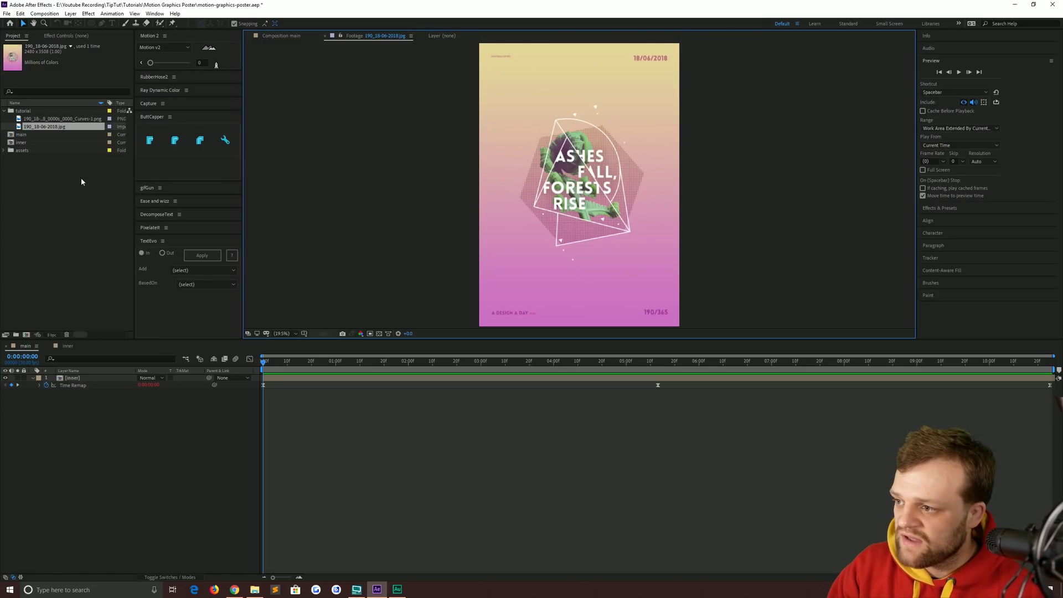
{"action": "left_click", "coordinate": [51, 180]}
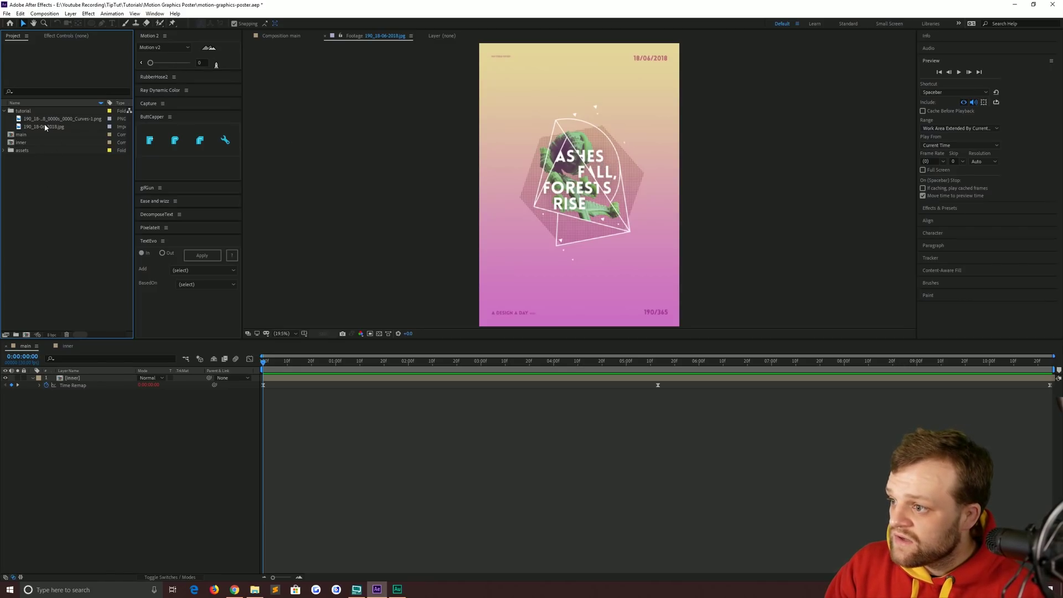
Create a 2560 x 1440 px, 30 fps composition named tutorialMain with duration 0:00:10:26 and move it into the tutorial folder.
{"action": "left_click", "coordinate": [44, 13]}
{"action": "left_click", "coordinate": [64, 23]}
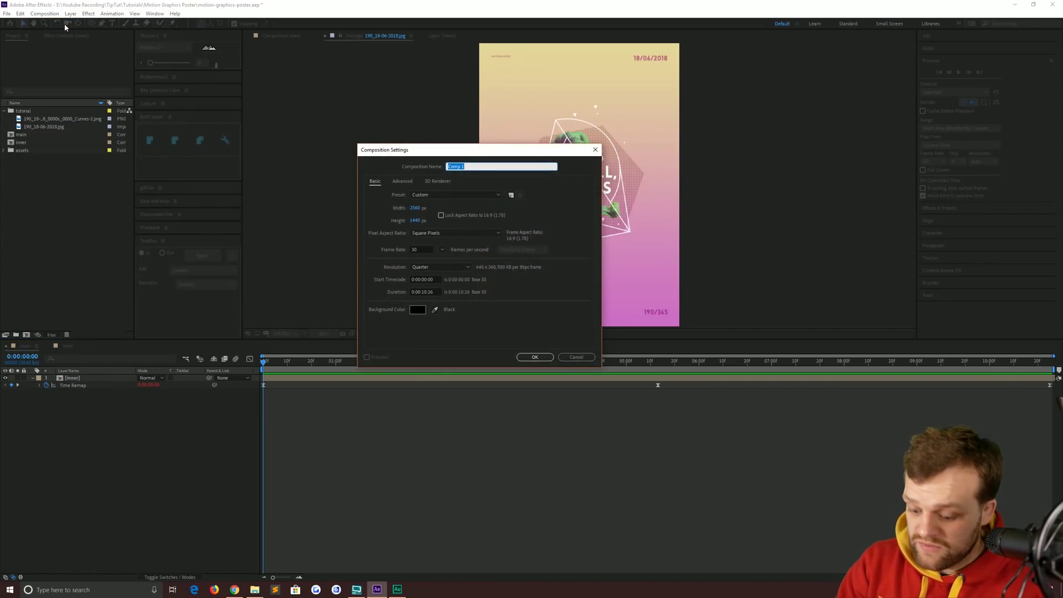
{"action": "type", "text": "tutorialMain"}
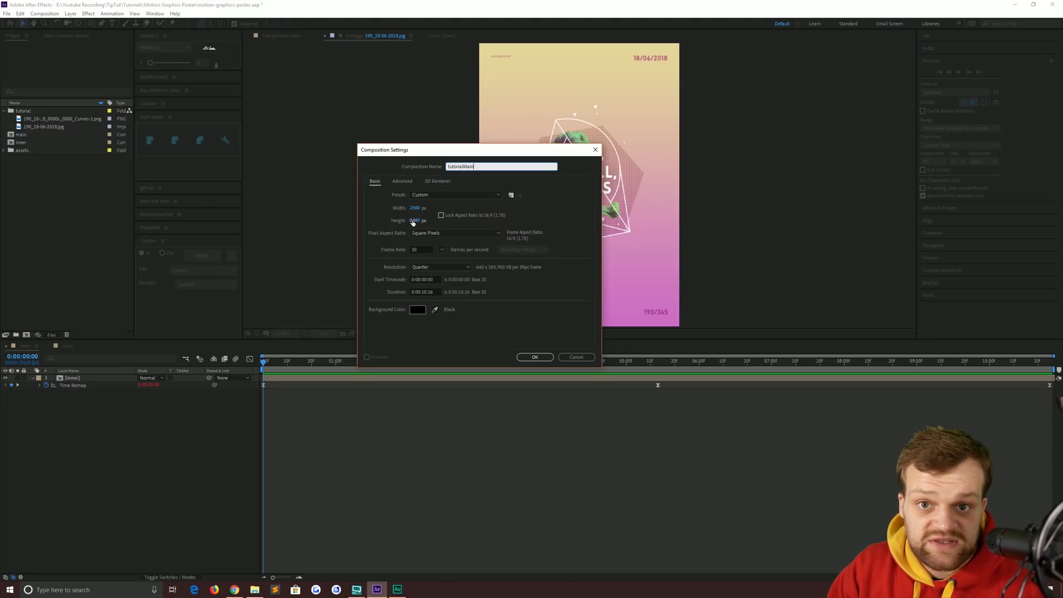
{"action": "left_click", "coordinate": [427, 292]}
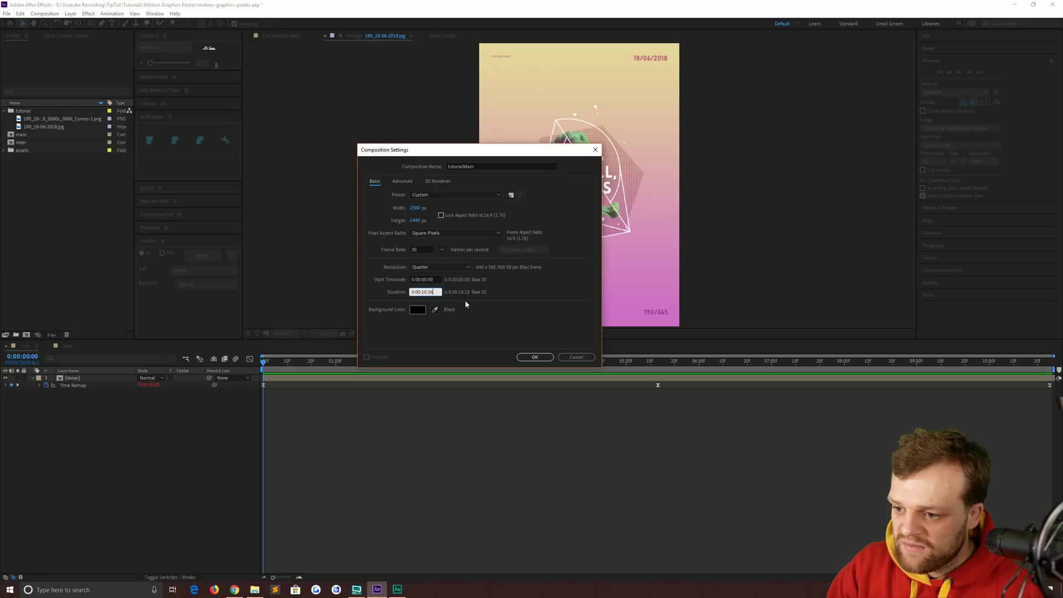
{"action": "left_click", "coordinate": [535, 357]}
{"action": "key", "text": "comma"}
{"action": "key", "text": "comma"}
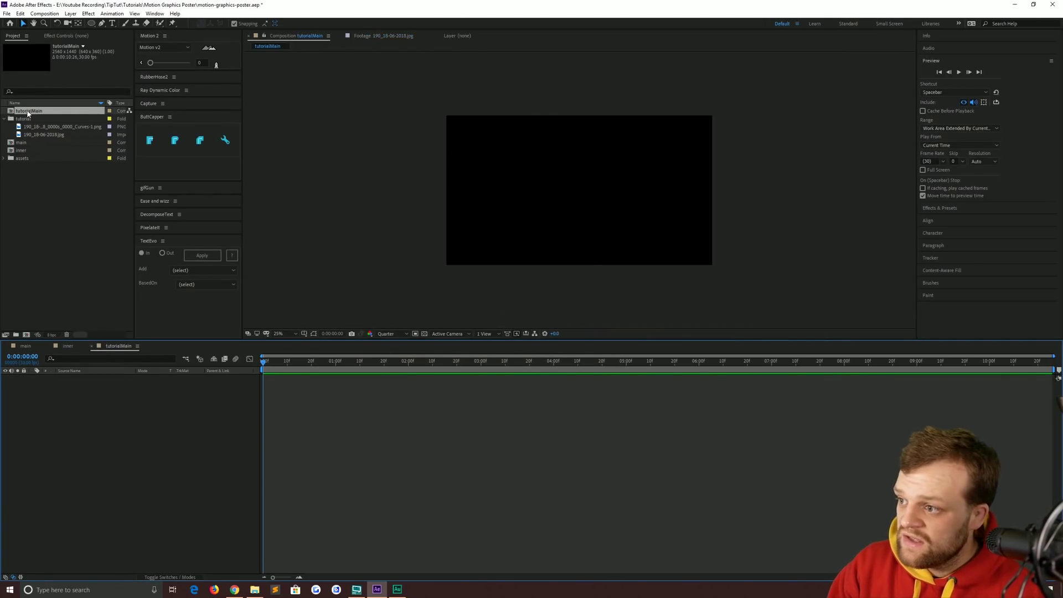
{"action": "left_click_drag", "start_coordinate": [23, 113], "coordinate": [25, 119]}
Place the poster image 190_18-06-2018.jpg in the tutorialMain composition and scale it down until the whole poster fits the frame's height.
{"action": "left_click", "coordinate": [44, 134]}
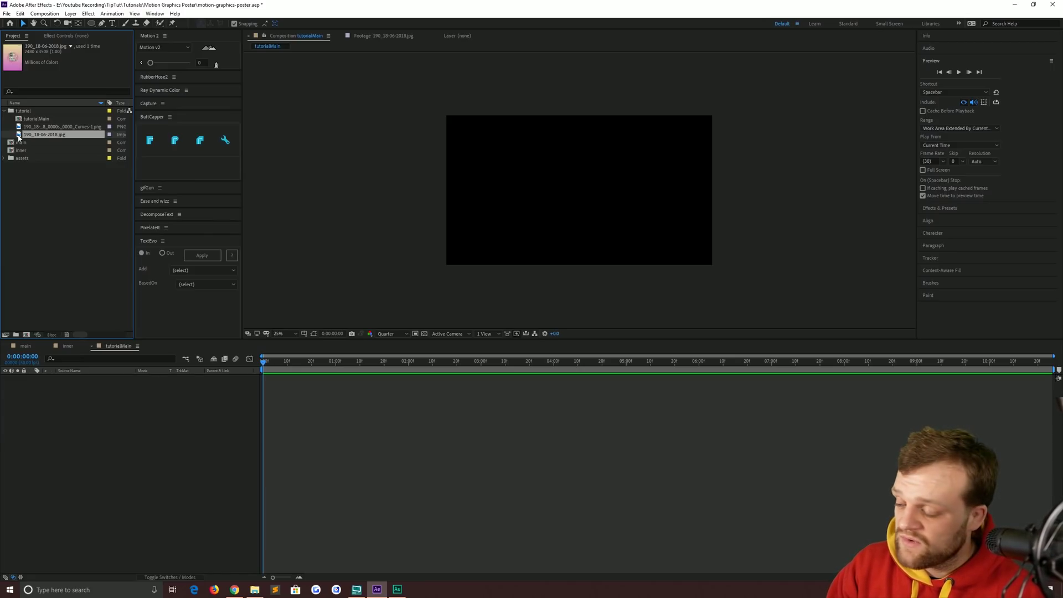
{"action": "left_click_drag", "start_coordinate": [23, 135], "coordinate": [167, 495]}
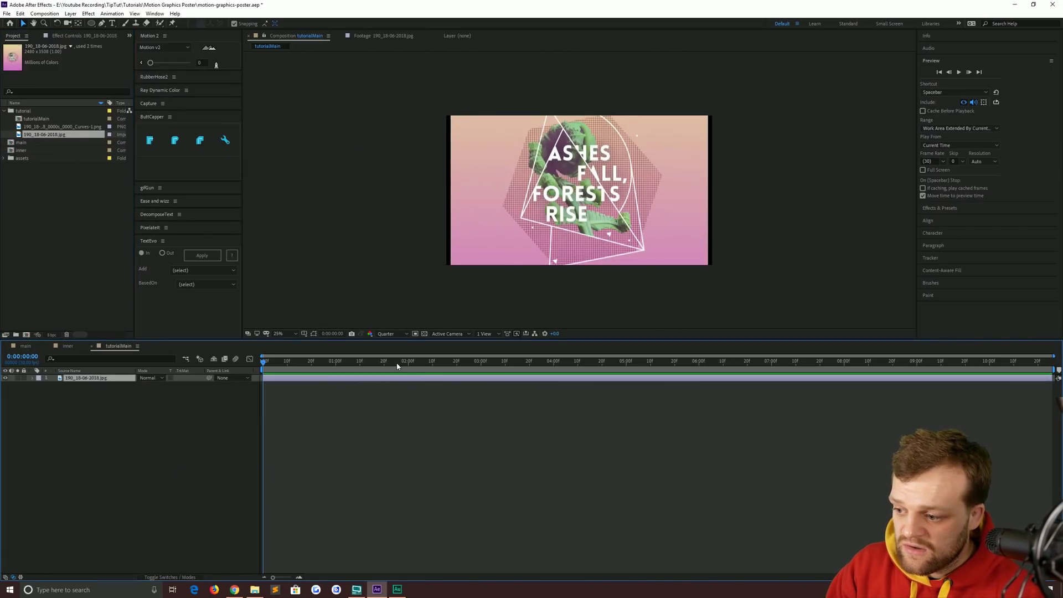
{"action": "left_click", "coordinate": [577, 196]}
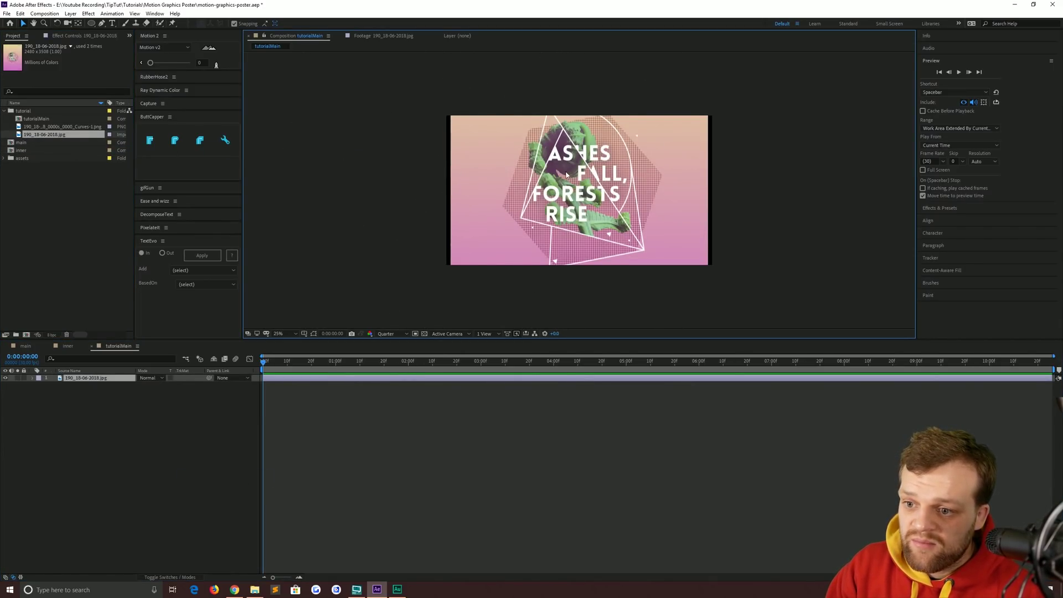
{"action": "key", "text": "comma"}
{"action": "left_click", "coordinate": [78, 386]}
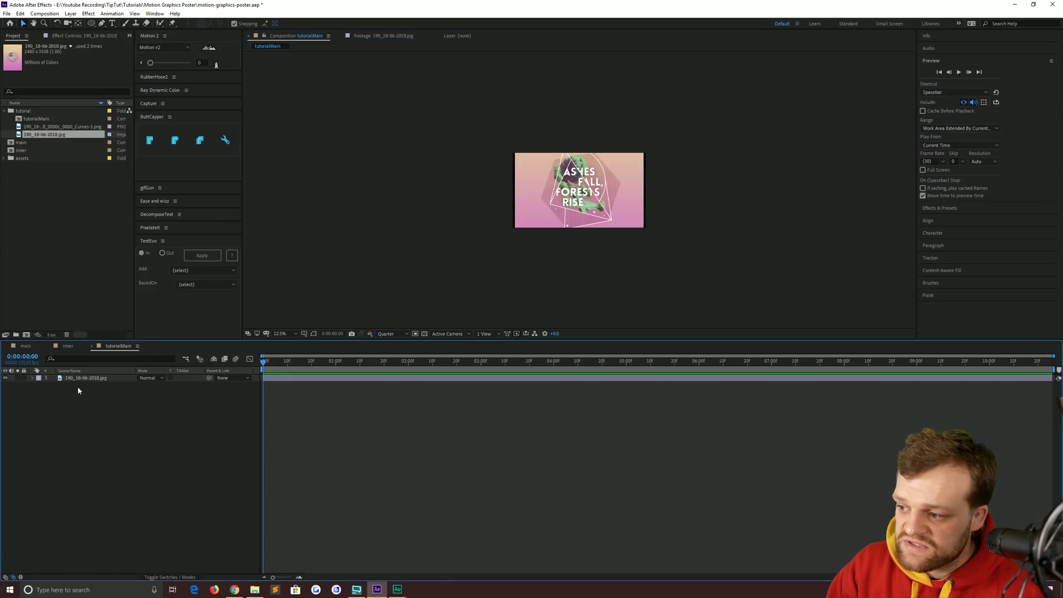
{"action": "left_click", "coordinate": [74, 377]}
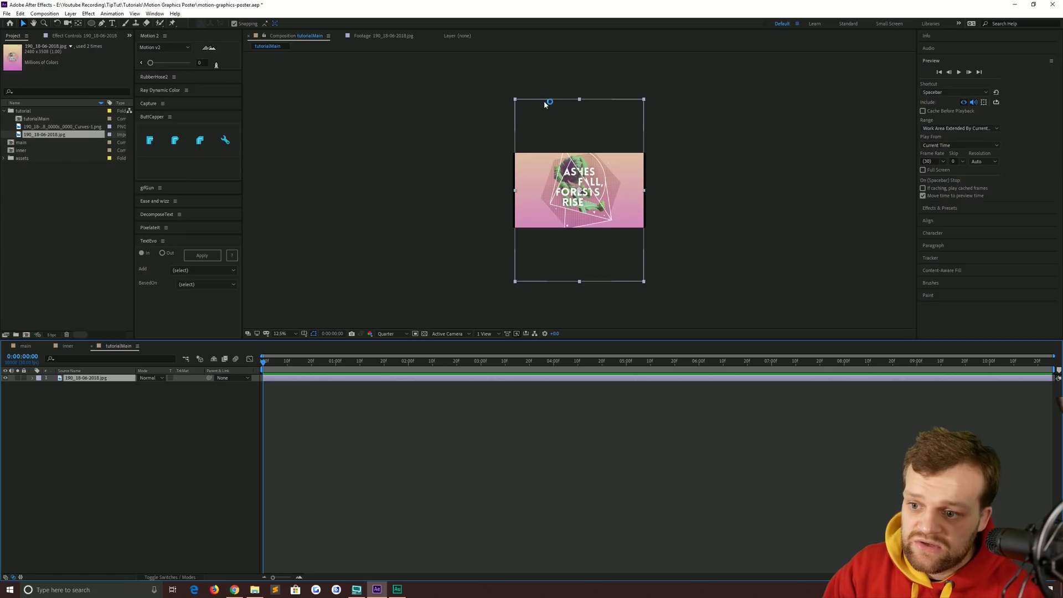
{"action": "left_click_drag", "start_coordinate": [515, 99], "coordinate": [559, 150]}
{"action": "left_click", "coordinate": [449, 186]}
{"action": "scroll", "coordinate": [579, 190], "scroll_direction": "up", "scroll_amount": 4}
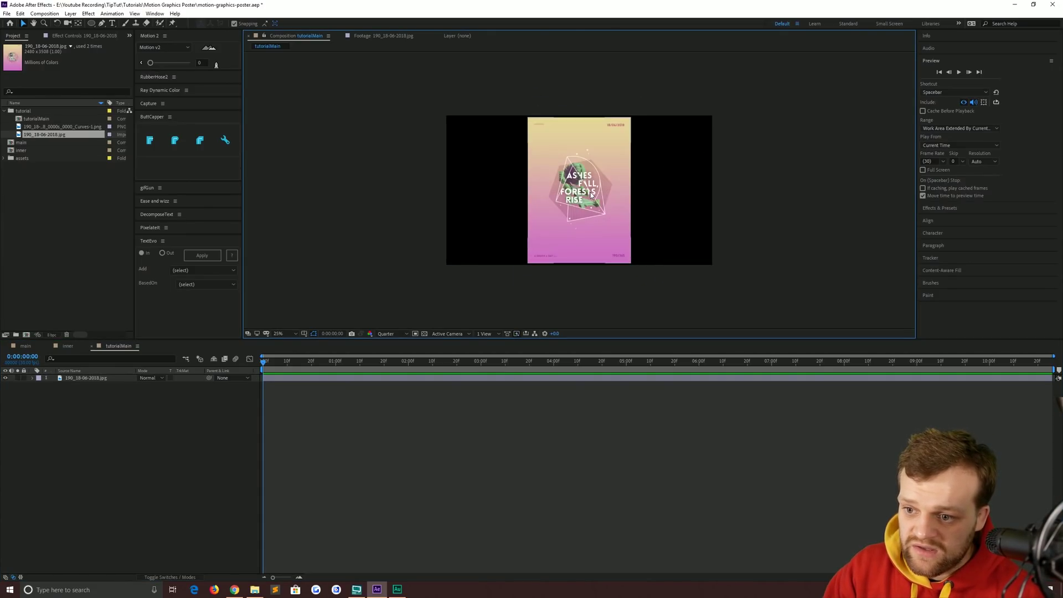
Fit the composition preview to the viewer and set its preview resolution to Auto.
{"action": "left_click", "coordinate": [280, 333]}
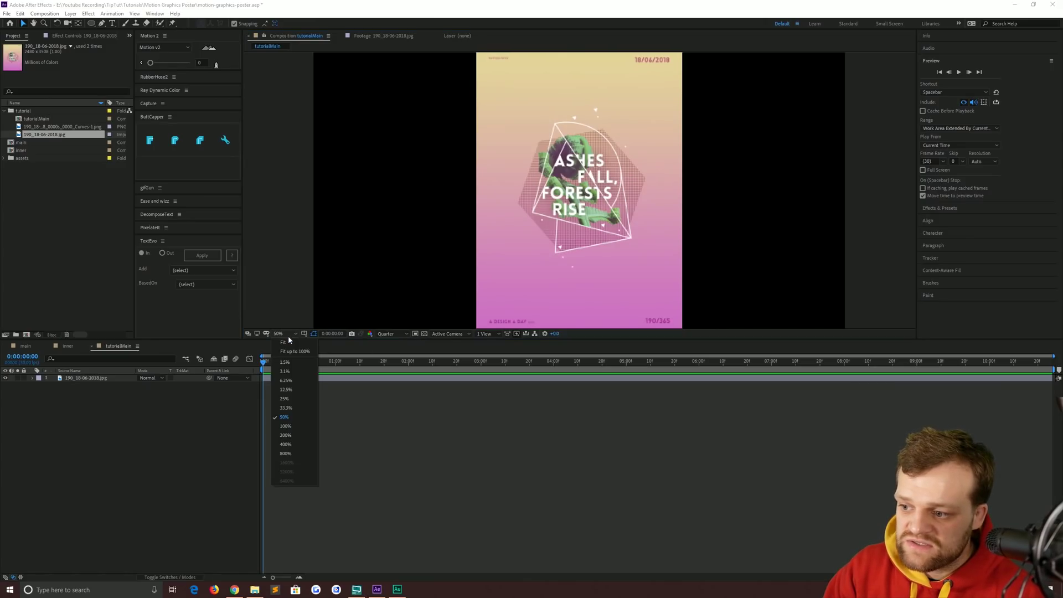
{"action": "left_click", "coordinate": [285, 363]}
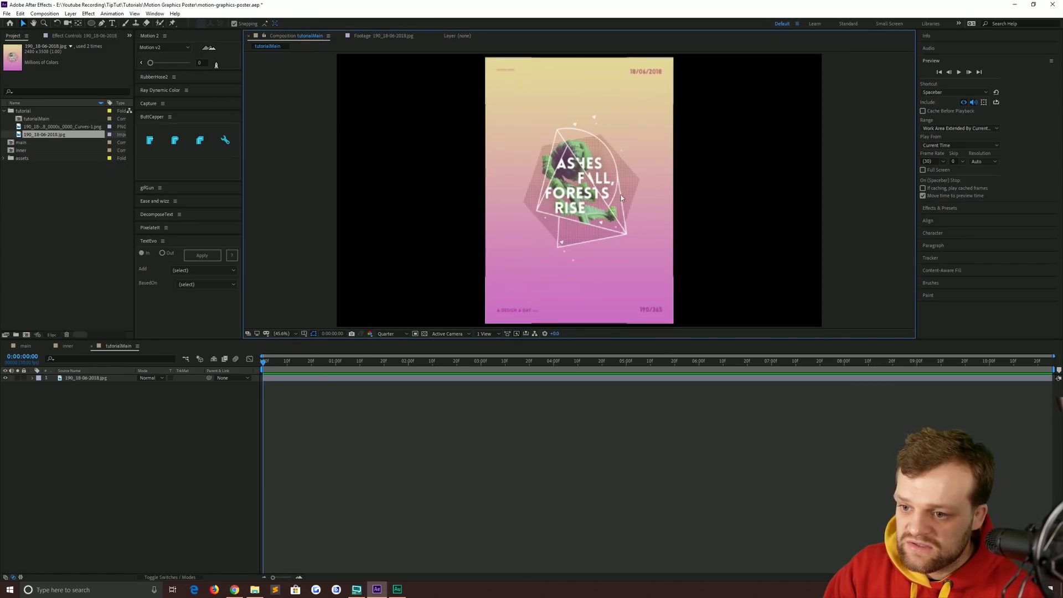
{"action": "left_click", "coordinate": [390, 334]}
{"action": "left_click", "coordinate": [390, 343]}
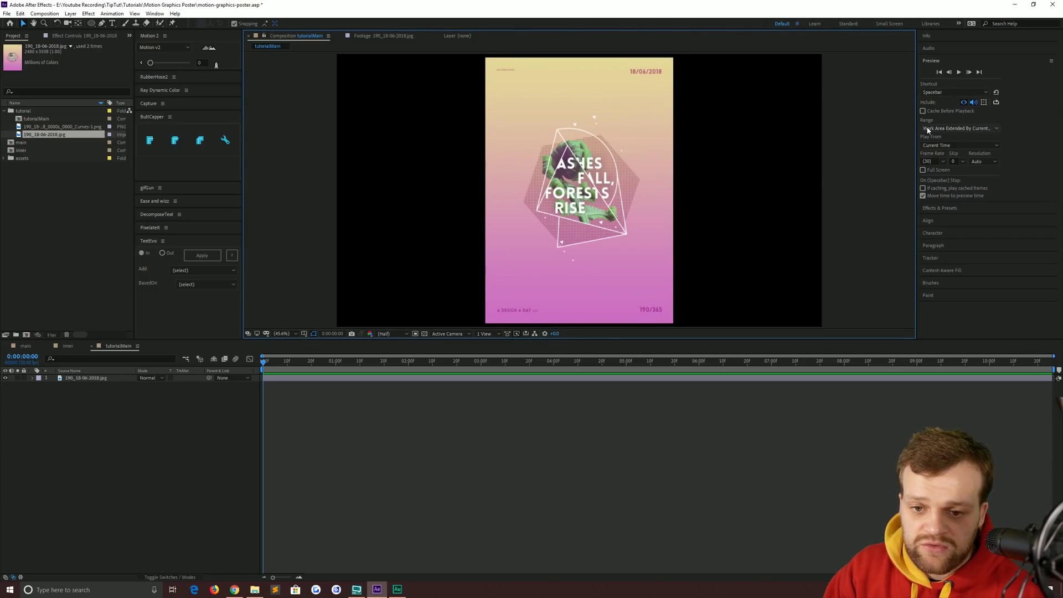
Create a solid named bg, 2560 x 1440 px, and place it beneath the poster layer.
{"action": "left_click", "coordinate": [70, 13]}
{"action": "mouse_move", "coordinate": [89, 23]}
{"action": "left_click", "coordinate": [212, 32]}
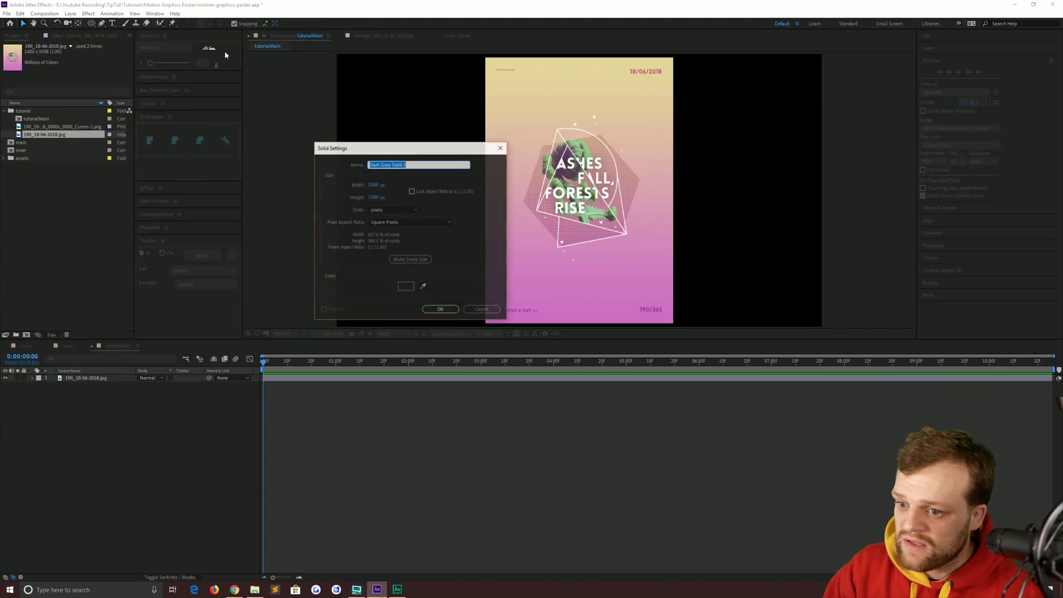
{"action": "type", "text": "bg"}
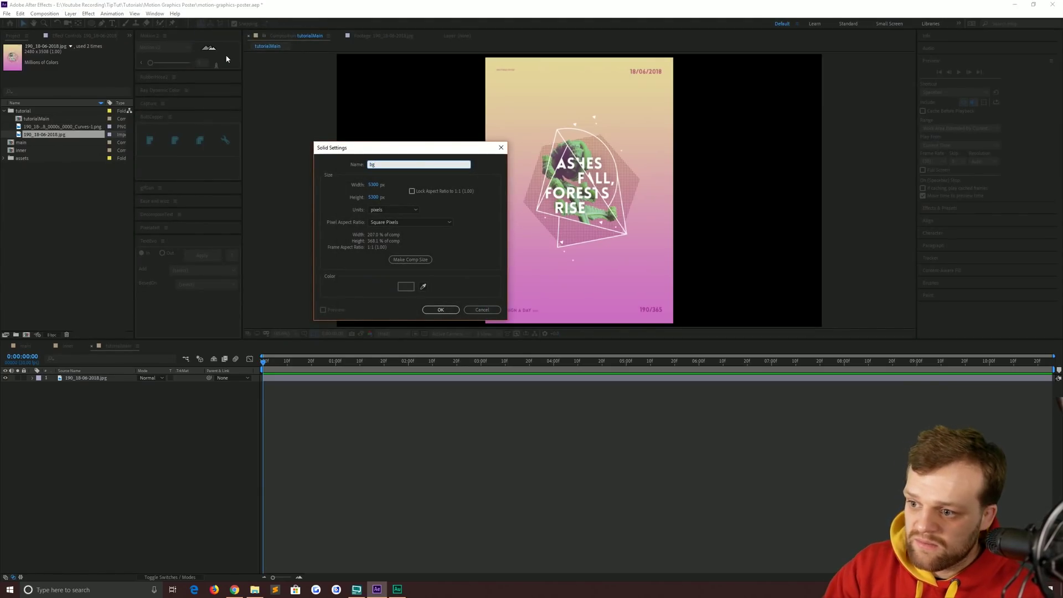
{"action": "left_click", "coordinate": [372, 185]}
{"action": "type", "text": "256"}
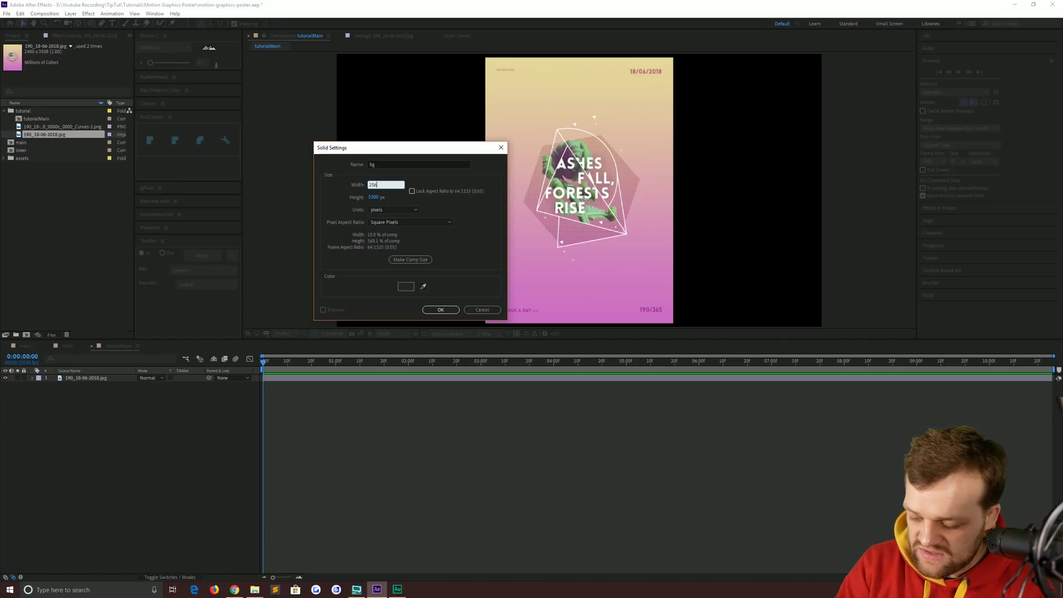
{"action": "key", "text": "Tab"}
{"action": "type", "text": "1440"}
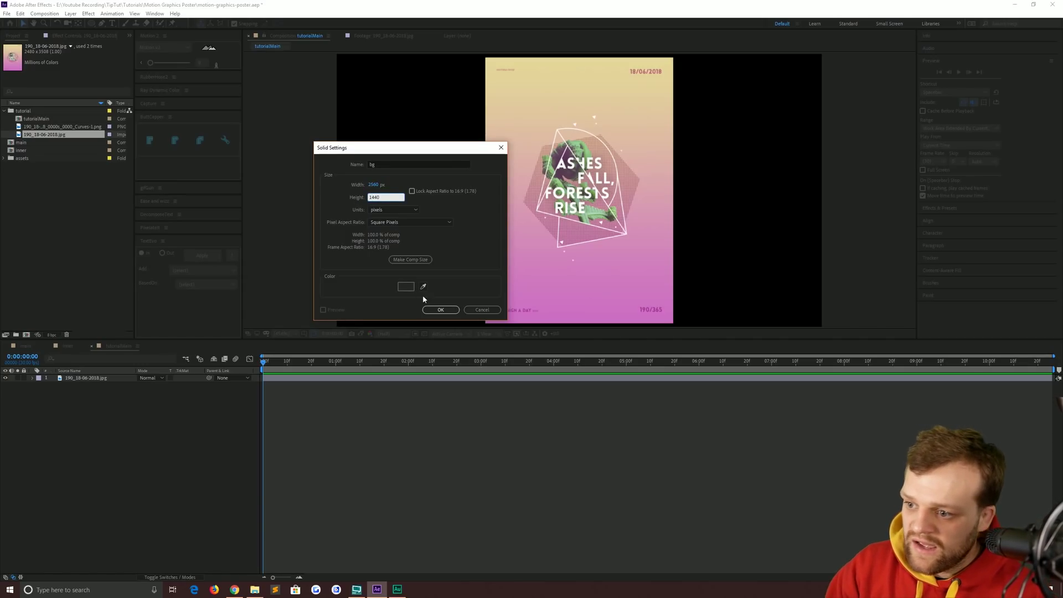
{"action": "left_click", "coordinate": [451, 311]}
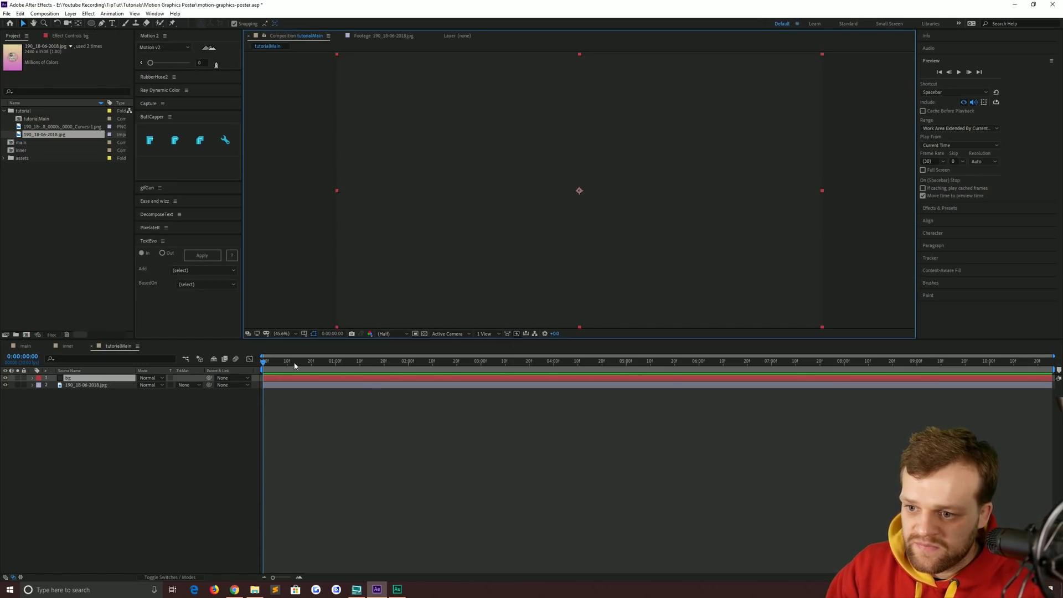
{"action": "left_click_drag", "start_coordinate": [106, 378], "coordinate": [110, 403]}
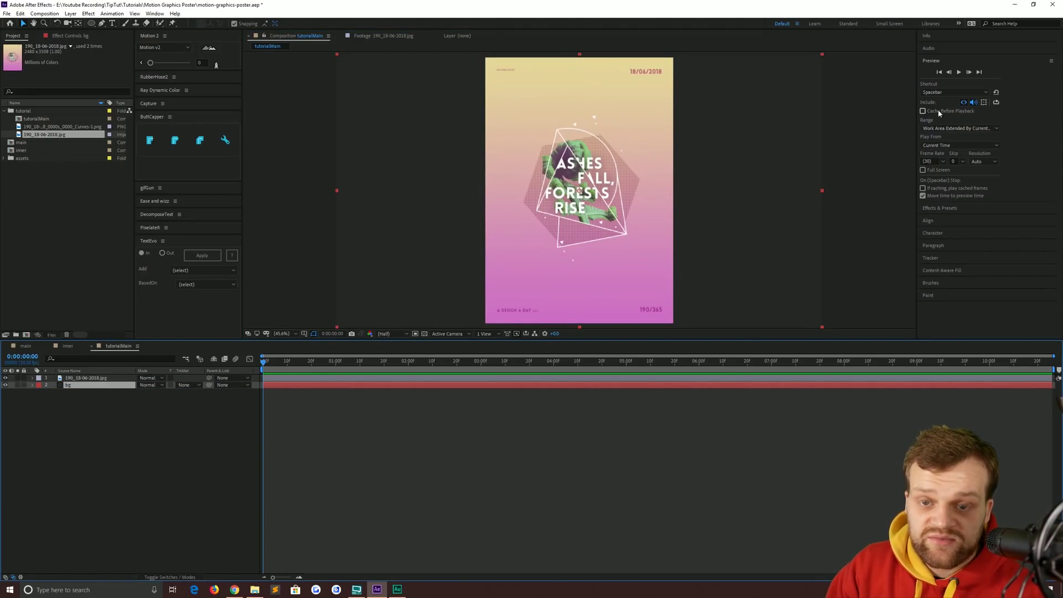
Find the Gradient Ramp effect and apply it to the bg solid.
{"action": "left_click", "coordinate": [936, 208]}
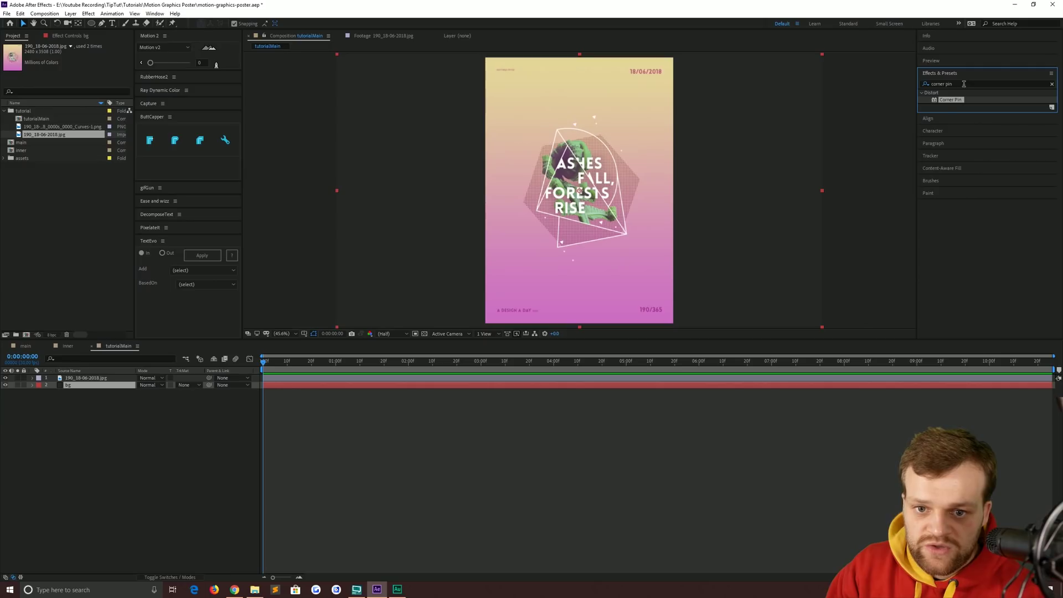
{"action": "left_click", "coordinate": [964, 84]}
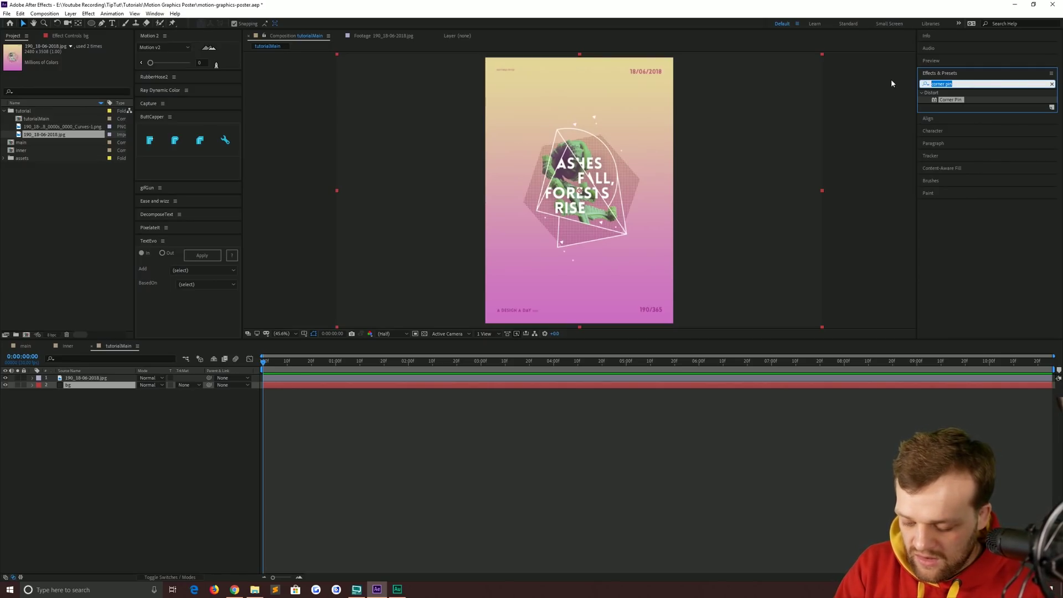
{"action": "type", "text": "gradient ramp"}
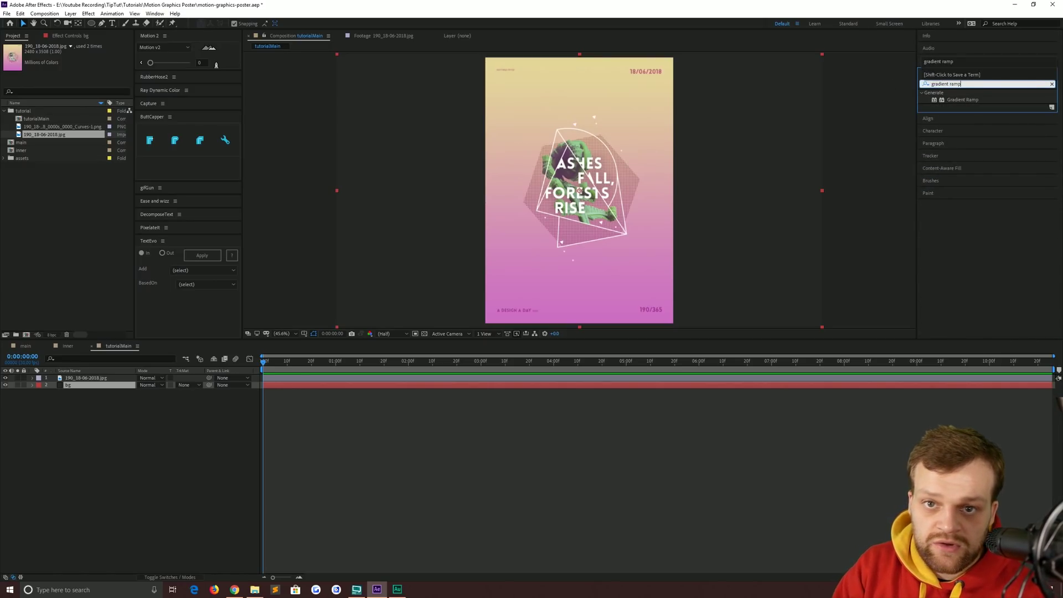
{"action": "left_click_drag", "start_coordinate": [956, 100], "coordinate": [98, 391]}
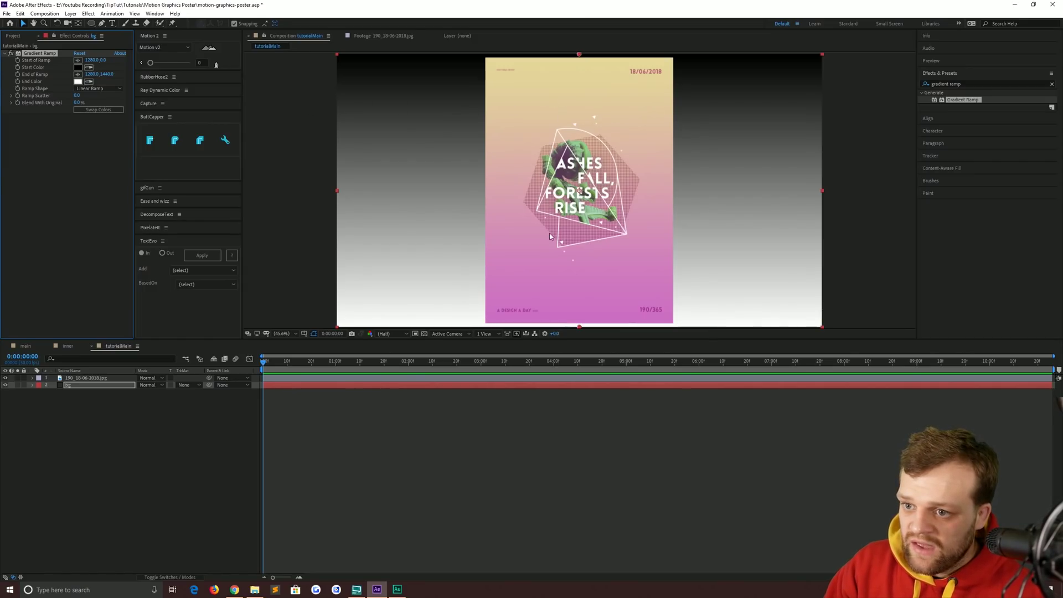
Flip the gradient by placing the ramp's start point at the frame's bottom center and its end point at the top center.
{"action": "scroll", "coordinate": [642, 132], "scroll_direction": "down", "scroll_amount": 2}
{"action": "left_click_drag", "start_coordinate": [580, 117], "coordinate": [665, 155]}
{"action": "left_click_drag", "start_coordinate": [577, 263], "coordinate": [582, 116]}
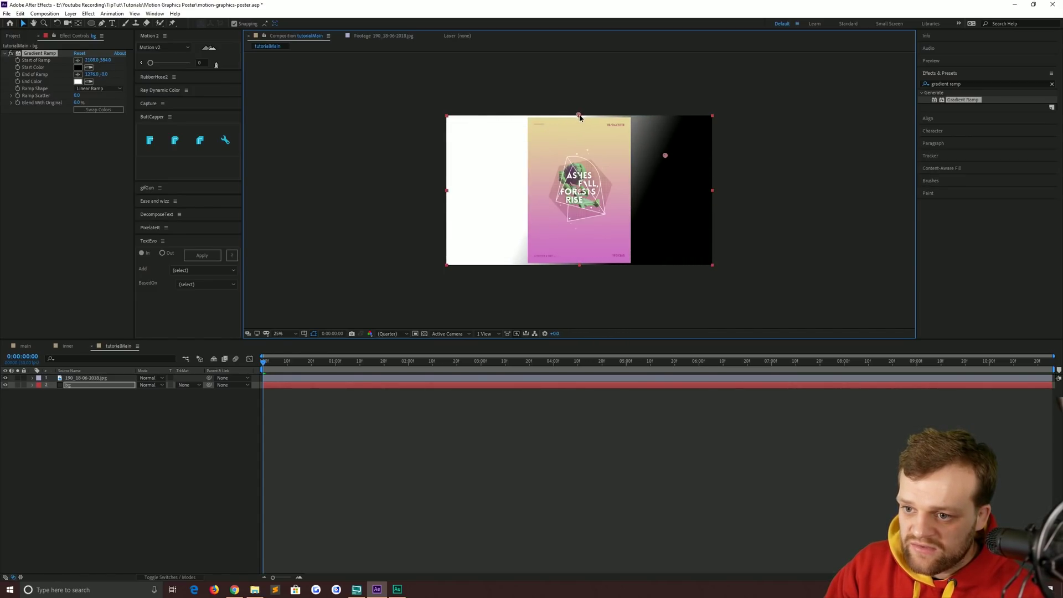
{"action": "left_click_drag", "start_coordinate": [665, 155], "coordinate": [582, 269]}
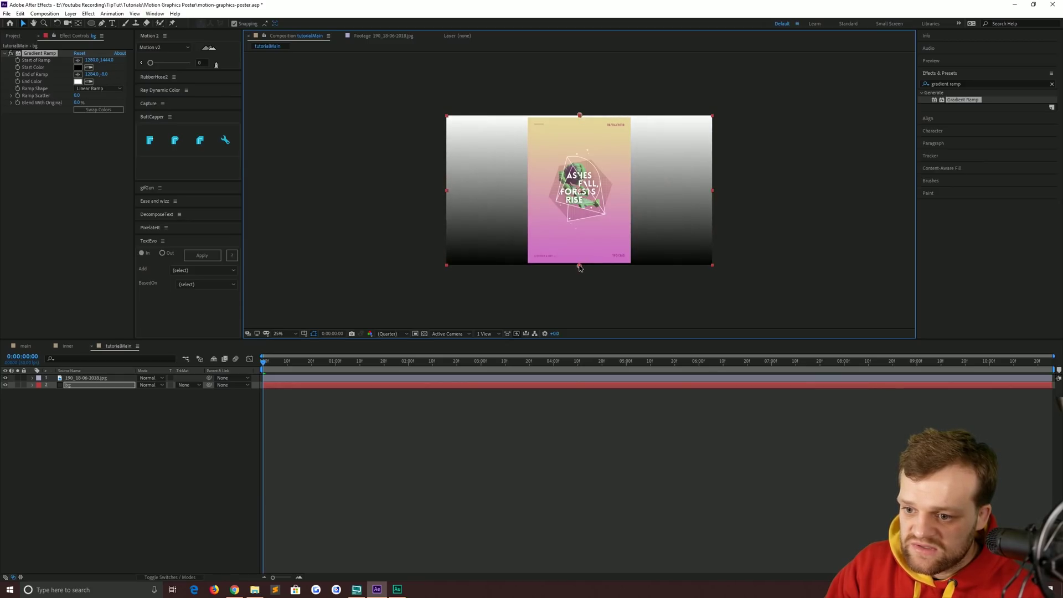
Sample the ramp's end color from the poster's yellow top edge and its start color from the poster's pink bottom edge.
{"action": "left_click", "coordinate": [78, 82]}
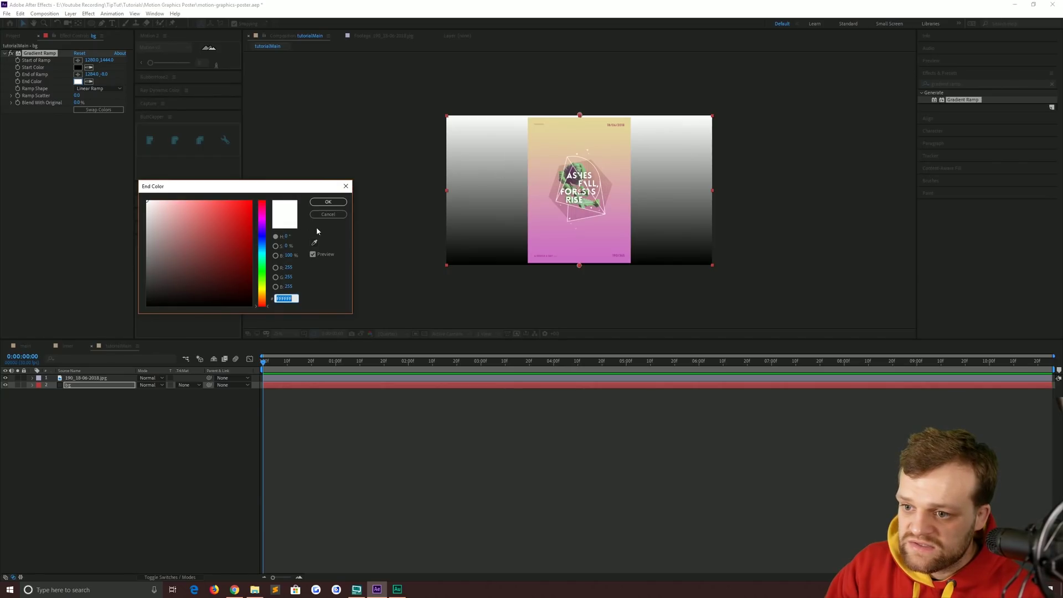
{"action": "left_click", "coordinate": [315, 244]}
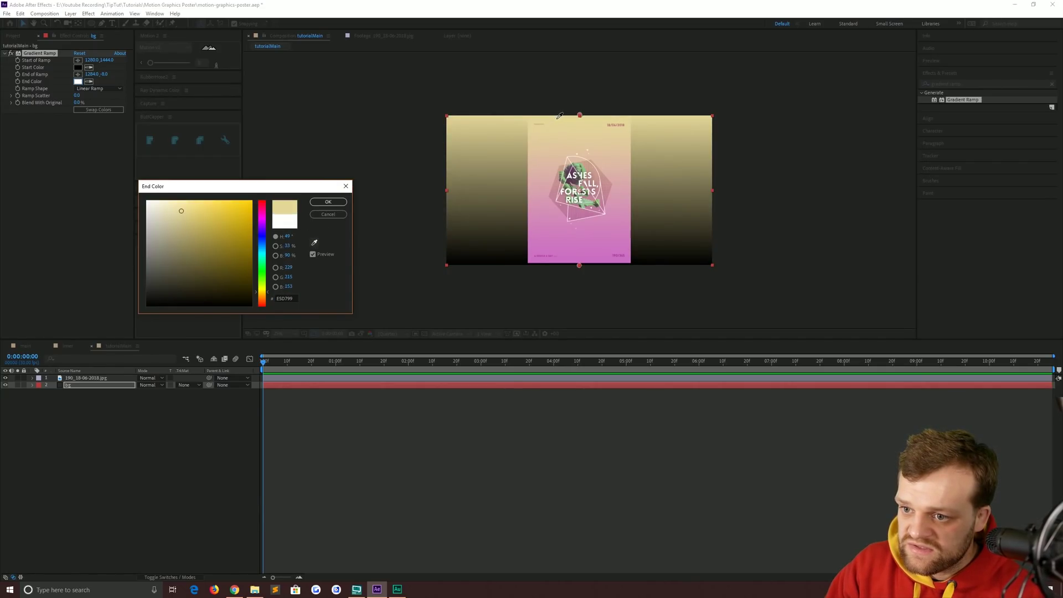
{"action": "left_click", "coordinate": [559, 116]}
{"action": "left_click", "coordinate": [328, 201]}
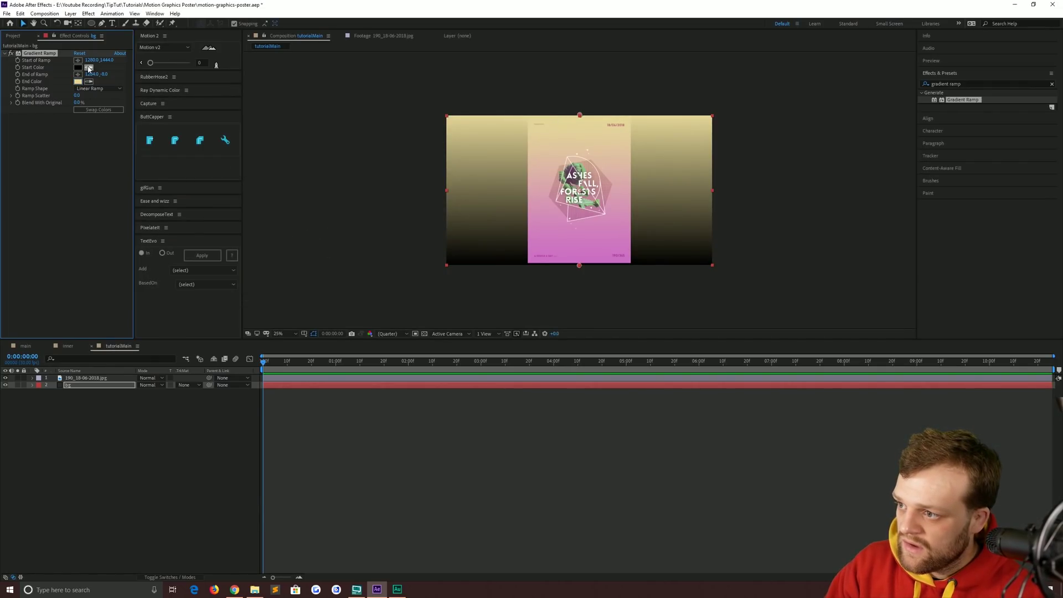
{"action": "left_click", "coordinate": [89, 68]}
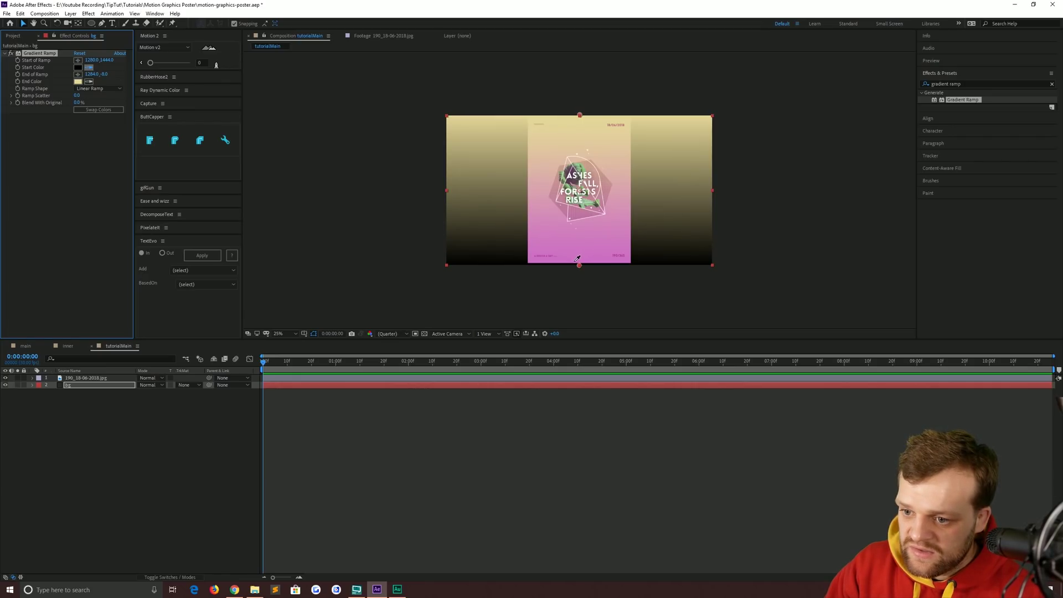
{"action": "left_click", "coordinate": [577, 260]}
{"action": "left_click", "coordinate": [21, 23]}
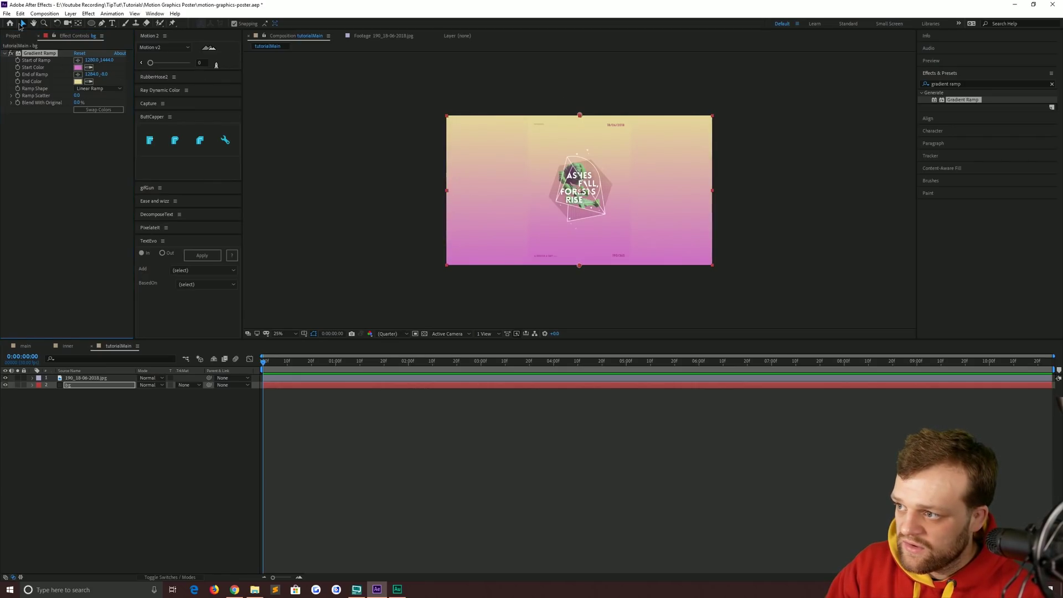
Enlarge the poster layer beyond the frame's height and nudge it slightly down so its artwork sits larger over the gradient background.
{"action": "left_click", "coordinate": [140, 422]}
{"action": "left_click", "coordinate": [535, 200]}
{"action": "left_click", "coordinate": [591, 192]}
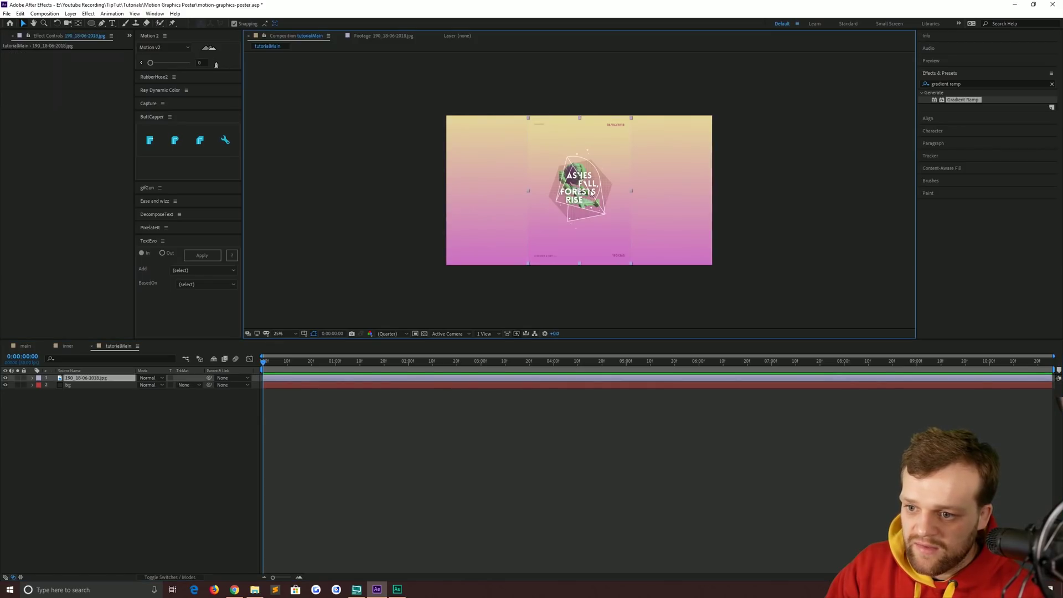
{"action": "left_click_drag", "start_coordinate": [528, 117], "coordinate": [468, 77]}
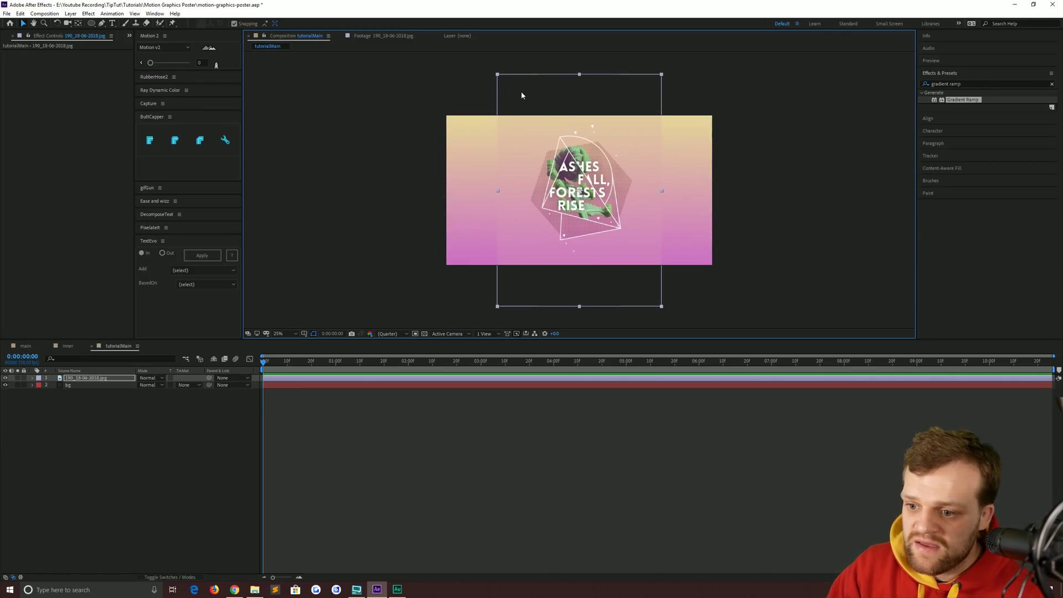
{"action": "key", "text": "Down"}
{"action": "key", "text": "Down"}
{"action": "key", "text": "Down"}
{"action": "key", "text": "Down"}
{"action": "left_click", "coordinate": [732, 206]}
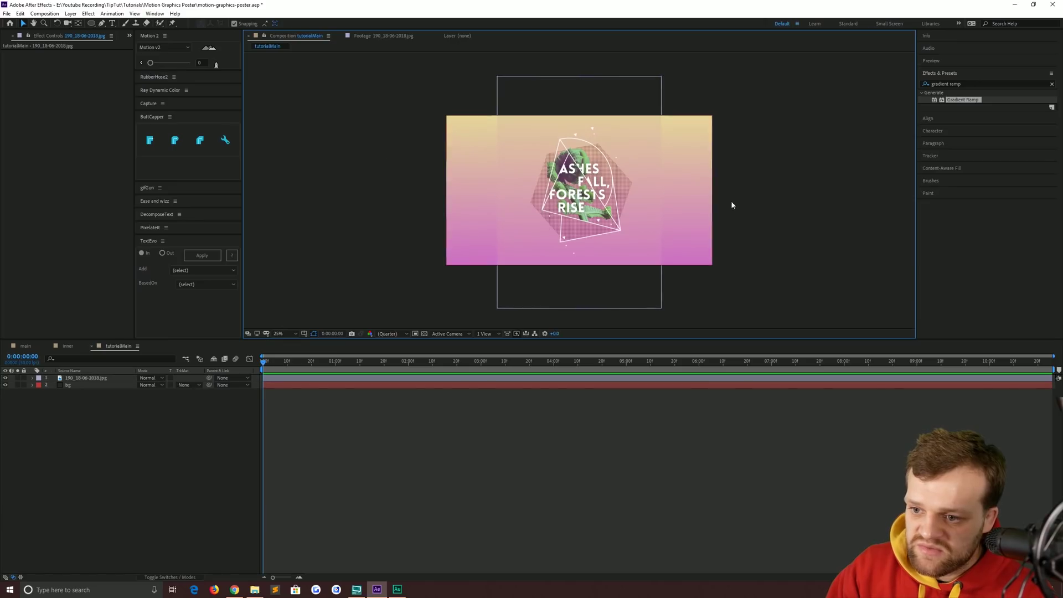
Set the poster layer's opacity to 50%.
{"action": "scroll", "coordinate": [553, 203], "scroll_direction": "up", "scroll_amount": 2}
{"action": "left_click_drag", "start_coordinate": [540, 229], "coordinate": [534, 231]}
{"action": "key", "text": "v"}
{"action": "left_click", "coordinate": [88, 378]}
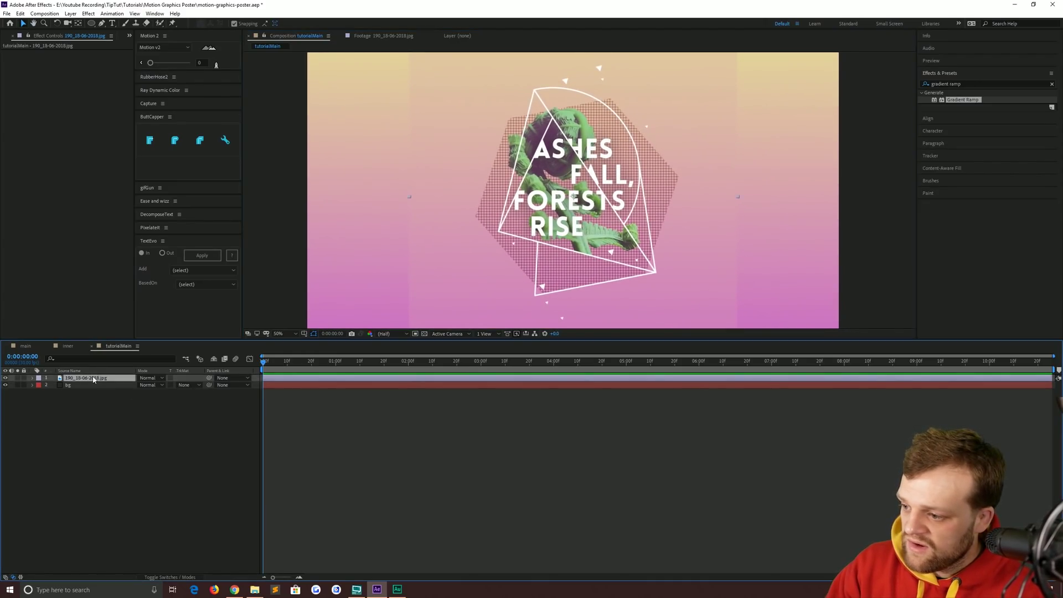
{"action": "key", "text": "t"}
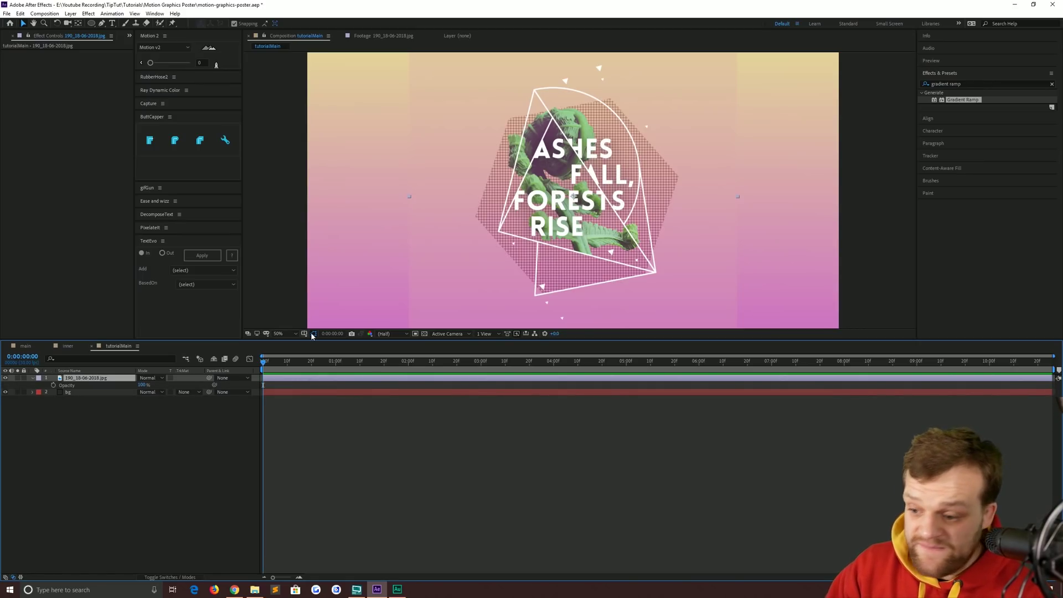
{"action": "left_click", "coordinate": [142, 384]}
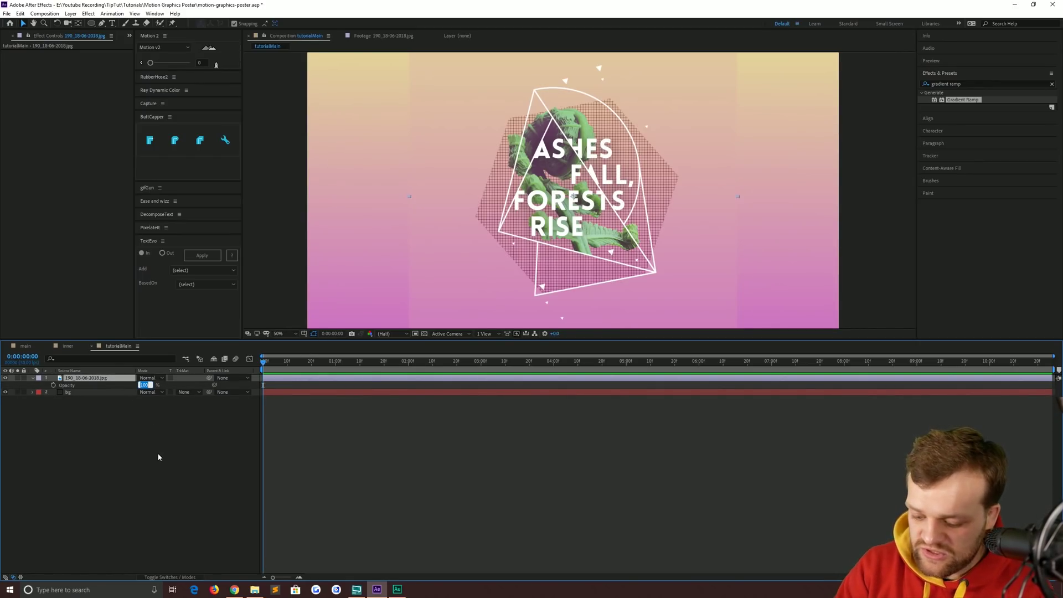
{"action": "type", "text": "50"}
{"action": "key", "text": "Return"}
{"action": "left_click", "coordinate": [515, 515]}
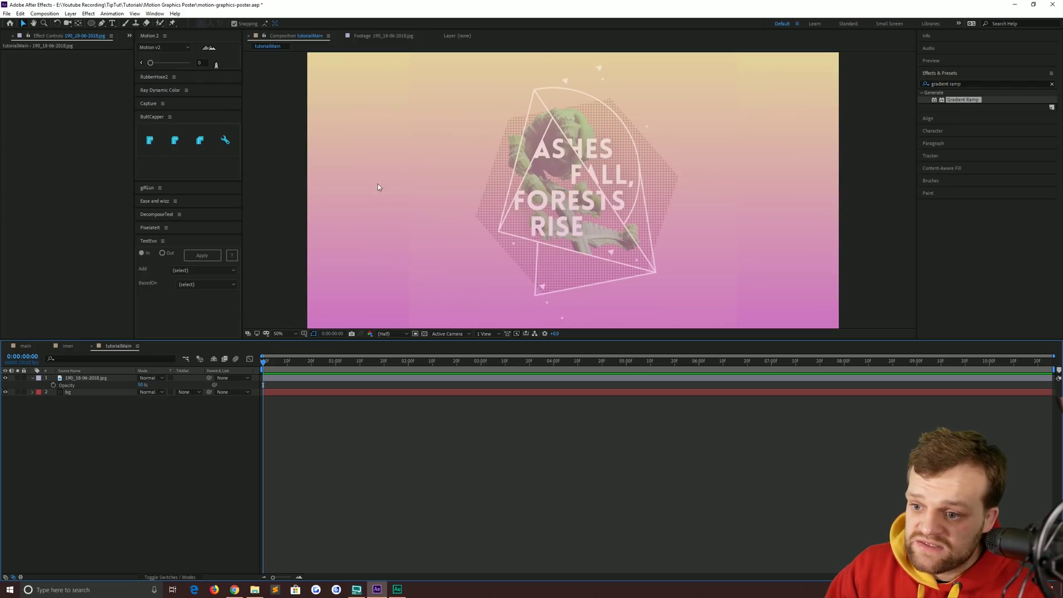
Add the Curves-1.png plant image above the poster layer and scale it down to about the poster's plant size.
{"action": "left_click", "coordinate": [129, 36]}
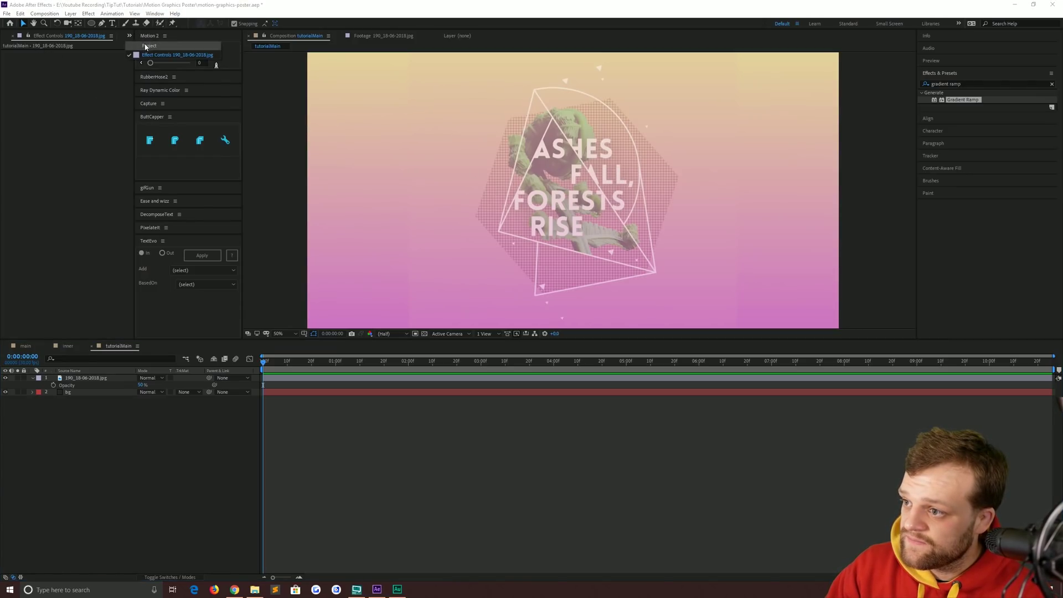
{"action": "left_click", "coordinate": [145, 46]}
{"action": "left_click", "coordinate": [36, 127]}
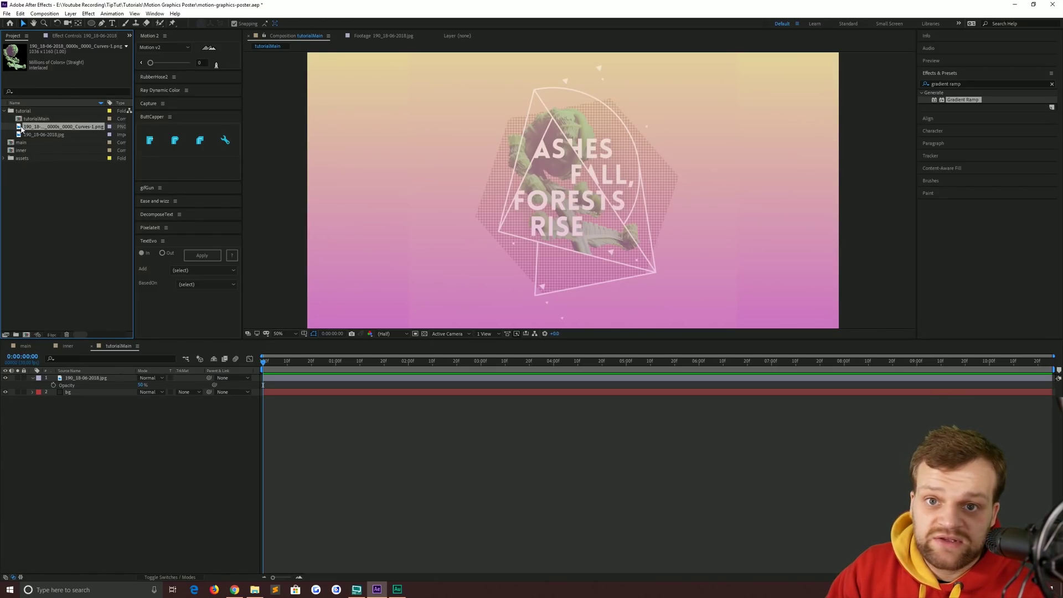
{"action": "left_click_drag", "start_coordinate": [21, 128], "coordinate": [170, 375]}
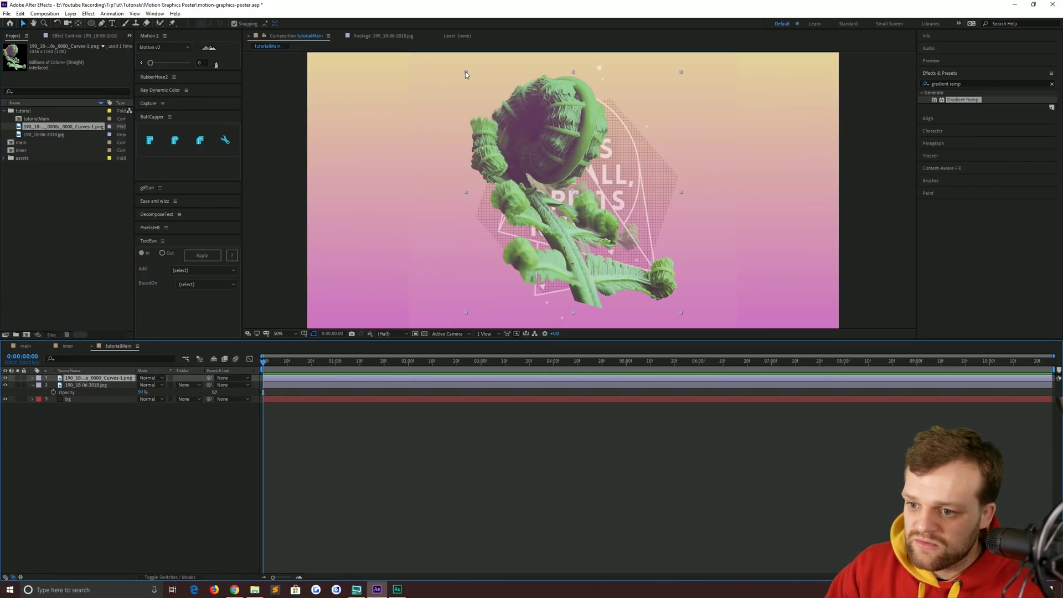
{"action": "left_click_drag", "start_coordinate": [465, 72], "coordinate": [457, 119]}
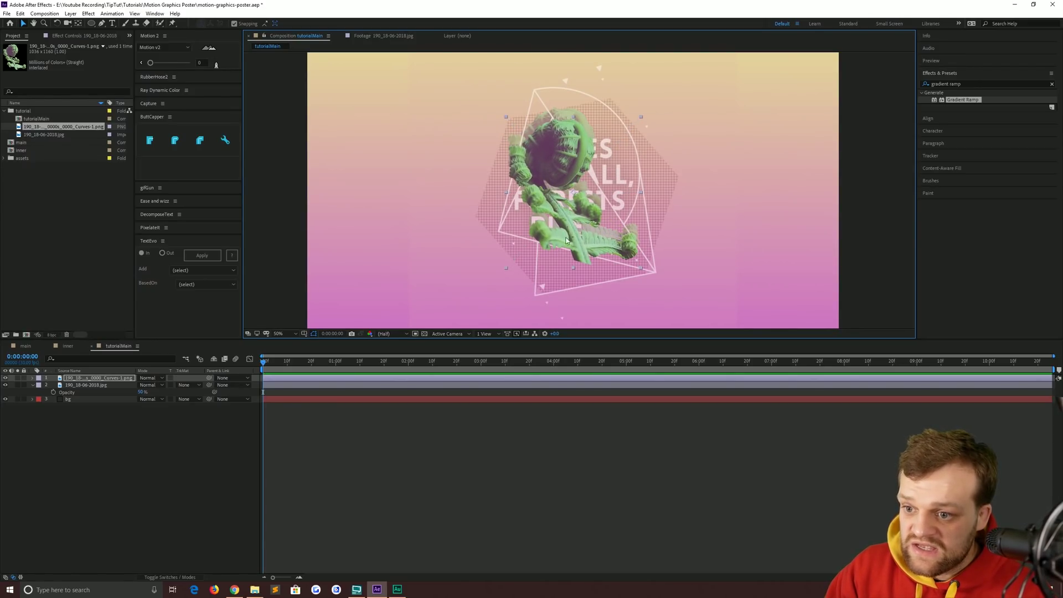
Set the plant image's blending mode to Multiply and nudge it up to line up with the plant in the poster.
{"action": "left_click", "coordinate": [86, 427]}
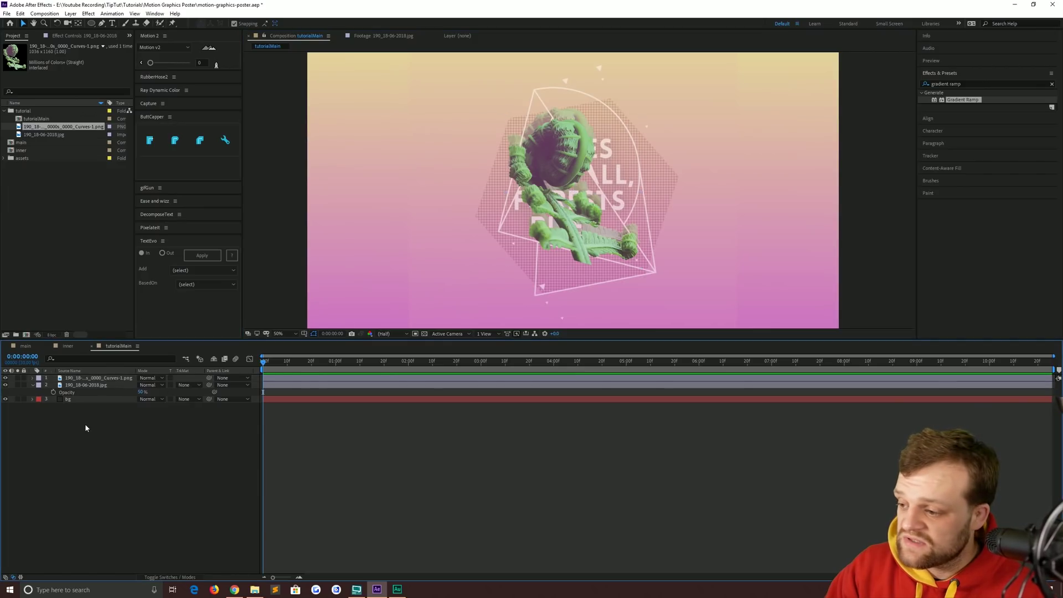
{"action": "left_click", "coordinate": [100, 378]}
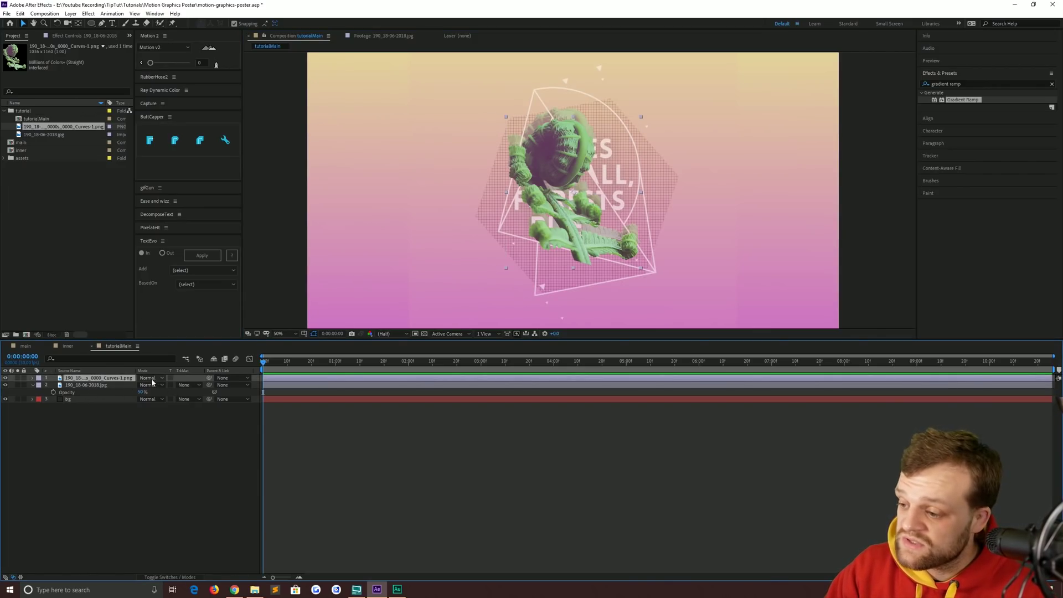
{"action": "left_click", "coordinate": [151, 378]}
{"action": "left_click", "coordinate": [161, 49]}
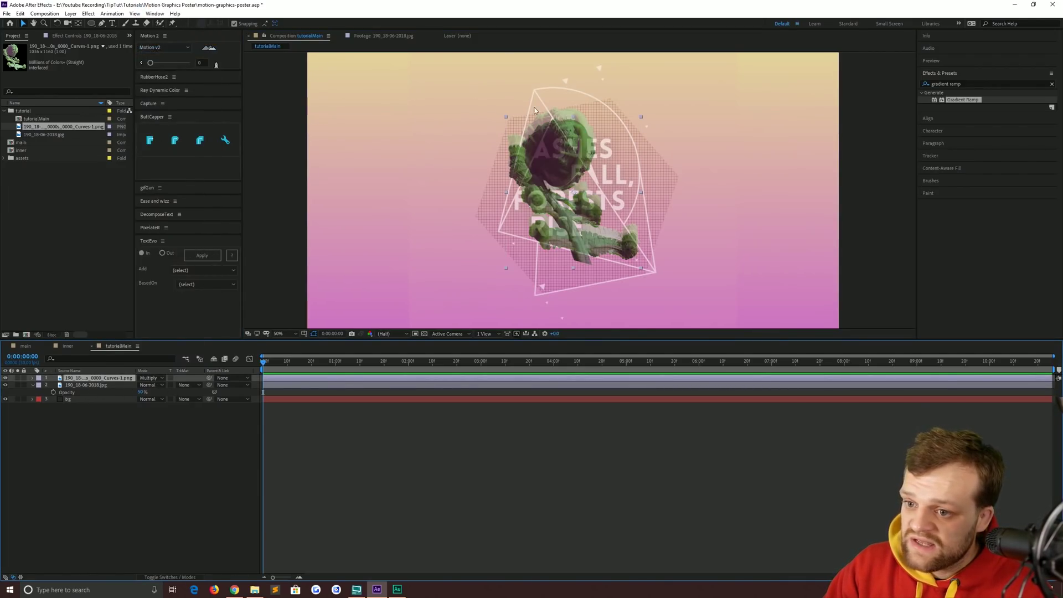
{"action": "scroll", "coordinate": [541, 145], "scroll_direction": "up", "scroll_amount": 2}
{"action": "key", "text": "space"}
{"action": "left_click_drag", "start_coordinate": [541, 148], "coordinate": [605, 357]}
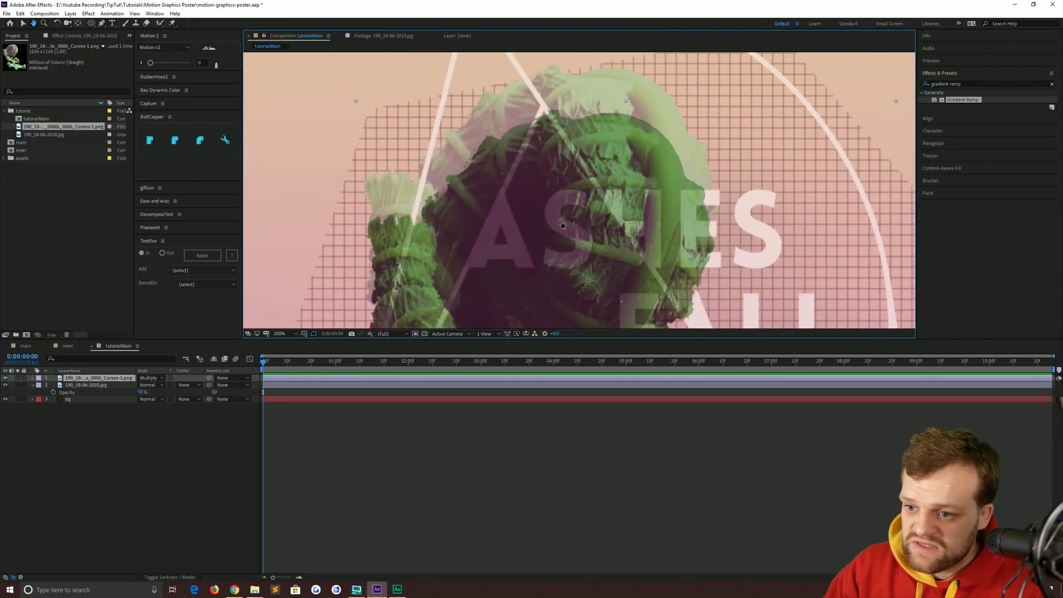
{"action": "left_click_drag", "start_coordinate": [511, 122], "coordinate": [515, 183]}
{"action": "key", "text": "v"}
{"action": "key", "text": "Up"}
{"action": "key", "text": "Up"}
{"action": "key", "text": "Up"}
{"action": "key", "text": "Up"}
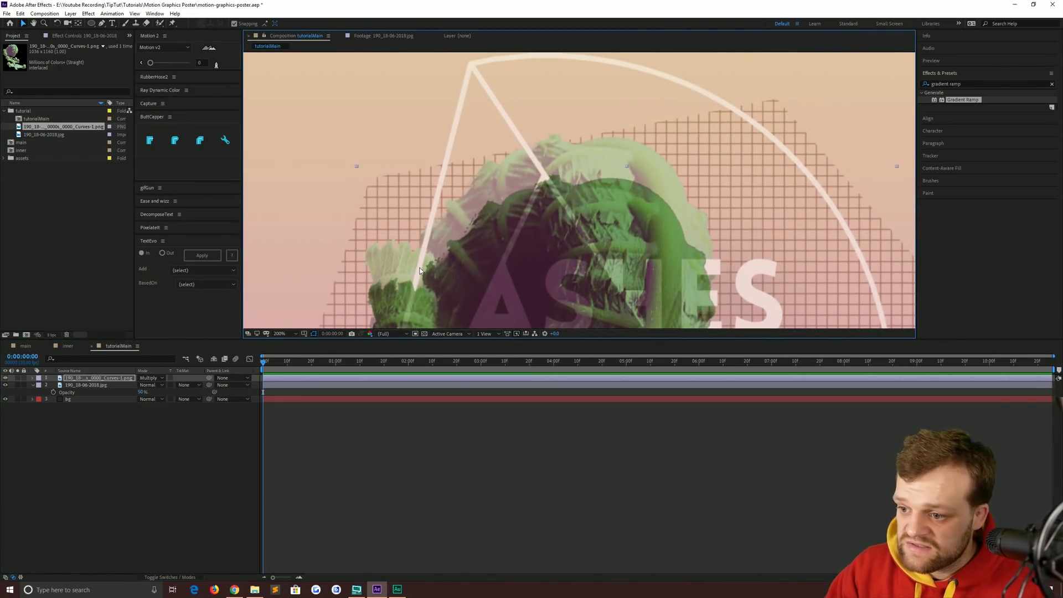
{"action": "key", "text": "Up"}
{"action": "key", "text": "Up"}
{"action": "key", "text": "Up"}
{"action": "key", "text": "Up"}
{"action": "key", "text": "Up"}
{"action": "key", "text": "Up"}
{"action": "key", "text": "Up"}
{"action": "key", "text": "Up"}
{"action": "key", "text": "Up"}
{"action": "key", "text": "Up"}
{"action": "key", "text": "Up"}
{"action": "key", "text": "Up"}
{"action": "key", "text": "Up"}
{"action": "key", "text": "Up"}
{"action": "key", "text": "Up"}
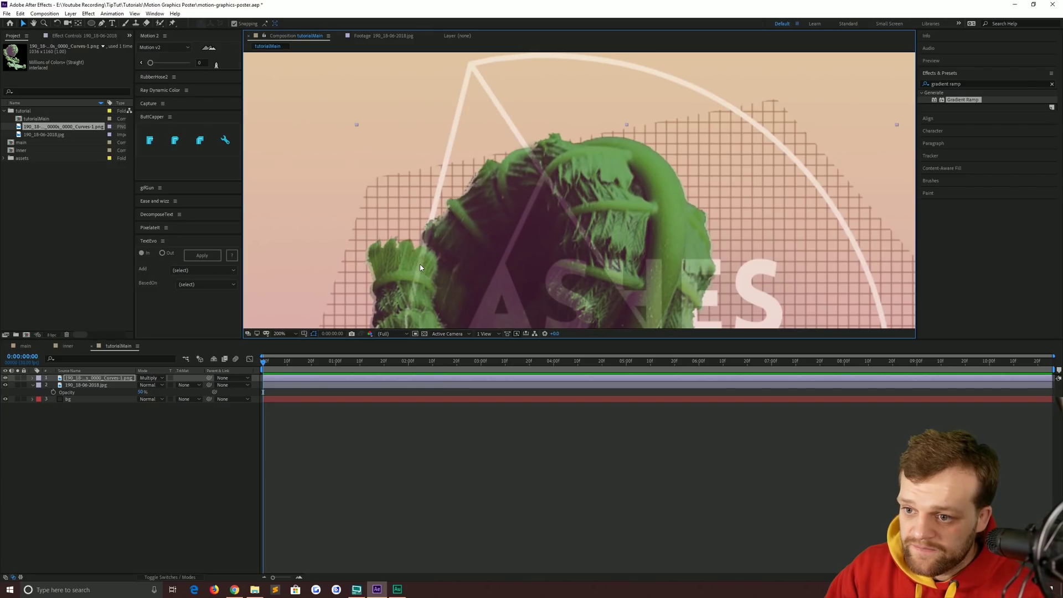
Fine-tune the plant image by enlarging it very slightly so it matches the poster's plant.
{"action": "scroll", "coordinate": [576, 231], "scroll_direction": "down", "scroll_amount": 4}
{"action": "scroll", "coordinate": [579, 228], "scroll_direction": "up", "scroll_amount": 2}
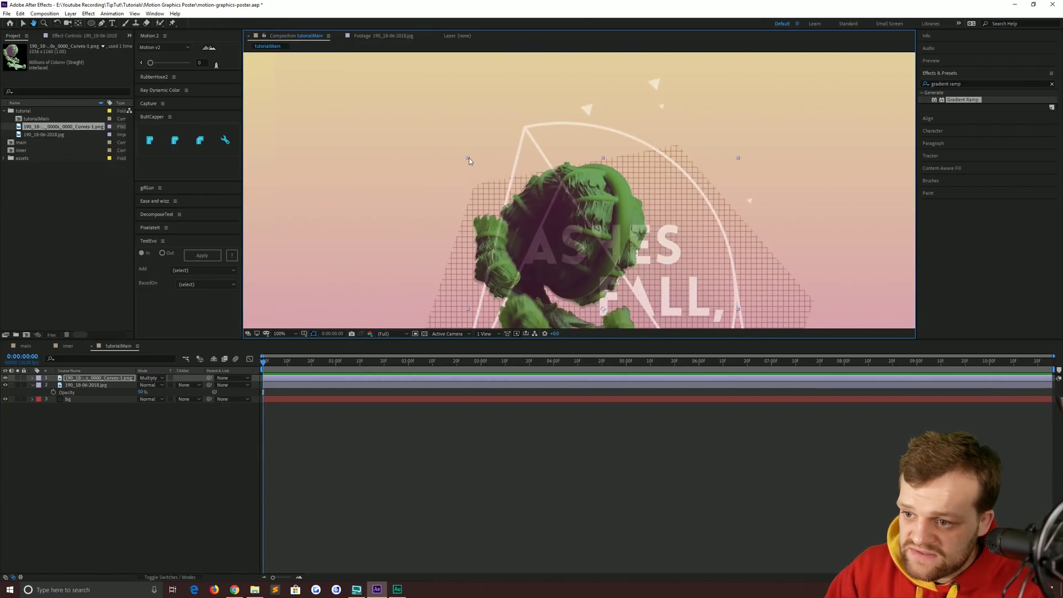
{"action": "key", "text": "Up"}
{"action": "key", "text": "Up"}
{"action": "key", "text": "Up"}
{"action": "key", "text": "Down"}
{"action": "key", "text": "Down"}
{"action": "key", "text": "Down"}
{"action": "key", "text": "Down"}
{"action": "key", "text": "Down"}
{"action": "key", "text": "Down"}
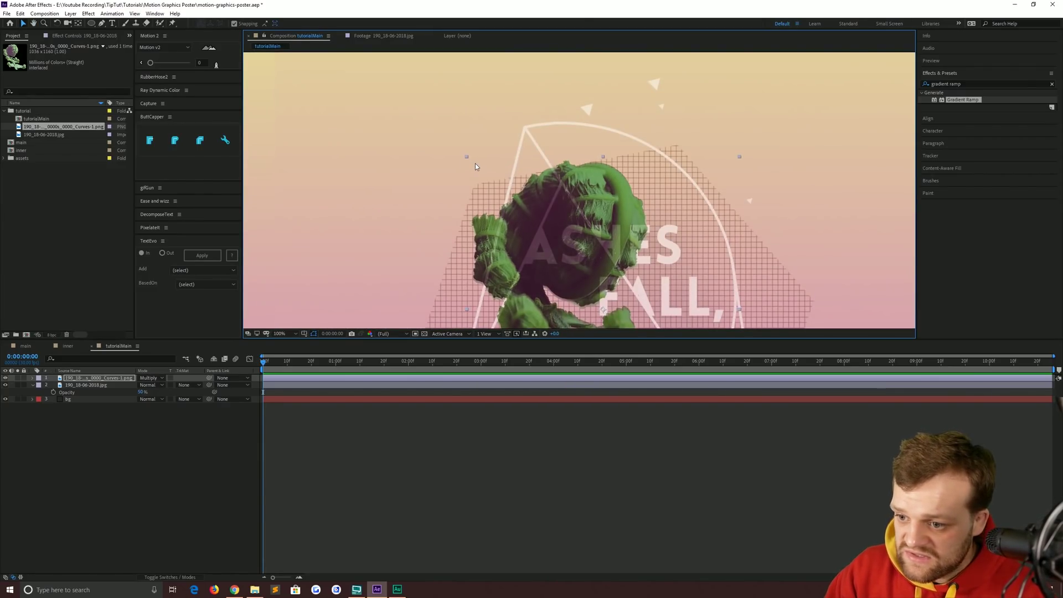
{"action": "scroll", "coordinate": [569, 209], "scroll_direction": "down", "scroll_amount": 1}
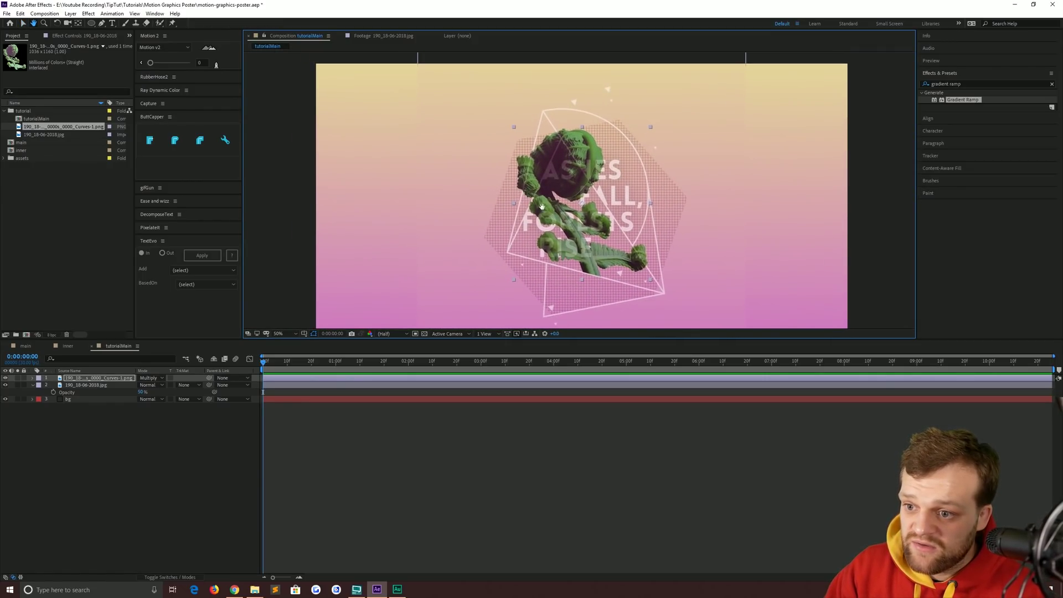
Return the plant image's blending mode to Normal and hide the layer.
{"action": "left_click", "coordinate": [148, 378]}
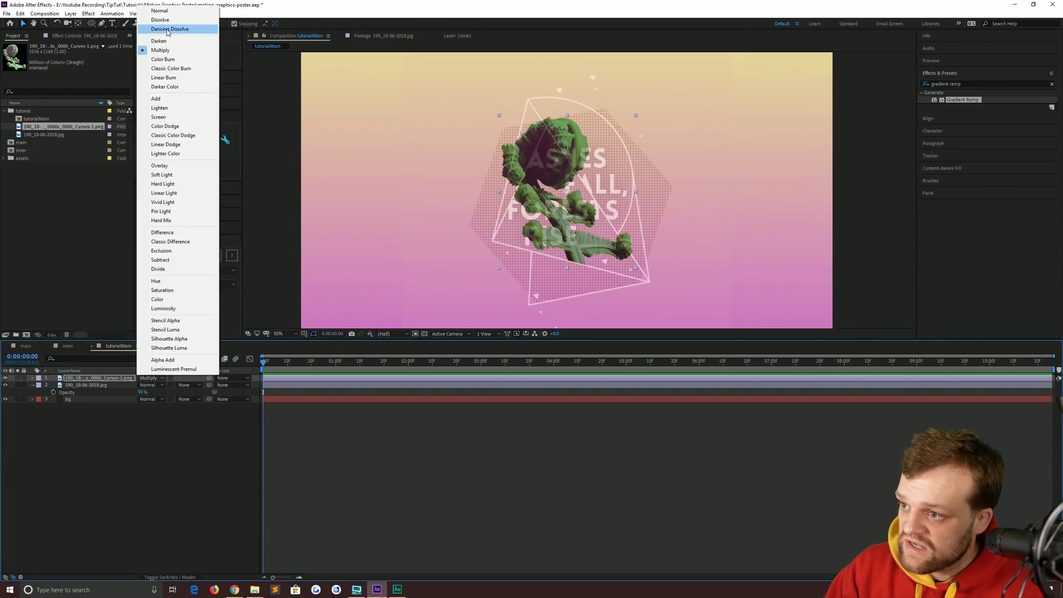
{"action": "left_click", "coordinate": [158, 11]}
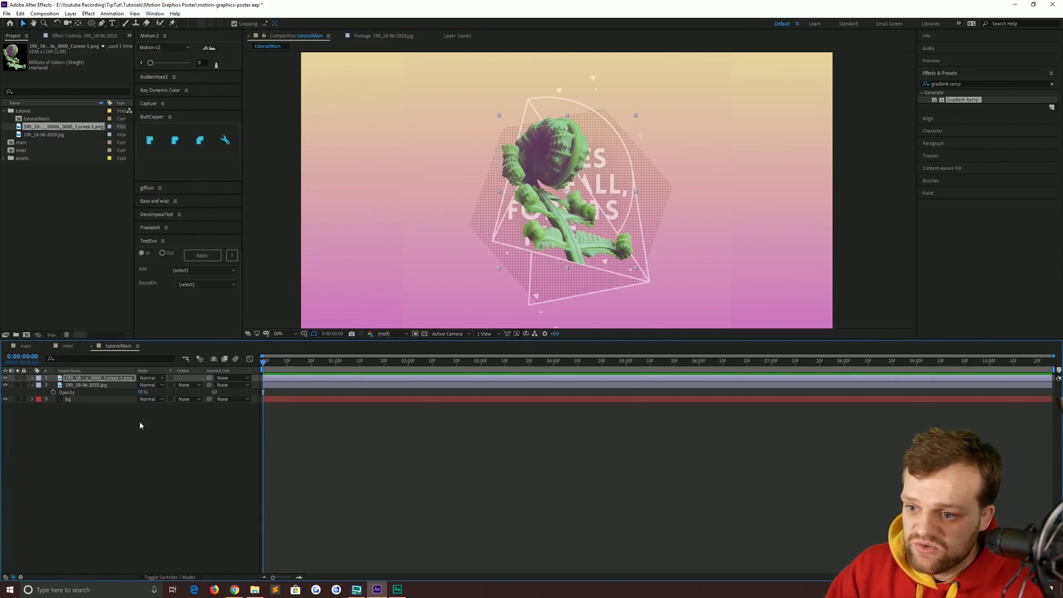
{"action": "left_click", "coordinate": [144, 466]}
{"action": "left_click", "coordinate": [6, 378]}
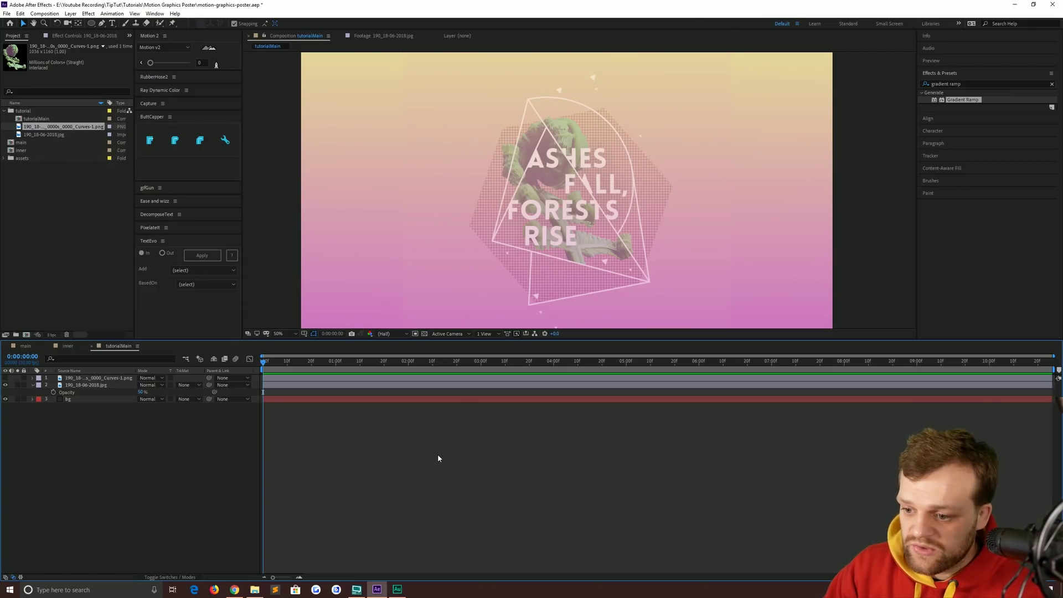
Scrub through the finished animation in the main composition for reference, ending back in tutorialMain.
{"action": "left_click_drag", "start_coordinate": [503, 259], "coordinate": [496, 246]}
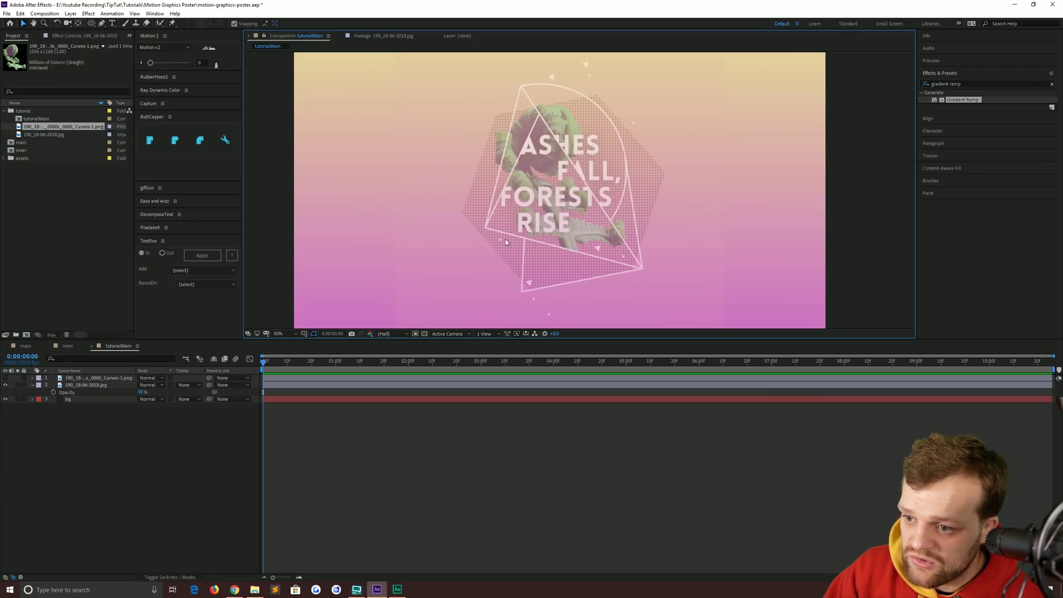
{"action": "left_click", "coordinate": [26, 346]}
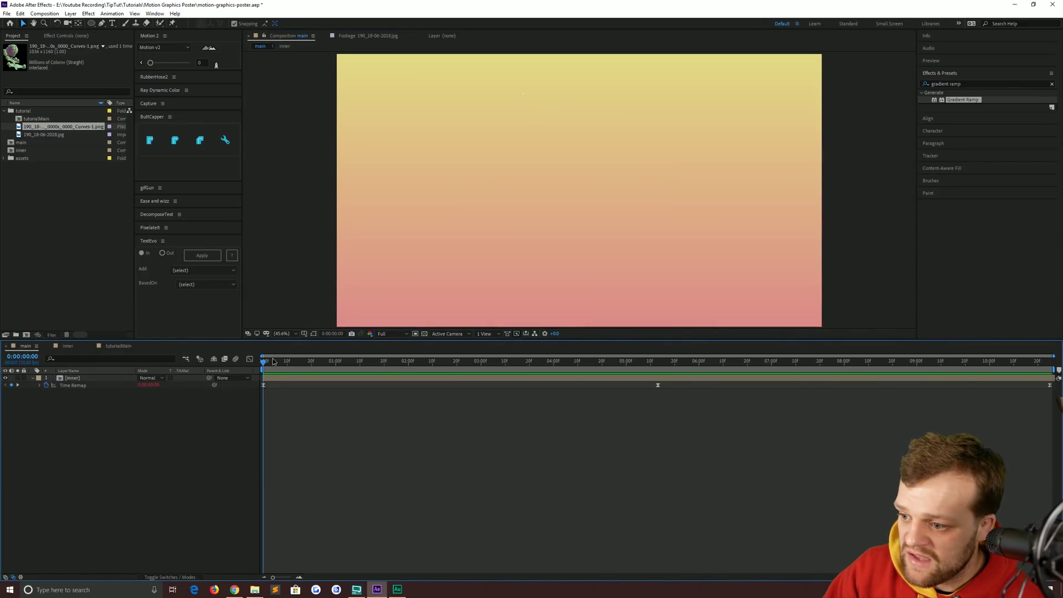
{"action": "left_click_drag", "start_coordinate": [282, 361], "coordinate": [500, 360]}
{"action": "left_click", "coordinate": [112, 346]}
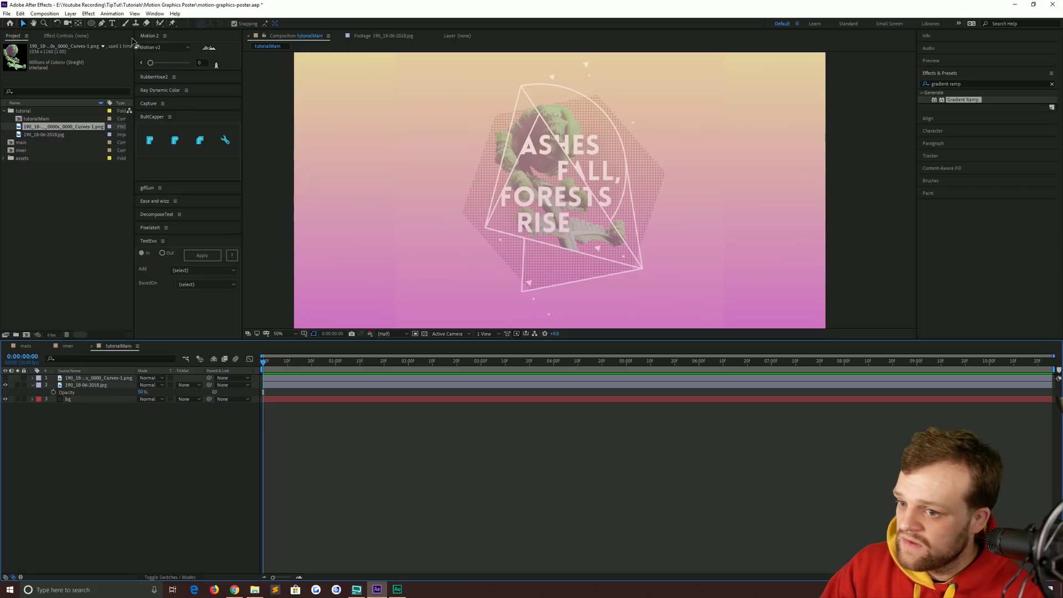
Set up the Pen tool with no fill and a white stroke.
{"action": "left_click", "coordinate": [103, 24]}
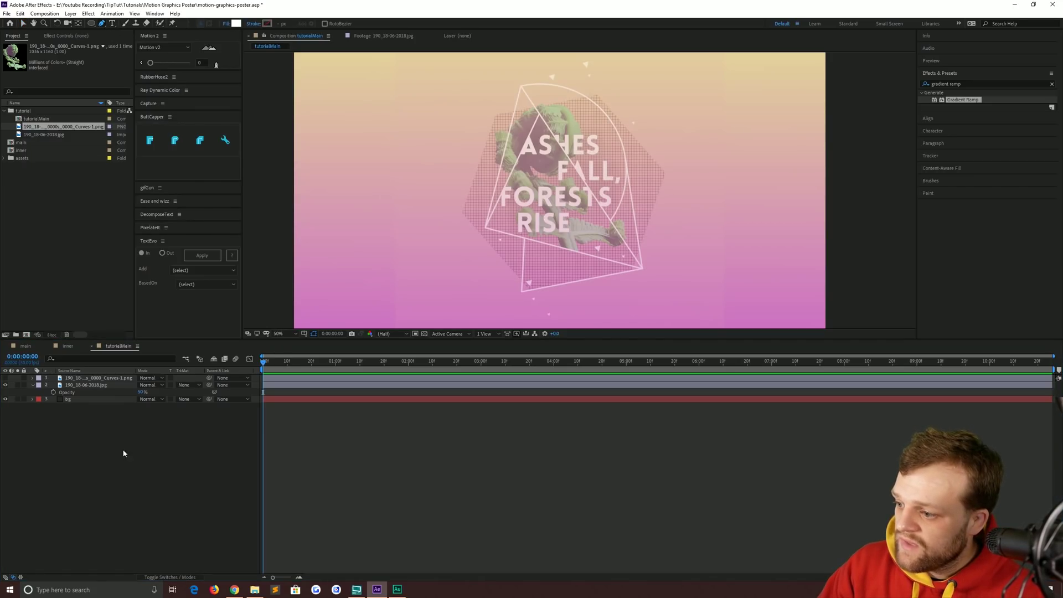
{"action": "left_click", "coordinate": [238, 24], "text": "alt"}
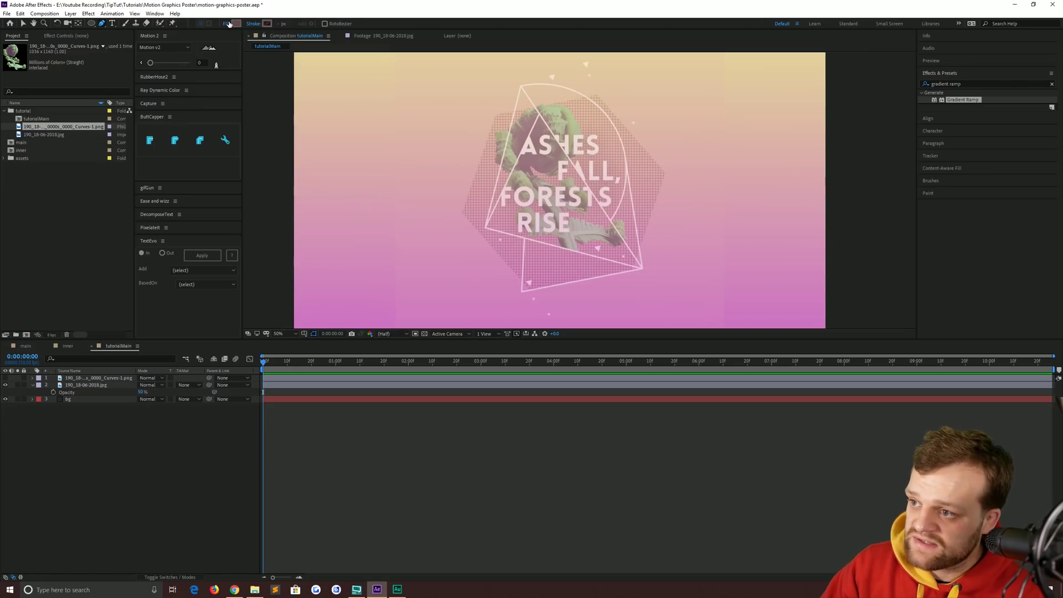
{"action": "left_click", "coordinate": [267, 24]}
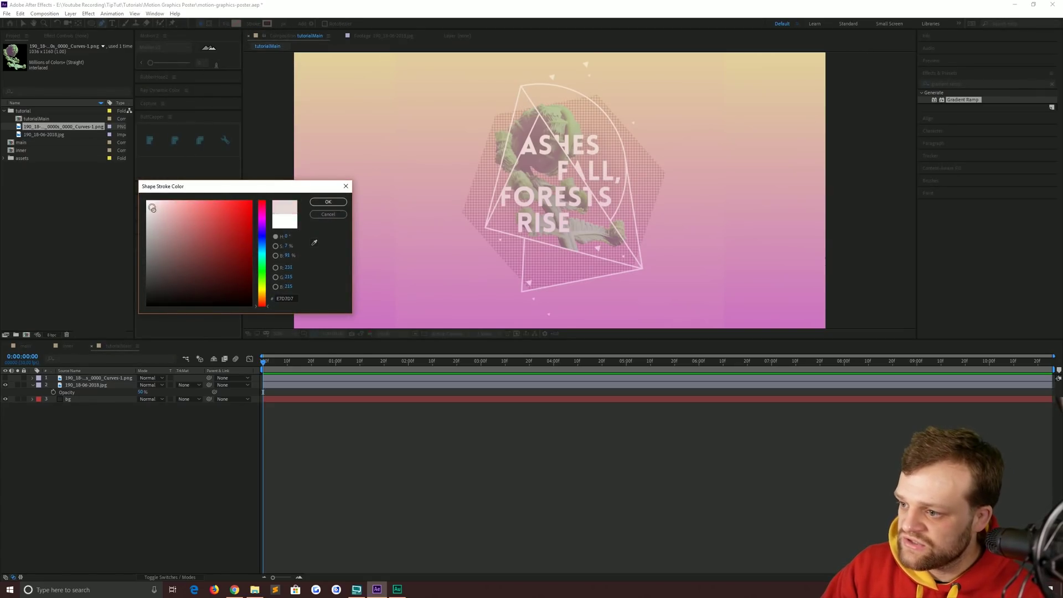
{"action": "left_click", "coordinate": [329, 202]}
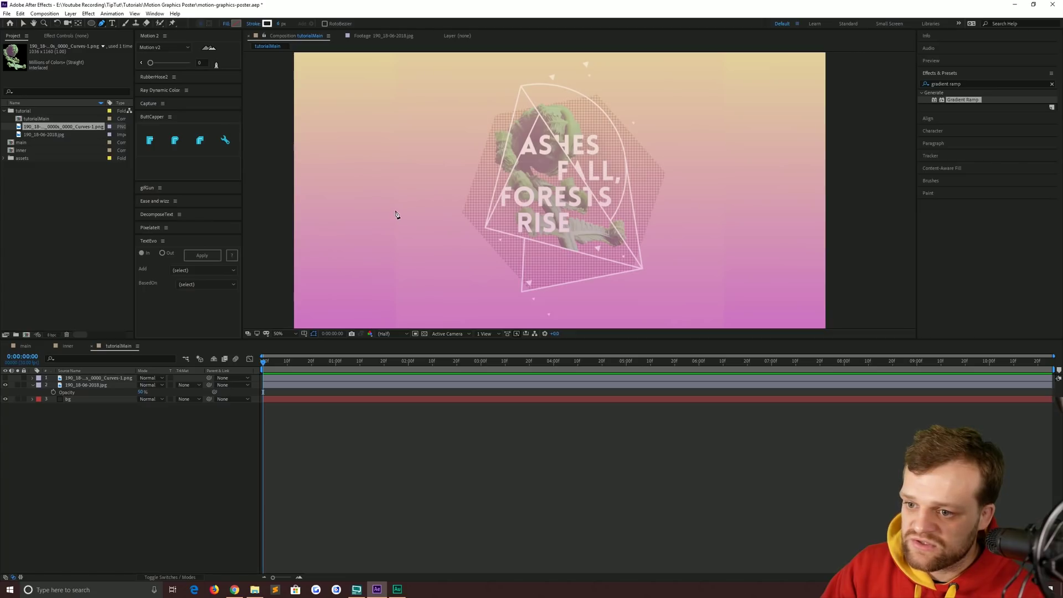
Trace the poster's long diagonal line with the Pen tool, from the triangle's lower-right corner up to its top corner.
{"action": "left_click_drag", "start_coordinate": [612, 276], "coordinate": [583, 254]}
{"action": "scroll", "coordinate": [607, 263], "scroll_direction": "up", "scroll_amount": 4}
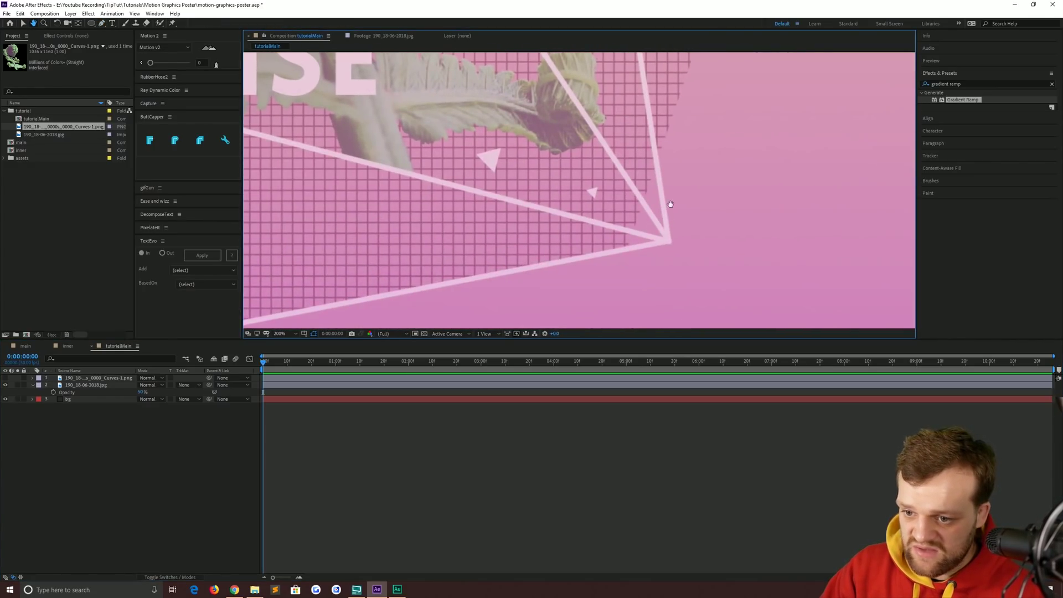
{"action": "key", "text": "g"}
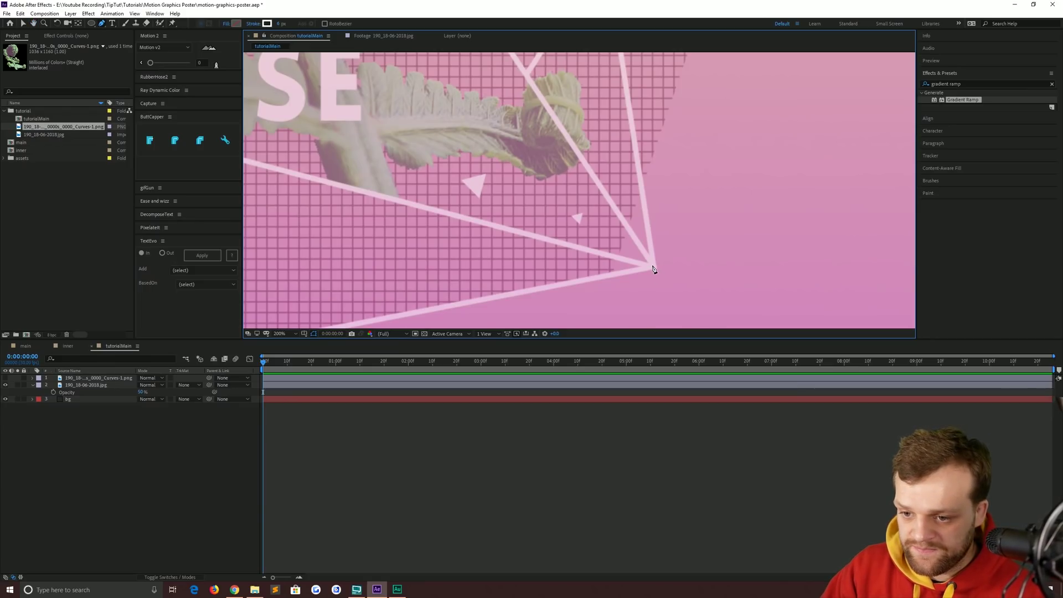
{"action": "left_click", "coordinate": [652, 266]}
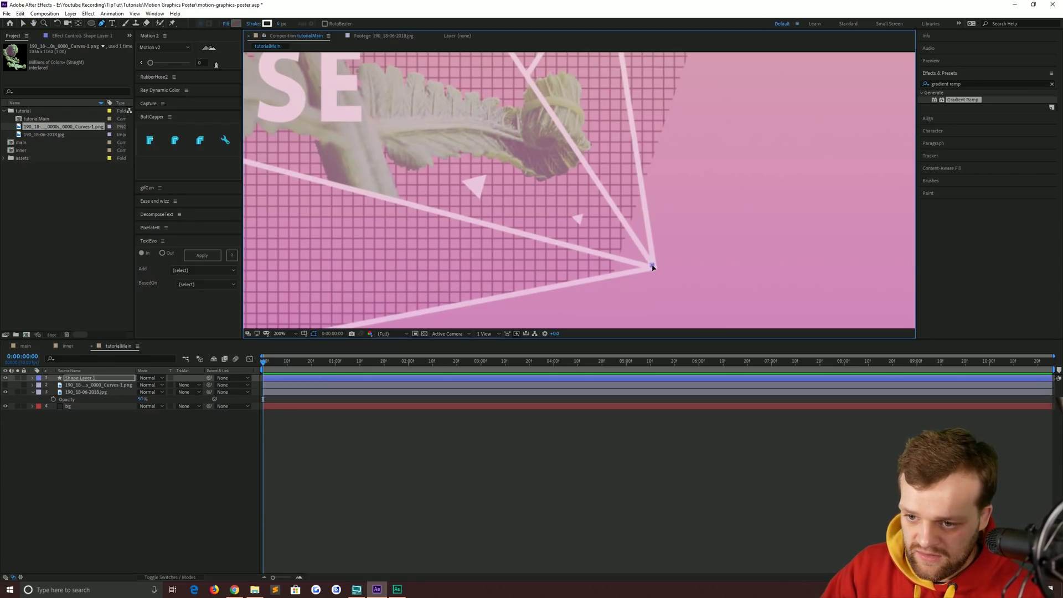
{"action": "key", "text": "space"}
{"action": "left_click_drag", "start_coordinate": [436, 103], "coordinate": [584, 336]}
{"action": "left_click_drag", "start_coordinate": [402, 60], "coordinate": [563, 230]}
{"action": "key", "text": "g"}
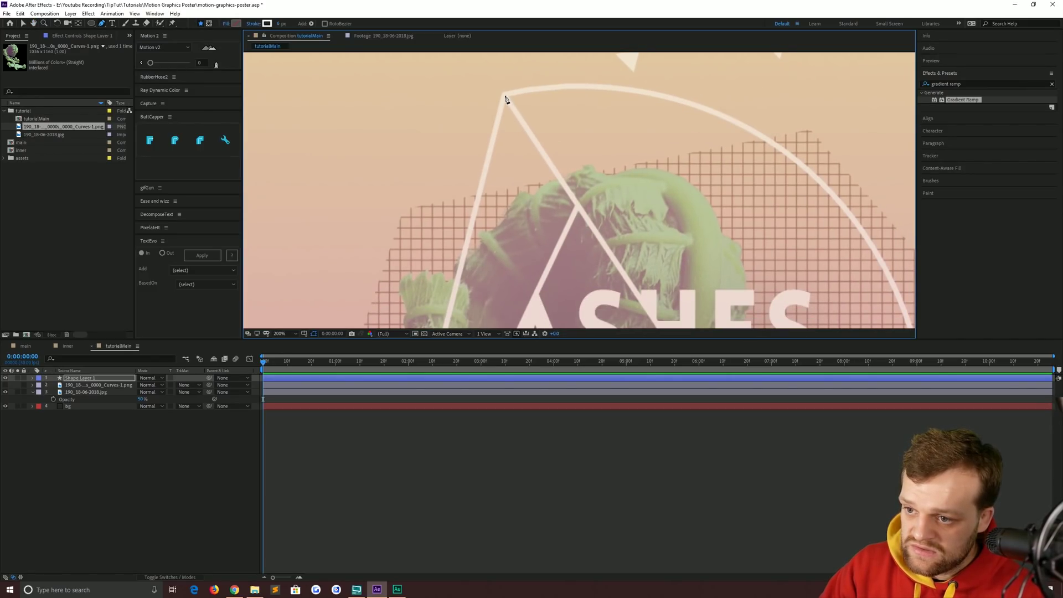
{"action": "left_click", "coordinate": [505, 97]}
Add the triangle's lower-left corner, close the path at its lower-right starting point, and deselect the finished outline.
{"action": "scroll", "coordinate": [540, 227], "scroll_direction": "down", "scroll_amount": 1}
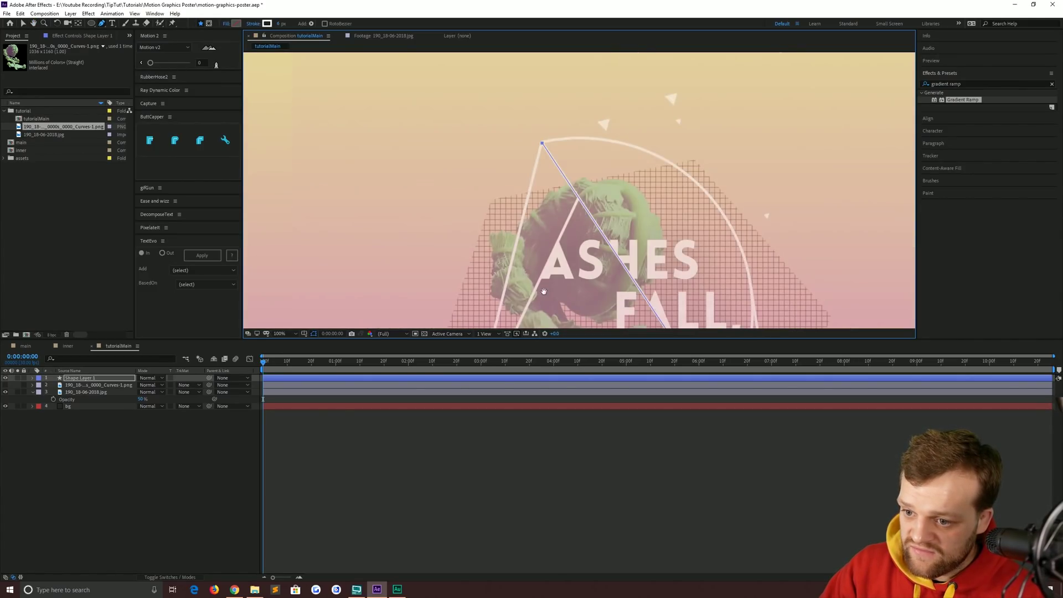
{"action": "key", "text": "space"}
{"action": "left_click_drag", "start_coordinate": [543, 292], "coordinate": [509, 154]}
{"action": "left_click_drag", "start_coordinate": [508, 253], "coordinate": [494, 179]}
{"action": "key", "text": "g"}
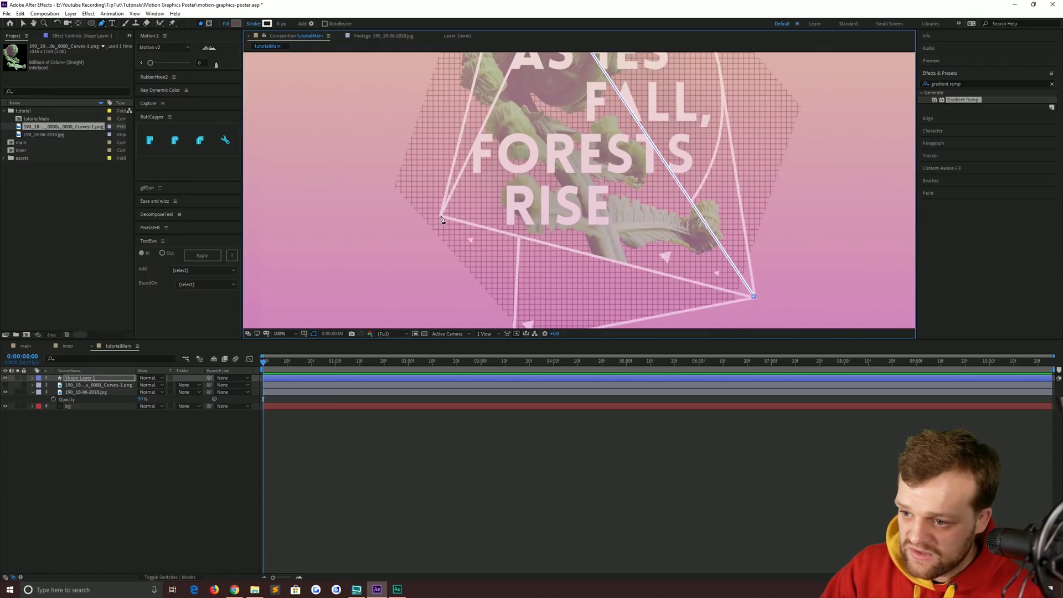
{"action": "left_click", "coordinate": [441, 216]}
{"action": "left_click", "coordinate": [753, 295]}
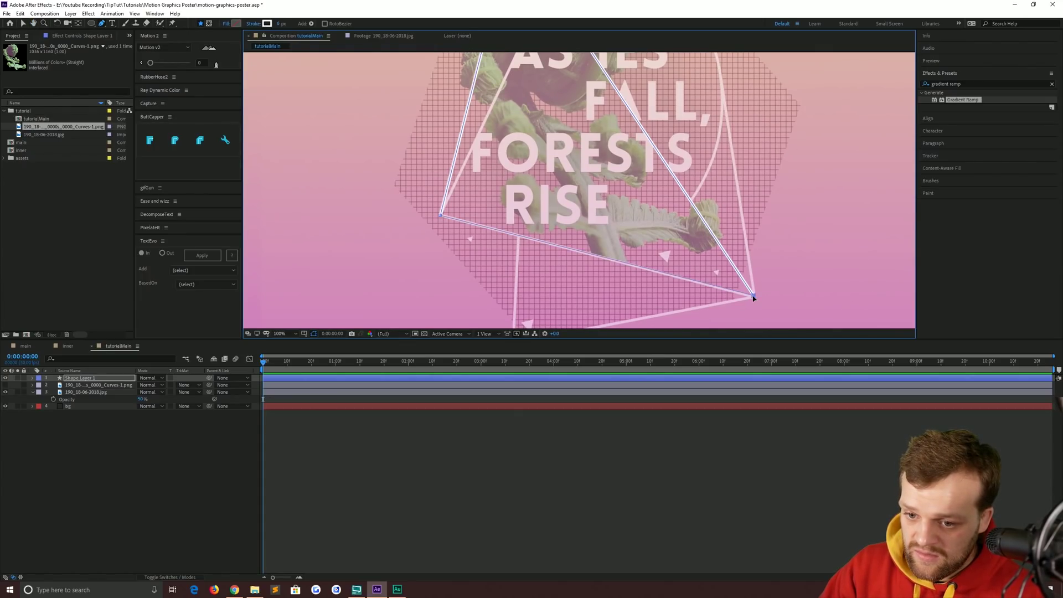
{"action": "left_click", "coordinate": [22, 22]}
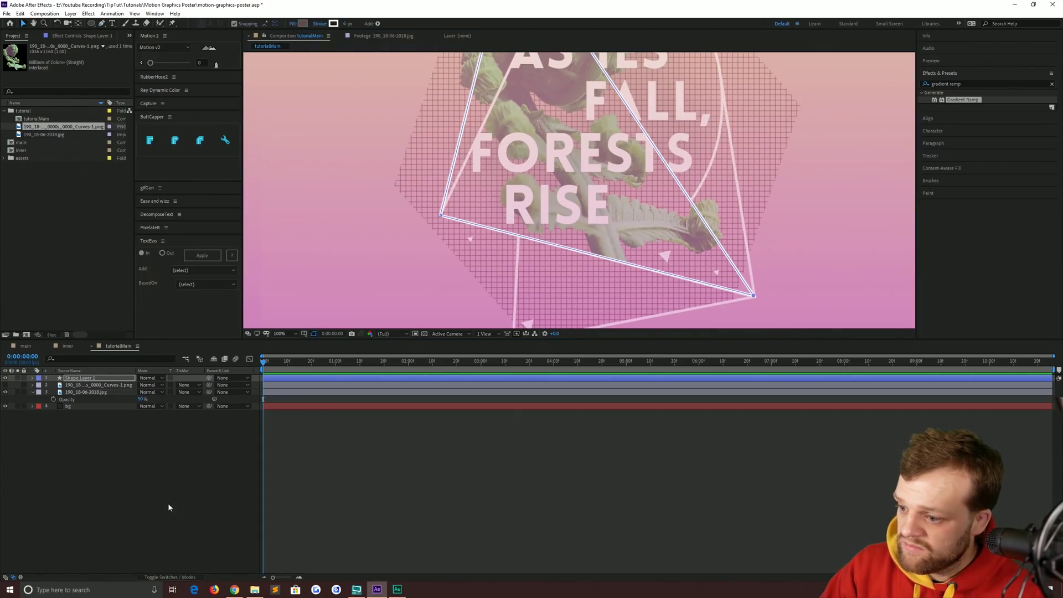
{"action": "left_click", "coordinate": [168, 503]}
{"action": "key", "text": "comma"}
{"action": "left_click_drag", "start_coordinate": [530, 173], "coordinate": [526, 216]}
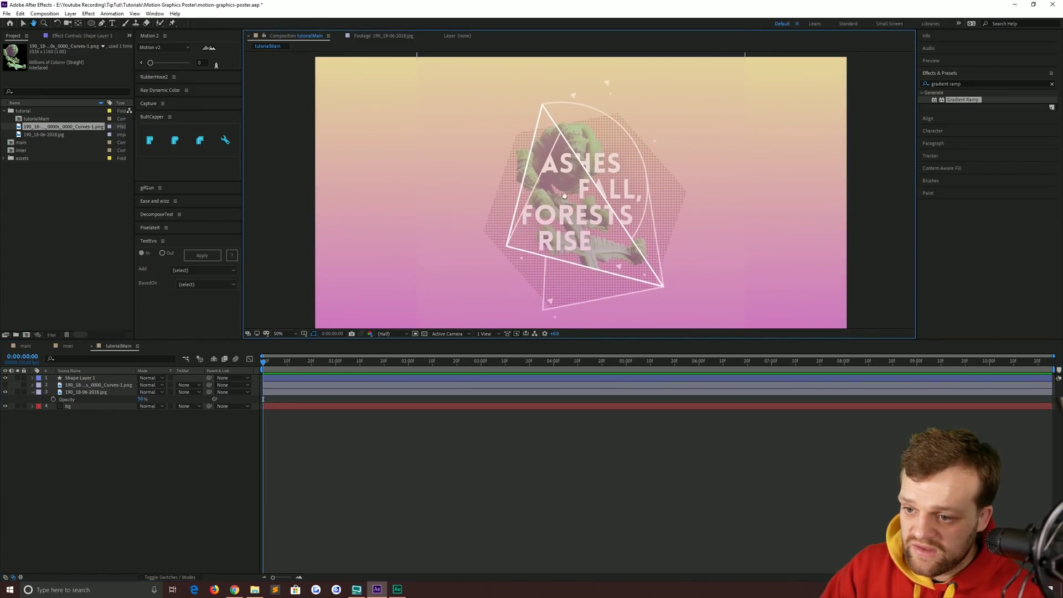
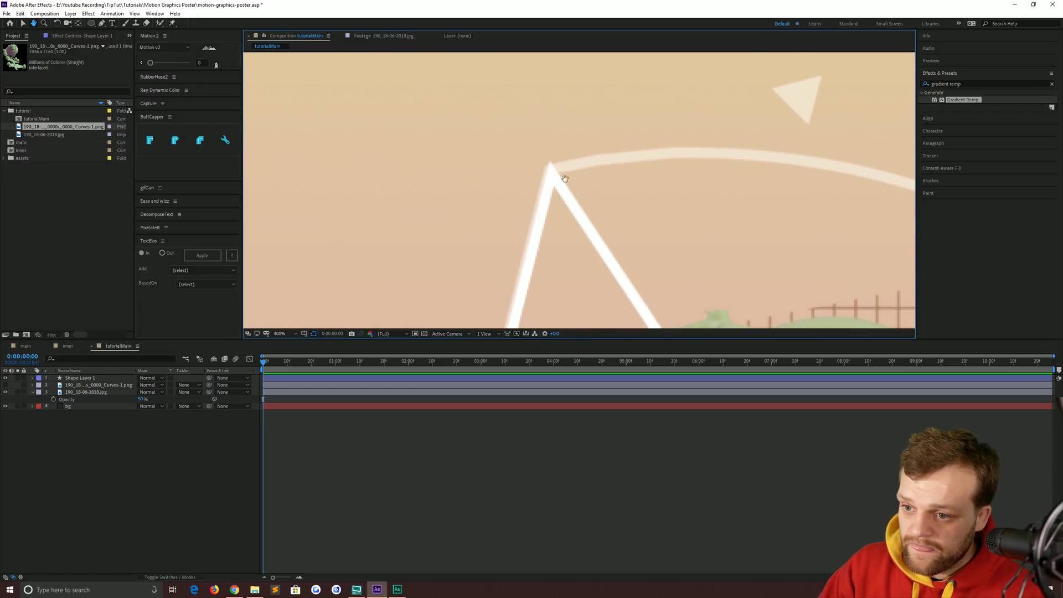
Set the traced triangle's stroke to Round Cap and Round Join, and check its top corner.
{"action": "left_click_drag", "start_coordinate": [568, 219], "coordinate": [538, 140]}
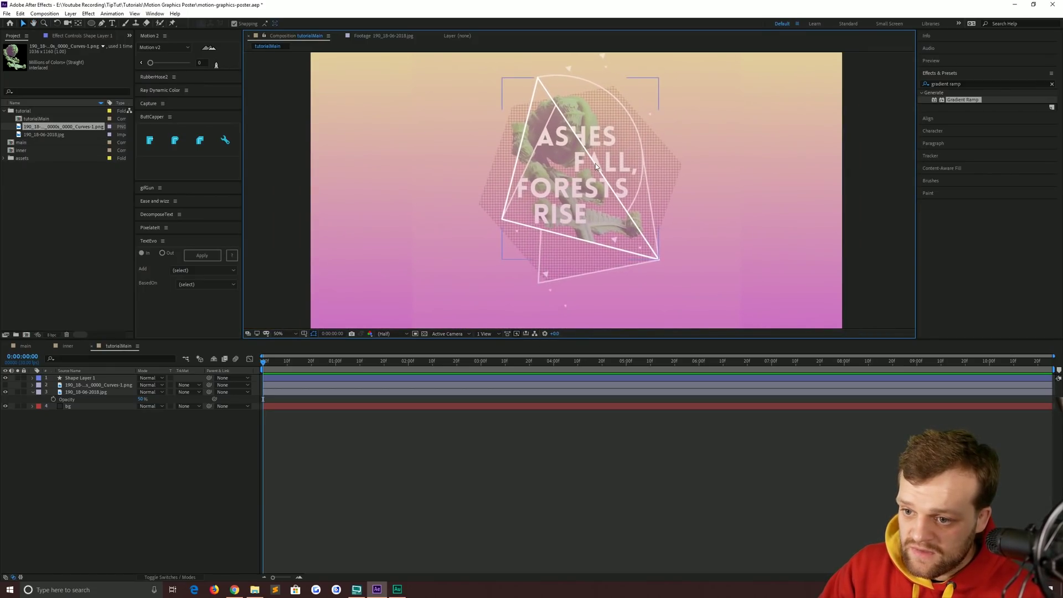
{"action": "left_click", "coordinate": [593, 168]}
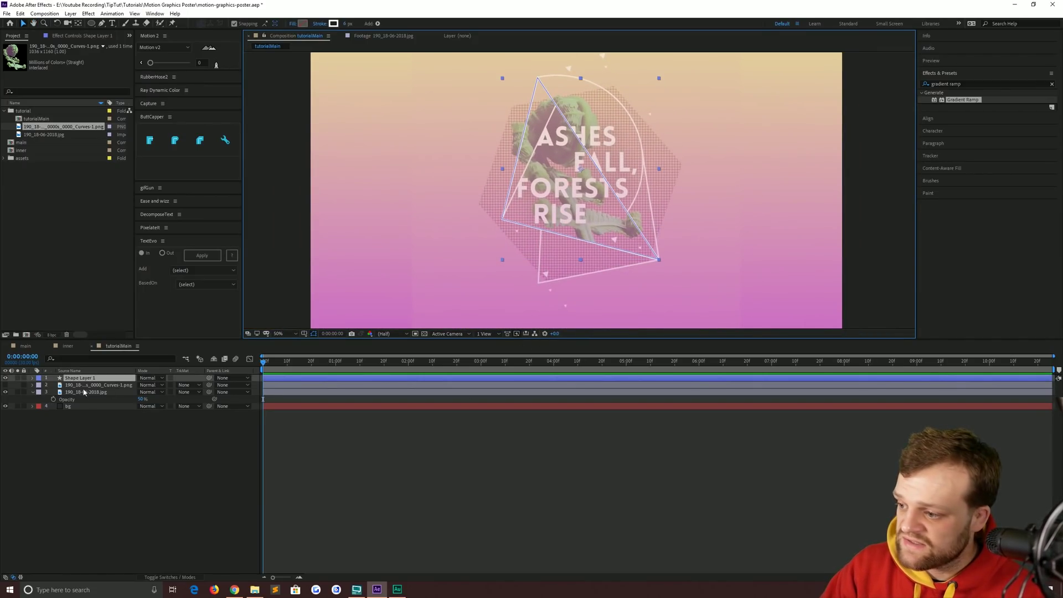
{"action": "left_click", "coordinate": [33, 379]}
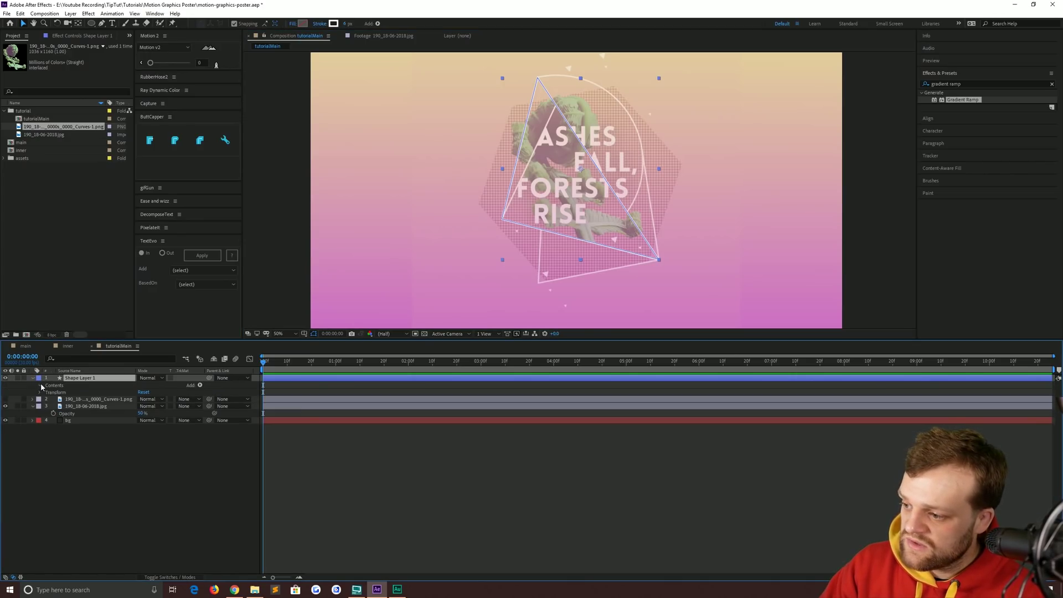
{"action": "left_click", "coordinate": [40, 385]}
{"action": "left_click", "coordinate": [47, 393]}
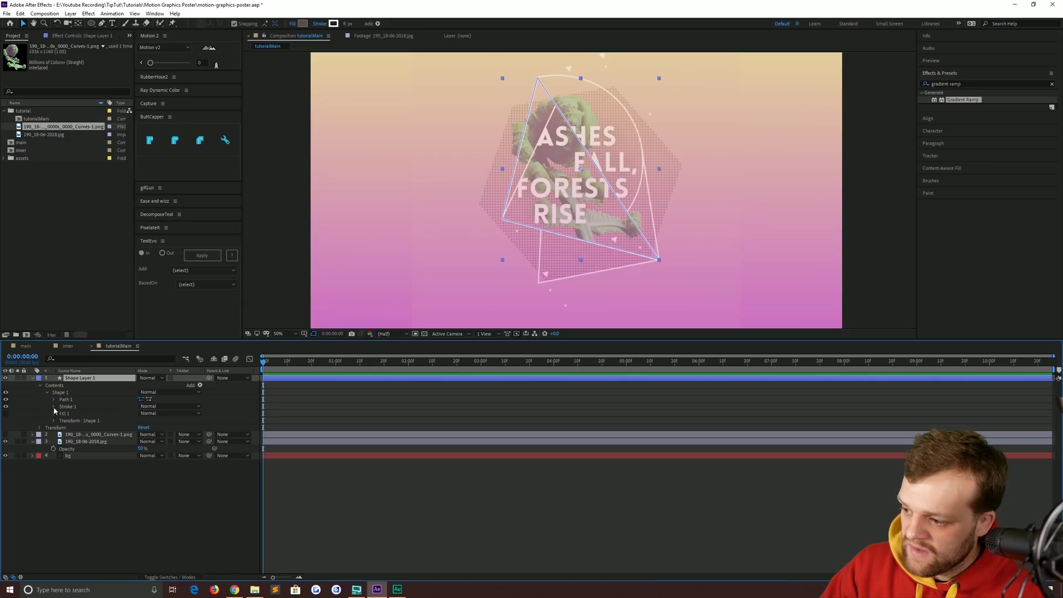
{"action": "left_click", "coordinate": [53, 406]}
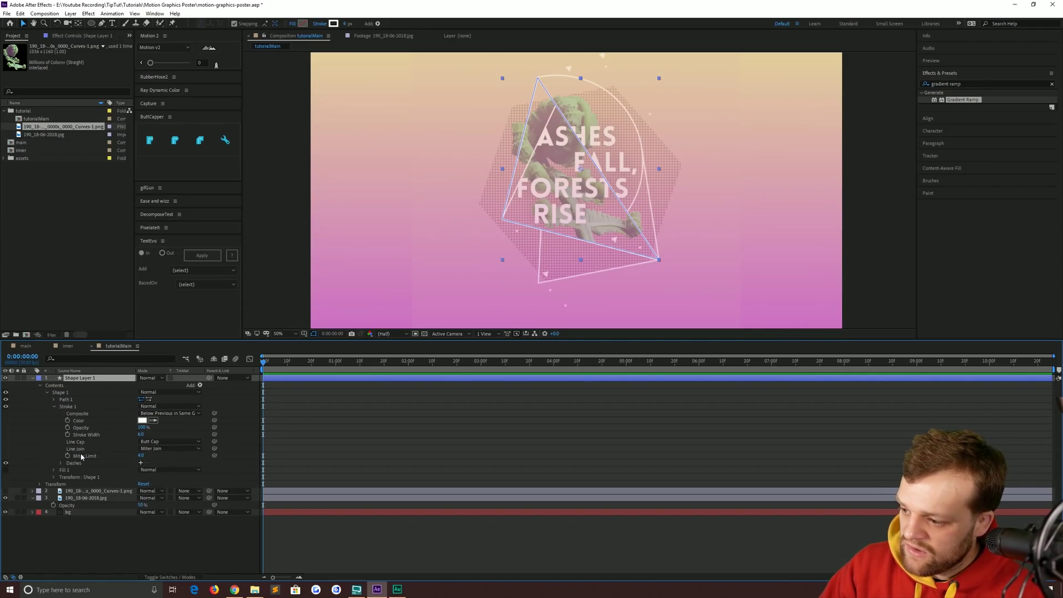
{"action": "left_click", "coordinate": [164, 441]}
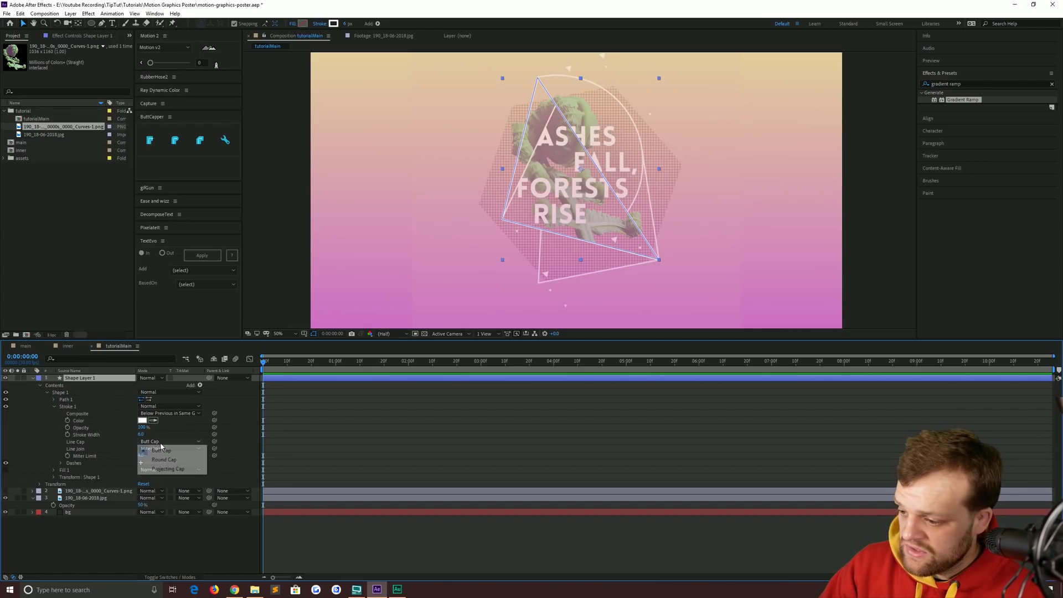
{"action": "left_click", "coordinate": [160, 460]}
{"action": "left_click", "coordinate": [166, 449]}
{"action": "left_click", "coordinate": [164, 467]}
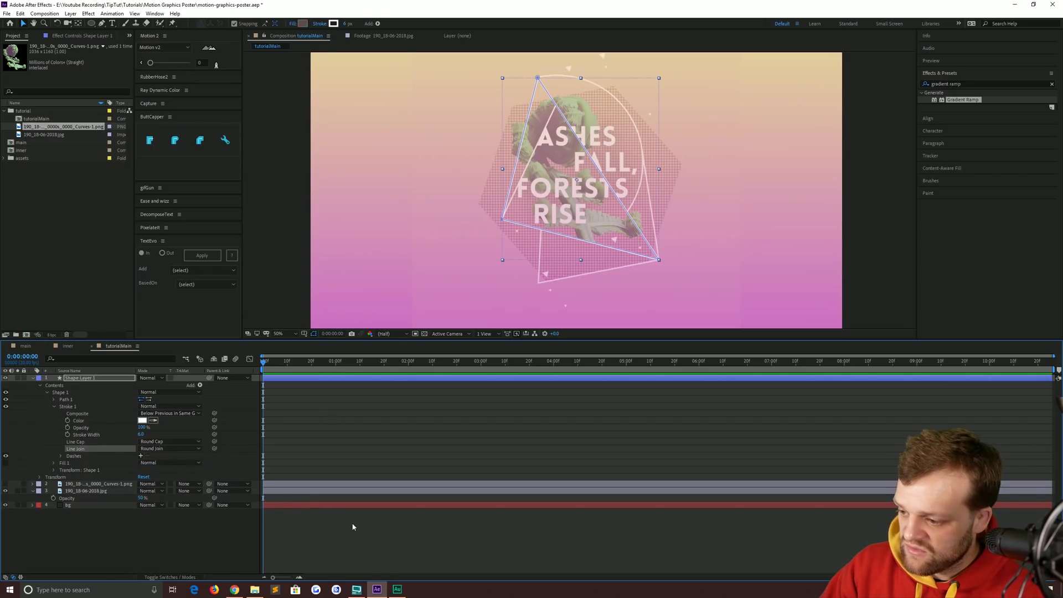
{"action": "scroll", "coordinate": [531, 95], "scroll_direction": "up", "scroll_amount": 7}
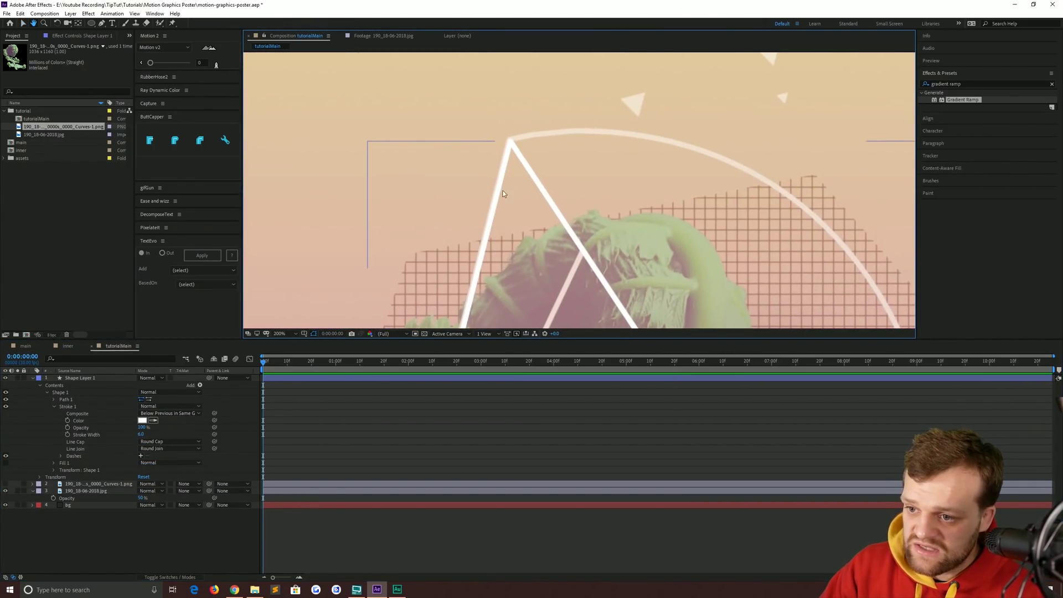
{"action": "left_click_drag", "start_coordinate": [407, 90], "coordinate": [548, 251]}
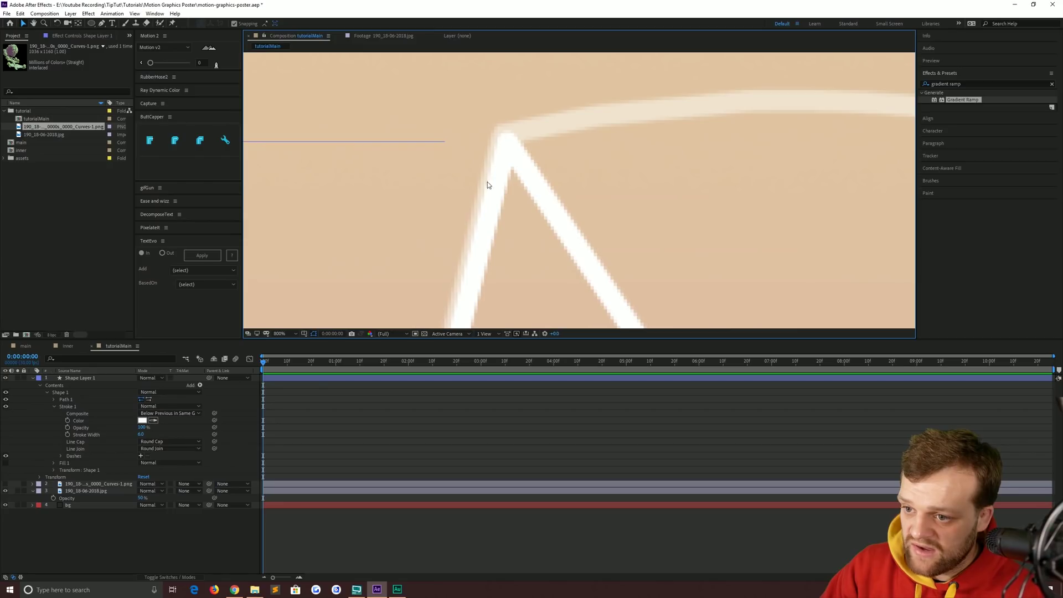
{"action": "scroll", "coordinate": [557, 198], "scroll_direction": "down", "scroll_amount": 7}
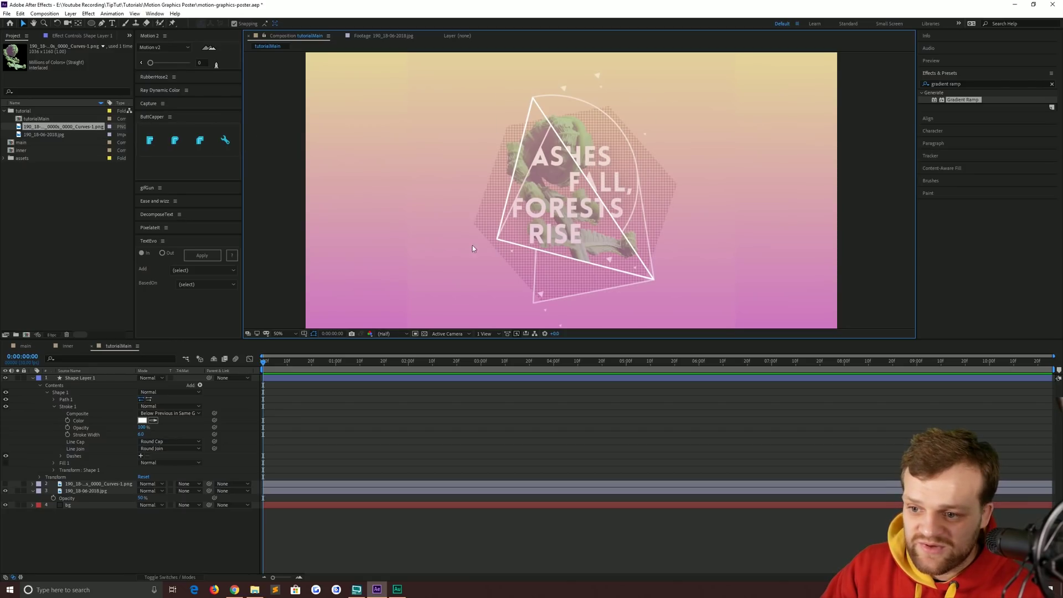
Rename the traced triangle's shape layer as triangleMain and deselect it.
{"action": "left_click", "coordinate": [83, 377]}
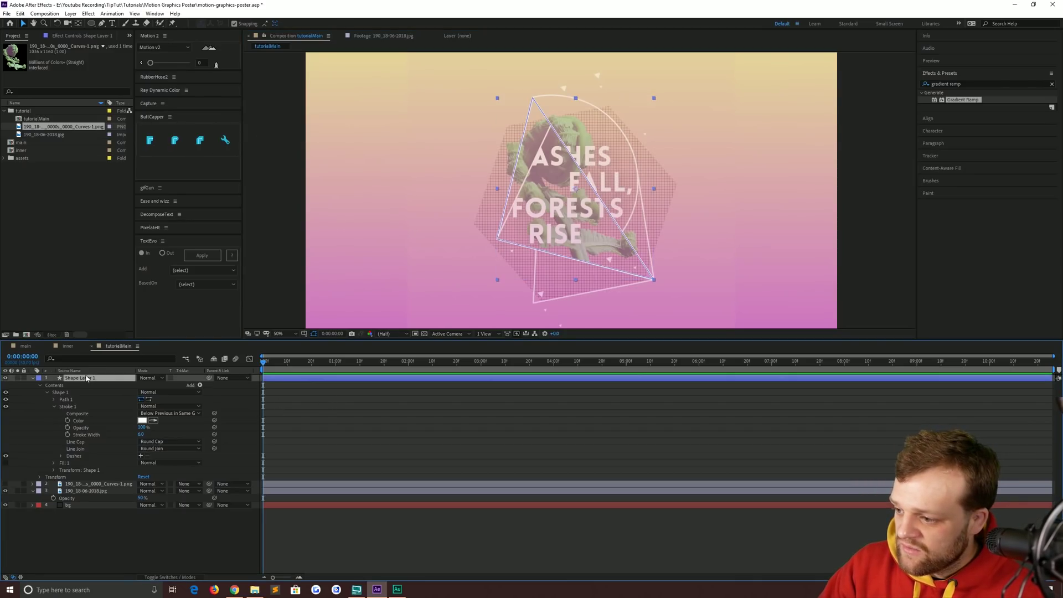
{"action": "key", "text": "Return"}
{"action": "type", "text": "triangleMain"}
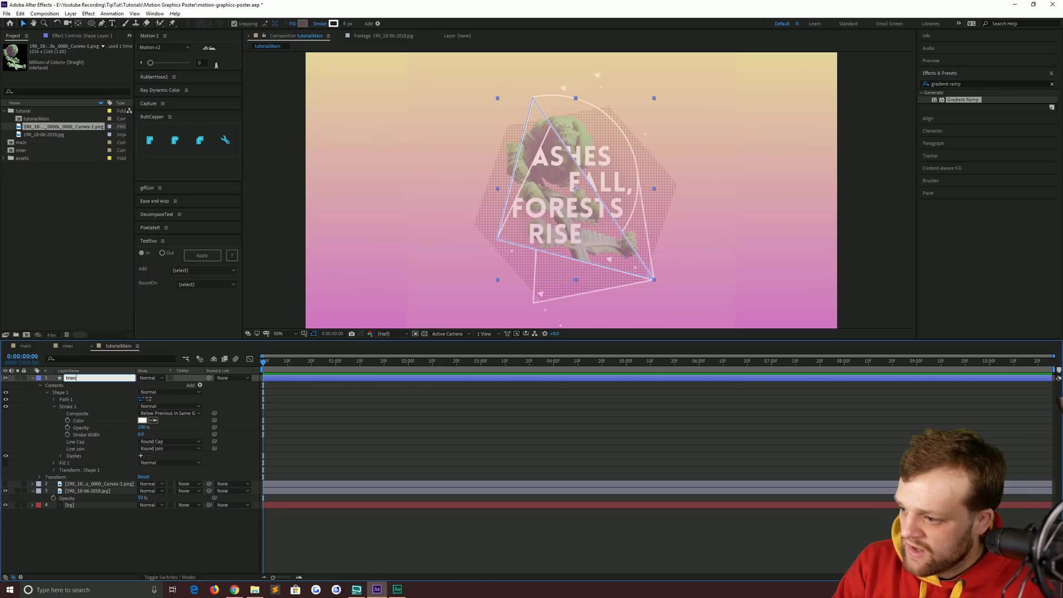
{"action": "key", "text": "Return"}
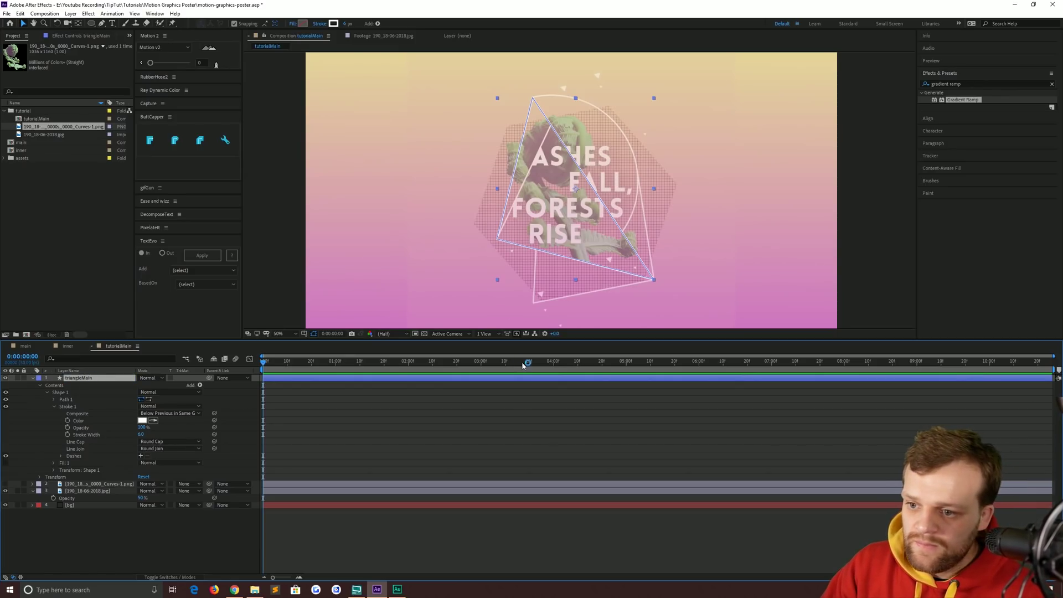
{"action": "left_click", "coordinate": [527, 531]}
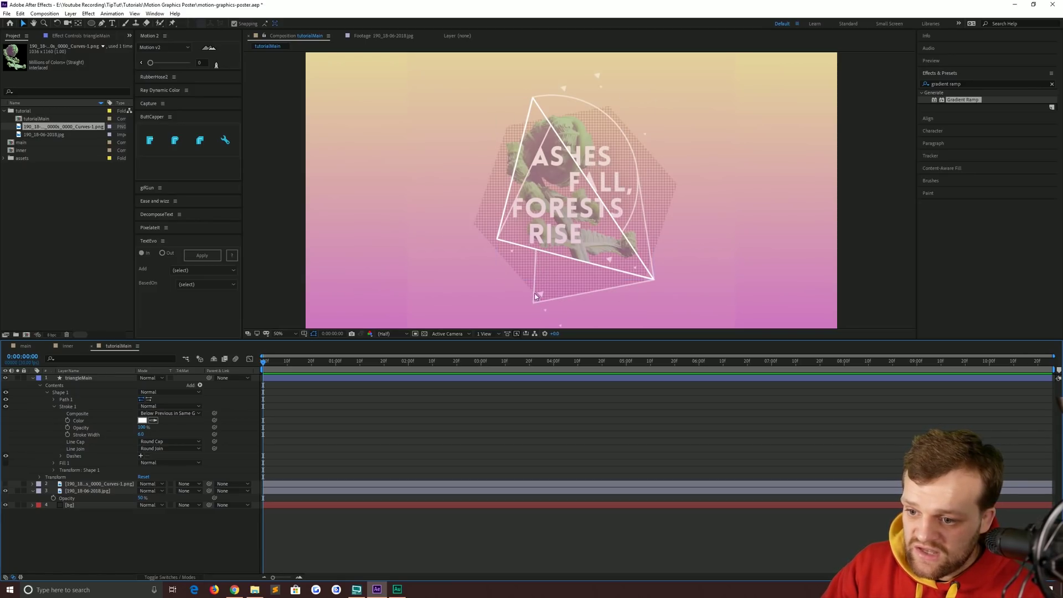
Trace the lower shape's short side with the Pen tool, from the triangle's bottom edge down to the poster's lowest corner.
{"action": "left_click", "coordinate": [101, 23]}
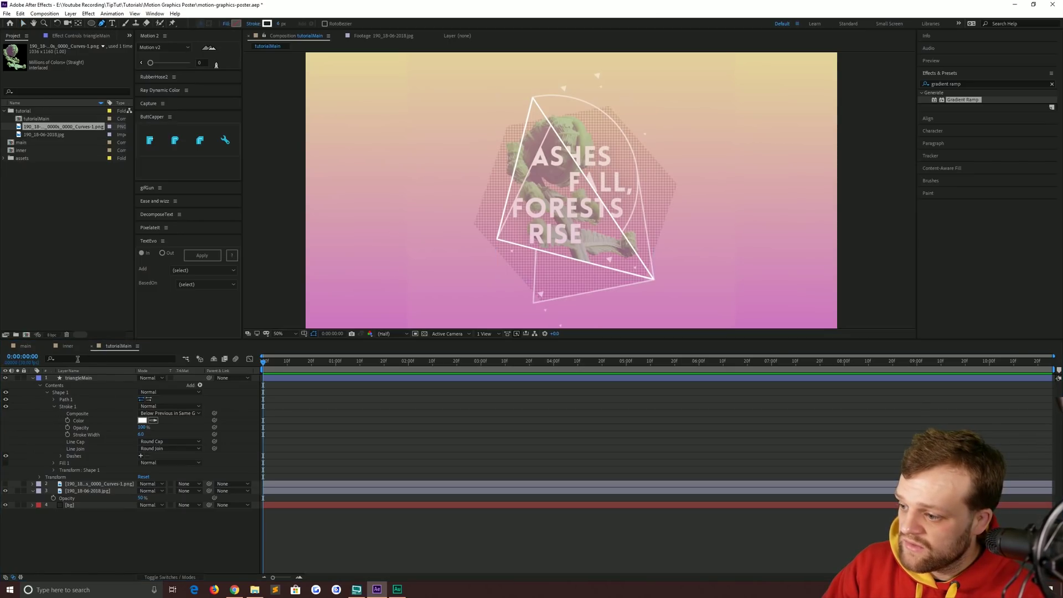
{"action": "scroll", "coordinate": [497, 311], "scroll_direction": "up", "scroll_amount": 2}
{"action": "left_click_drag", "start_coordinate": [497, 311], "coordinate": [534, 117]}
{"action": "mouse_move", "coordinate": [476, 241]}
{"action": "left_mouse_down"}
{"action": "mouse_move", "coordinate": [522, 78]}
{"action": "mouse_move", "coordinate": [584, 119]}
{"action": "left_mouse_up"}
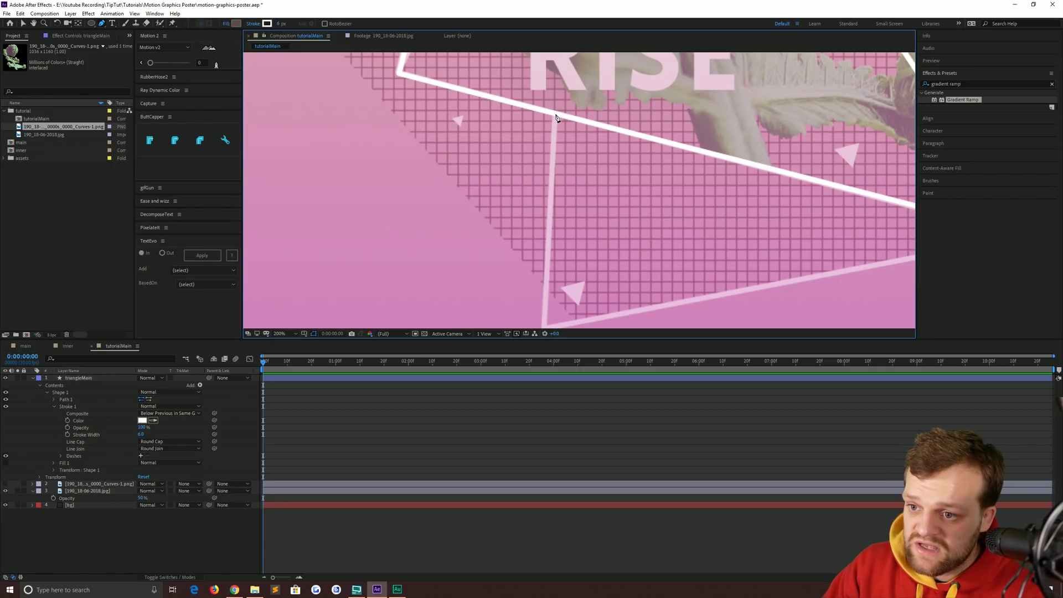
{"action": "left_click", "coordinate": [554, 114]}
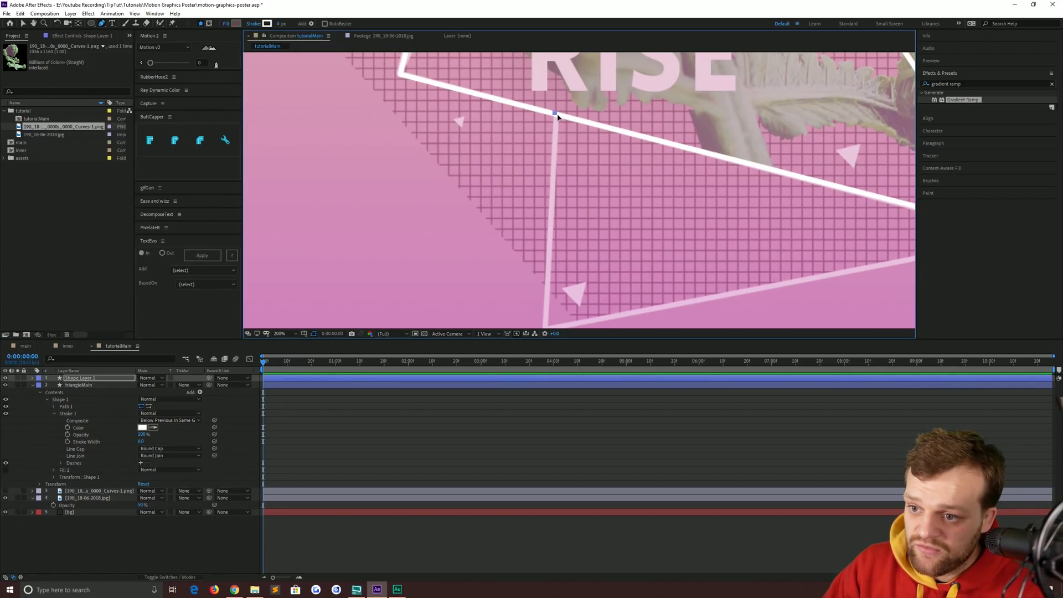
{"action": "scroll", "coordinate": [558, 119], "scroll_direction": "up", "scroll_amount": 4}
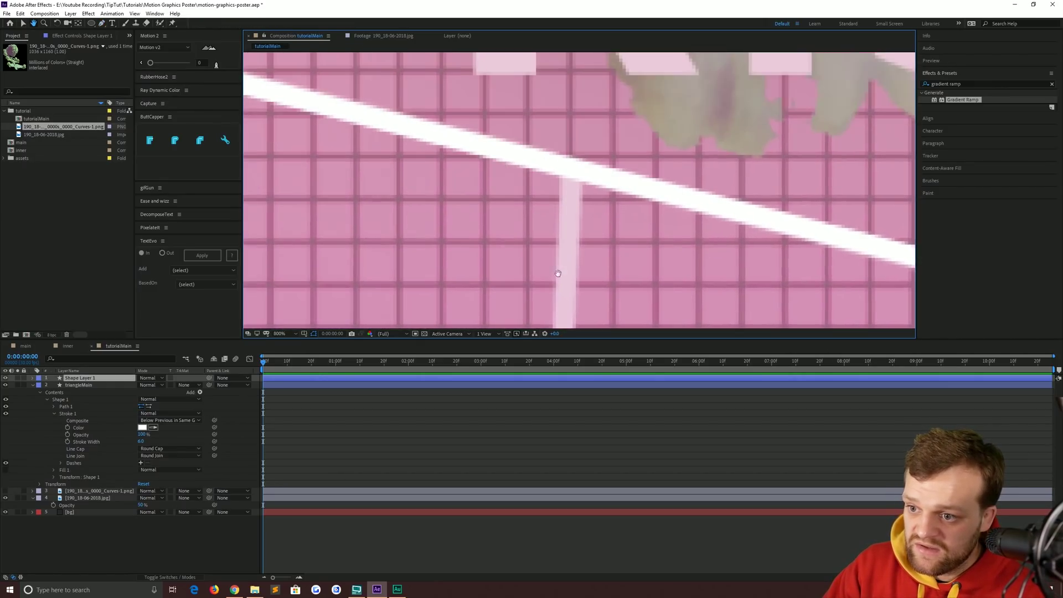
{"action": "scroll", "coordinate": [576, 182], "scroll_direction": "down", "scroll_amount": 4}
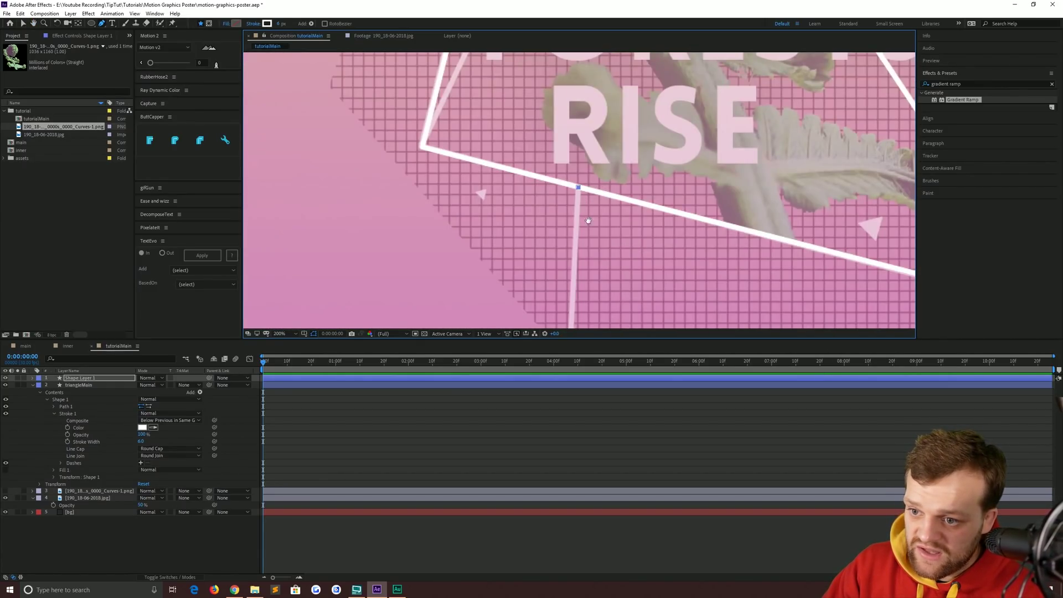
{"action": "left_click_drag", "start_coordinate": [576, 182], "coordinate": [548, 105]}
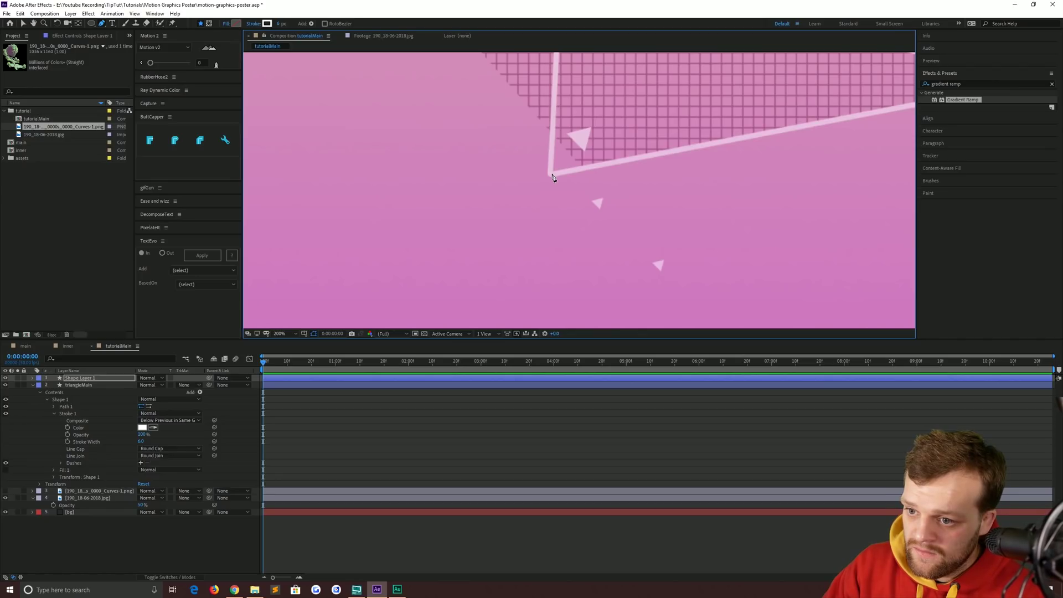
{"action": "left_click", "coordinate": [552, 175]}
Continue the lower path through the triangle's lower-right corner and up to the right side of the poster's large arc.
{"action": "left_click_drag", "start_coordinate": [908, 72], "coordinate": [589, 204]}
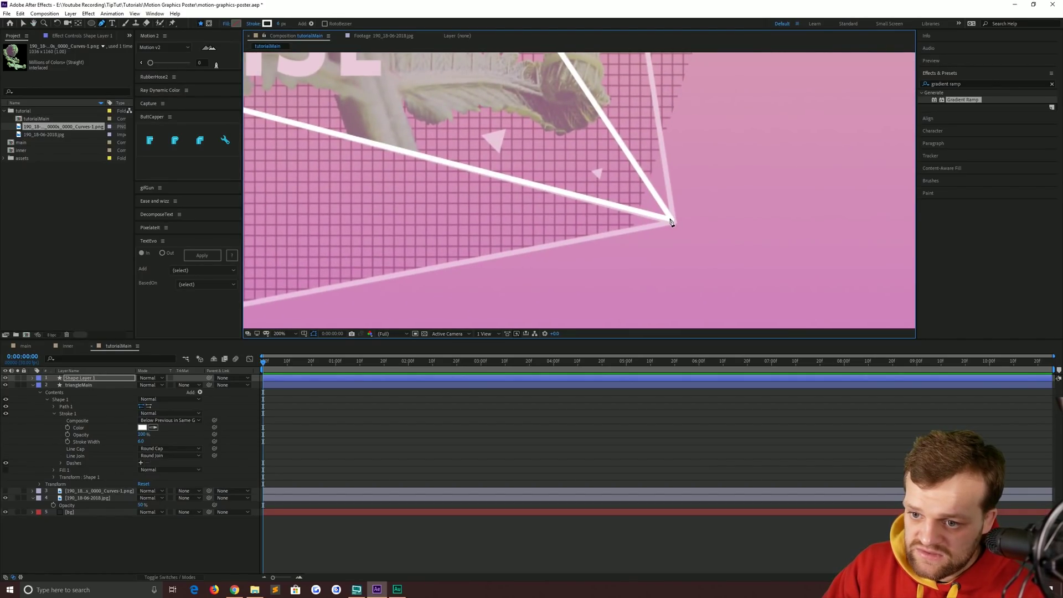
{"action": "scroll", "coordinate": [667, 221], "scroll_direction": "up", "scroll_amount": 10}
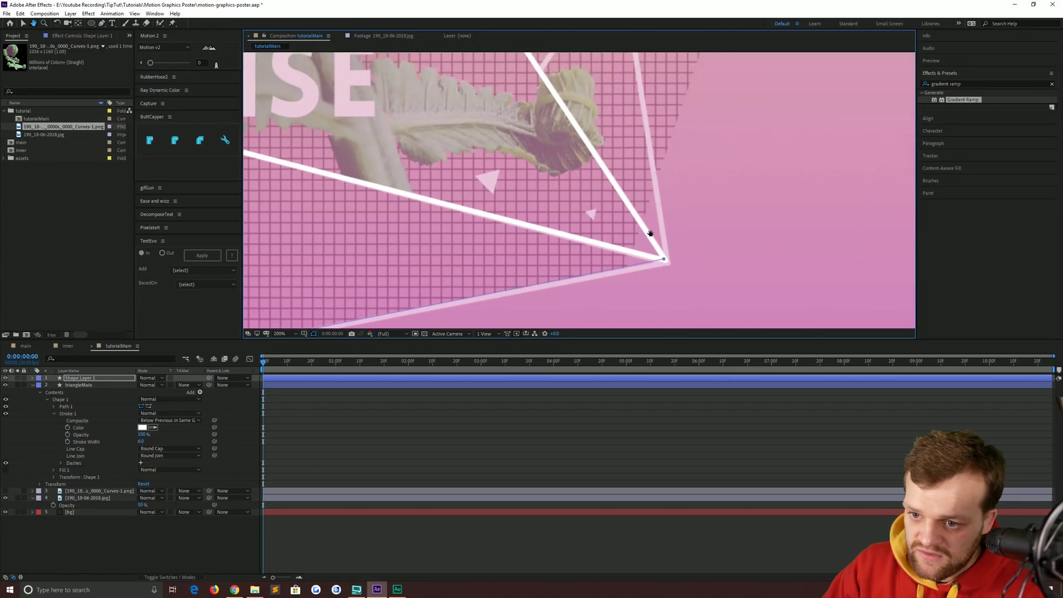
{"action": "scroll", "coordinate": [628, 193], "scroll_direction": "up", "scroll_amount": 3}
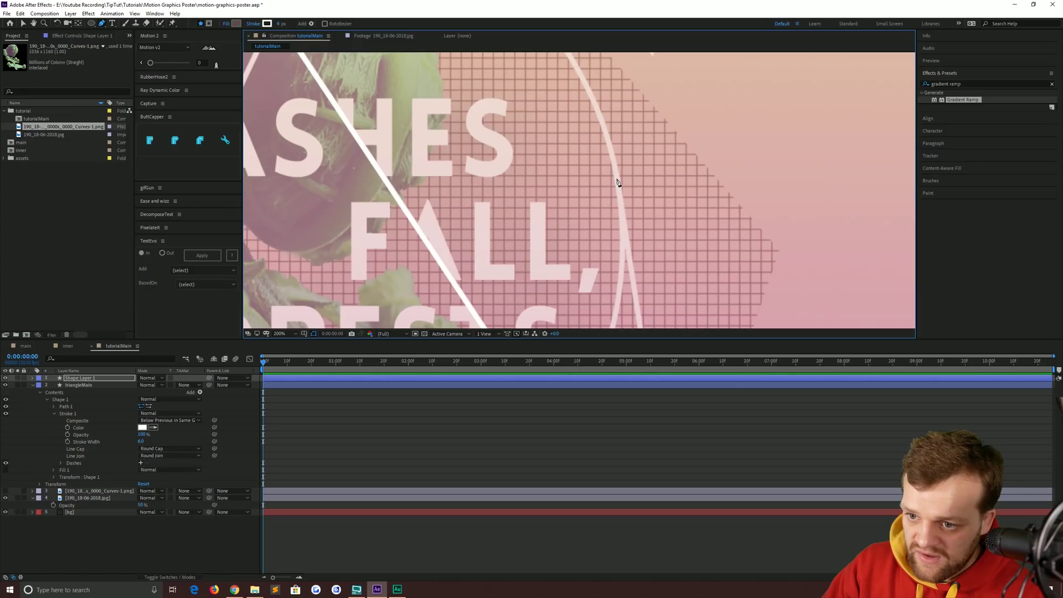
{"action": "scroll", "coordinate": [614, 185], "scroll_direction": "down", "scroll_amount": 5}
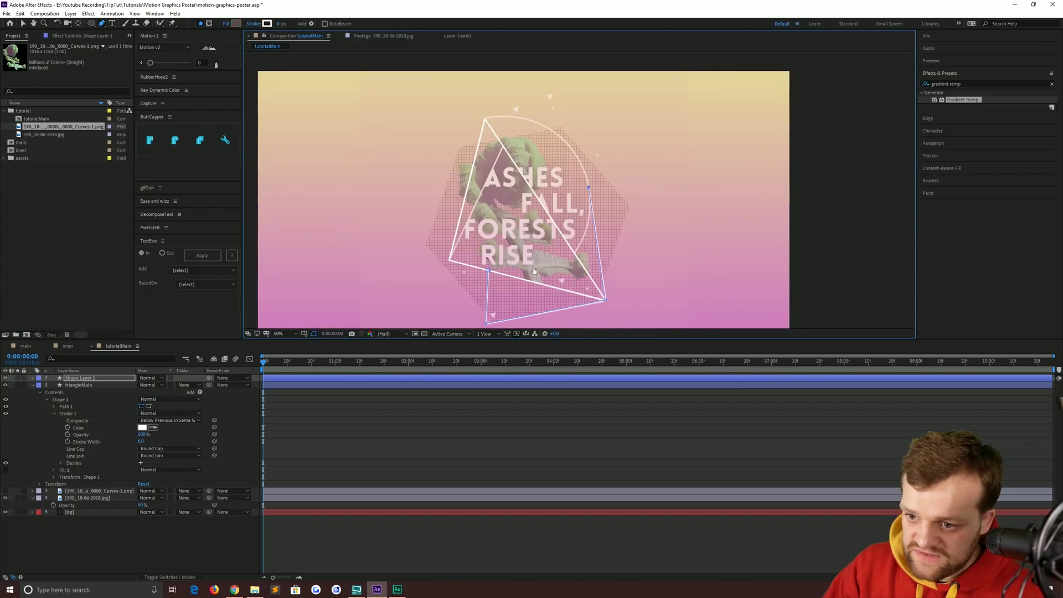
{"action": "left_click_drag", "start_coordinate": [573, 193], "coordinate": [559, 257]}
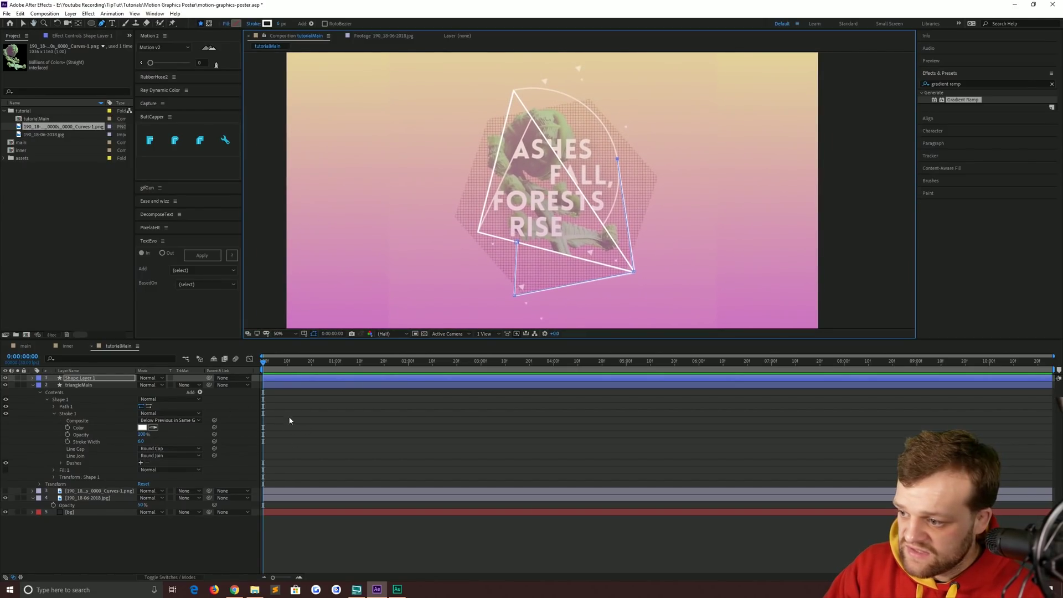
Apply ButtCapper's second stroke-cap preset to the new lower outline's layer, and return to the Selection tool.
{"action": "left_click", "coordinate": [123, 378]}
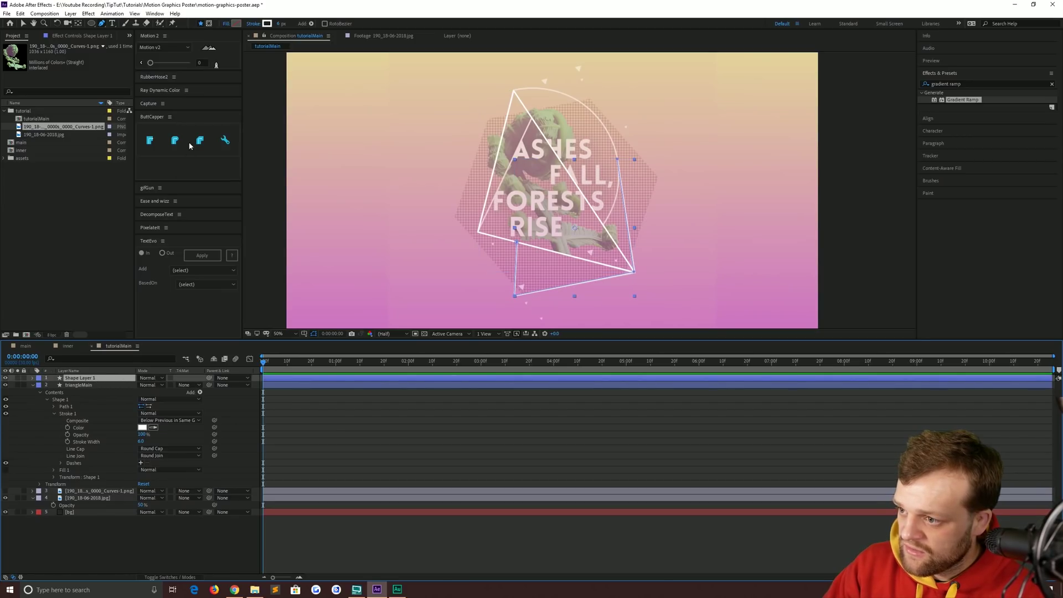
{"action": "left_click", "coordinate": [174, 141]}
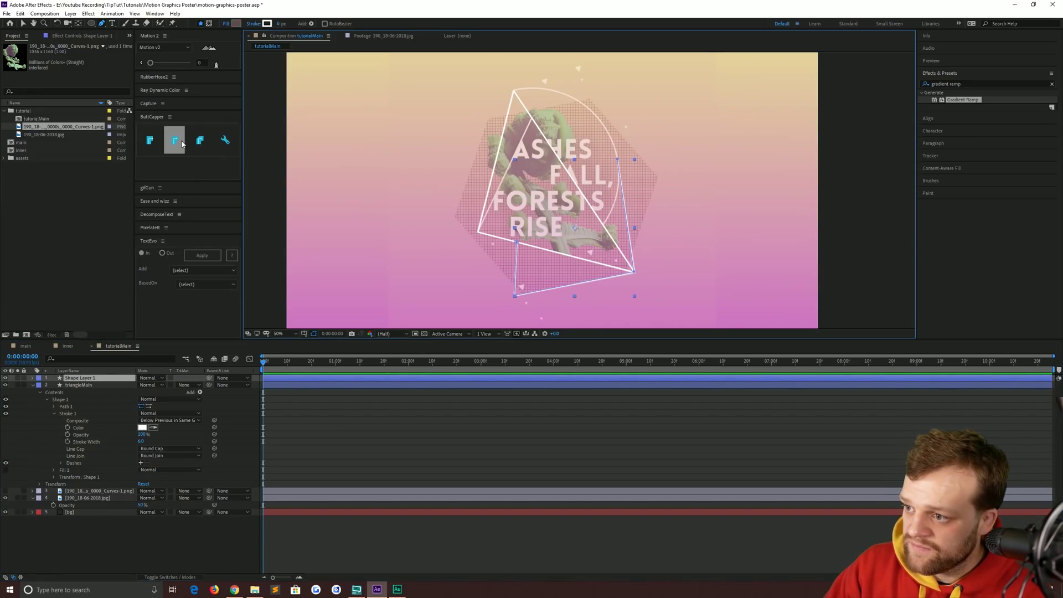
{"action": "left_click", "coordinate": [23, 23]}
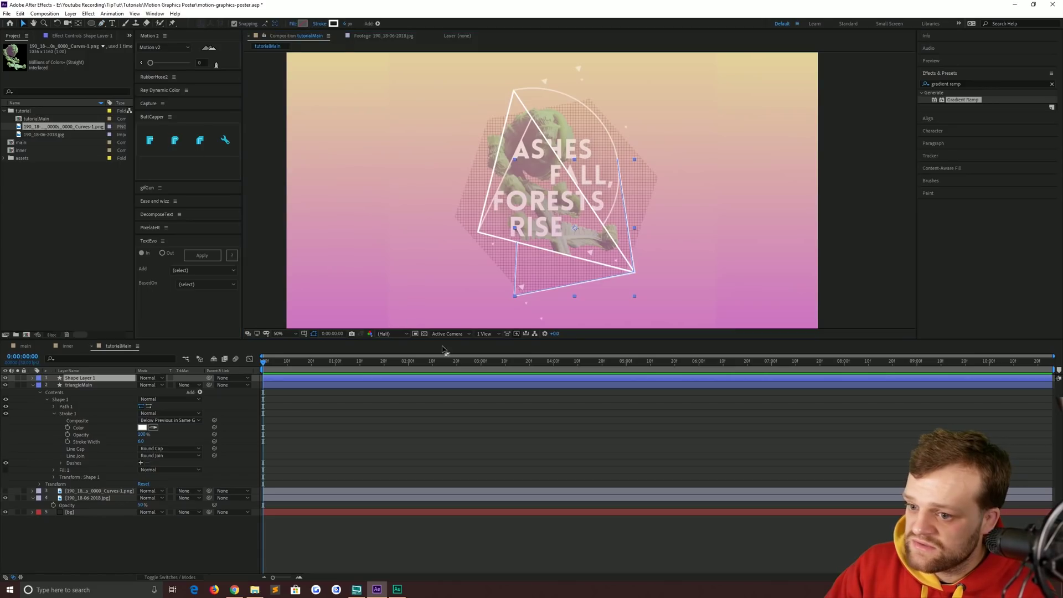
Rename the lower outline's shape layer as triangleBot and deselect it.
{"action": "left_click", "coordinate": [86, 379]}
{"action": "key", "text": "Return"}
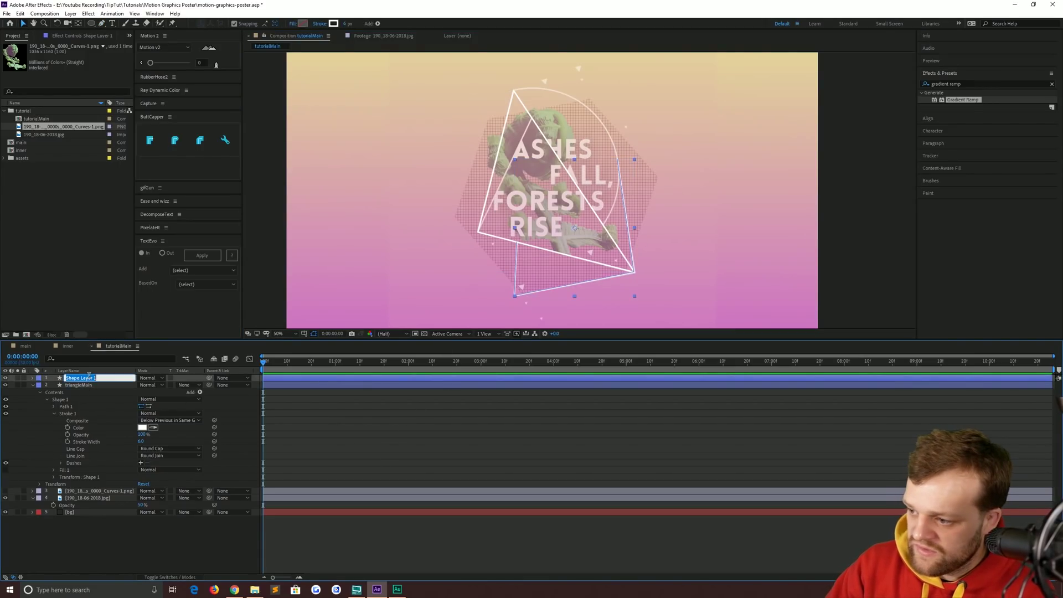
{"action": "type", "text": "triange"}
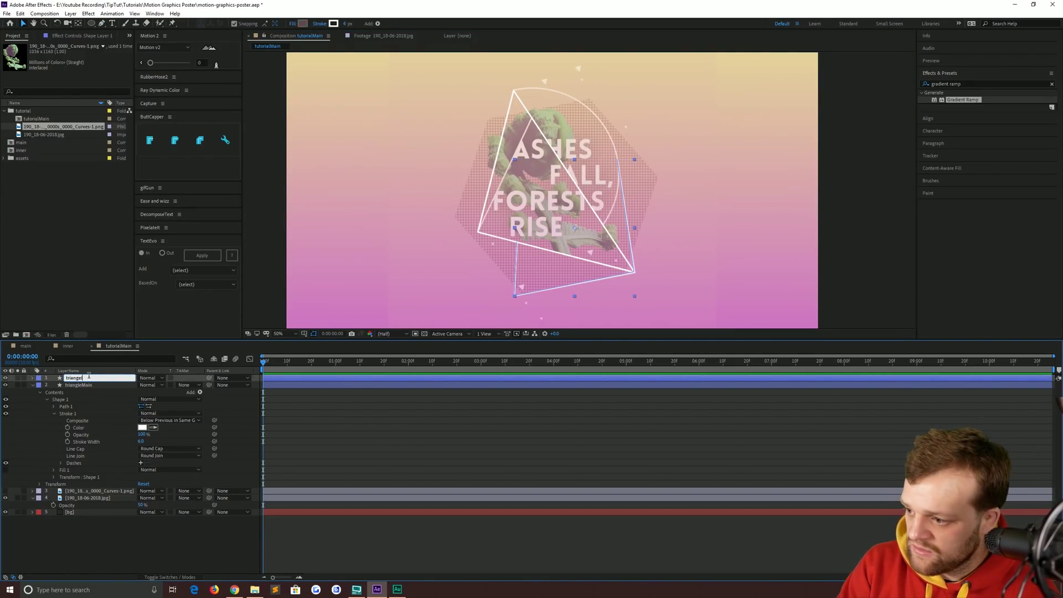
{"action": "key", "text": "BackSpace"}
{"action": "type", "text": "leBot"}
{"action": "key", "text": "Return"}
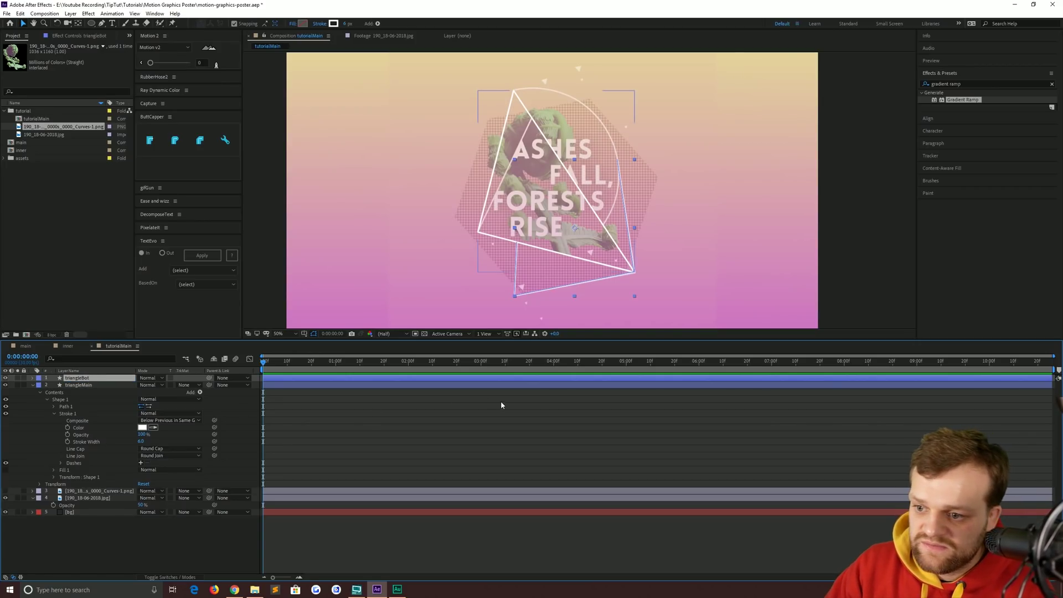
{"action": "left_click", "coordinate": [514, 415]}
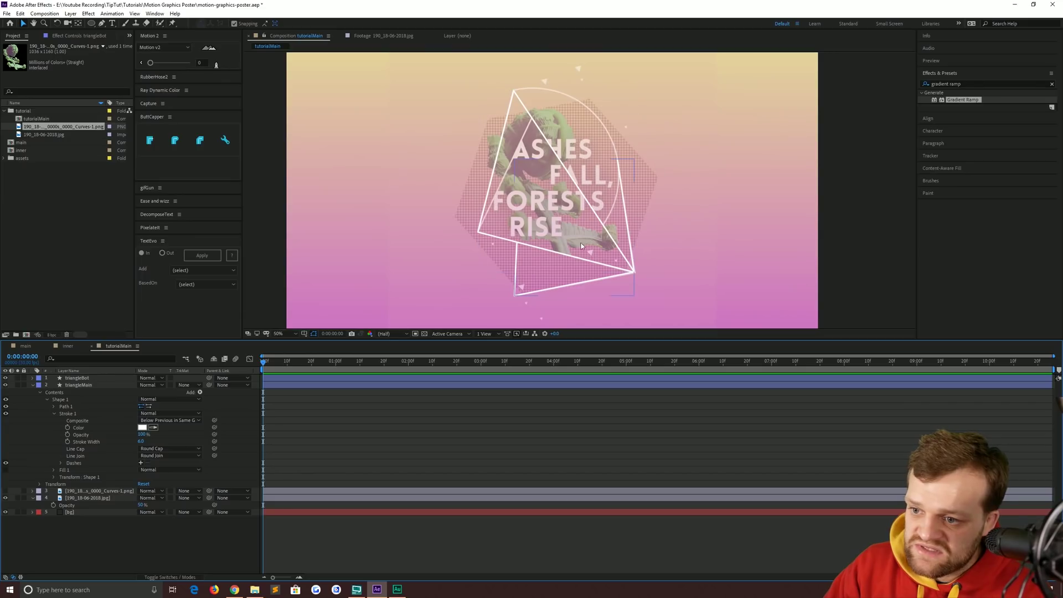
Trace the inner diagonal line with the Pen tool, from the triangle's lower-left corner up to its long sloping side.
{"action": "left_click", "coordinate": [103, 24]}
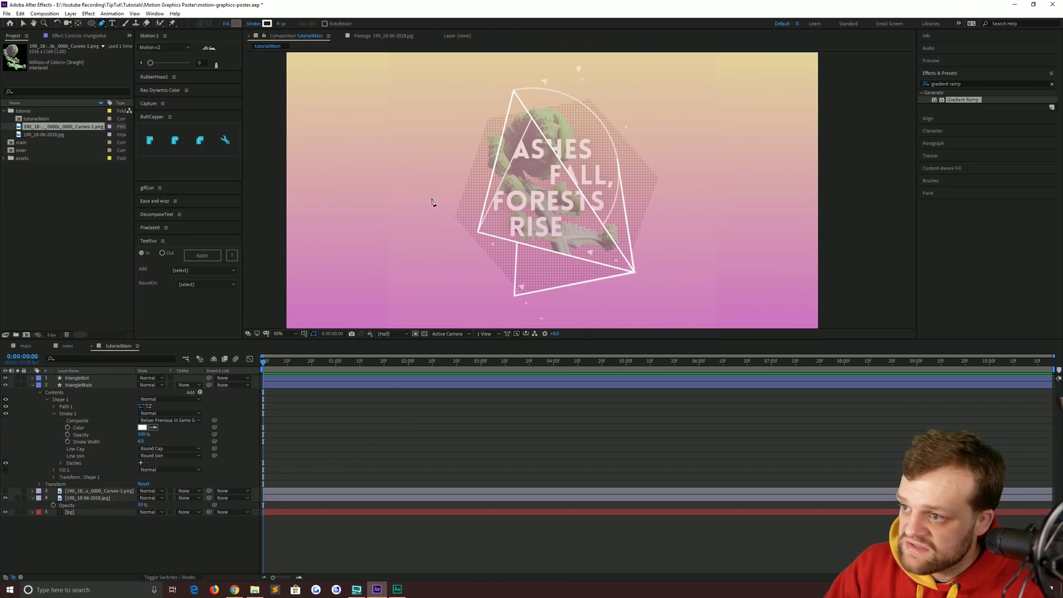
{"action": "scroll", "coordinate": [429, 201], "scroll_direction": "up", "scroll_amount": 2}
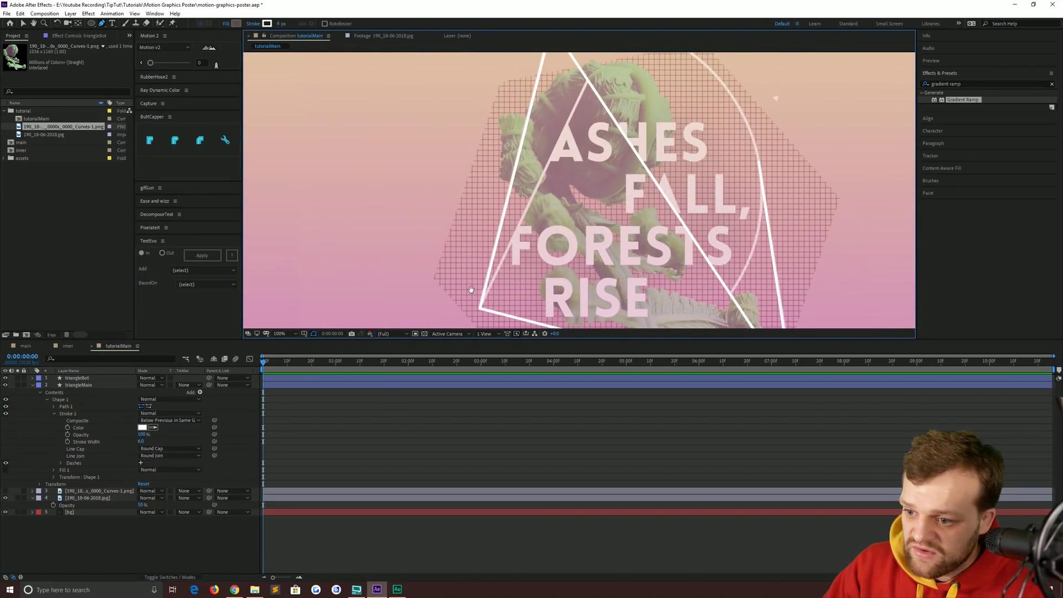
{"action": "left_click_drag", "start_coordinate": [471, 289], "coordinate": [498, 224]}
{"action": "scroll", "coordinate": [486, 246], "scroll_direction": "up", "scroll_amount": 4}
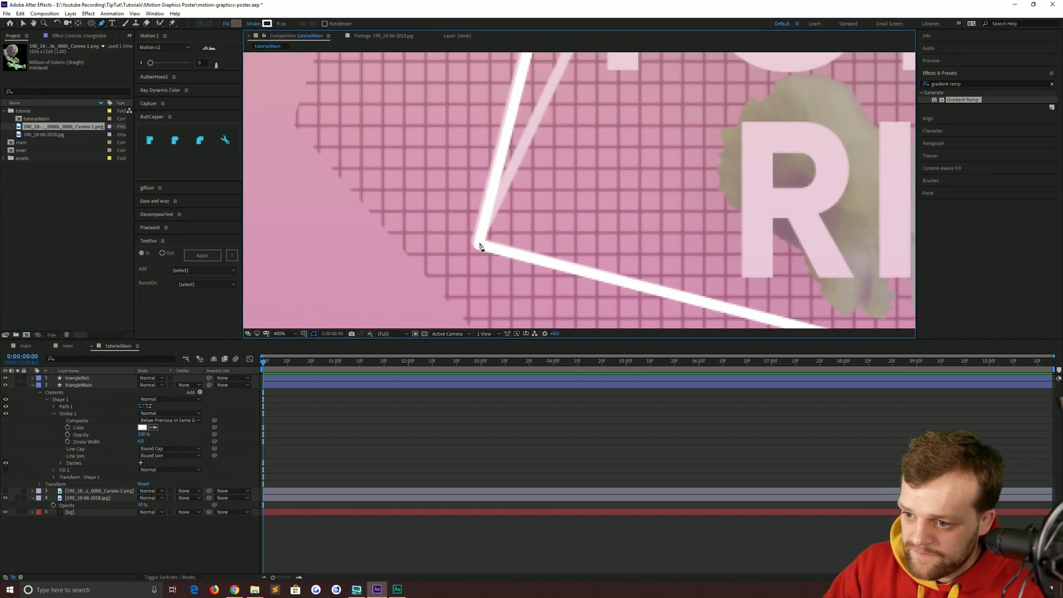
{"action": "left_click", "coordinate": [480, 244]}
{"action": "left_click_drag", "start_coordinate": [574, 187], "coordinate": [482, 321]}
{"action": "left_click_drag", "start_coordinate": [557, 171], "coordinate": [488, 349]}
{"action": "left_click_drag", "start_coordinate": [572, 163], "coordinate": [533, 317]}
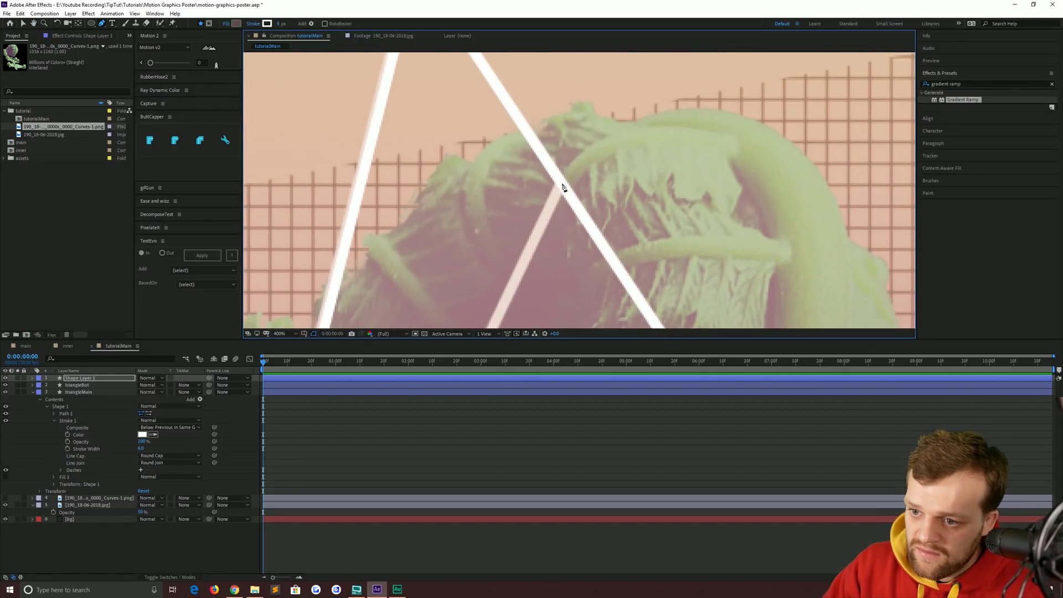
{"action": "left_click", "coordinate": [563, 187]}
{"action": "scroll", "coordinate": [564, 187], "scroll_direction": "down", "scroll_amount": 6}
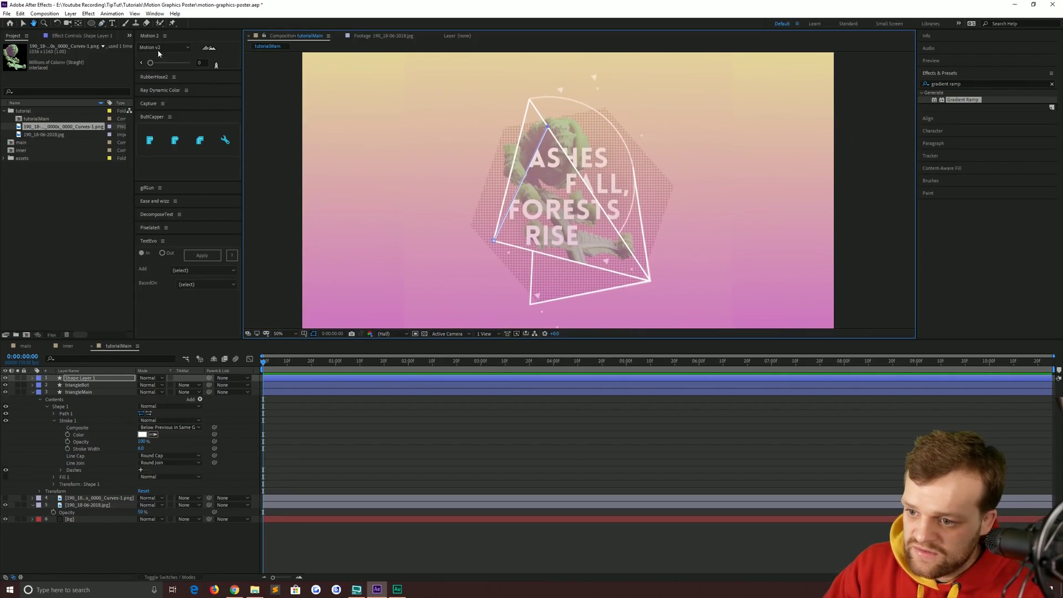
Apply ButtCapper's second stroke-cap preset to the new diagonal line and rename its shape layer as lineSingle.
{"action": "key", "text": "v"}
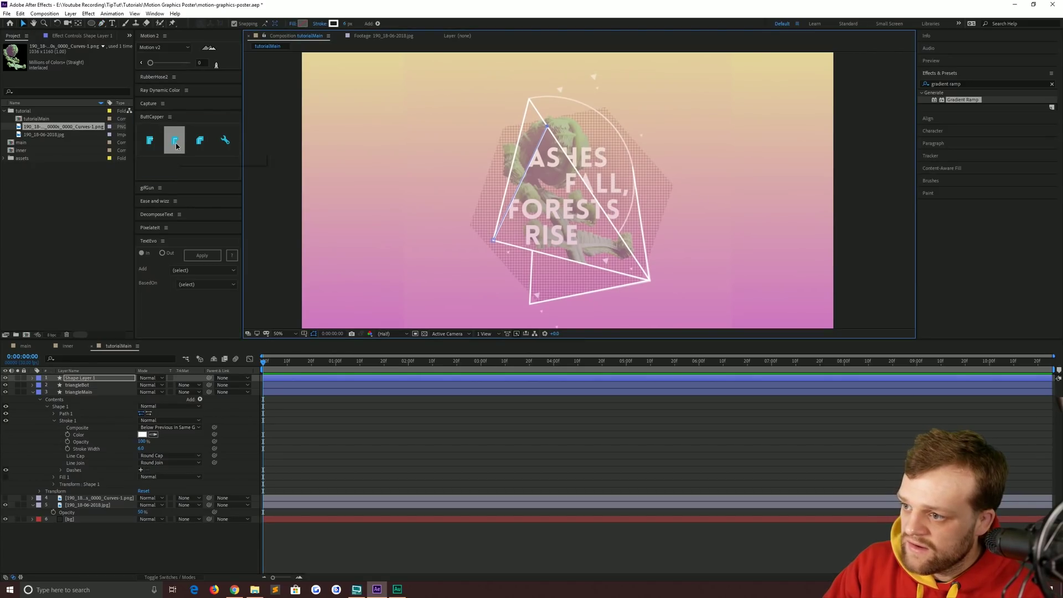
{"action": "left_click", "coordinate": [103, 378]}
{"action": "key", "text": "Return"}
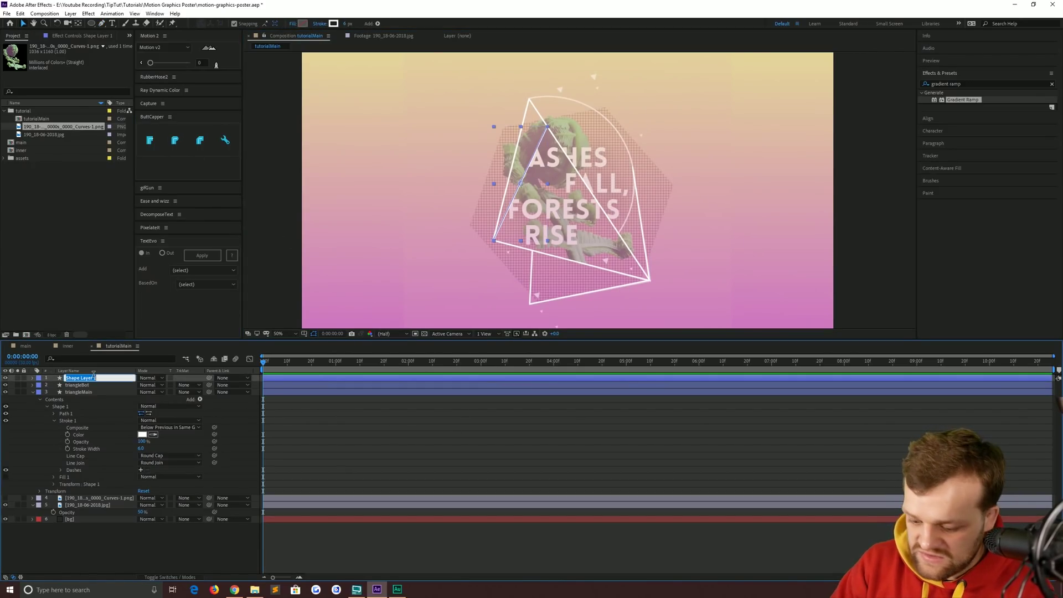
{"action": "type", "text": "lineSingle"}
{"action": "key", "text": "Return"}
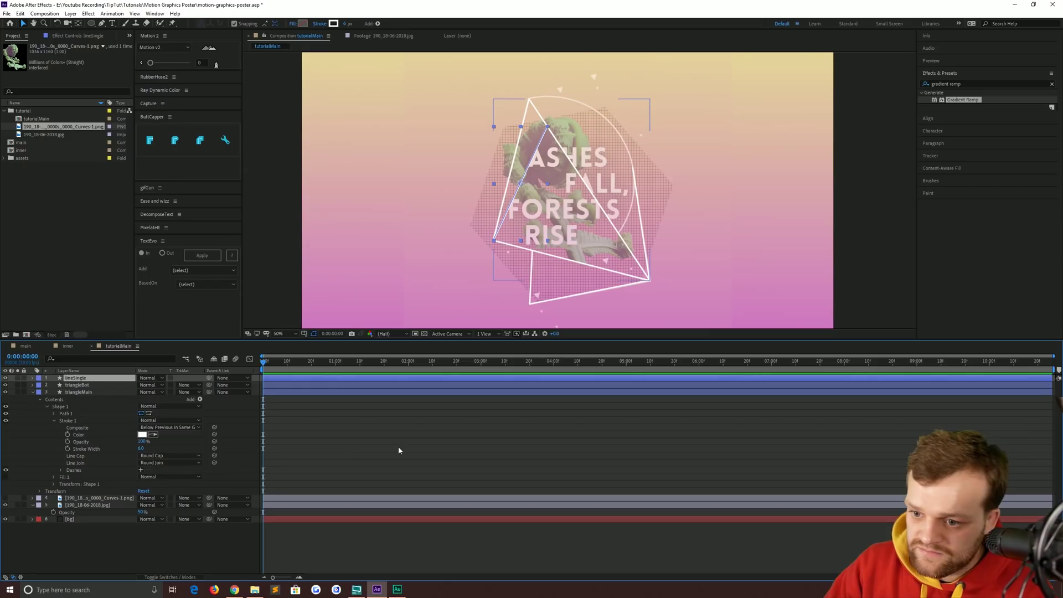
{"action": "left_click", "coordinate": [399, 450]}
Try to match the poster's large arc with a full circle drawn by the Ellipse tool, and delete the circle.
{"action": "scroll", "coordinate": [549, 113], "scroll_direction": "up", "scroll_amount": 1}
{"action": "left_click_drag", "start_coordinate": [551, 123], "coordinate": [515, 177]}
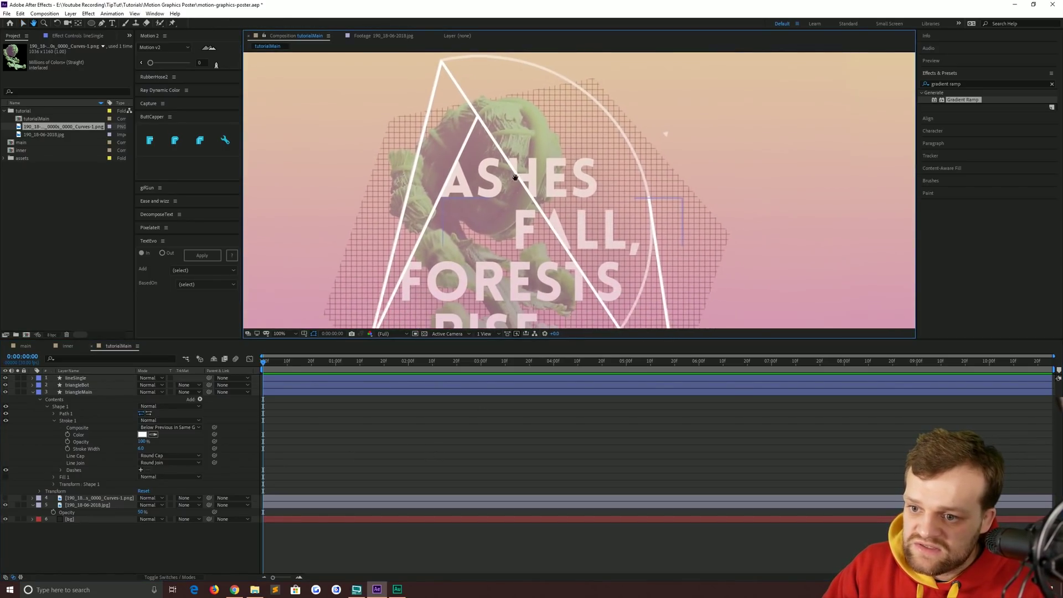
{"action": "scroll", "coordinate": [515, 177], "scroll_direction": "down", "scroll_amount": 2}
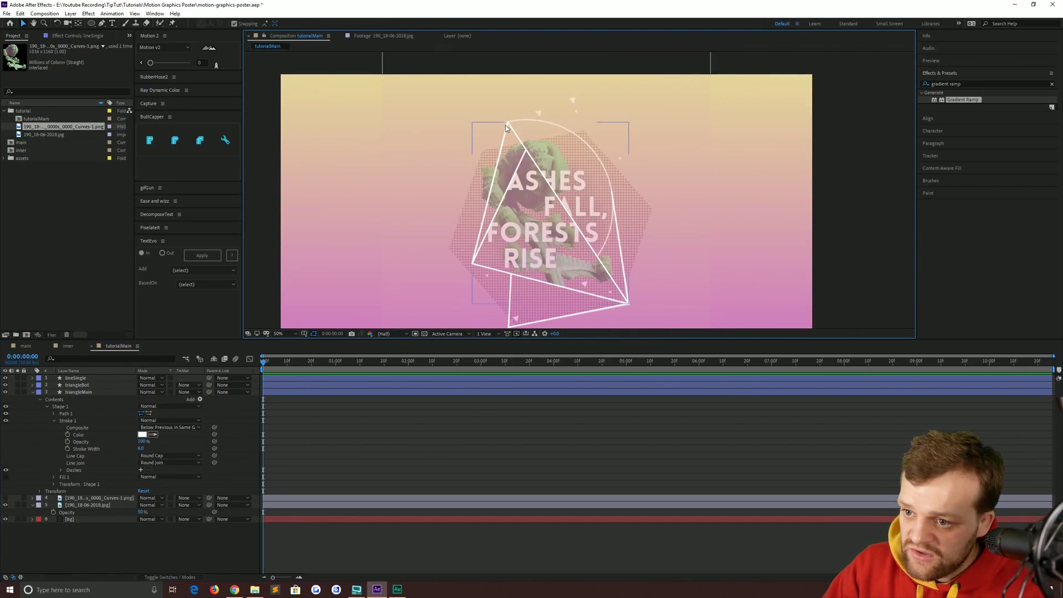
{"action": "left_click", "coordinate": [102, 22]}
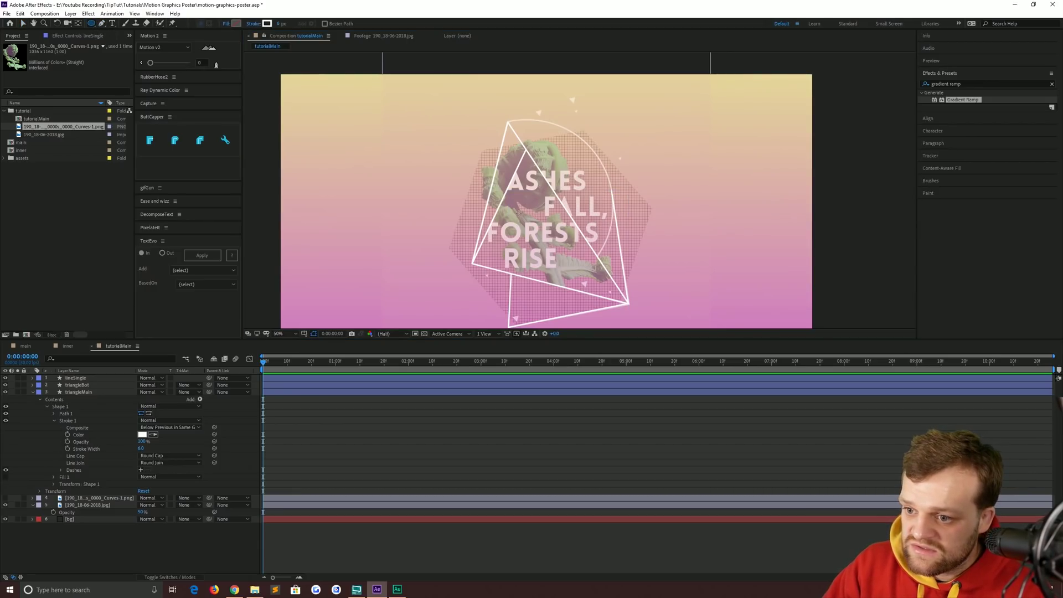
{"action": "left_click_drag", "start_coordinate": [521, 213], "coordinate": [429, 190]}
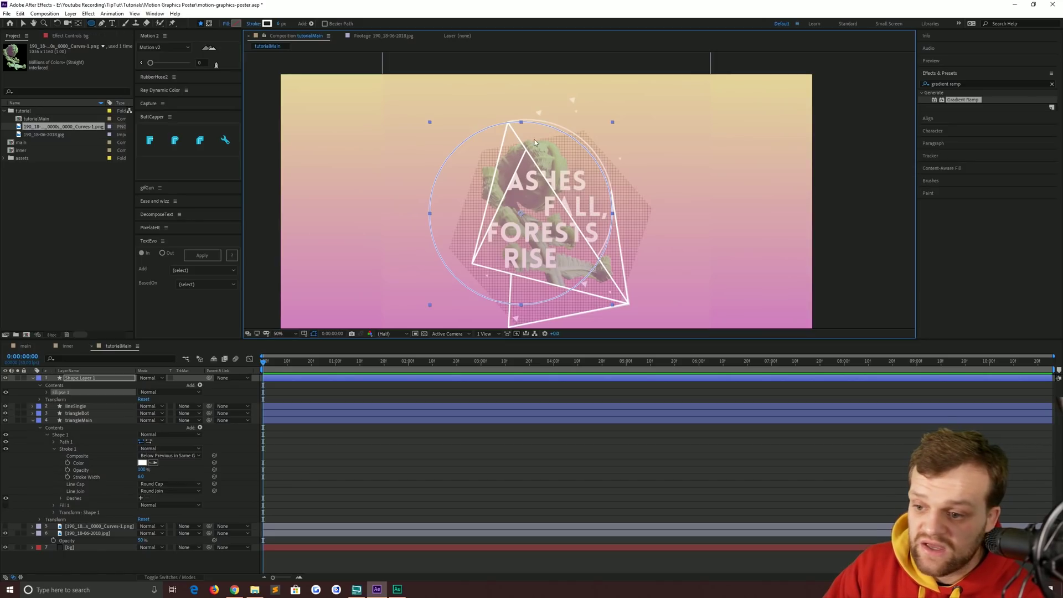
{"action": "key", "text": "Delete"}
Start tracing the large arc with the Pen tool at the triangle's apex, adding a curved point partway down the arc.
{"action": "left_click", "coordinate": [101, 23]}
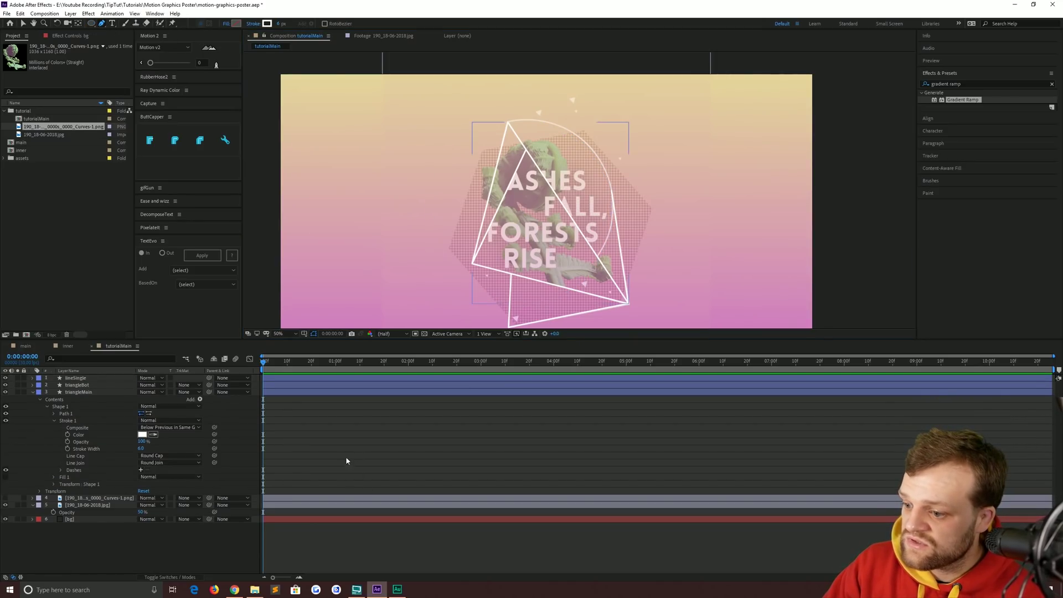
{"action": "key", "text": "period"}
{"action": "scroll", "coordinate": [501, 133], "scroll_direction": "up", "scroll_amount": 2}
{"action": "left_click_drag", "start_coordinate": [403, 97], "coordinate": [544, 307]}
{"action": "left_click_drag", "start_coordinate": [375, 113], "coordinate": [491, 221]}
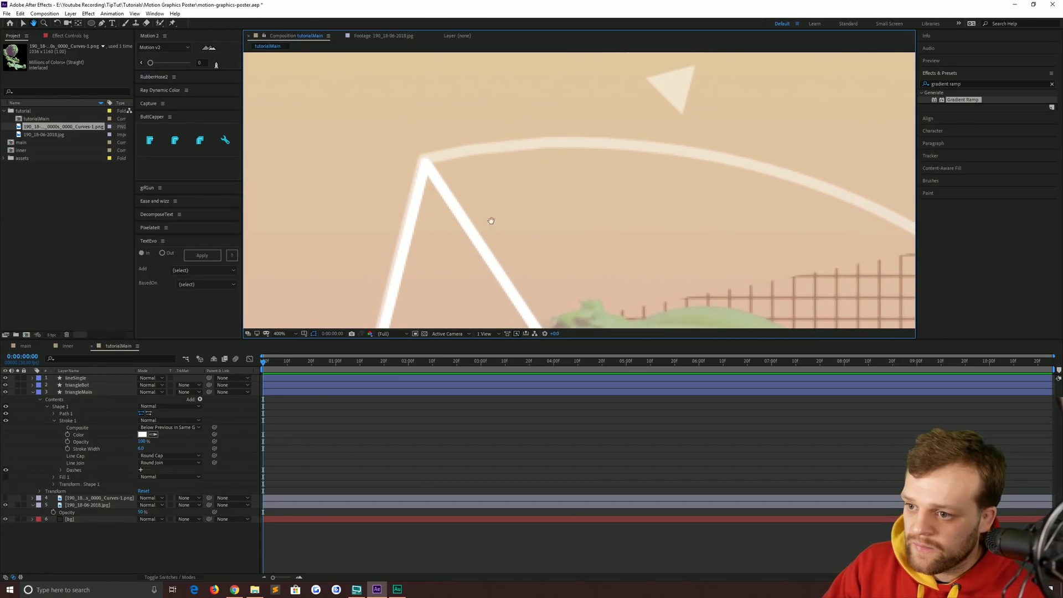
{"action": "left_click", "coordinate": [427, 166]}
{"action": "scroll", "coordinate": [614, 185], "scroll_direction": "down", "scroll_amount": 3}
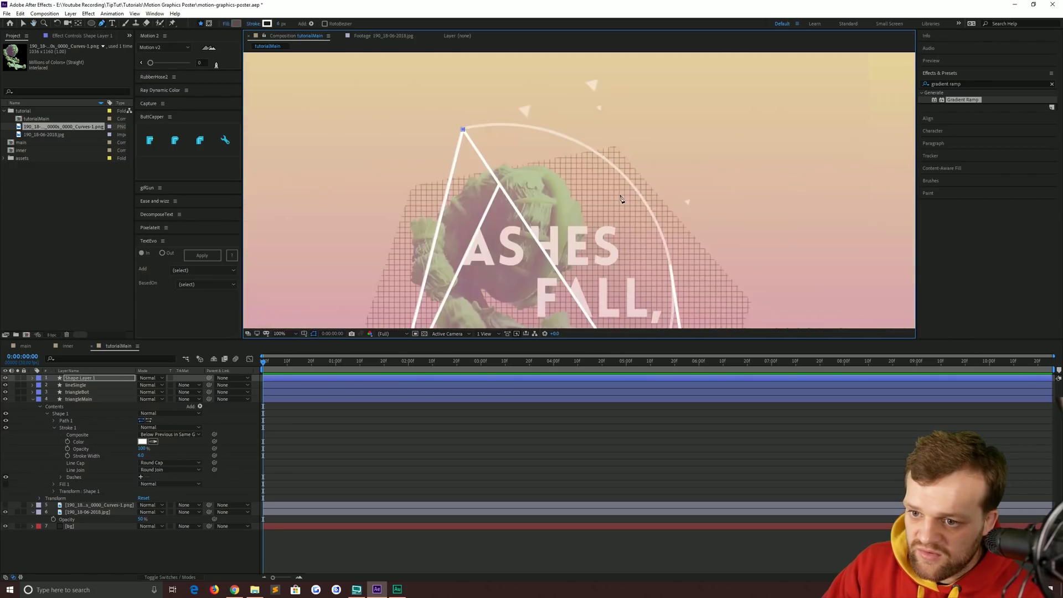
{"action": "left_click_drag", "start_coordinate": [621, 198], "coordinate": [622, 126]}
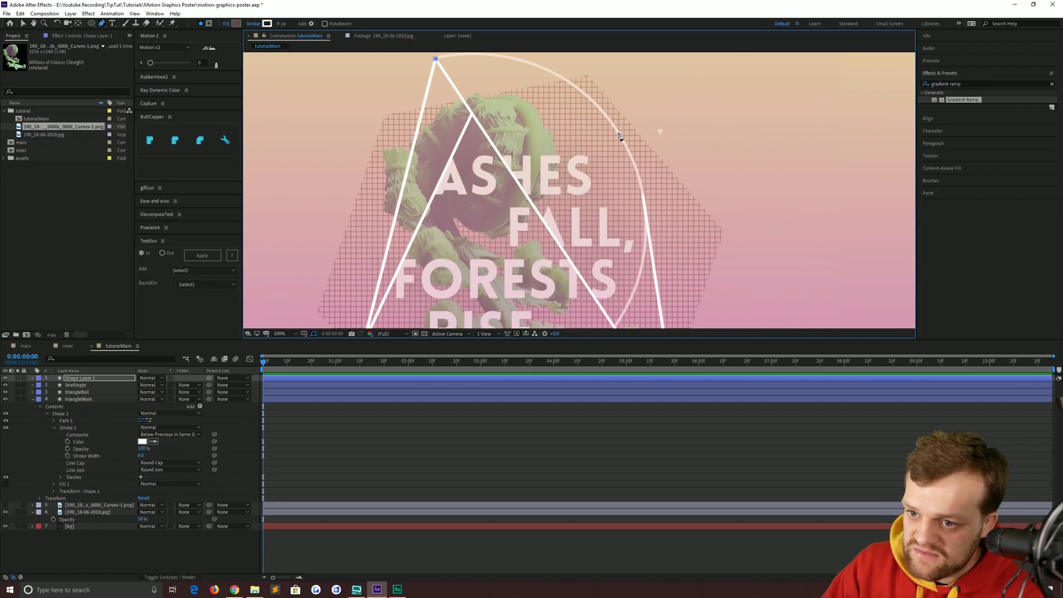
{"action": "left_click_drag", "start_coordinate": [619, 134], "coordinate": [688, 244]}
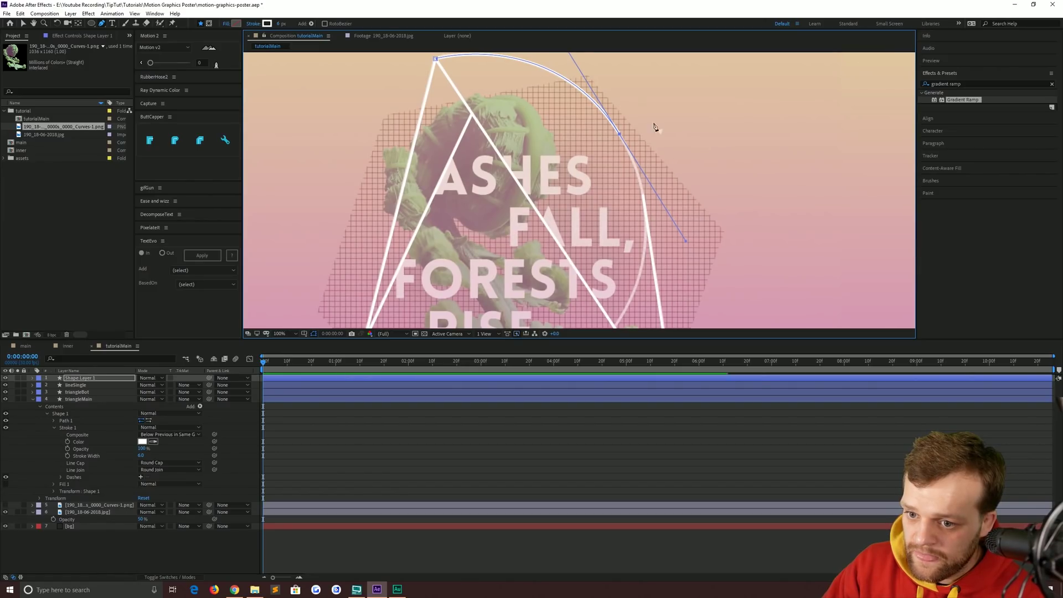
End the arc's path where it meets the triangle's long sloping side, and deselect it with the Selection tool.
{"action": "left_click_drag", "start_coordinate": [621, 263], "coordinate": [619, 153]}
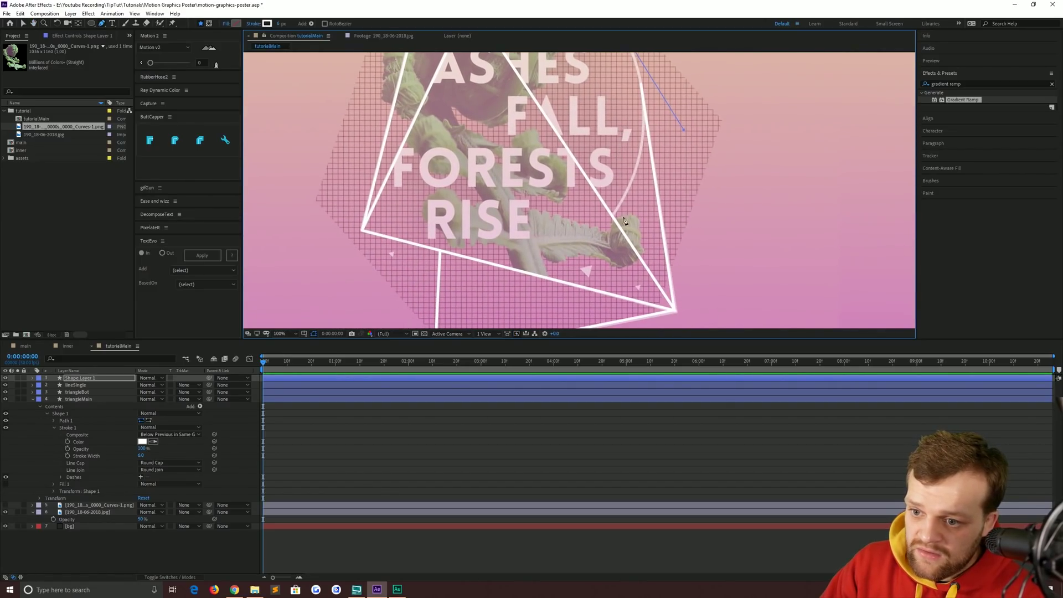
{"action": "scroll", "coordinate": [614, 219], "scroll_direction": "up", "scroll_amount": 6}
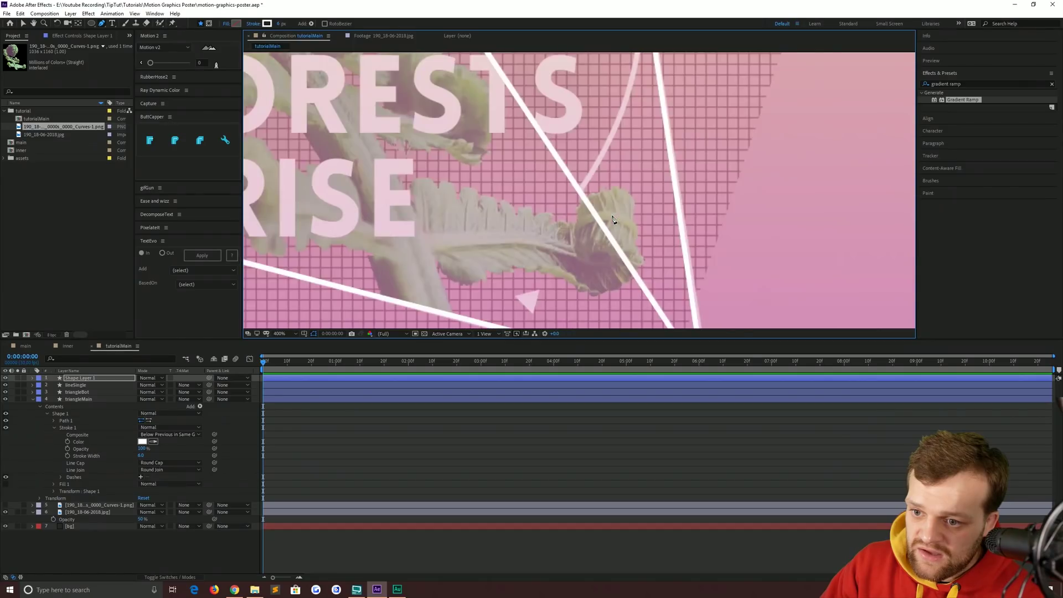
{"action": "scroll", "coordinate": [598, 248], "scroll_direction": "down", "scroll_amount": 2}
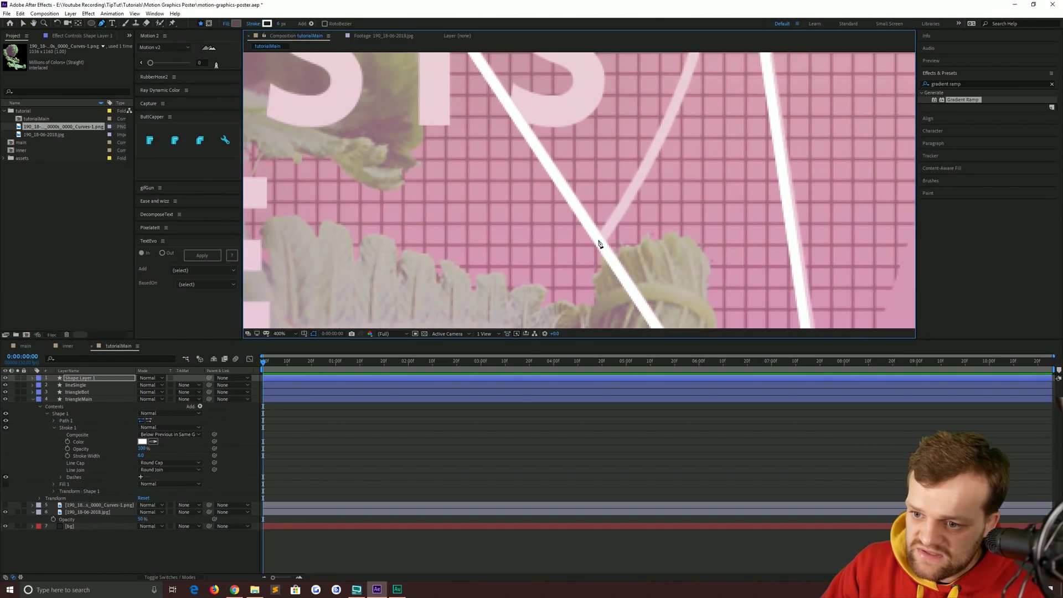
{"action": "scroll", "coordinate": [600, 242], "scroll_direction": "down", "scroll_amount": 6}
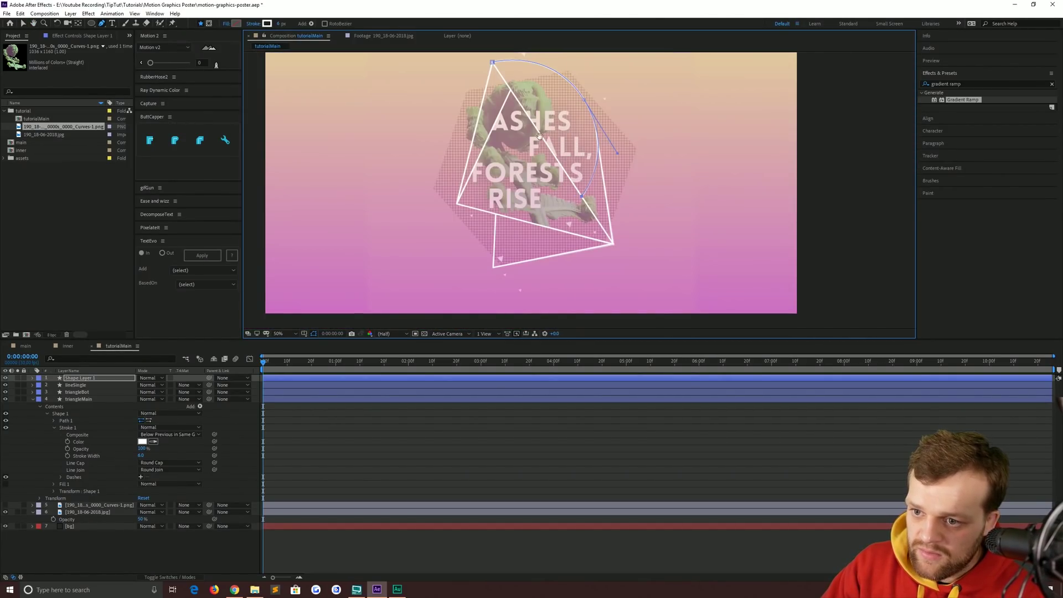
{"action": "key", "text": "g"}
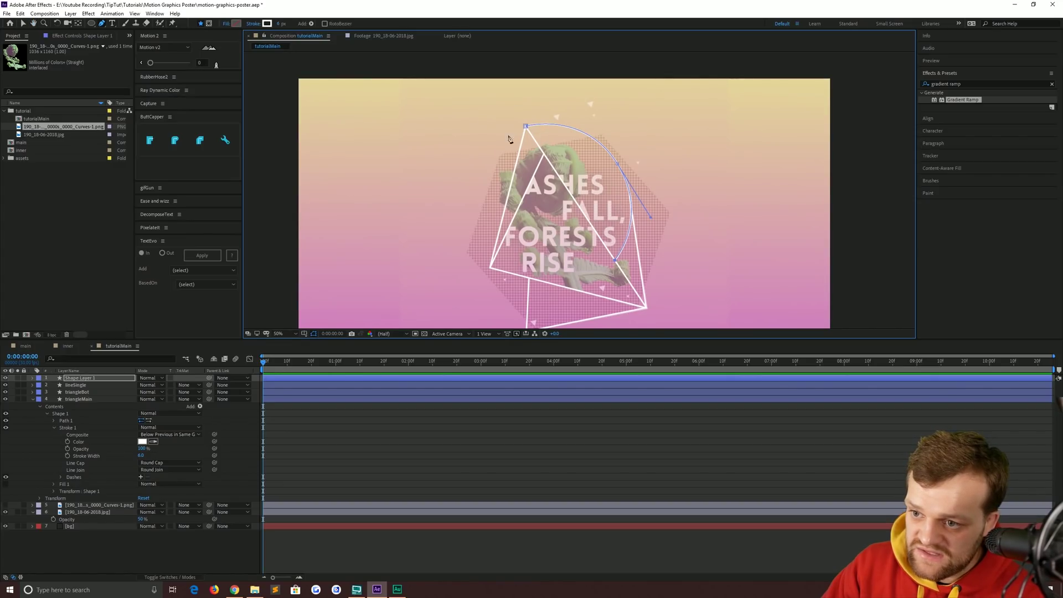
{"action": "left_click", "coordinate": [23, 24]}
{"action": "left_click", "coordinate": [602, 432]}
Rename the arc's shape layer as circle and apply ButtCapper's second stroke-cap preset to it.
{"action": "scroll", "coordinate": [625, 212], "scroll_direction": "up", "scroll_amount": 1}
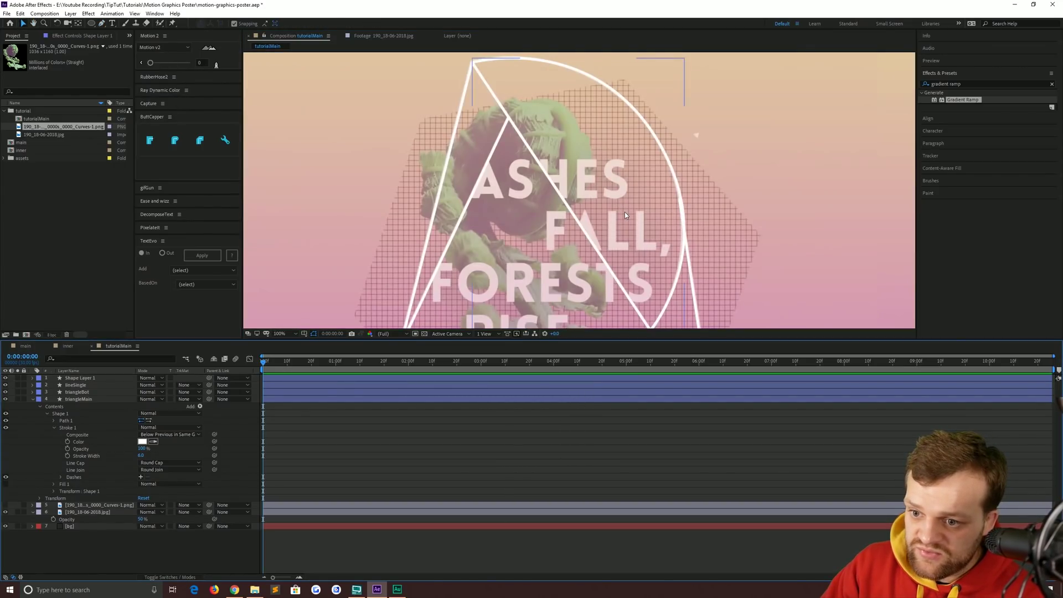
{"action": "left_click", "coordinate": [83, 378]}
{"action": "key", "text": "Return"}
{"action": "type", "text": "circle"}
{"action": "key", "text": "Return"}
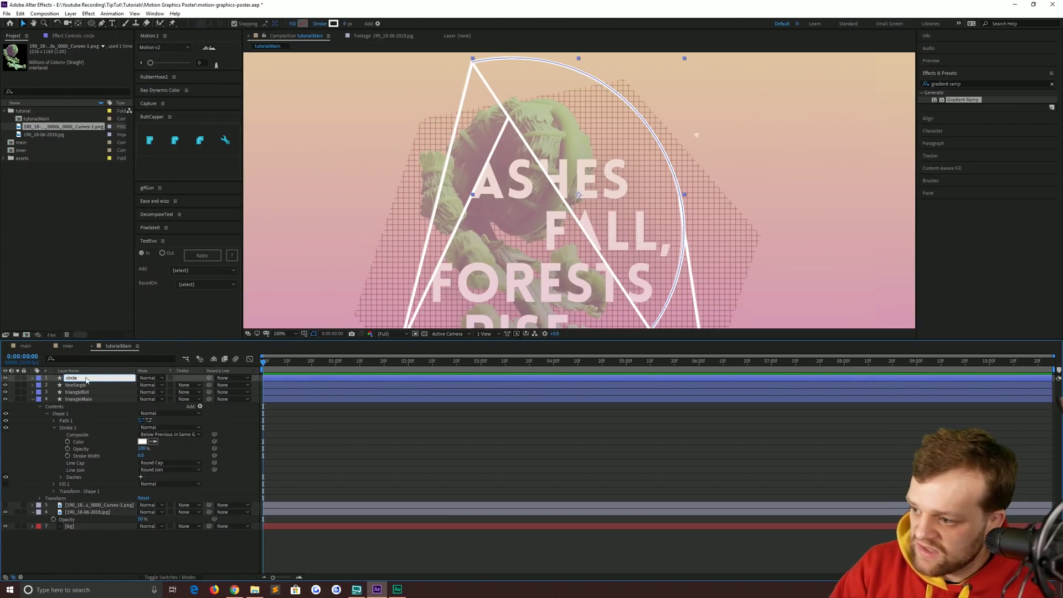
{"action": "left_click", "coordinate": [174, 141]}
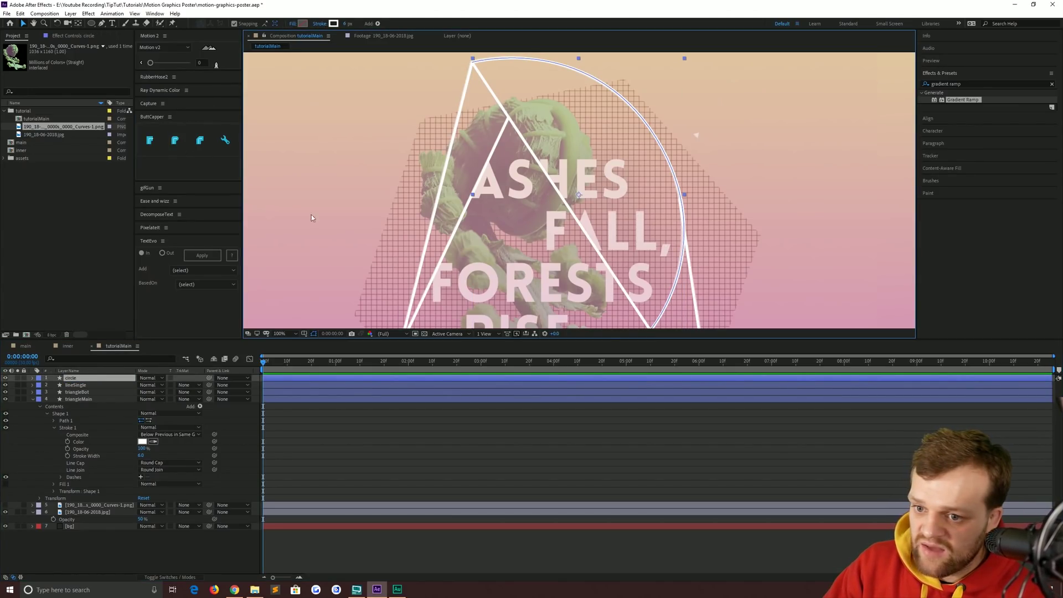
Move the triangleBot path's upper end point slightly down along the arc so it sits on the arc's stroke, and deselect the layer.
{"action": "left_click", "coordinate": [77, 385]}
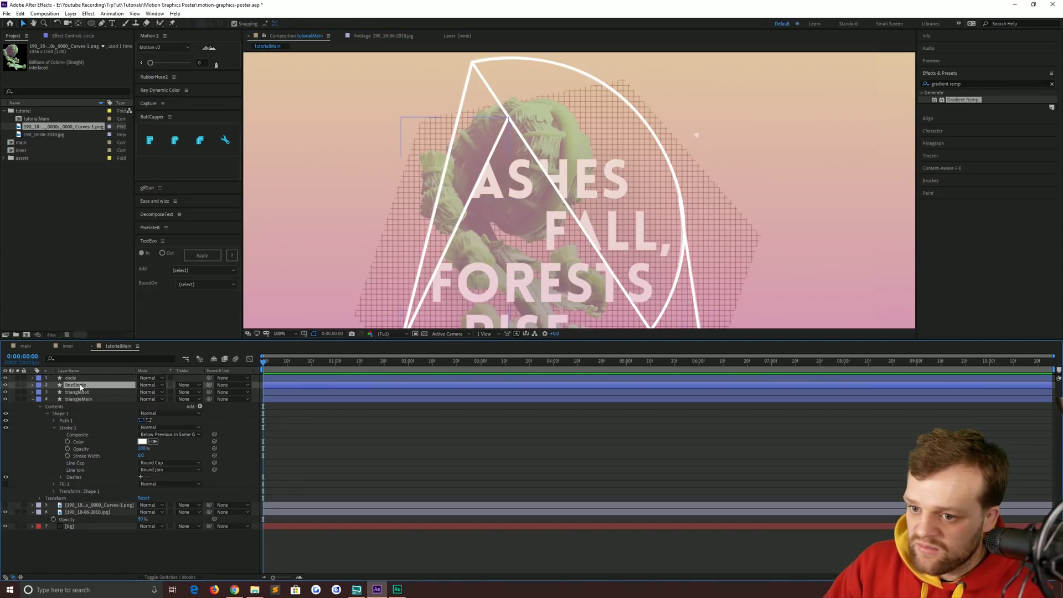
{"action": "left_click", "coordinate": [77, 392]}
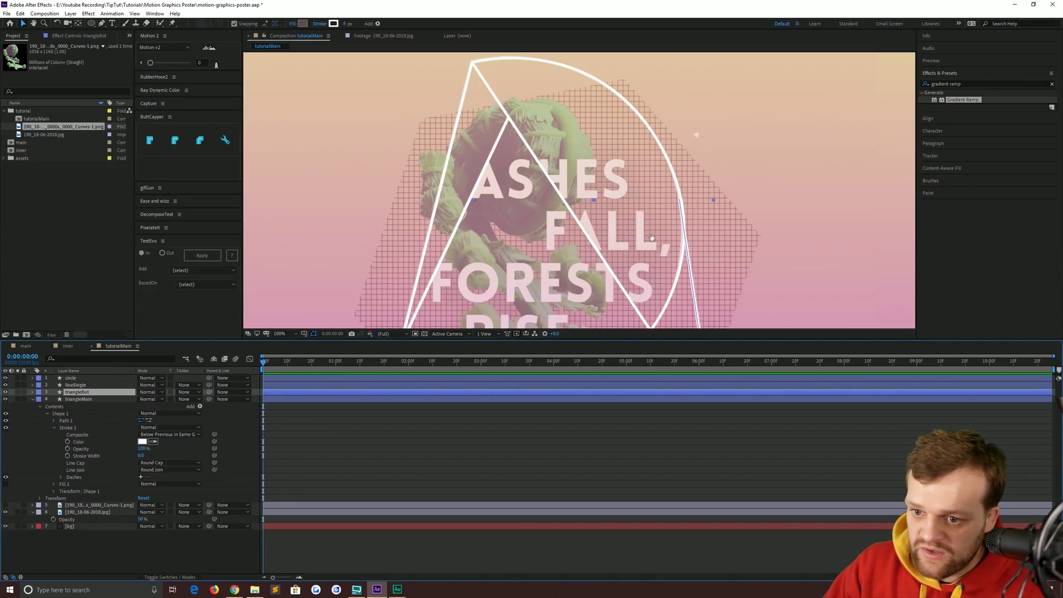
{"action": "left_click_drag", "start_coordinate": [652, 238], "coordinate": [593, 206]}
{"action": "key", "text": "g"}
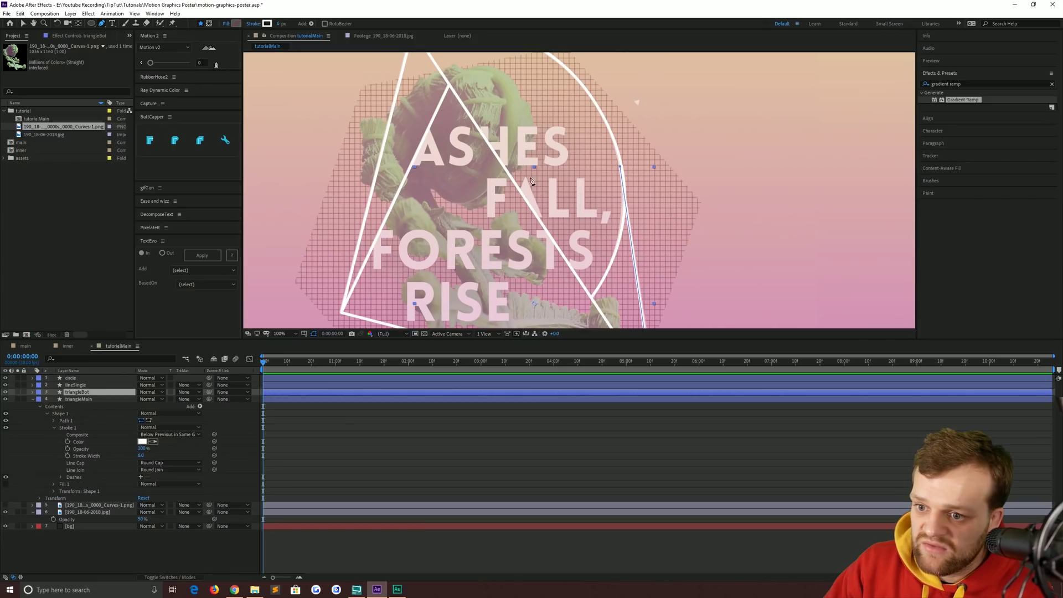
{"action": "left_click", "coordinate": [620, 168]}
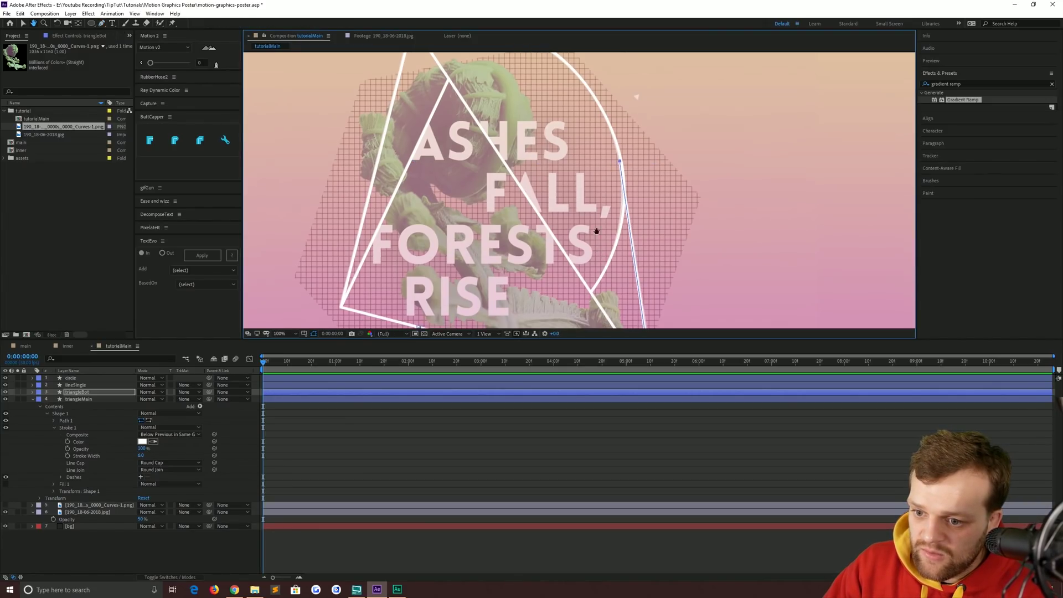
{"action": "left_click_drag", "start_coordinate": [596, 230], "coordinate": [563, 113]}
{"action": "scroll", "coordinate": [618, 260], "scroll_direction": "up", "scroll_amount": 3}
{"action": "scroll", "coordinate": [600, 206], "scroll_direction": "up", "scroll_amount": 4, "text": "alt"}
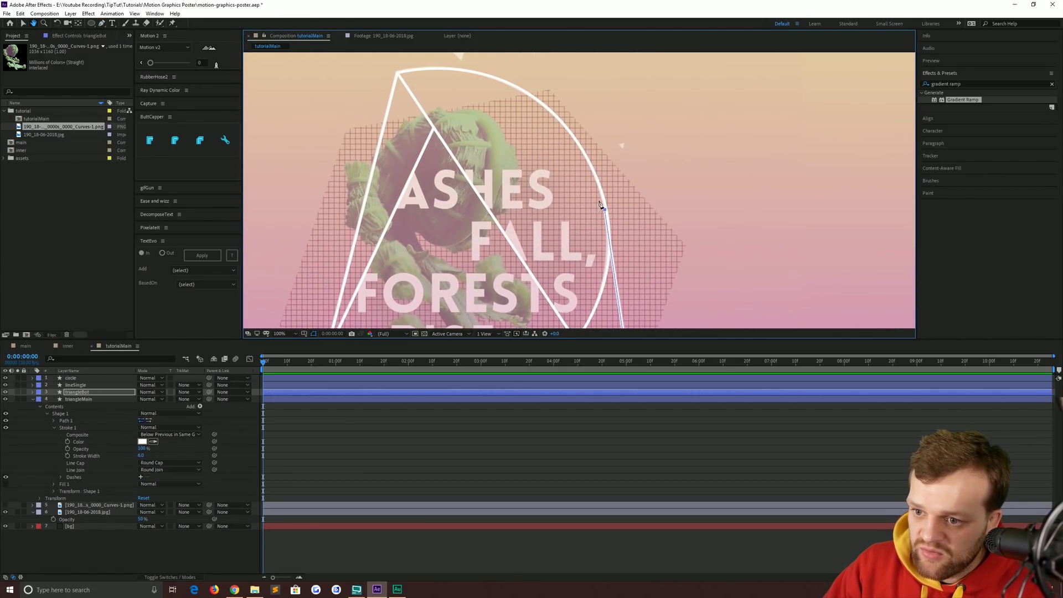
{"action": "key", "text": "g"}
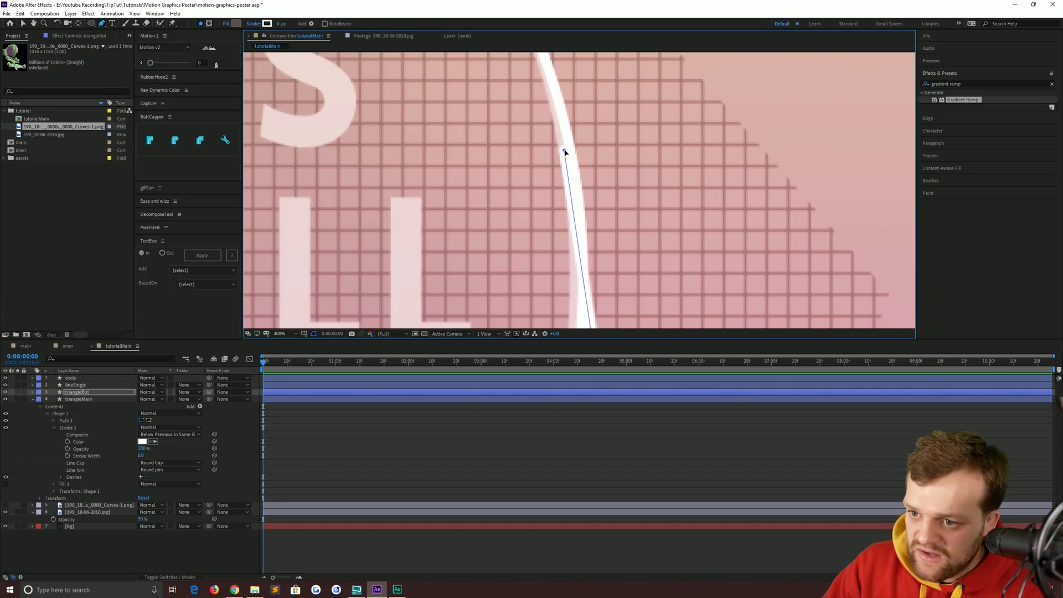
{"action": "left_click_drag", "start_coordinate": [565, 151], "coordinate": [578, 196]}
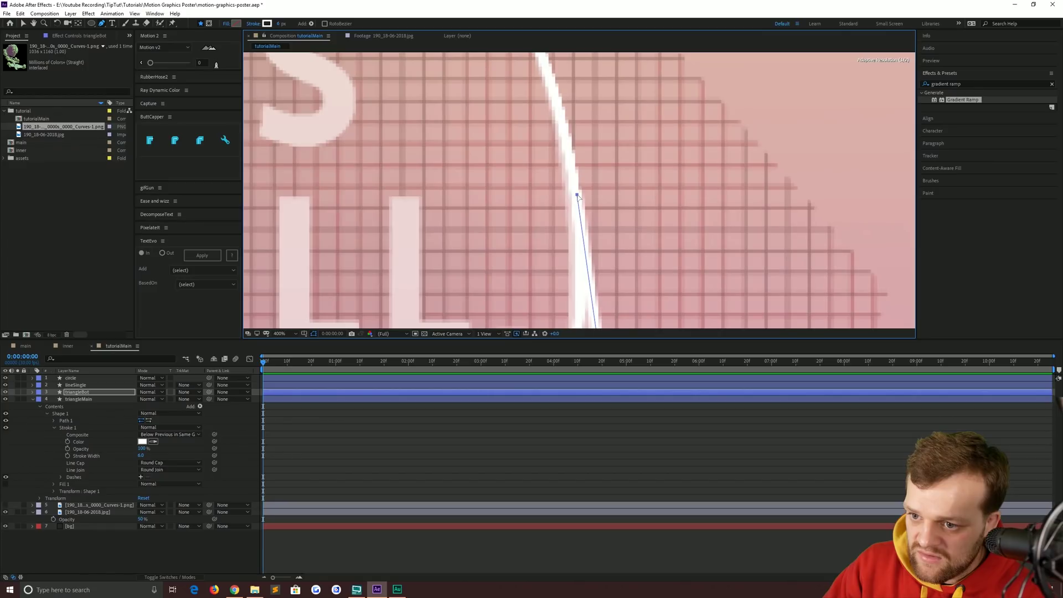
{"action": "scroll", "coordinate": [578, 197], "scroll_direction": "down", "scroll_amount": 6}
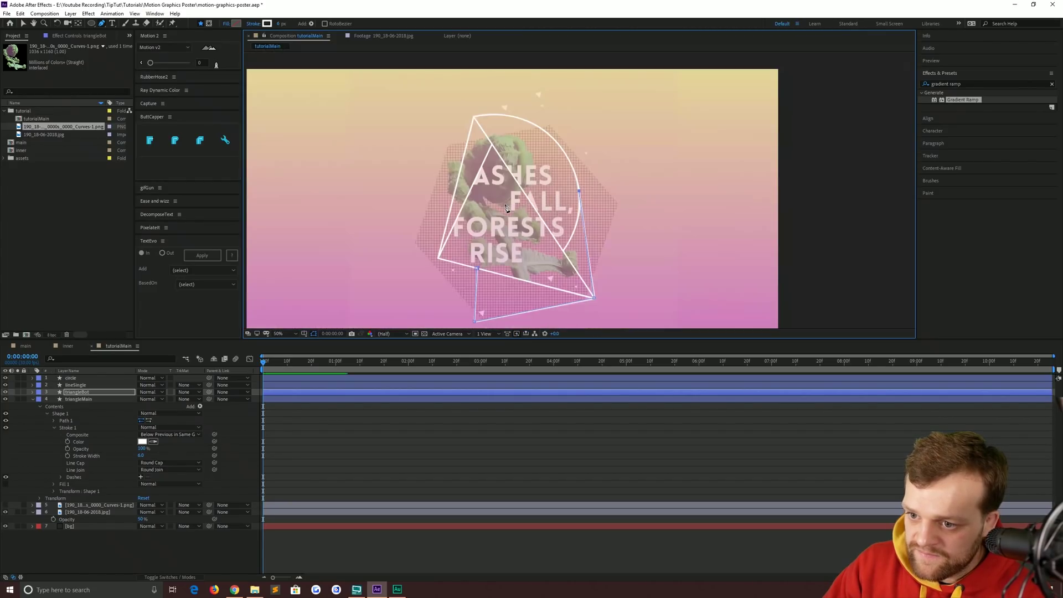
{"action": "left_click", "coordinate": [24, 24]}
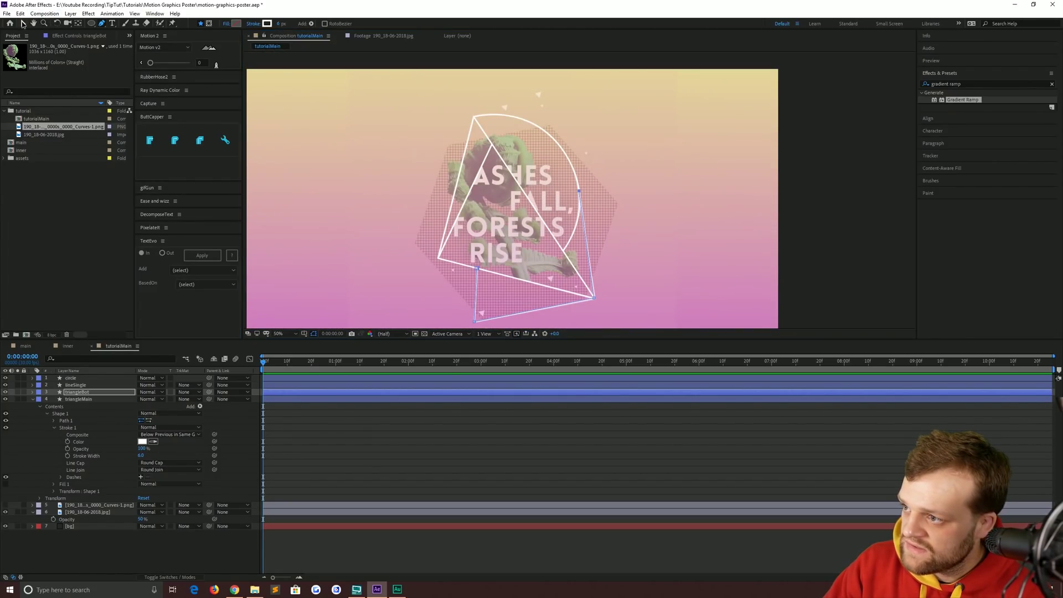
{"action": "left_click", "coordinate": [321, 460]}
Collapse the properties of the circle, lineSingle, triangleBot and triangleMain layers, then deselect them.
{"action": "left_click", "coordinate": [74, 398]}
{"action": "left_click", "coordinate": [72, 377], "text": "shift"}
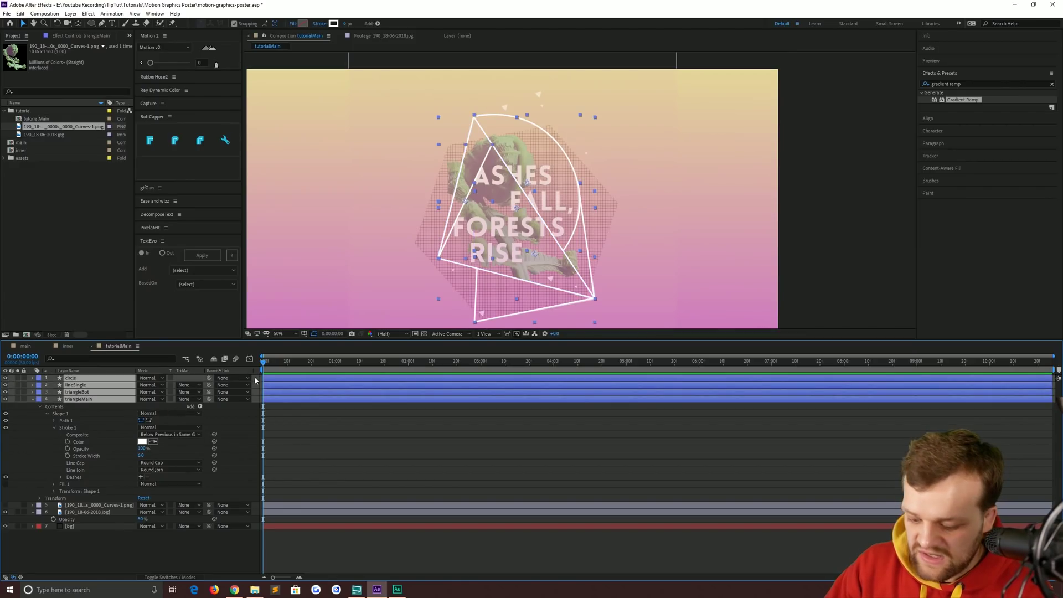
{"action": "key", "text": "u"}
{"action": "left_click", "coordinate": [397, 453]}
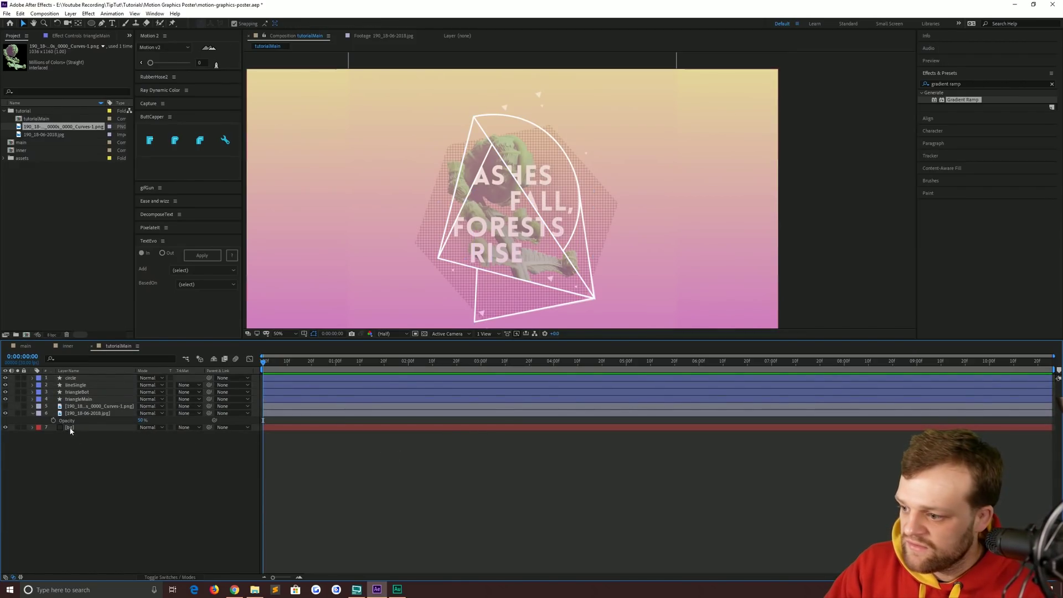
Hide the 190_18-06-2018.jpg reference layer and show the Curves-1.png fern layer.
{"action": "left_click", "coordinate": [6, 413]}
{"action": "left_click", "coordinate": [6, 406]}
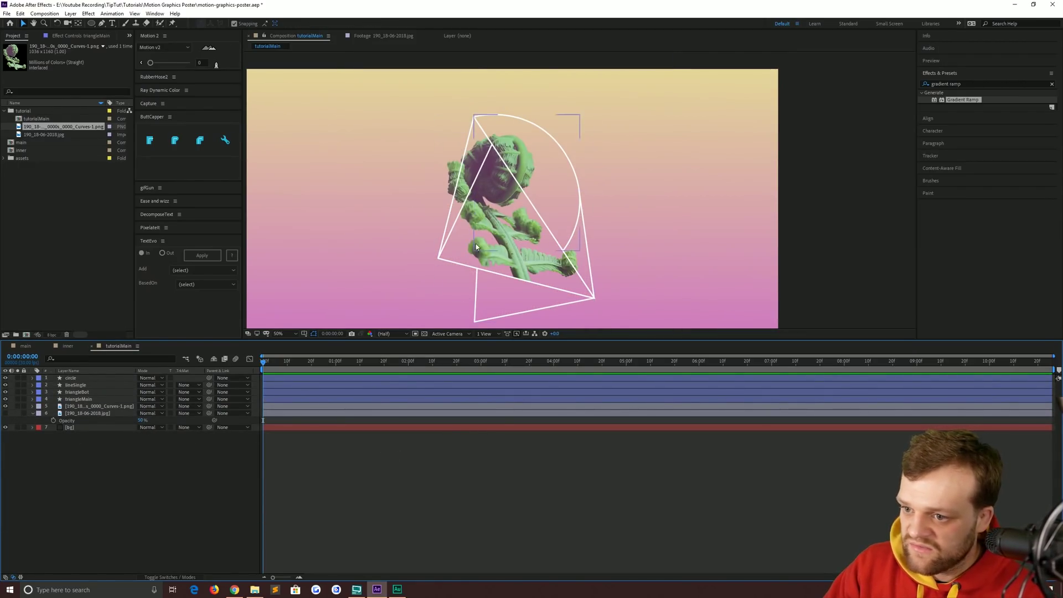
{"action": "left_click_drag", "start_coordinate": [476, 246], "coordinate": [516, 230]}
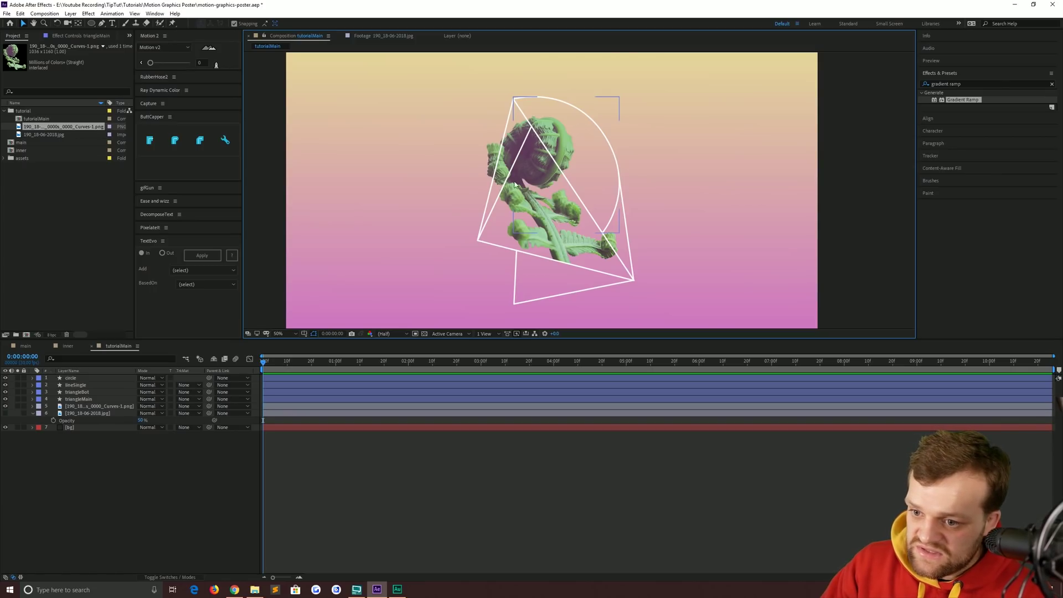
Move the lineSingle layer below the Curves-1.png fern layer so the line passes behind the fern, and deselect it.
{"action": "left_click", "coordinate": [87, 407]}
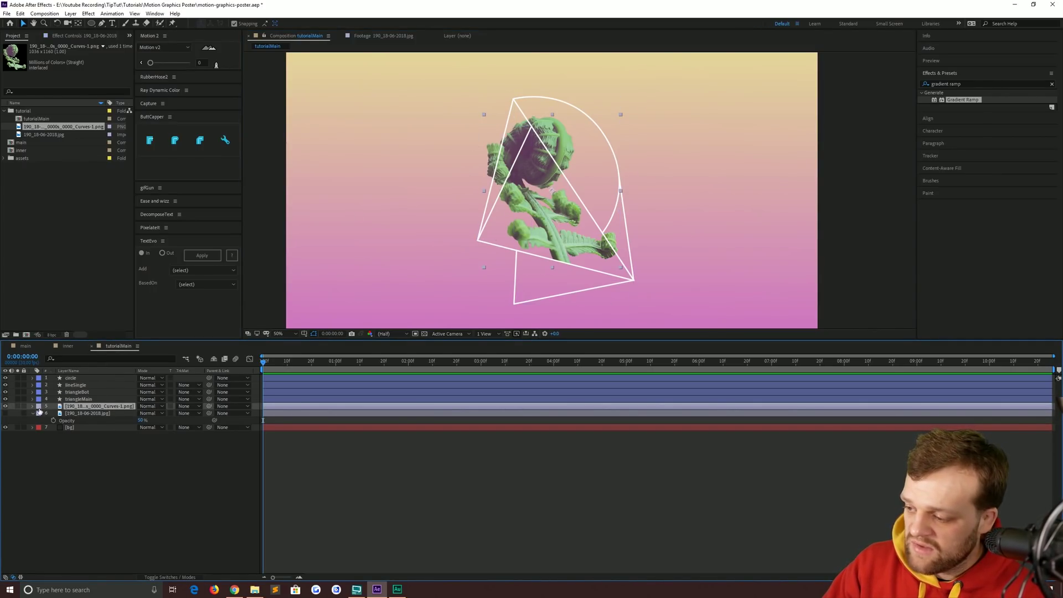
{"action": "left_click", "coordinate": [103, 386]}
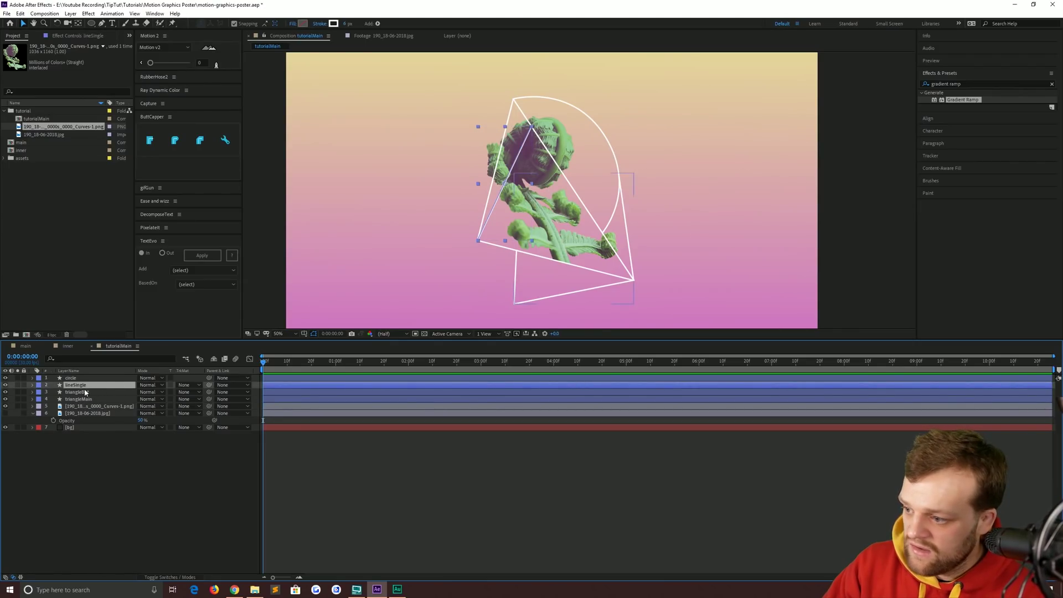
{"action": "left_click_drag", "start_coordinate": [118, 385], "coordinate": [83, 411]}
{"action": "left_click", "coordinate": [350, 477]}
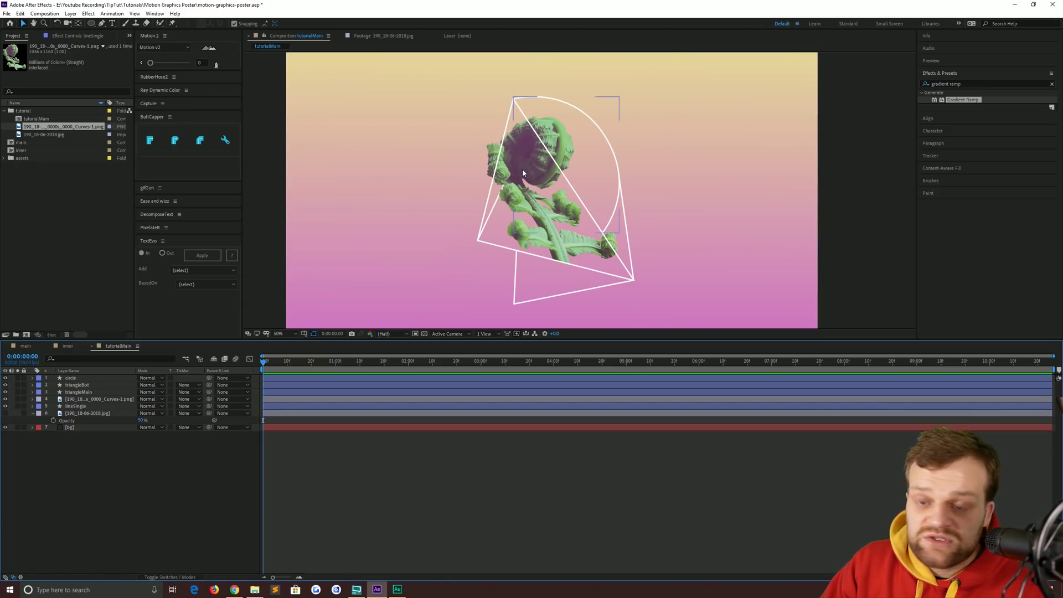
Open the main composition and look at the start of its timeline.
{"action": "left_click", "coordinate": [27, 346]}
{"action": "left_click_drag", "start_coordinate": [271, 367], "coordinate": [266, 390]}
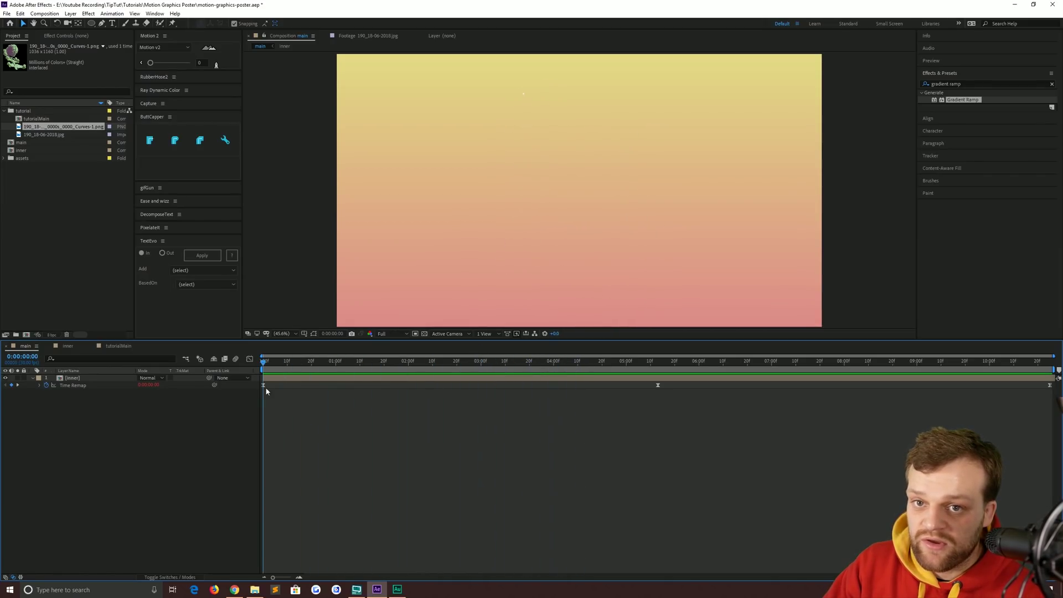
Return to the tutorialMain composition, show the 190_18-06-2018.jpg reference layer and hide the Curves-1.png fern layer.
{"action": "left_click", "coordinate": [114, 345]}
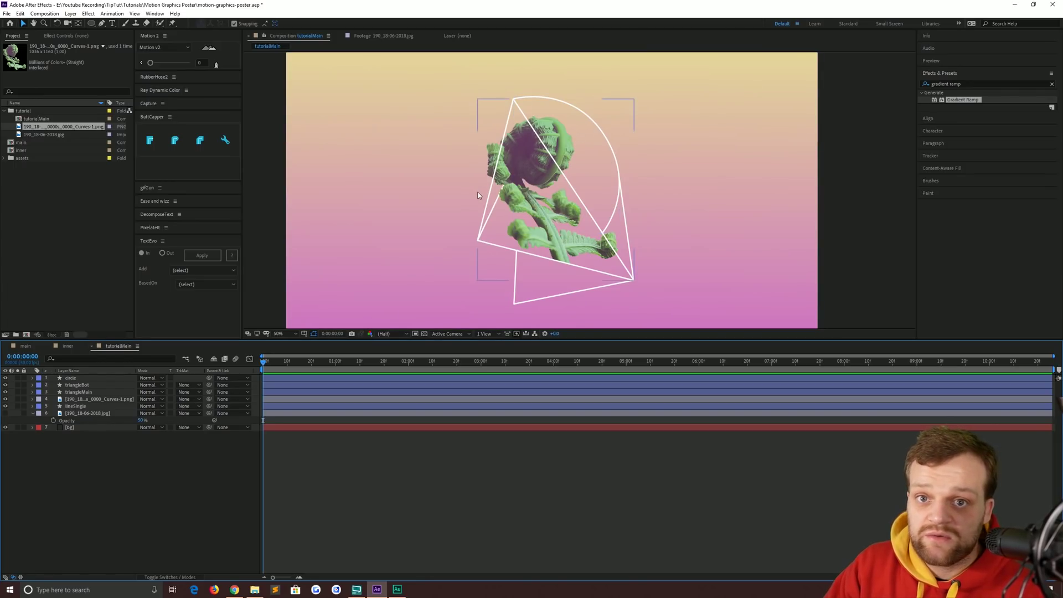
{"action": "left_click", "coordinate": [6, 413]}
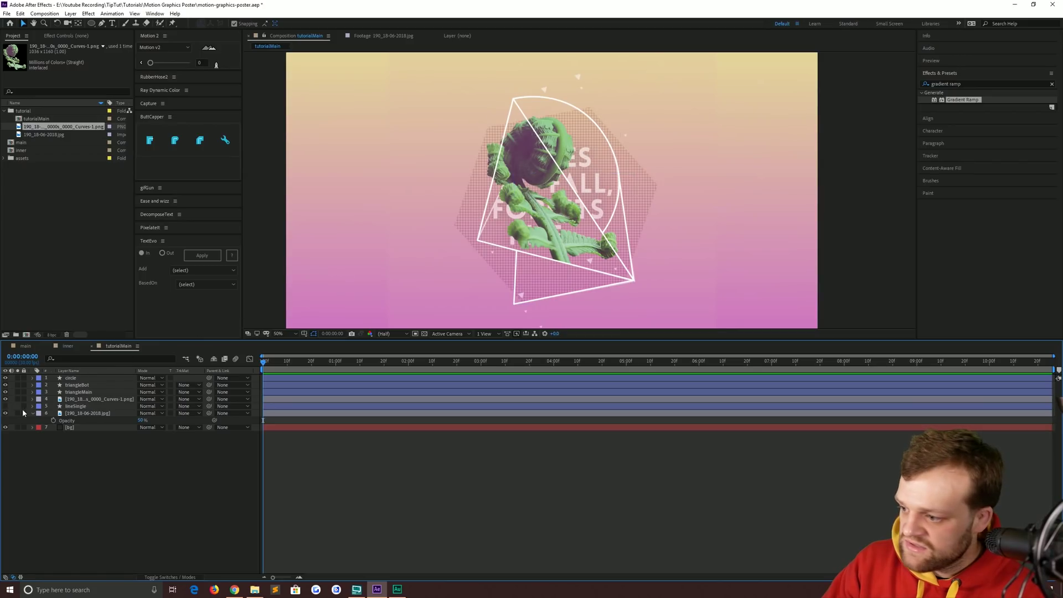
{"action": "left_click", "coordinate": [5, 399]}
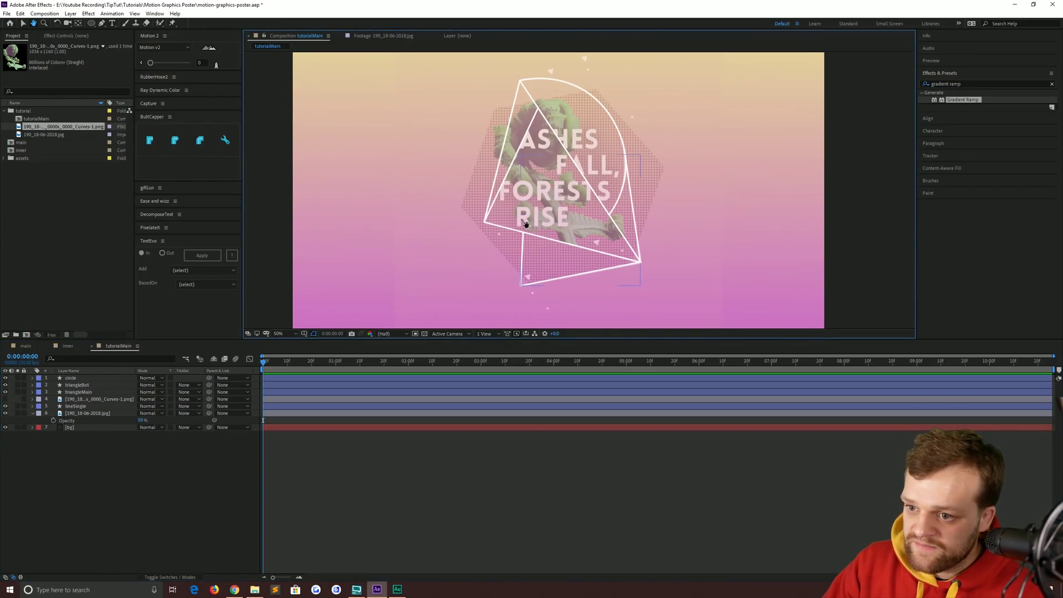
Create a text layer beside the poster artwork reading ASHES / FALL, / FORESTS / RISE on four lines.
{"action": "key", "text": "ctrl+t"}
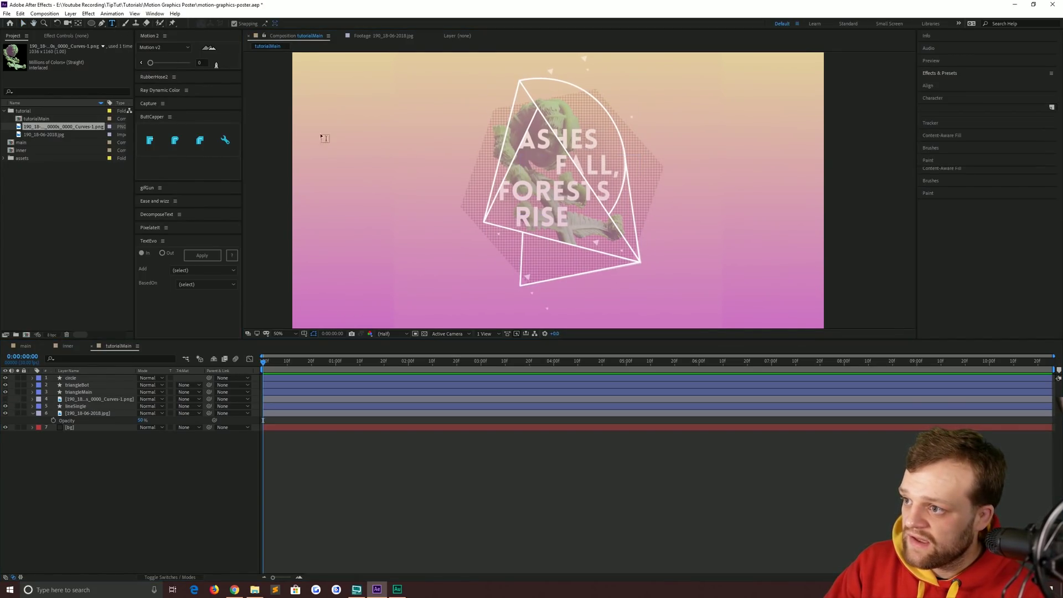
{"action": "left_click", "coordinate": [437, 139]}
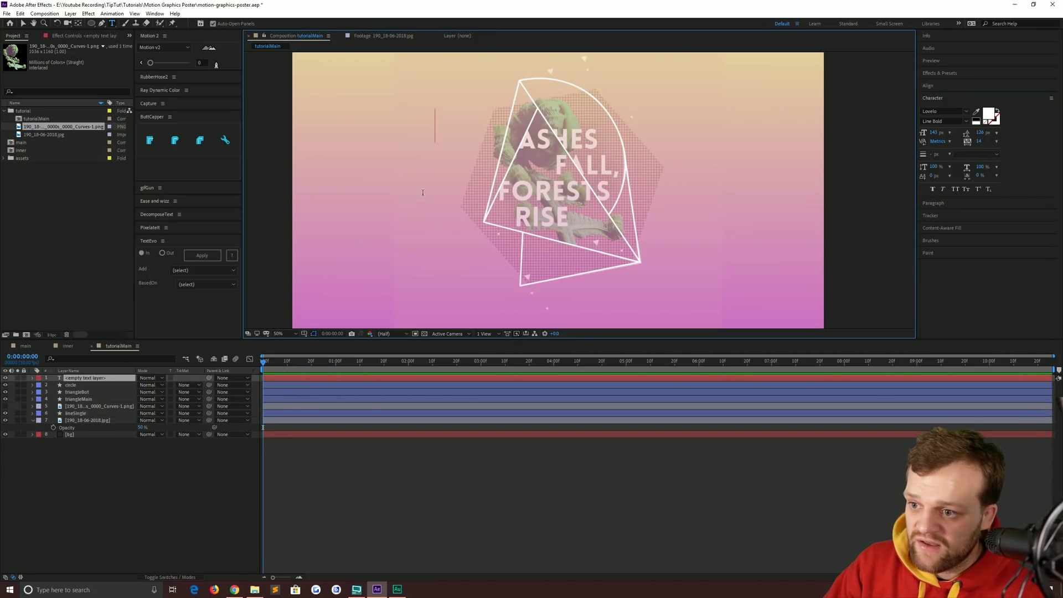
{"action": "type", "text": "ASHES"}
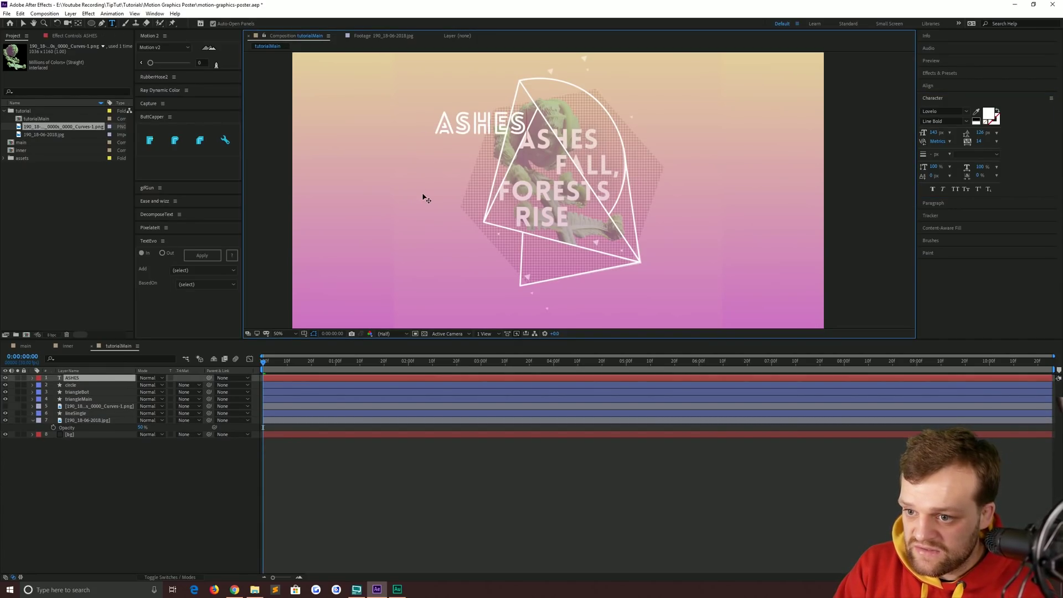
{"action": "key", "text": "Return"}
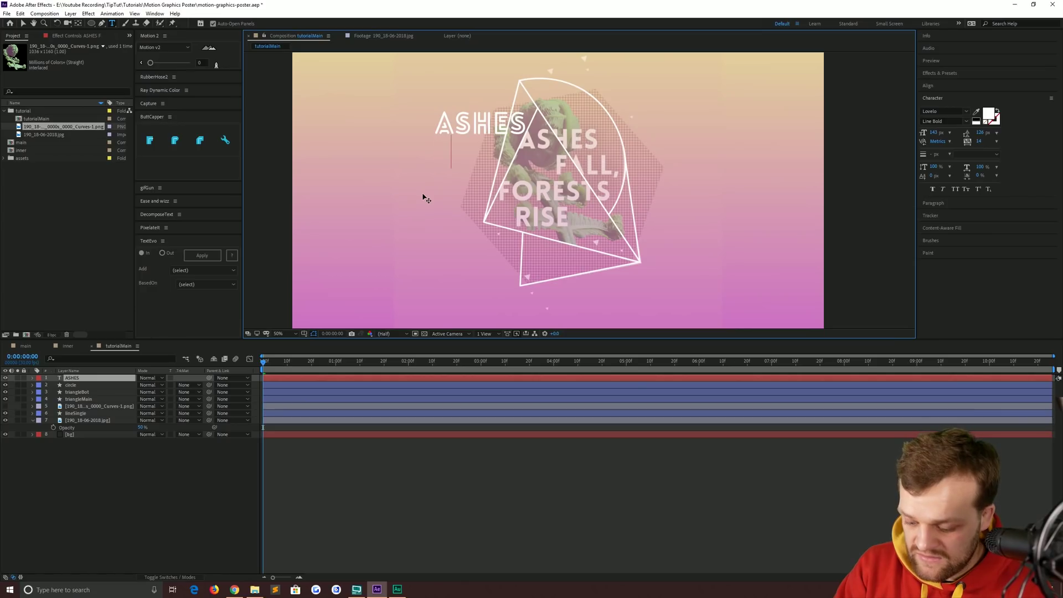
{"action": "type", "text": "FALL,"}
{"action": "key", "text": "Return"}
{"action": "type", "text": "FORESTS"}
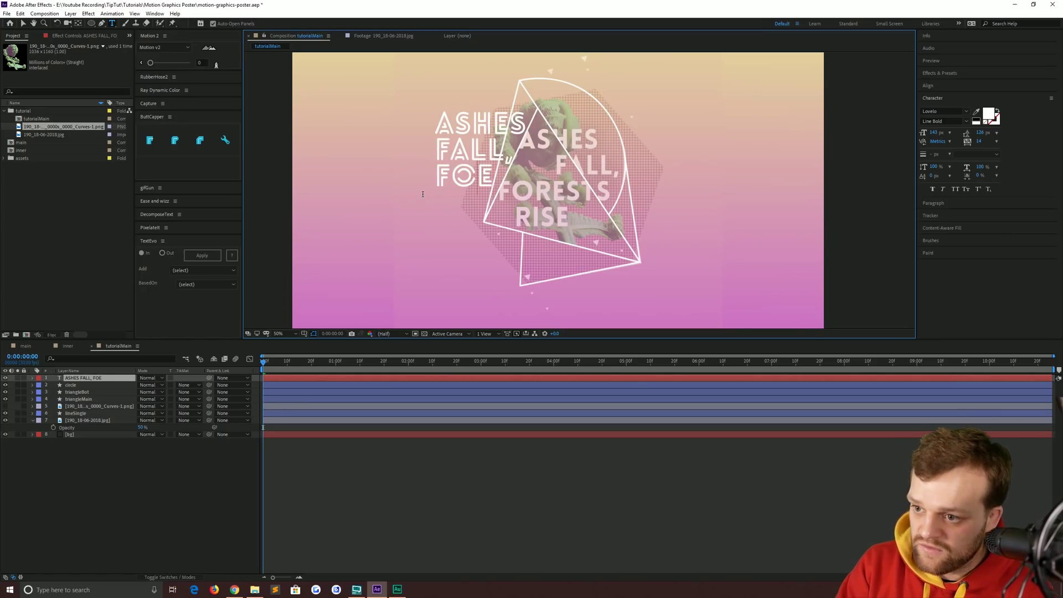
{"action": "key", "text": "Return"}
{"action": "type", "text": "RISE"}
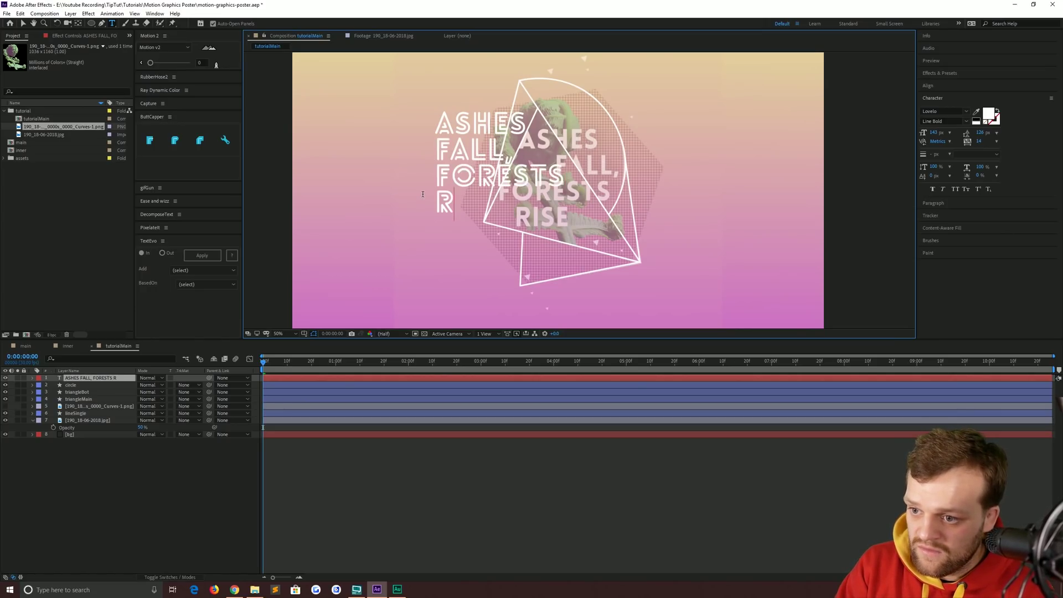
Set the font style of all four text lines to Black and finish editing with the Selection tool.
{"action": "key", "text": "shift+Up"}
{"action": "key", "text": "shift+Up"}
{"action": "key", "text": "shift+Up"}
{"action": "key", "text": "shift+Up"}
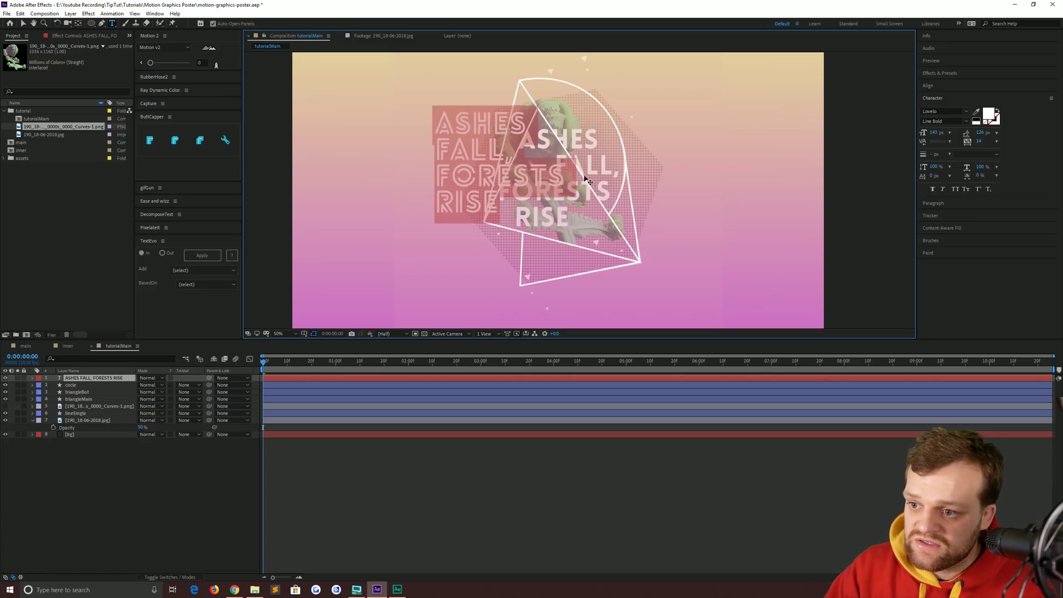
{"action": "left_click", "coordinate": [942, 121]}
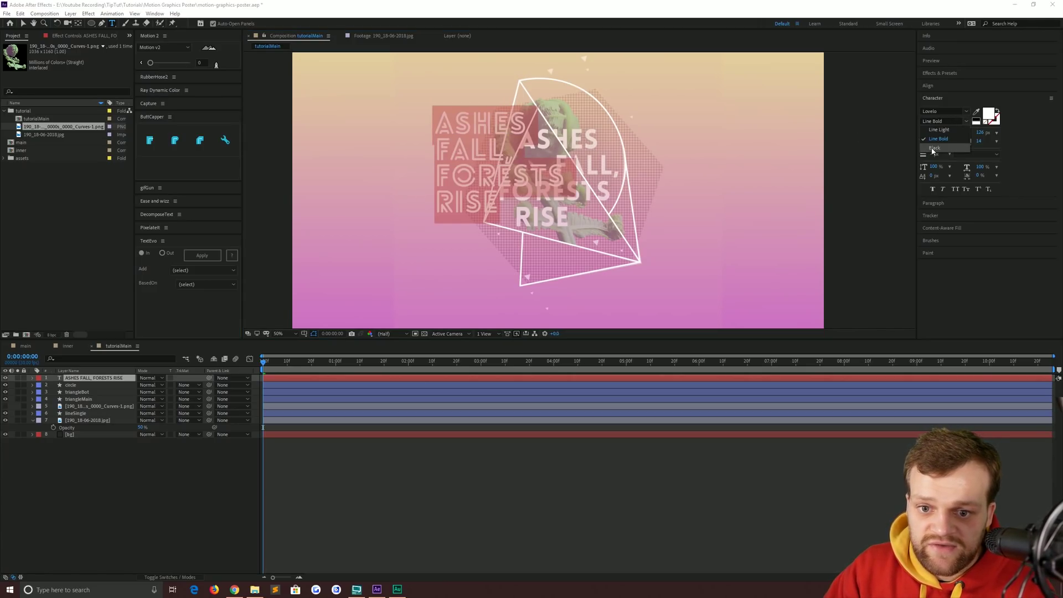
{"action": "left_click", "coordinate": [935, 148]}
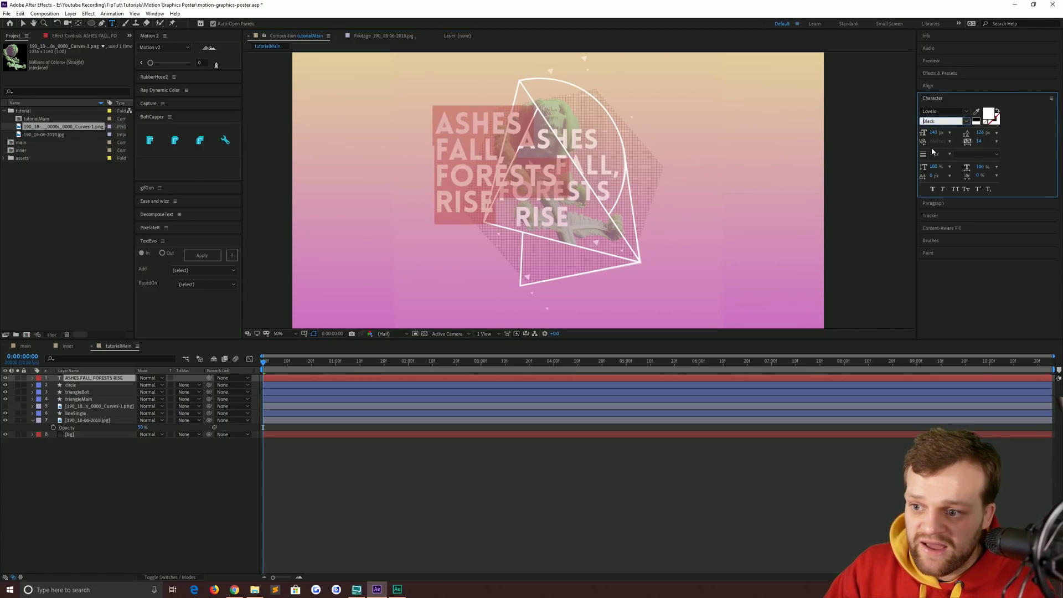
{"action": "left_click", "coordinate": [23, 23]}
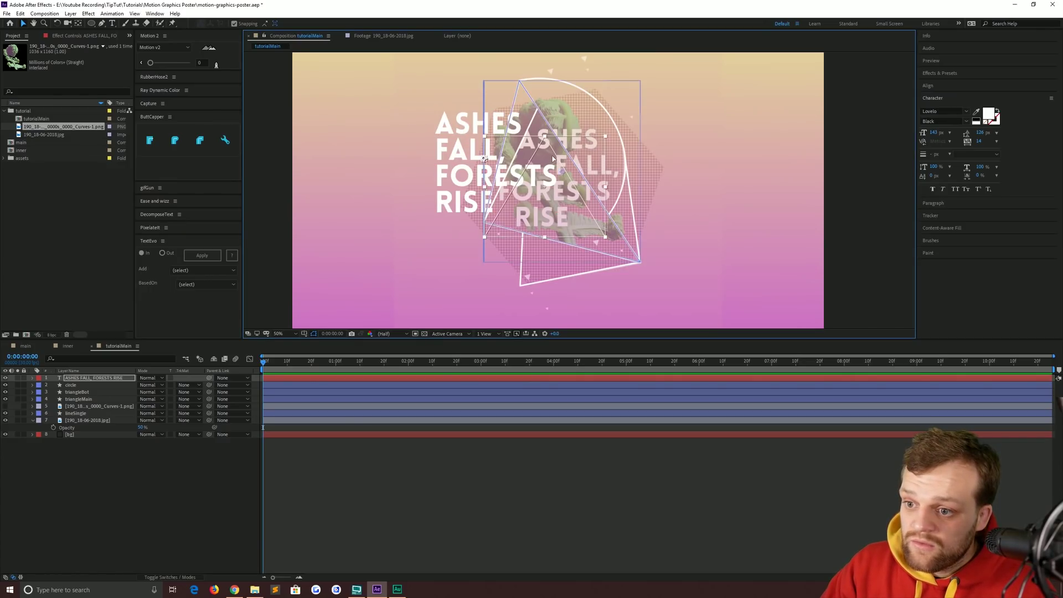
Move the text layer over the reference lettering so the start of ASHES lines up with the reference's word.
{"action": "key", "text": "Caps_Lock"}
{"action": "left_click_drag", "start_coordinate": [445, 126], "coordinate": [547, 157]}
{"action": "key", "text": "Caps_Lock"}
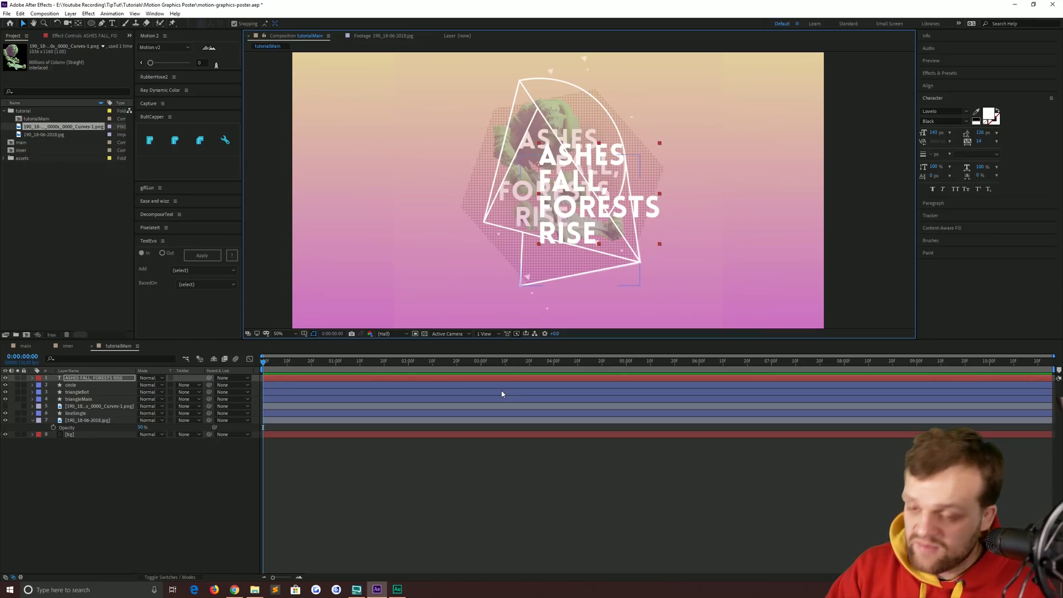
{"action": "left_click_drag", "start_coordinate": [565, 200], "coordinate": [567, 197]}
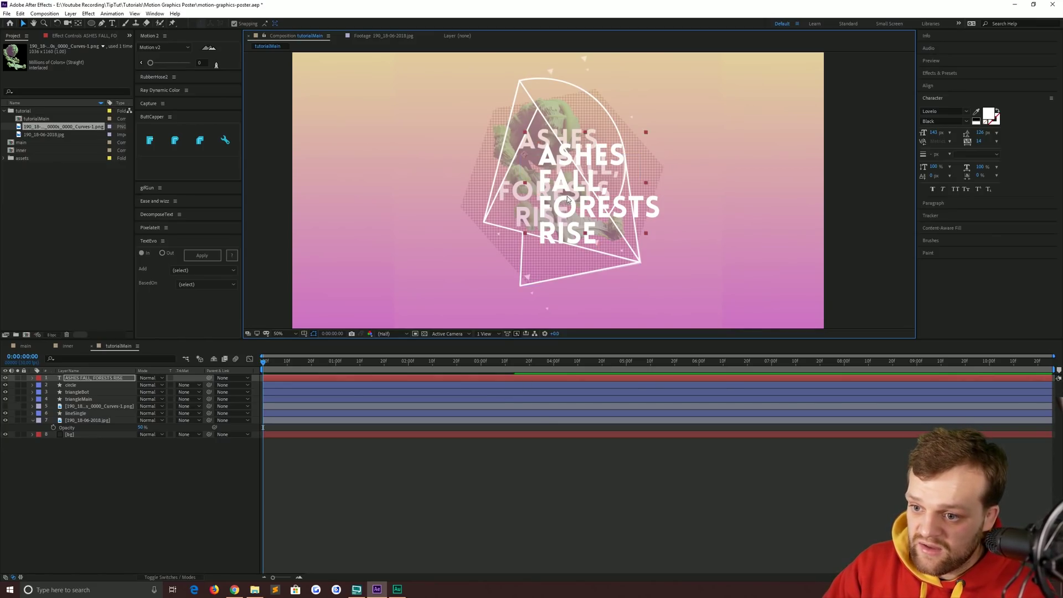
{"action": "key", "text": "Caps_Lock"}
{"action": "key", "text": "Caps_Lock"}
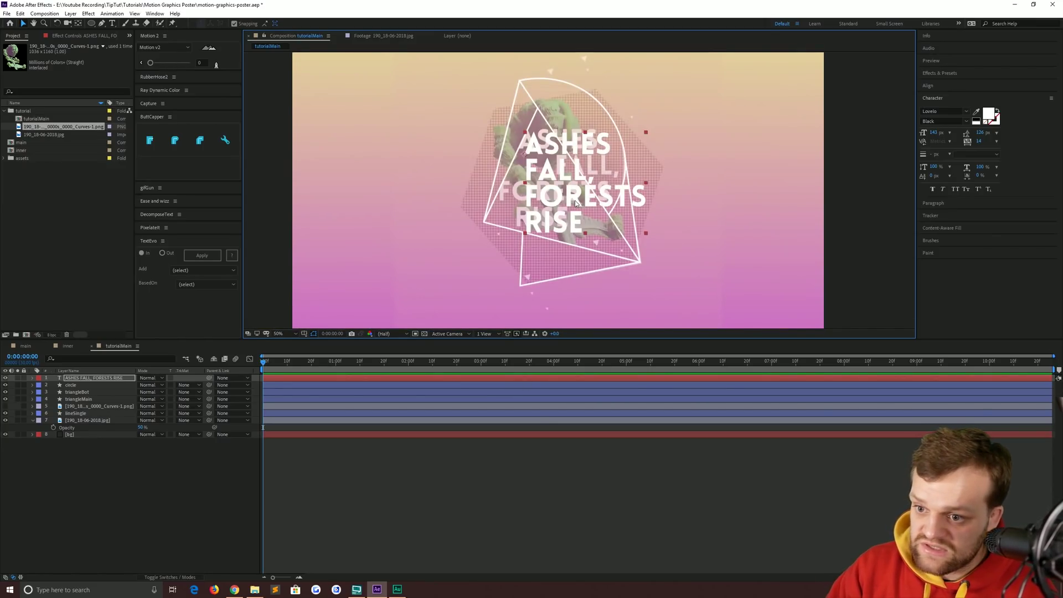
{"action": "key", "text": "period"}
{"action": "key", "text": "period"}
{"action": "key", "text": "period"}
{"action": "key", "text": "period"}
{"action": "left_click_drag", "start_coordinate": [510, 133], "coordinate": [611, 325]}
{"action": "left_click_drag", "start_coordinate": [561, 198], "coordinate": [541, 166]}
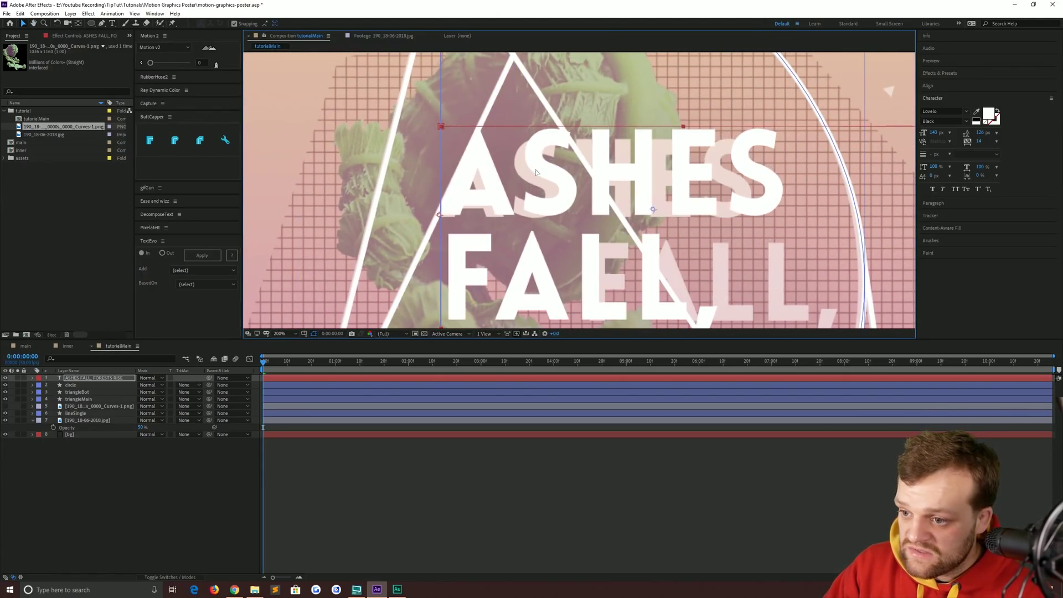
Scale the text layer down slightly so the ASHES line matches the width of the reference's ASHES.
{"action": "key", "text": "comma"}
{"action": "key", "text": "comma"}
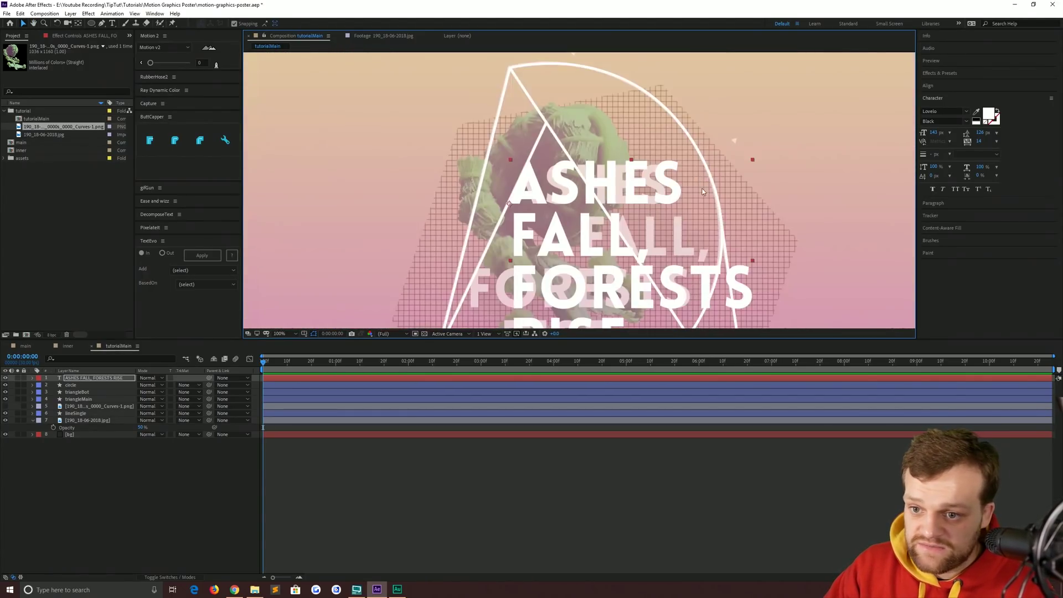
{"action": "left_click_drag", "start_coordinate": [634, 298], "coordinate": [623, 199]}
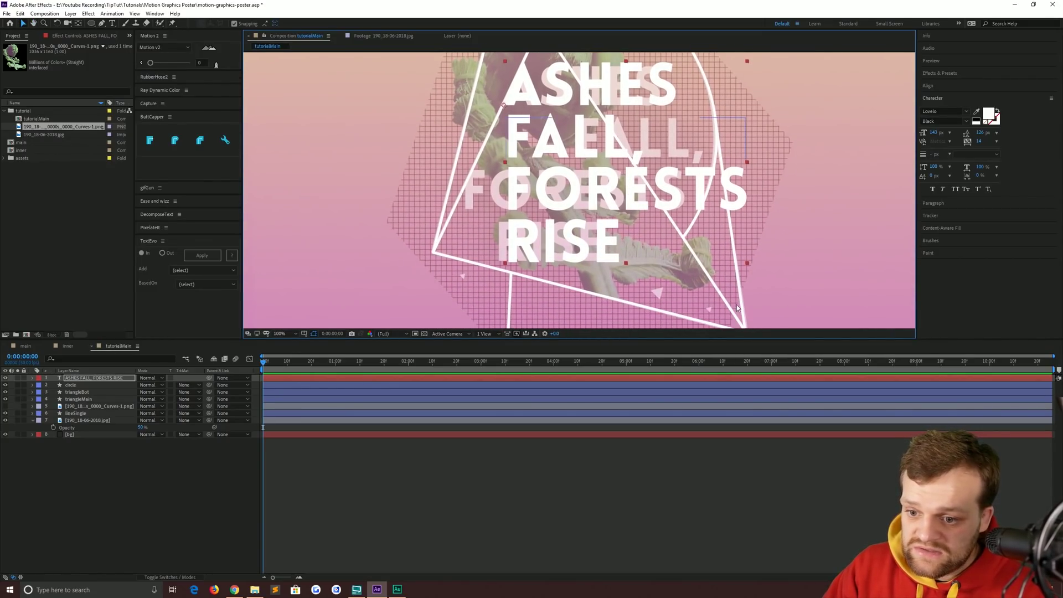
{"action": "left_click_drag", "start_coordinate": [742, 260], "coordinate": [723, 251]}
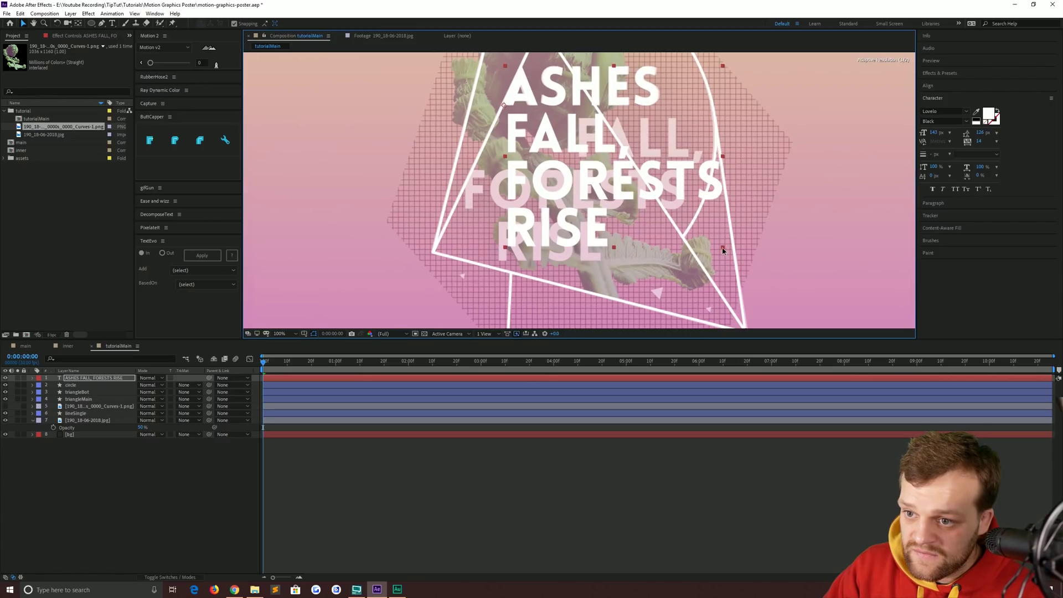
Set the leading of all the text to 138 px and its tracking to 18.
{"action": "double_click", "coordinate": [534, 88]}
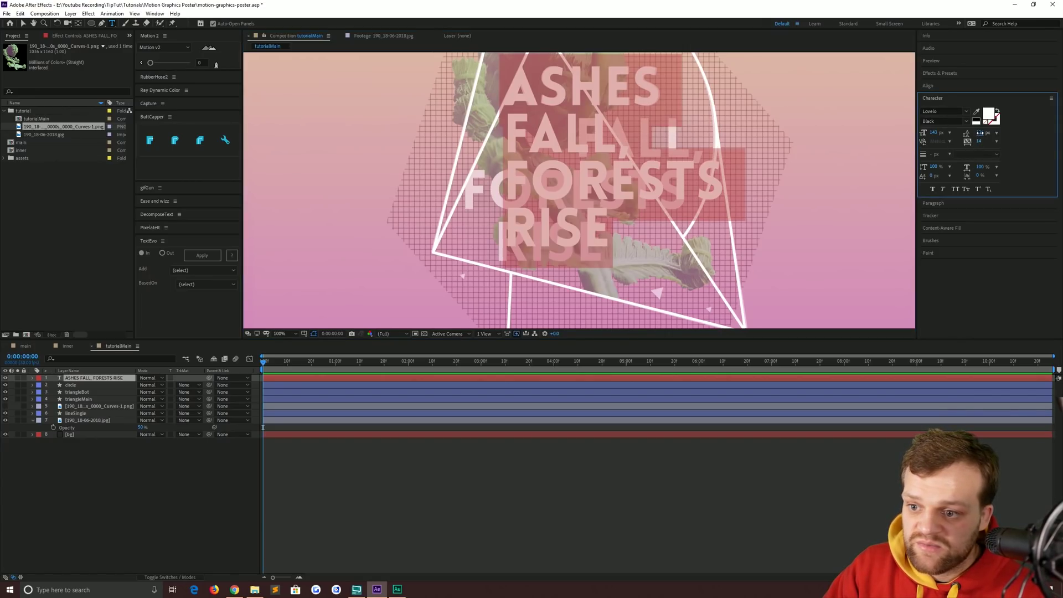
{"action": "left_click_drag", "start_coordinate": [979, 135], "coordinate": [985, 132]}
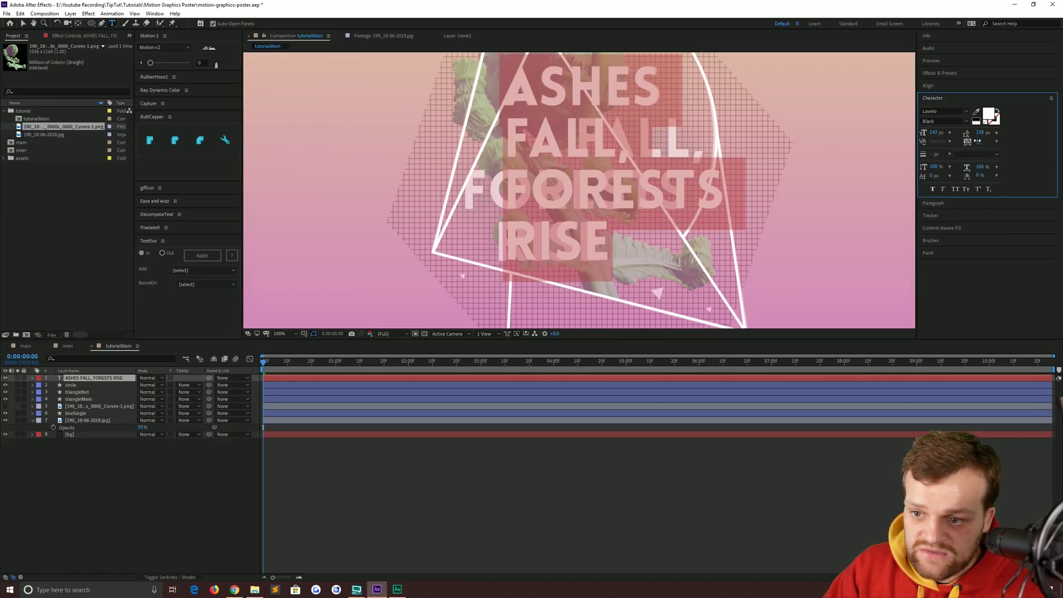
{"action": "left_click", "coordinate": [978, 141]}
{"action": "type", "text": "16"}
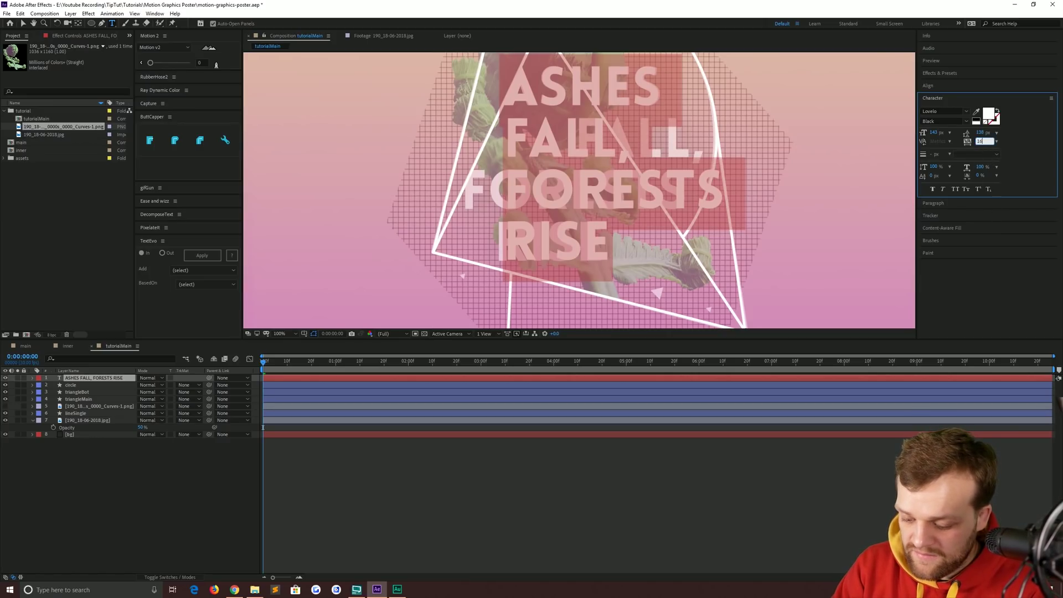
{"action": "key", "text": "Return"}
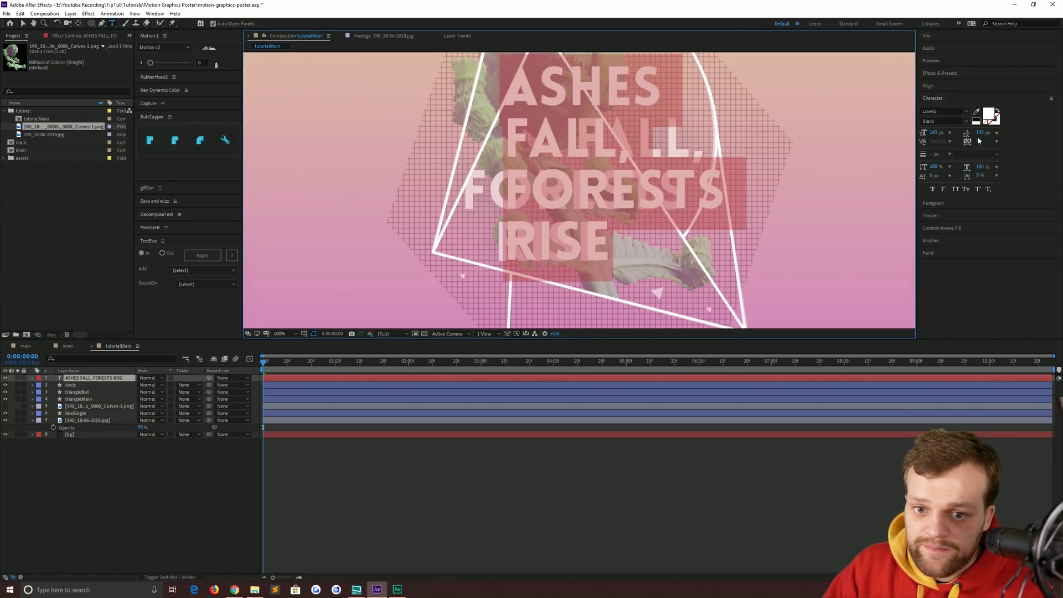
{"action": "left_click", "coordinate": [979, 141]}
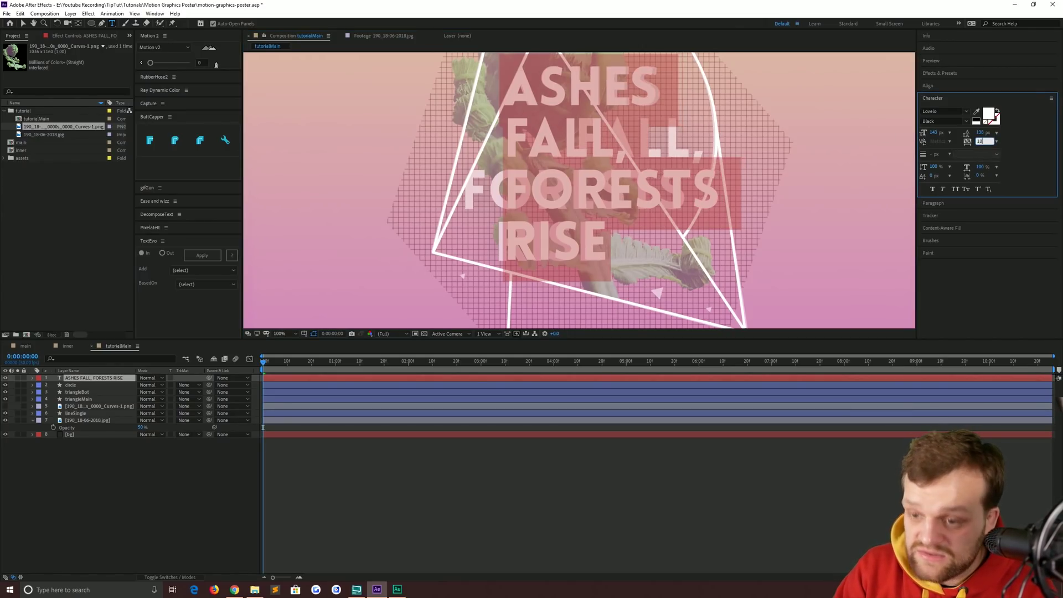
{"action": "key", "text": "Return"}
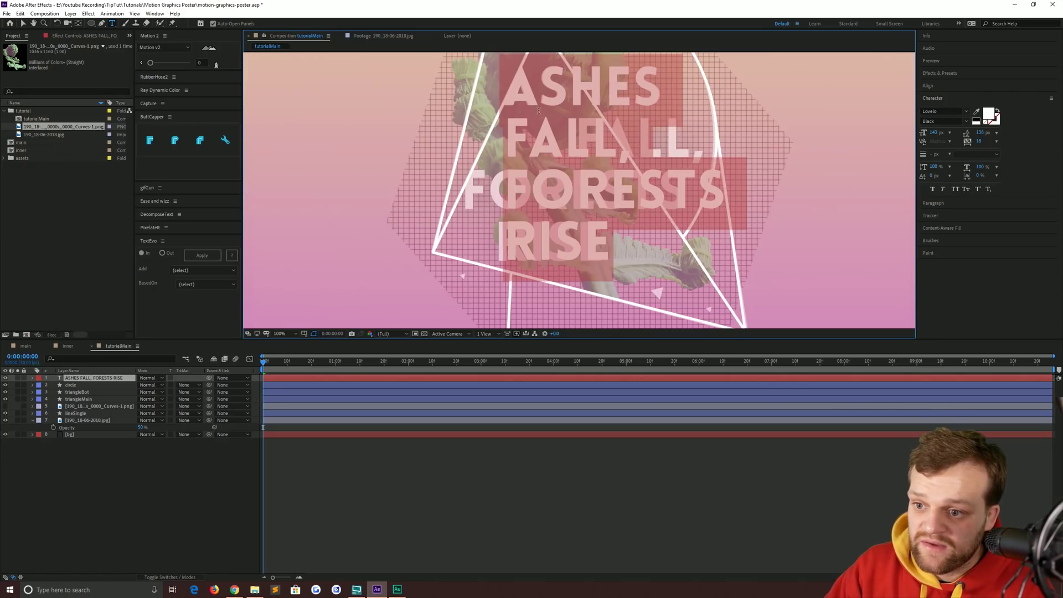
Indent the ASHES, FALL and RISE lines with leading spaces to follow the reference's staggered layout, and shift the title back over the reference.
{"action": "left_click", "coordinate": [511, 142]}
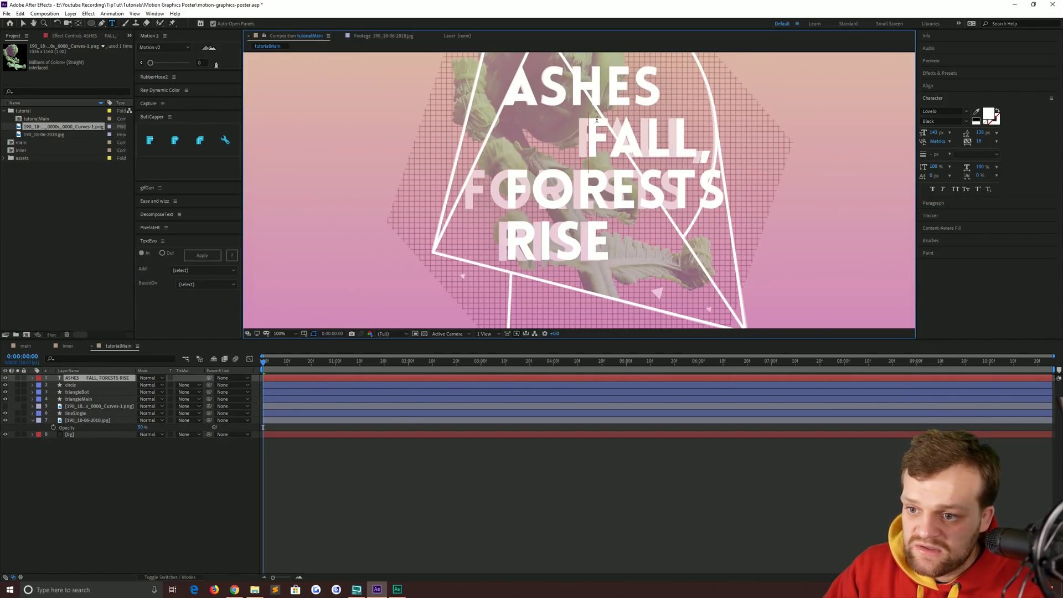
{"action": "double_click", "coordinate": [590, 164]}
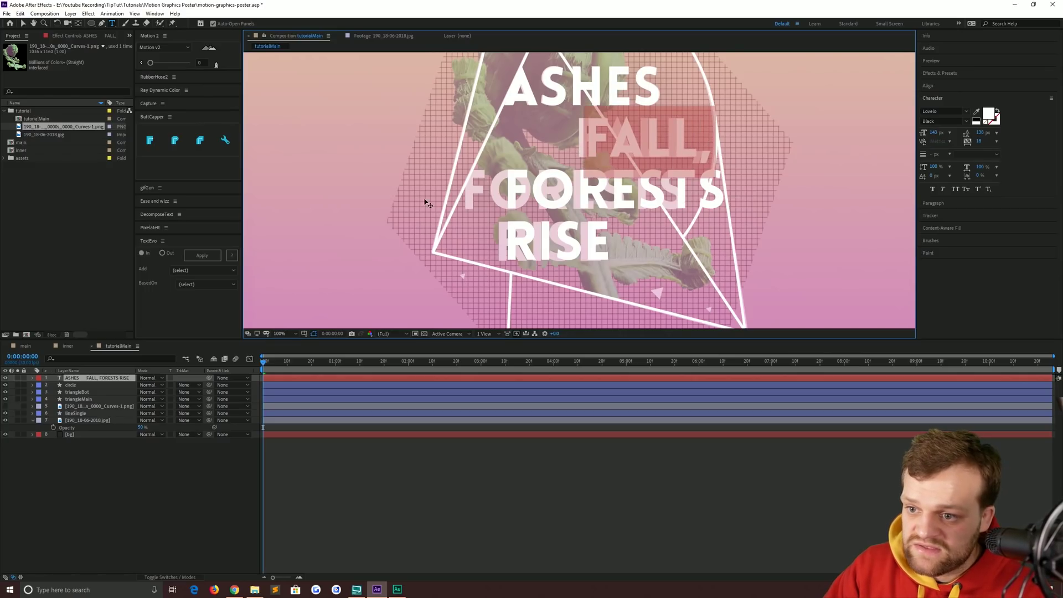
{"action": "left_click", "coordinate": [507, 188]}
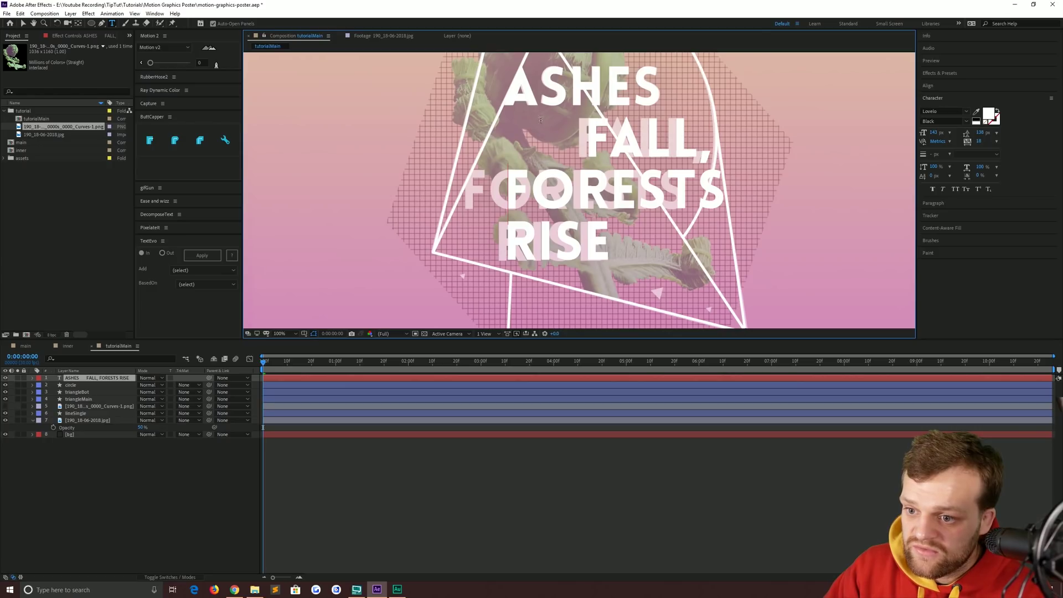
{"action": "left_click", "coordinate": [510, 97]}
{"action": "left_click", "coordinate": [584, 137]}
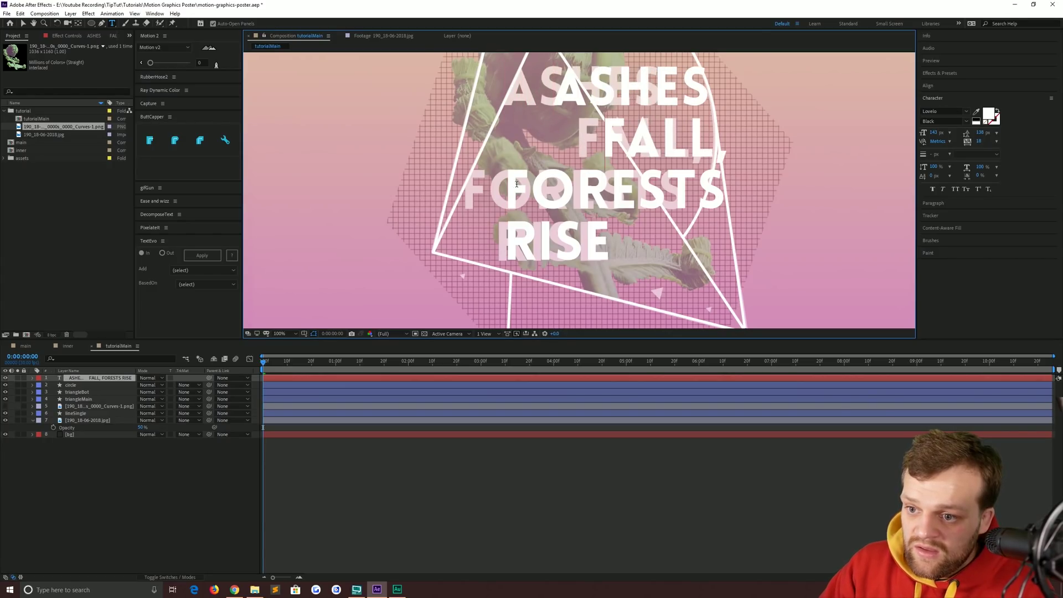
{"action": "left_click", "coordinate": [506, 251]}
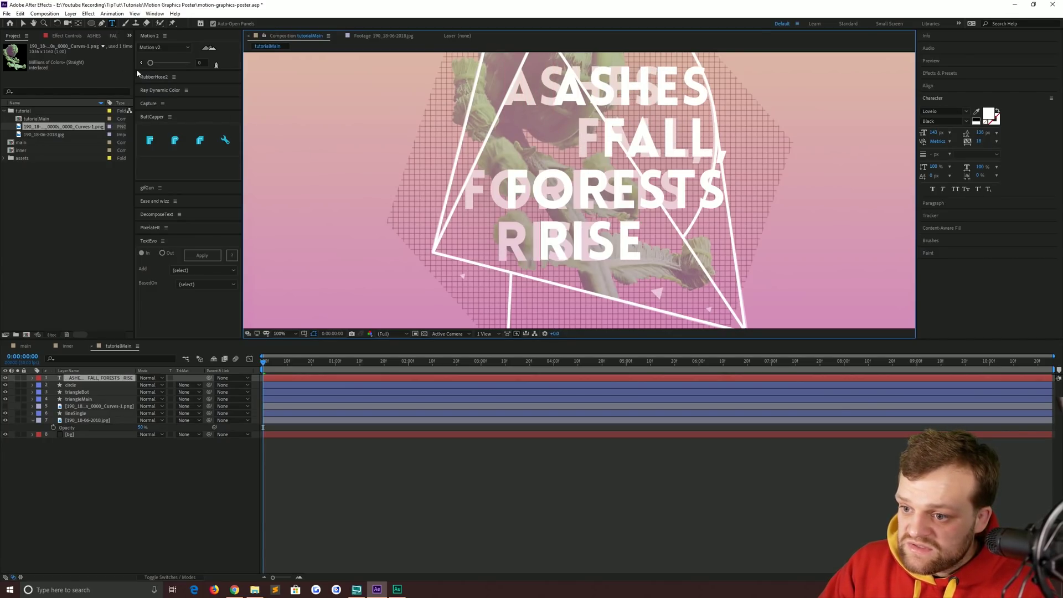
{"action": "left_click", "coordinate": [24, 24]}
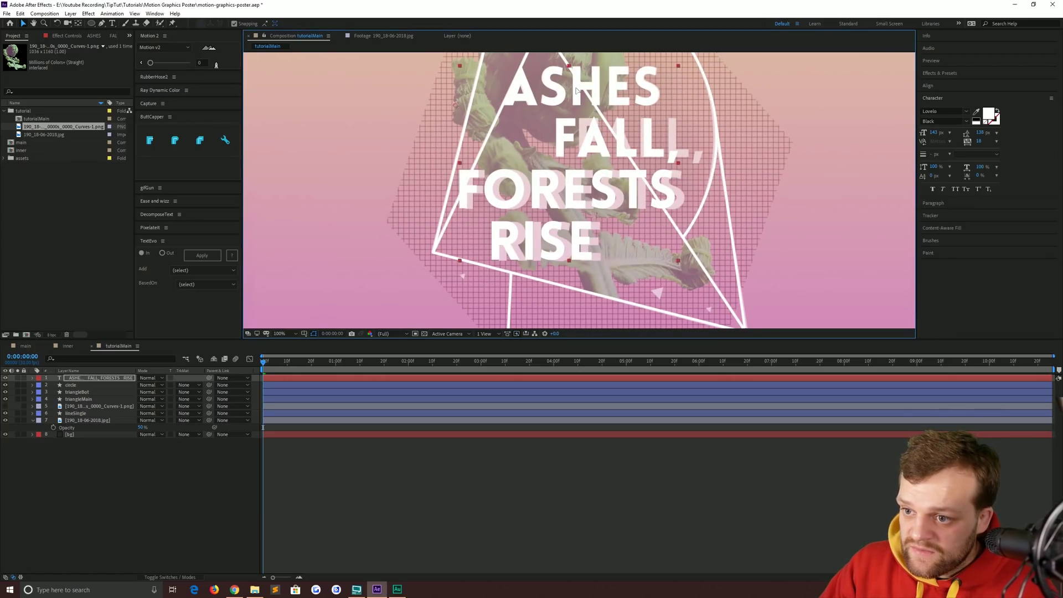
Refine the leading spaces of the FALL line and nudge the title right so all four lines match the reference lettering.
{"action": "key", "text": "space"}
{"action": "key", "text": "t"}
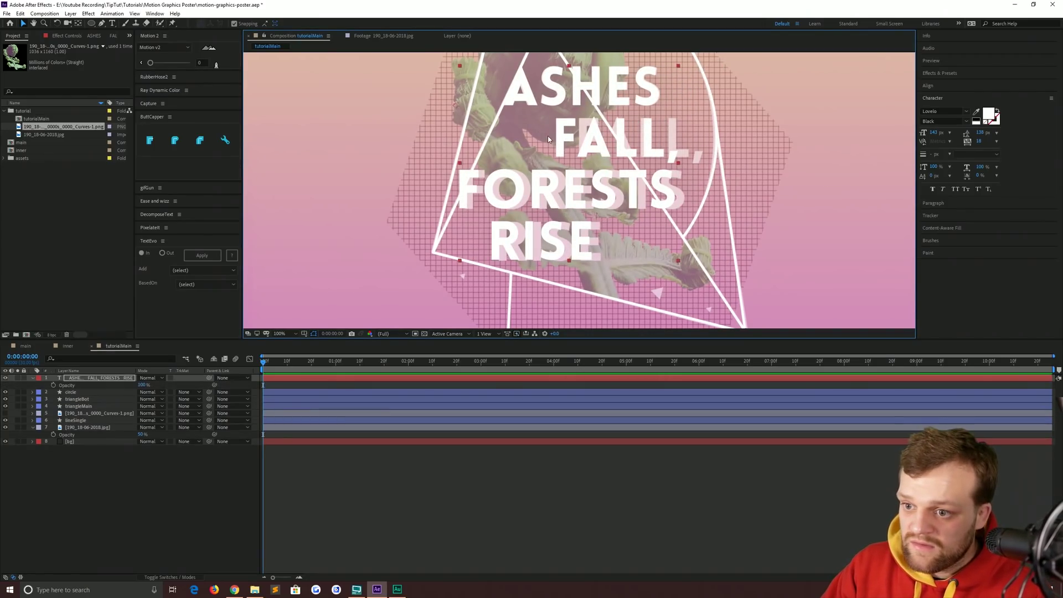
{"action": "key", "text": "ctrl+t"}
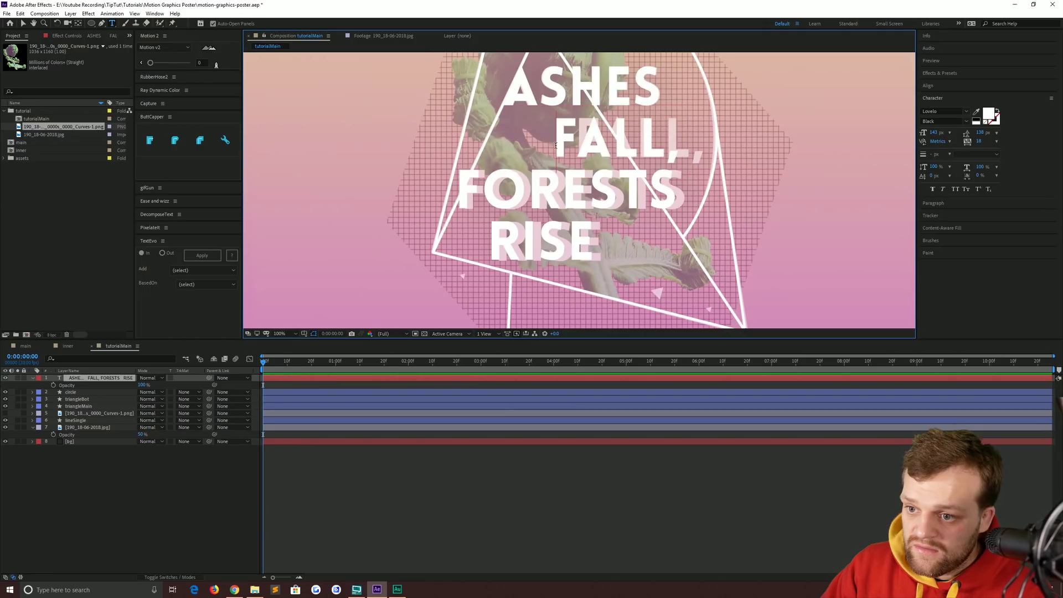
{"action": "left_click", "coordinate": [461, 192]}
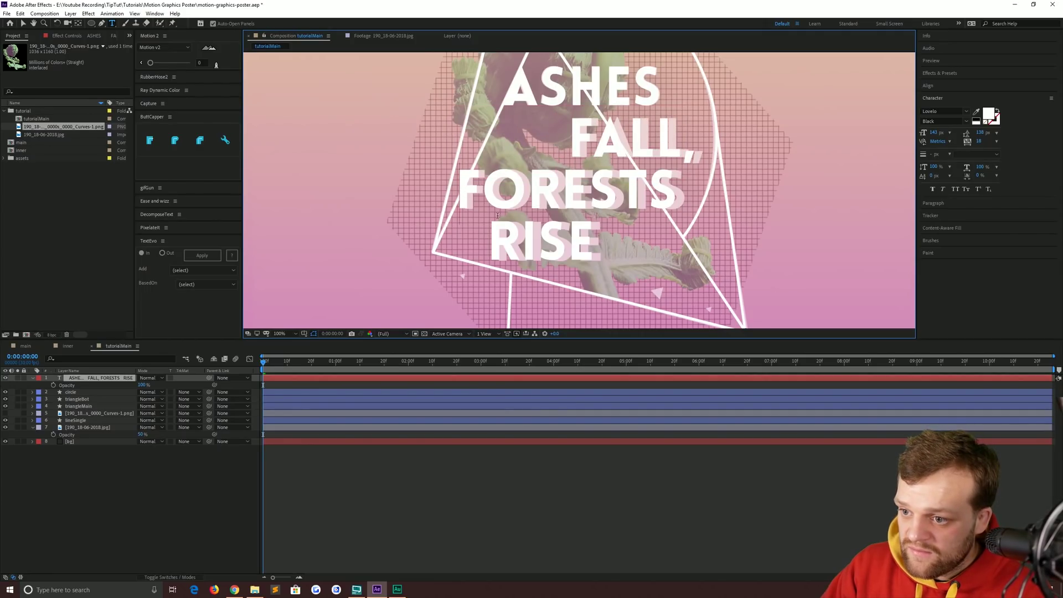
{"action": "key", "text": "BackSpace"}
{"action": "left_click", "coordinate": [492, 241]}
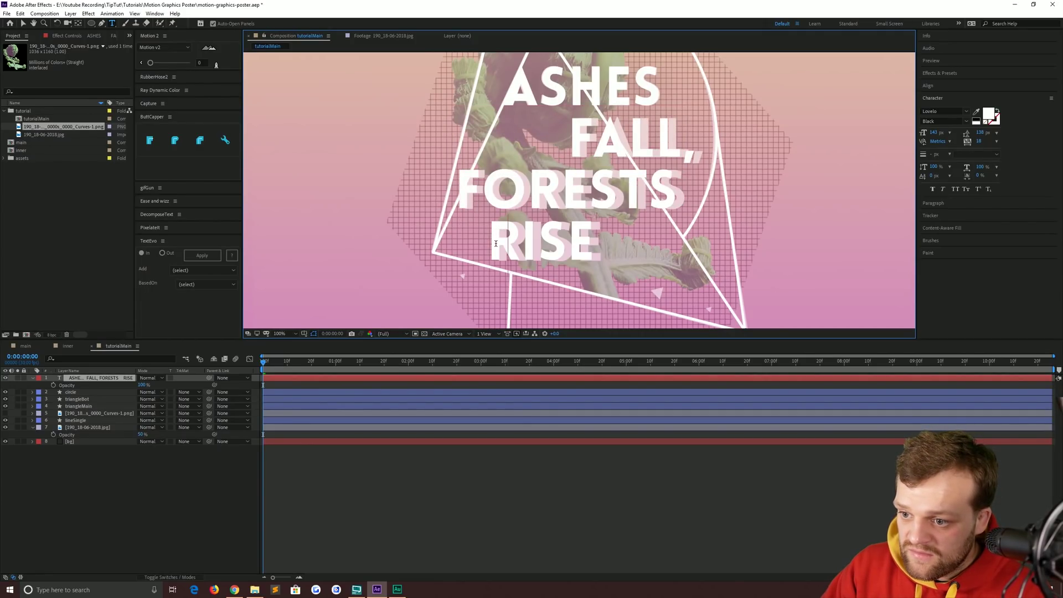
{"action": "key", "text": "BackSpace"}
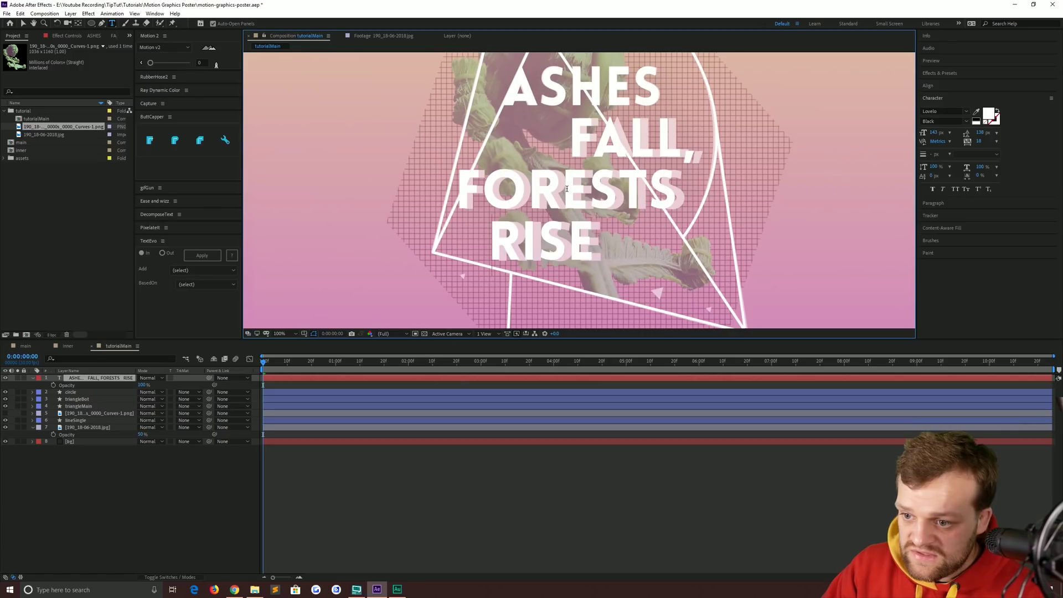
{"action": "left_click", "coordinate": [22, 23]}
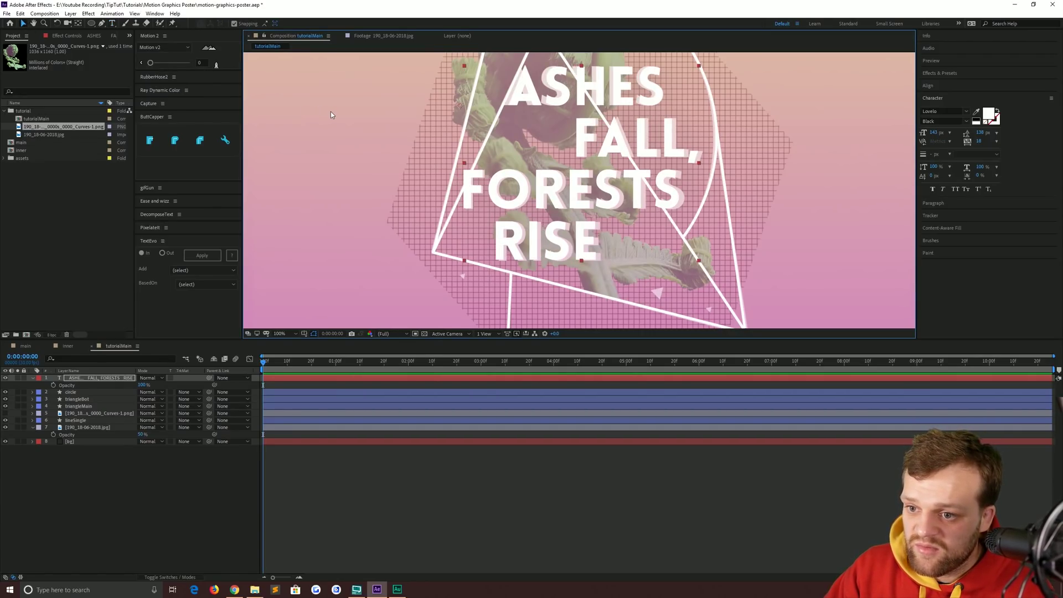
Toggle the visibility of the reference and fern image layers to compare the rebuilt poster with the original design.
{"action": "scroll", "coordinate": [331, 115], "scroll_direction": "down", "scroll_amount": 1}
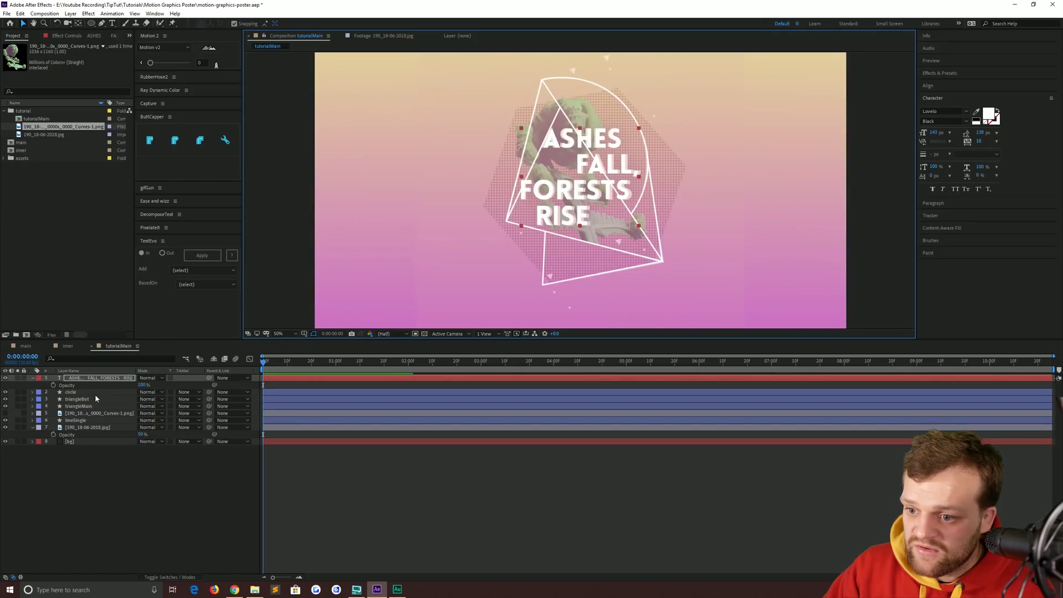
{"action": "left_click", "coordinate": [5, 426]}
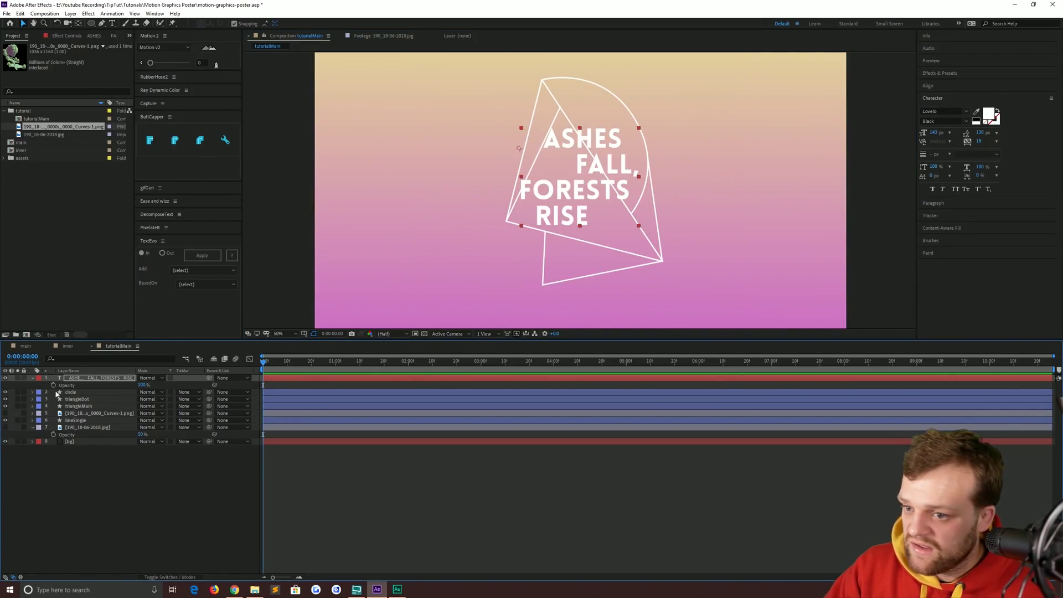
{"action": "left_click", "coordinate": [5, 413]}
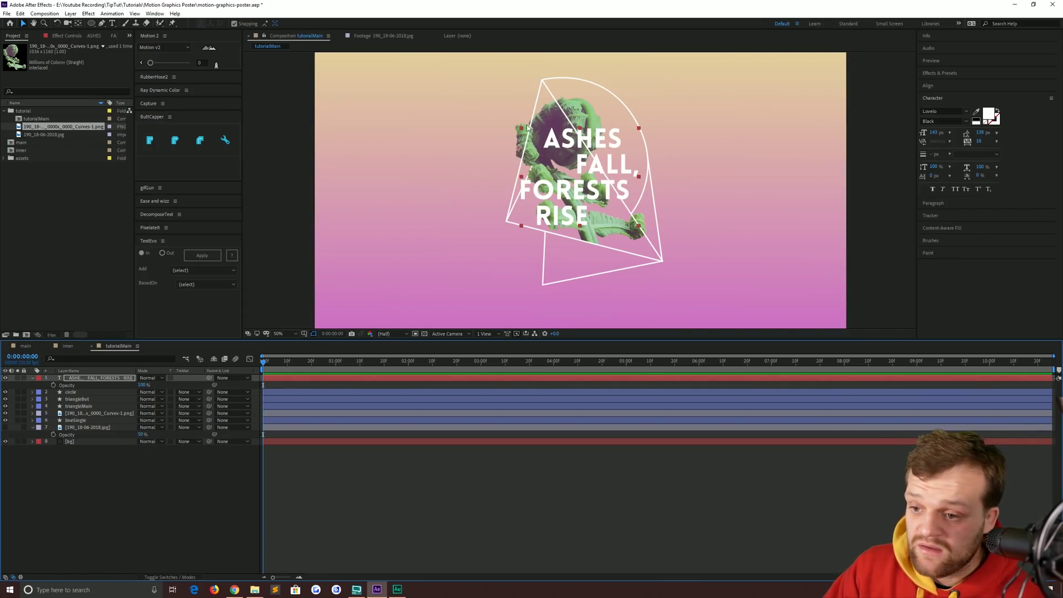
{"action": "left_click", "coordinate": [5, 427]}
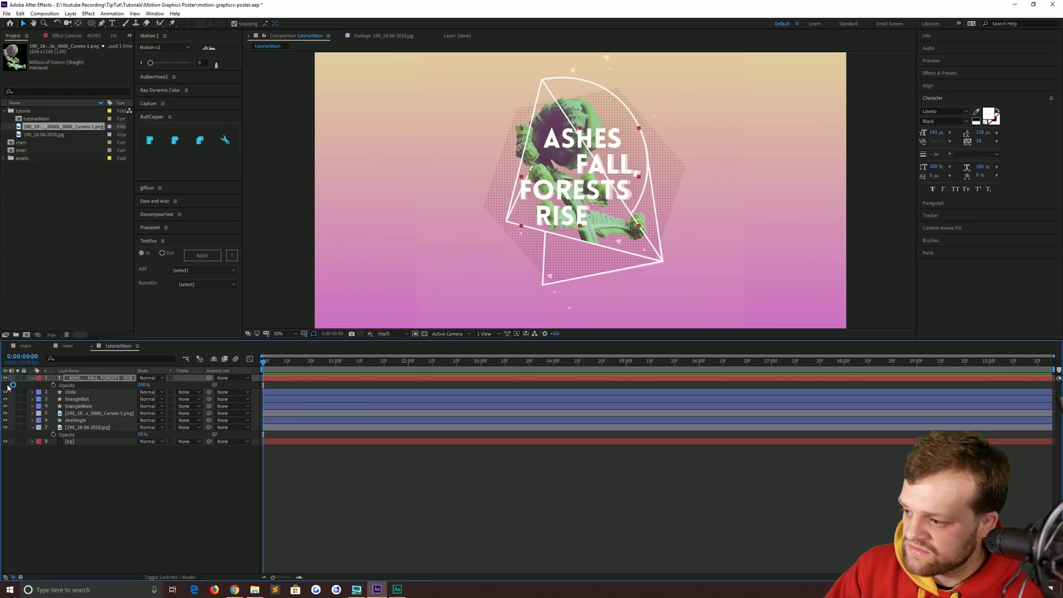
{"action": "left_click", "coordinate": [5, 413]}
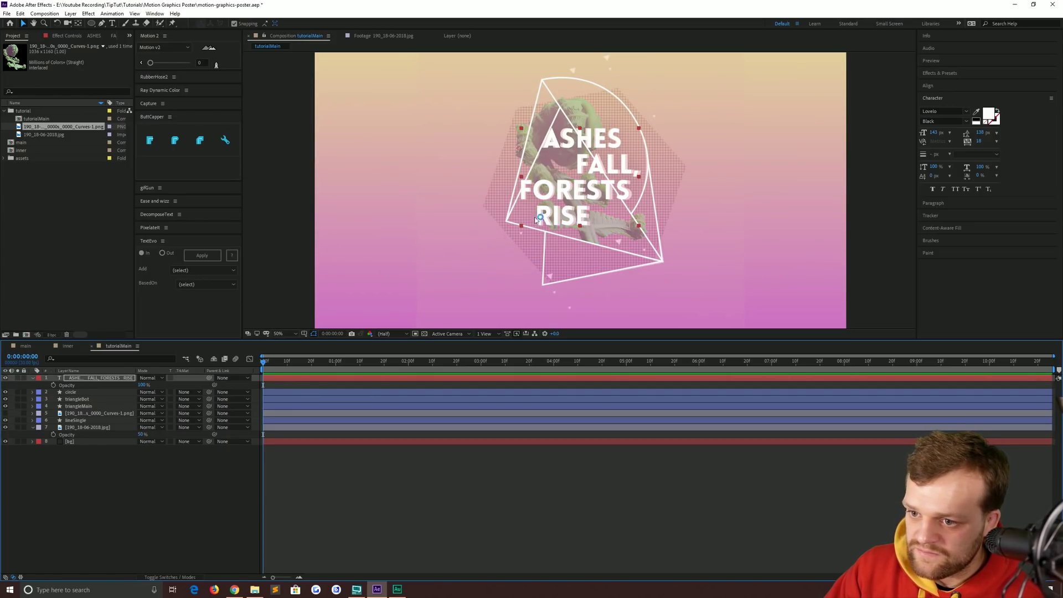
Temporarily hide the title text layer to examine how the lines cut through the letters in the reference.
{"action": "left_click", "coordinate": [5, 378]}
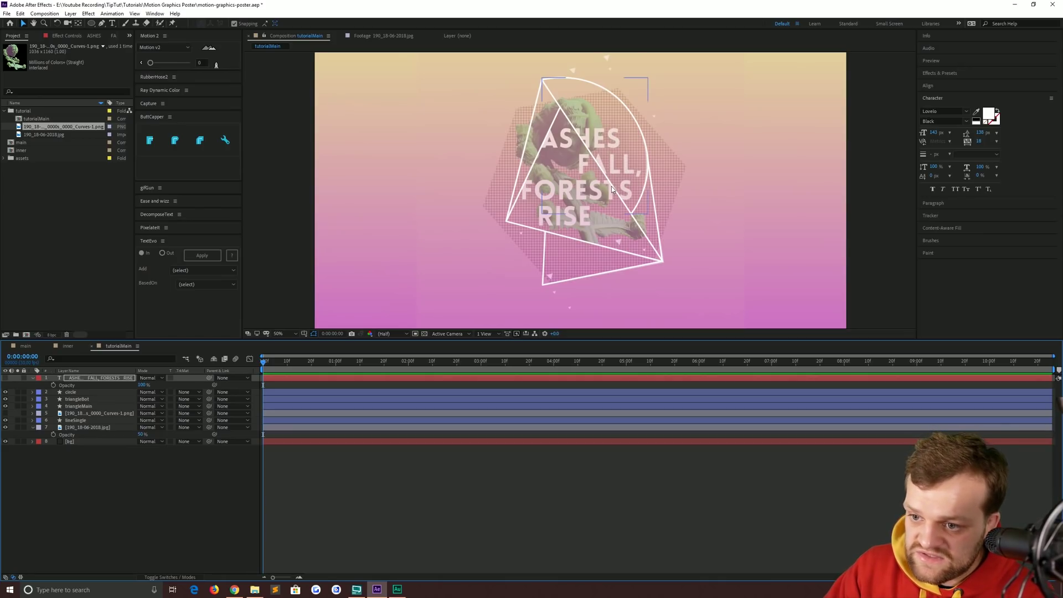
{"action": "left_click", "coordinate": [589, 220]}
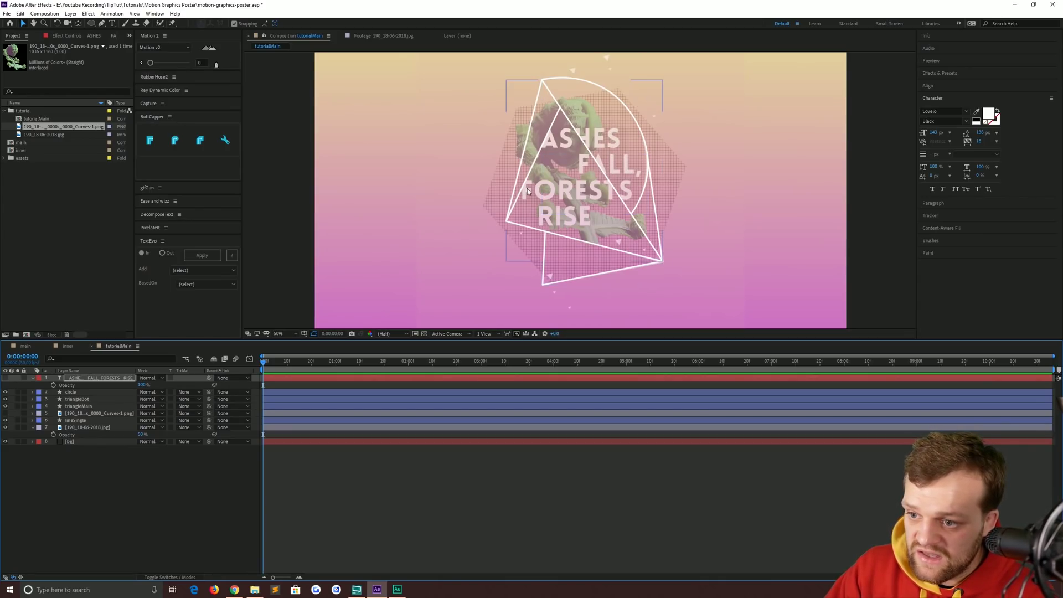
{"action": "left_click", "coordinate": [578, 145]}
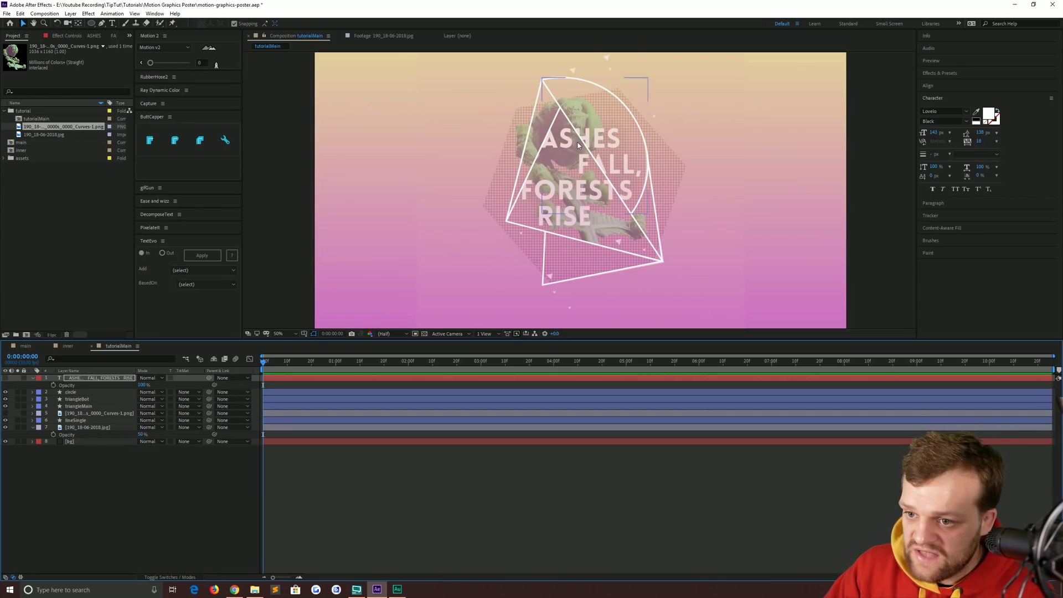
{"action": "left_click", "coordinate": [391, 310]}
{"action": "left_click", "coordinate": [6, 378]}
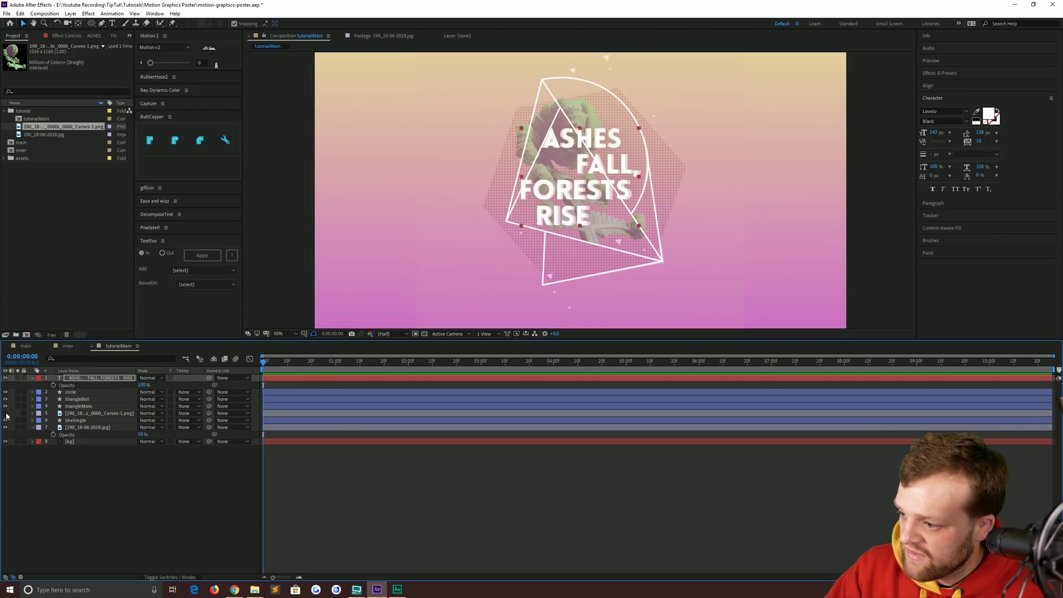
Hide the reference image layer and show the fern image layer.
{"action": "left_click", "coordinate": [4, 427]}
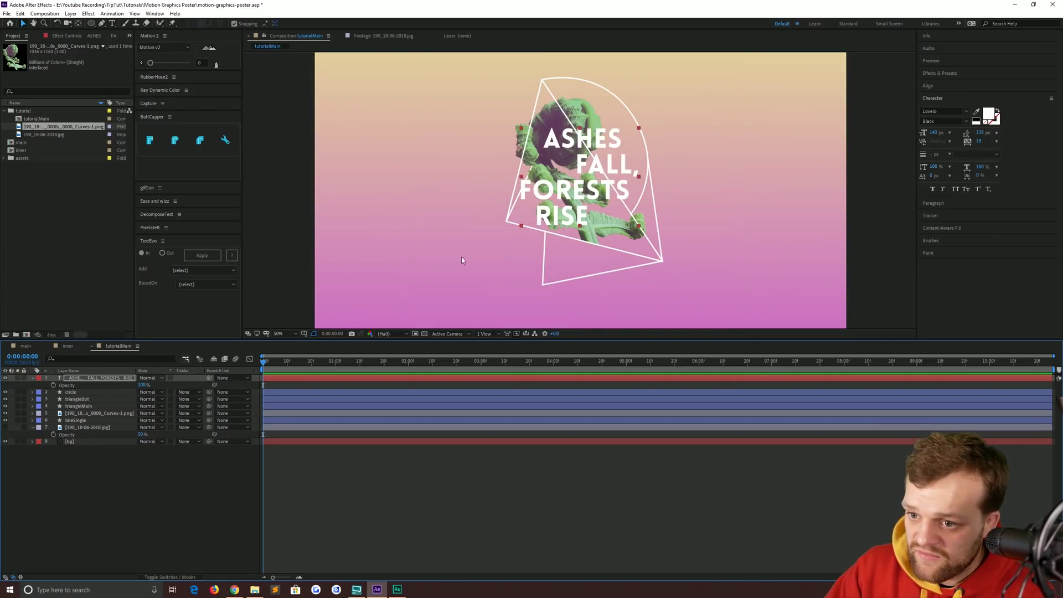
{"action": "scroll", "coordinate": [597, 140], "scroll_direction": "up", "scroll_amount": 3}
{"action": "left_click_drag", "start_coordinate": [534, 189], "coordinate": [536, 229]}
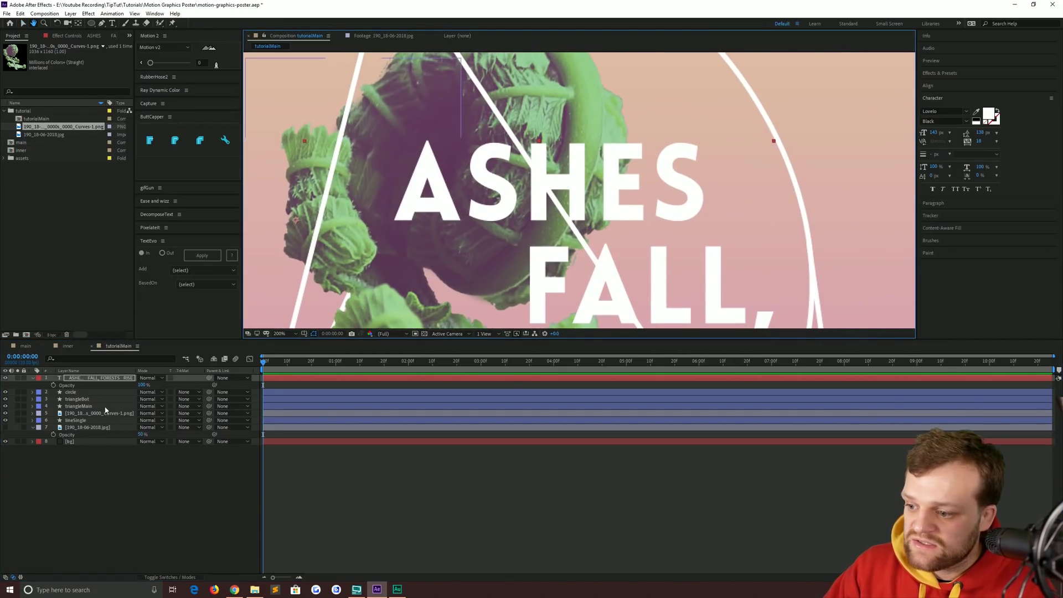
Mask out the lower-left part of the H in ASHES along the diagonal line, with the title layer's mask set to Subtract.
{"action": "left_click", "coordinate": [105, 23]}
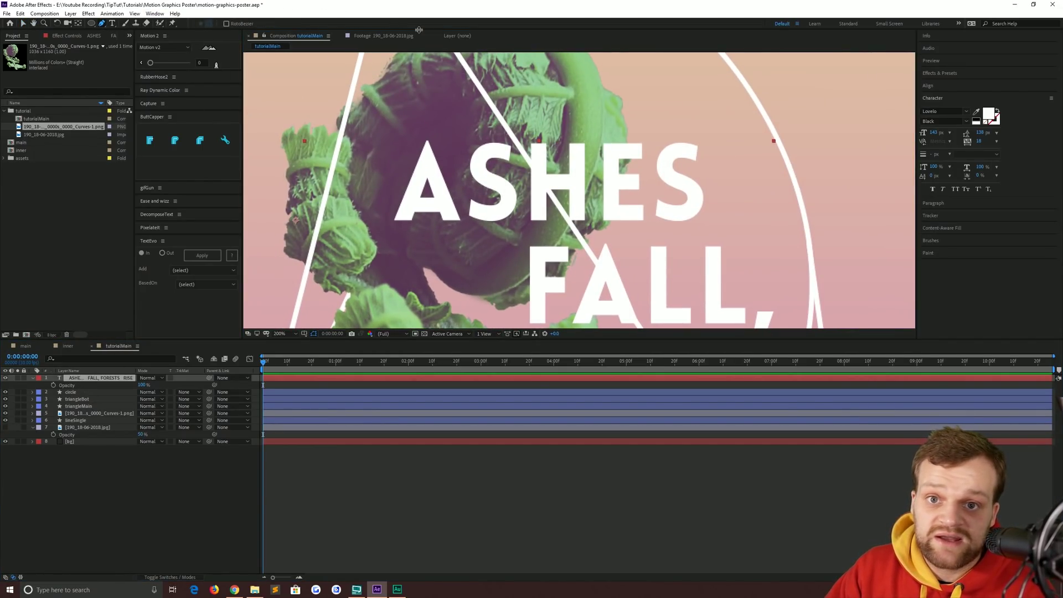
{"action": "left_click_drag", "start_coordinate": [482, 228], "coordinate": [477, 153]}
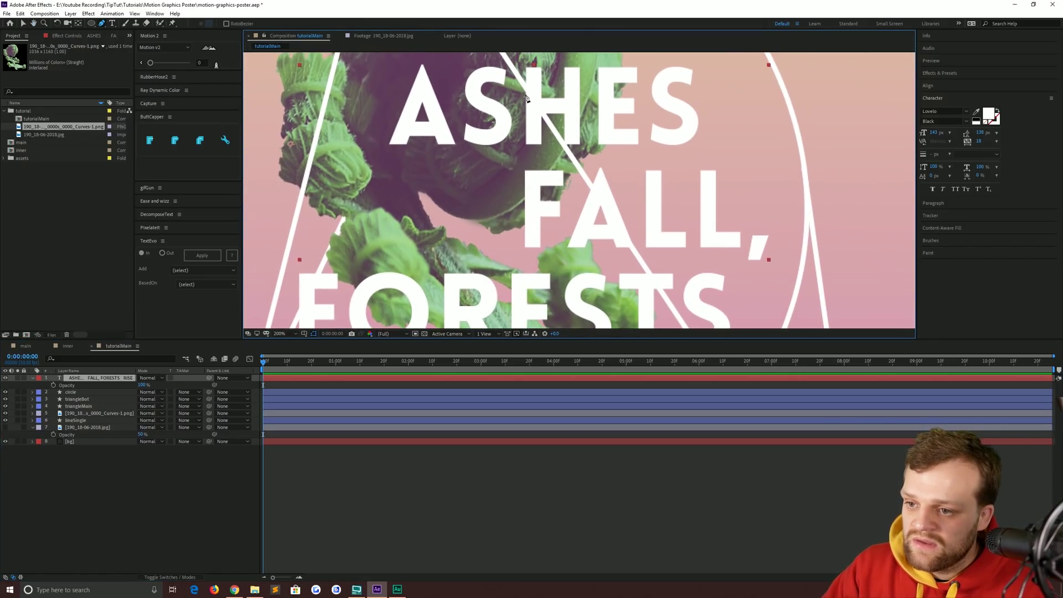
{"action": "left_click", "coordinate": [523, 83]}
{"action": "left_click", "coordinate": [572, 159]}
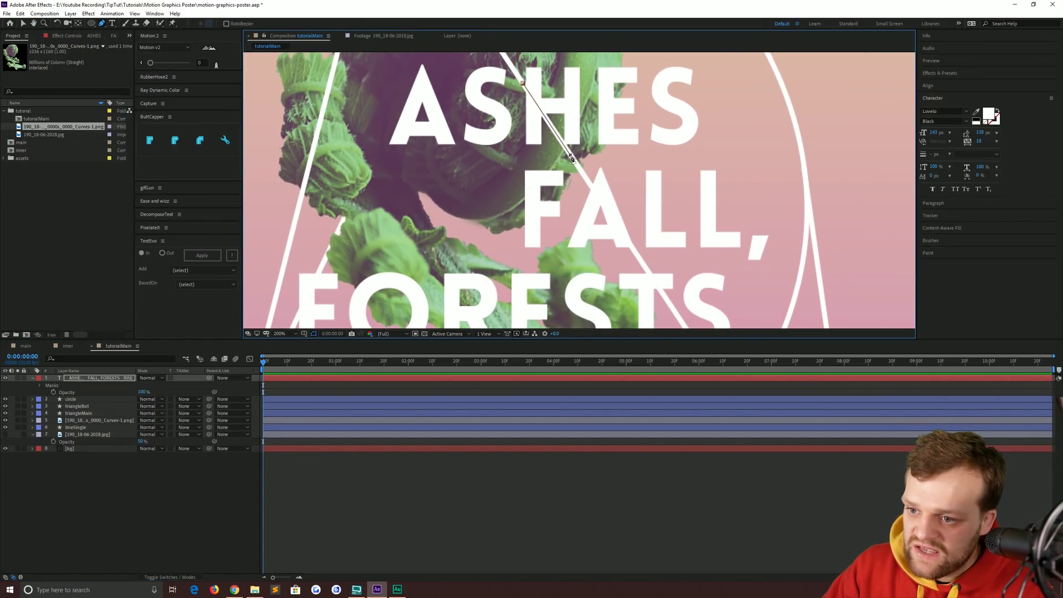
{"action": "left_click", "coordinate": [522, 84]}
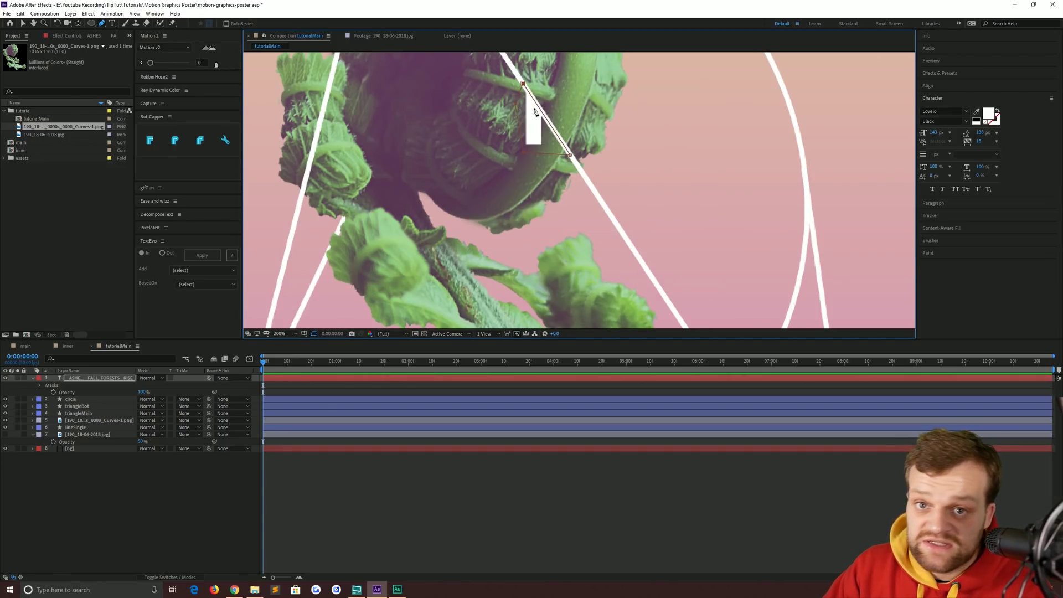
{"action": "left_click", "coordinate": [39, 384]}
{"action": "left_click", "coordinate": [148, 392]}
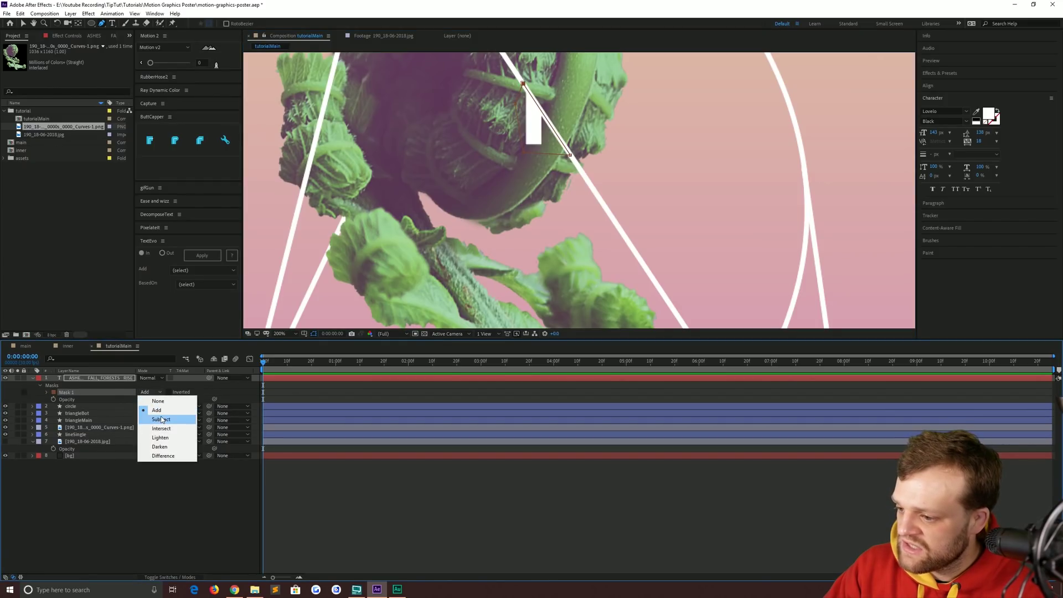
{"action": "left_click", "coordinate": [163, 420]}
Draw a second mask on the title layer over the upper-left corner of the F in FORESTS along the line, set to Subtract.
{"action": "left_click_drag", "start_coordinate": [329, 310], "coordinate": [518, 221]}
{"action": "left_click", "coordinate": [485, 231]}
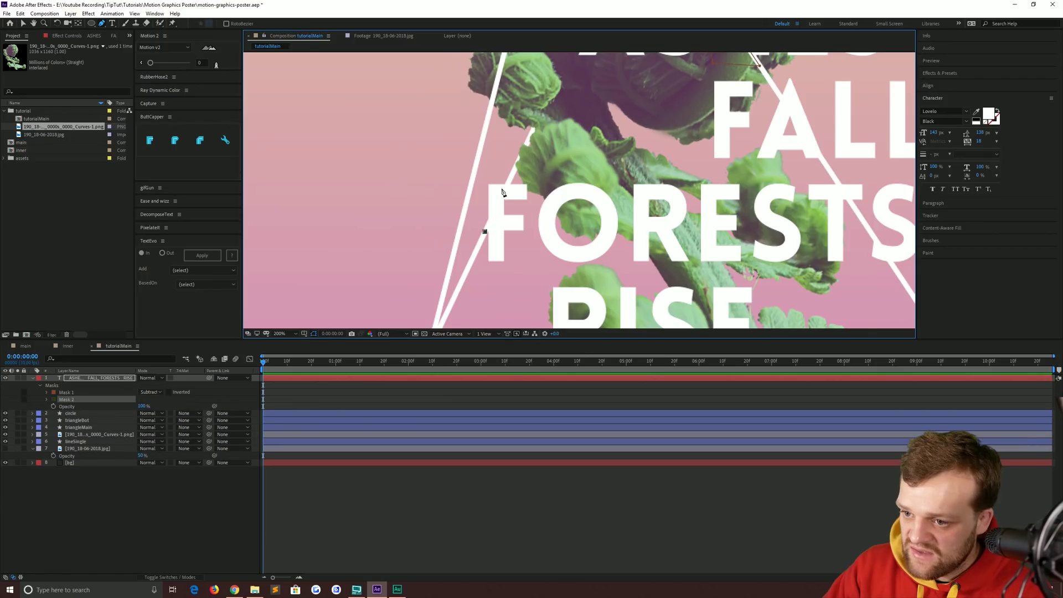
{"action": "left_click", "coordinate": [510, 177]}
{"action": "left_click", "coordinate": [486, 174]}
{"action": "left_click", "coordinate": [478, 202]}
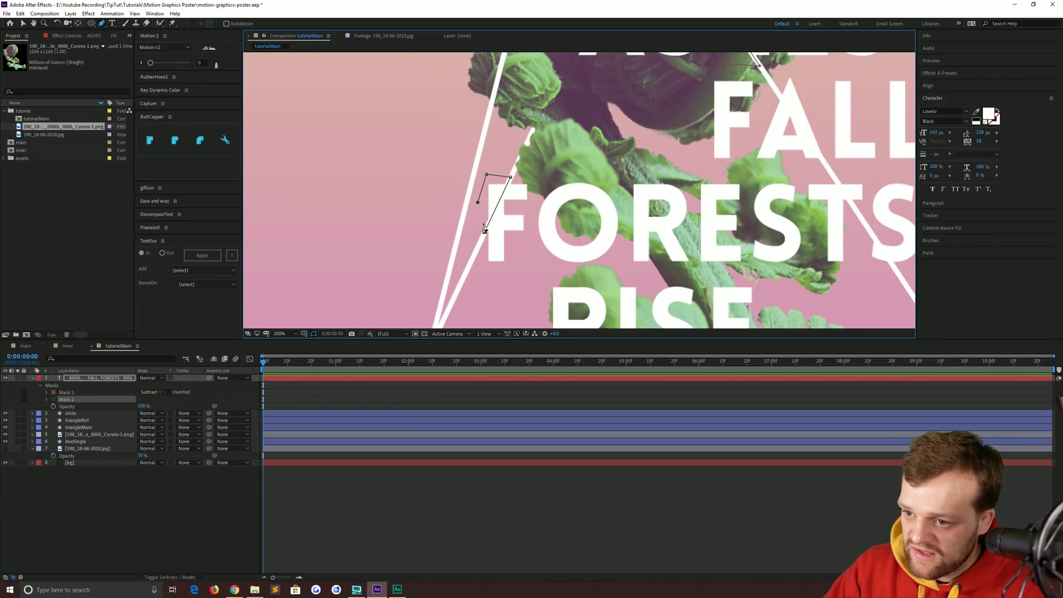
{"action": "left_click", "coordinate": [485, 232]}
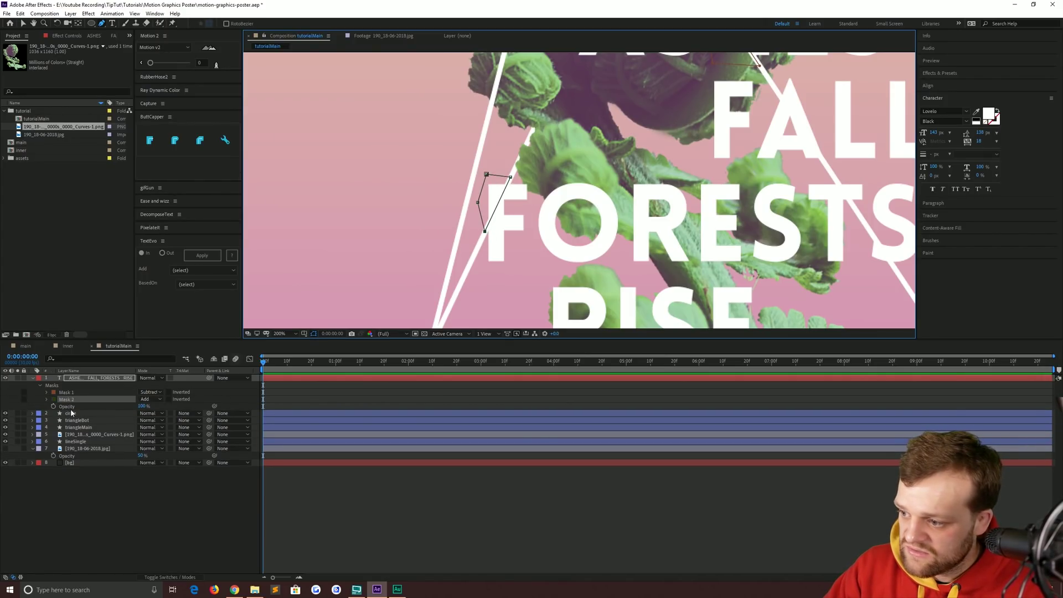
{"action": "left_click", "coordinate": [149, 399]}
{"action": "left_click", "coordinate": [156, 426]}
Draw a third mask over the upper-right side of the A in FALL along the diagonal line, and set it to Subtract.
{"action": "left_click_drag", "start_coordinate": [760, 201], "coordinate": [521, 229]}
{"action": "left_click", "coordinate": [537, 118]}
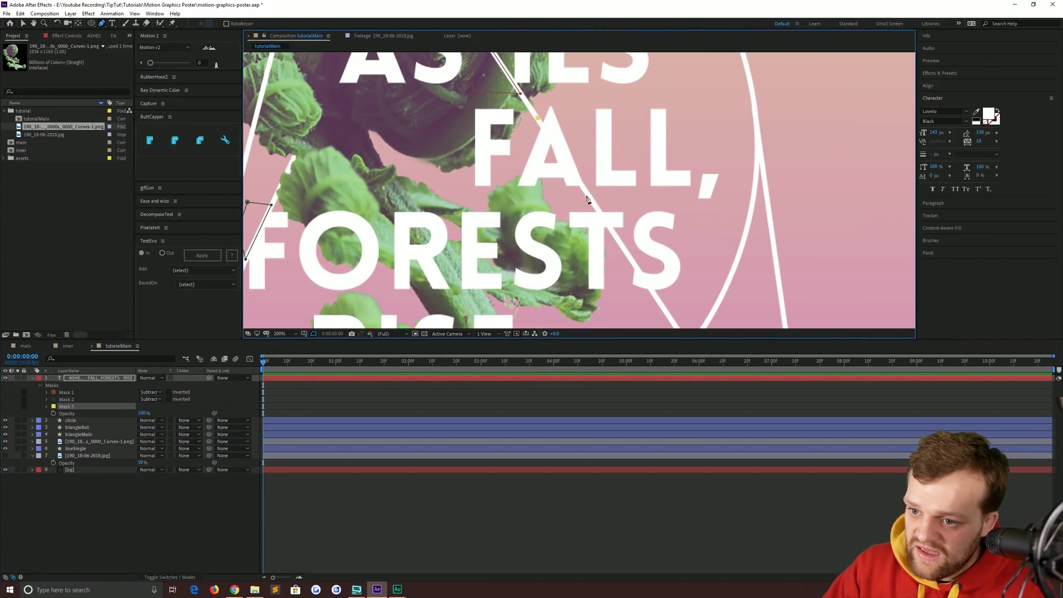
{"action": "left_click", "coordinate": [589, 198]}
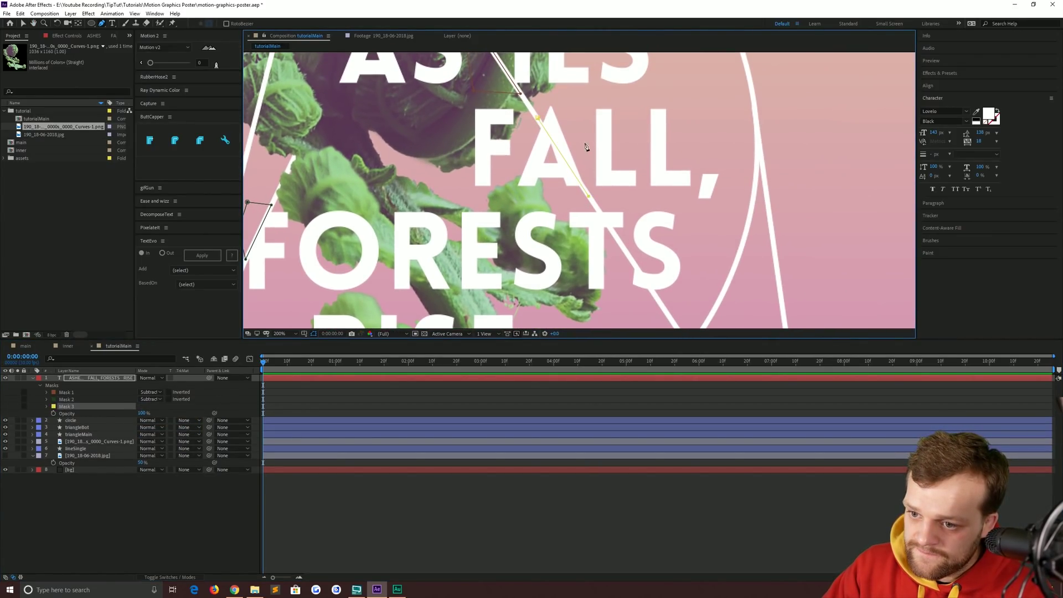
{"action": "left_click", "coordinate": [538, 118]}
{"action": "left_click", "coordinate": [153, 407]}
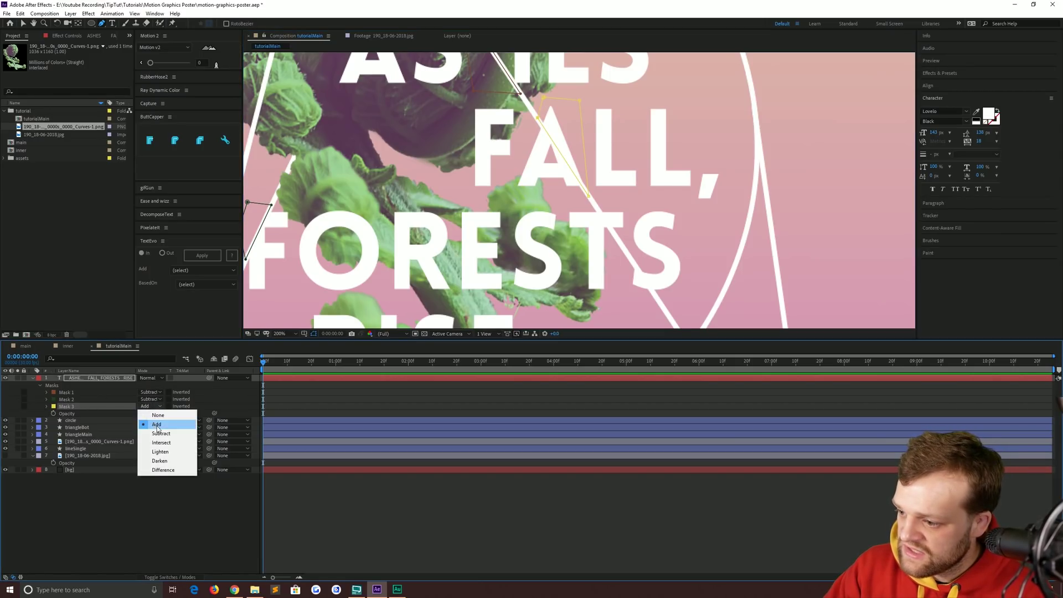
{"action": "left_click", "coordinate": [155, 431]}
Draw a fourth mask on the title layer over the upper-right part of the T in FORESTS along the diagonal line, set to Subtract.
{"action": "left_click", "coordinate": [597, 209]}
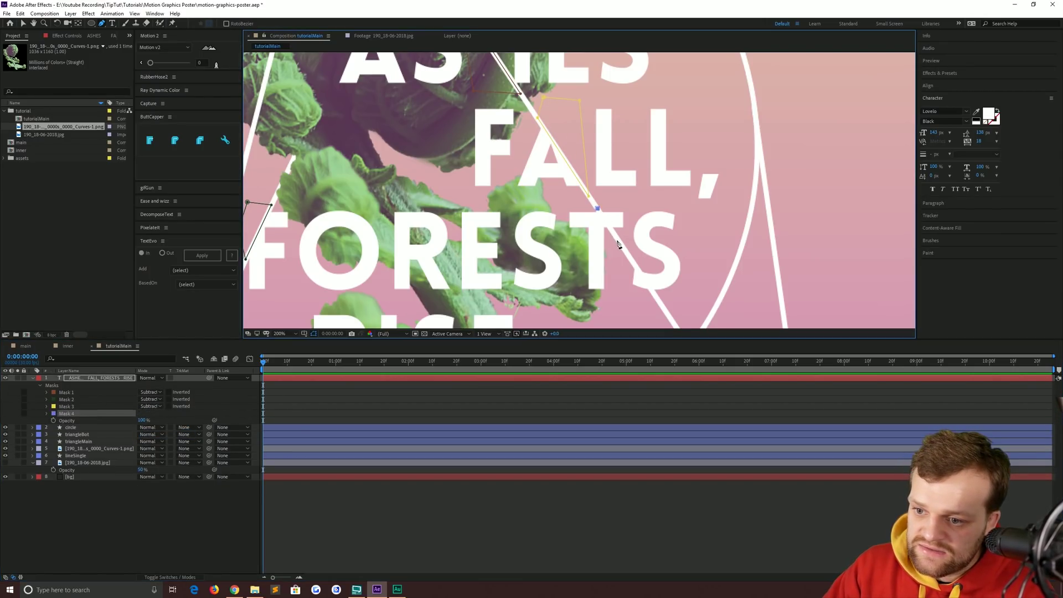
{"action": "left_click", "coordinate": [621, 242]}
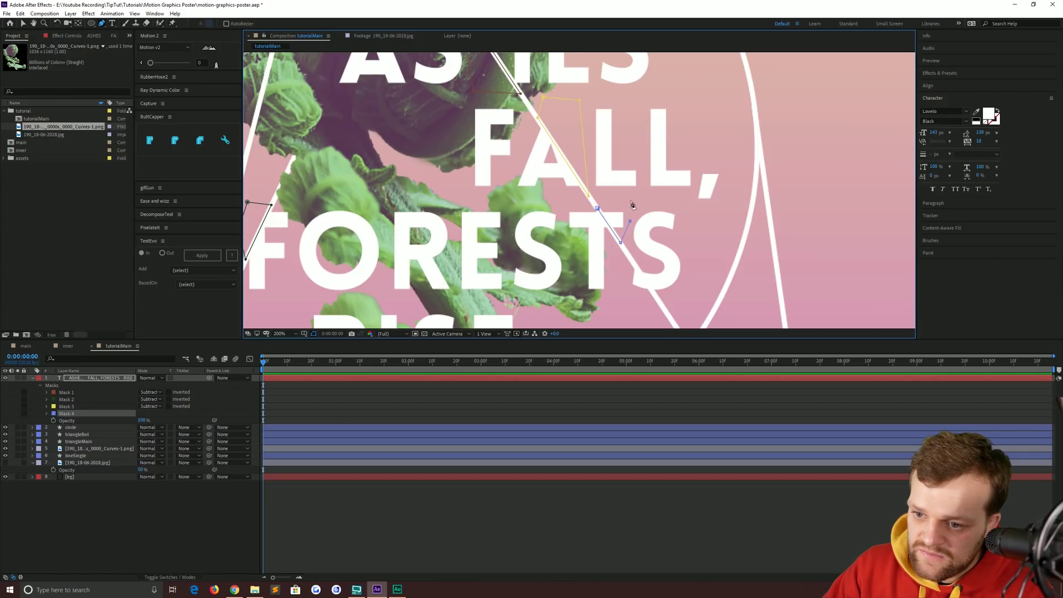
{"action": "left_click", "coordinate": [597, 208]}
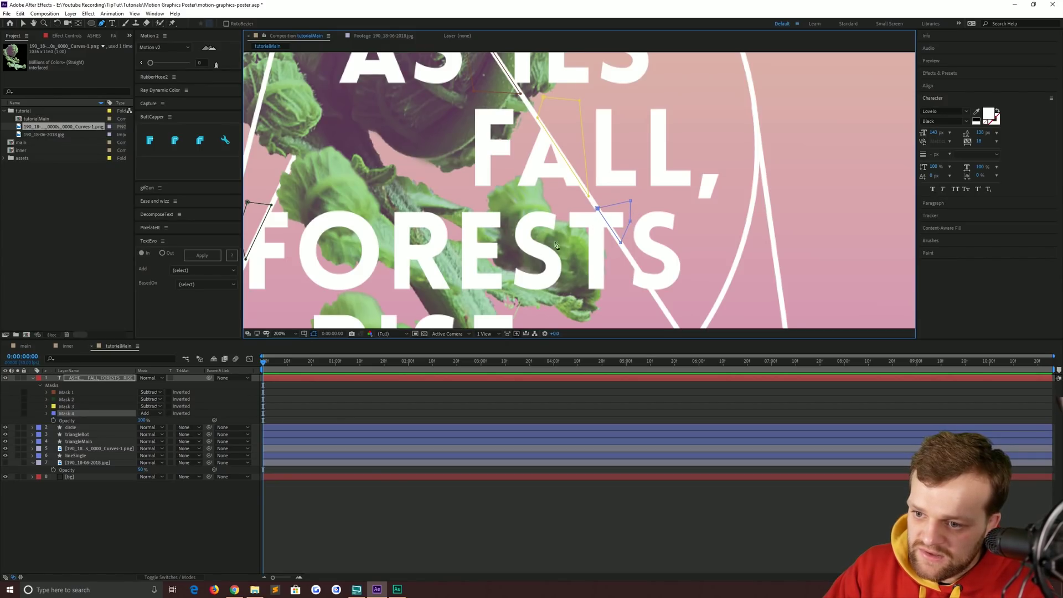
{"action": "left_click", "coordinate": [145, 415]}
{"action": "left_click", "coordinate": [155, 439]}
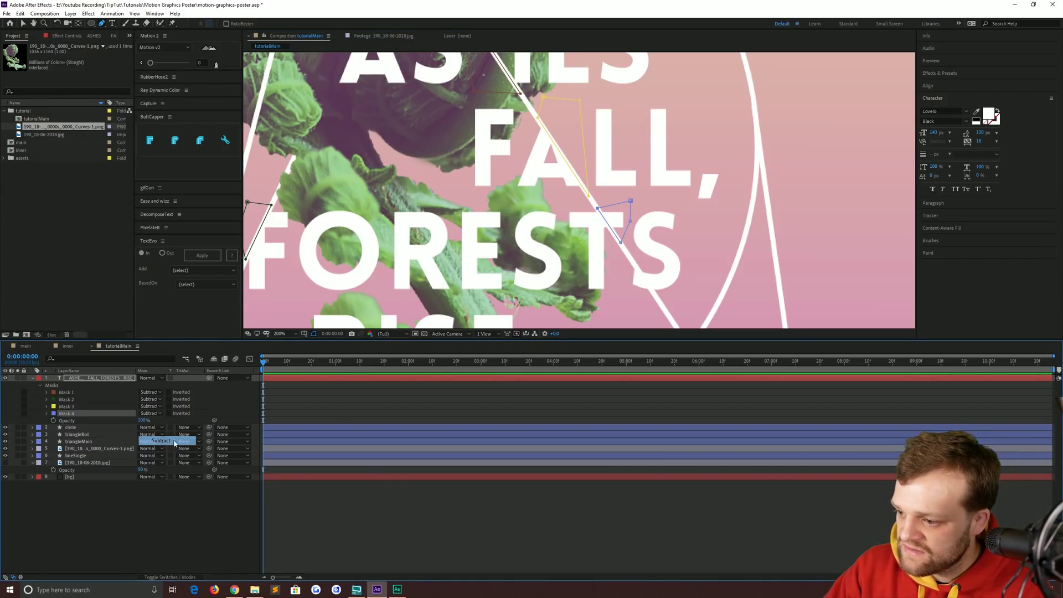
Draw a fifth mask over the lower-left part of the final S in FORESTS along the diagonal line, and set it to Subtract.
{"action": "left_click", "coordinate": [634, 263]}
{"action": "left_click", "coordinate": [655, 296]}
{"action": "left_click", "coordinate": [616, 302]}
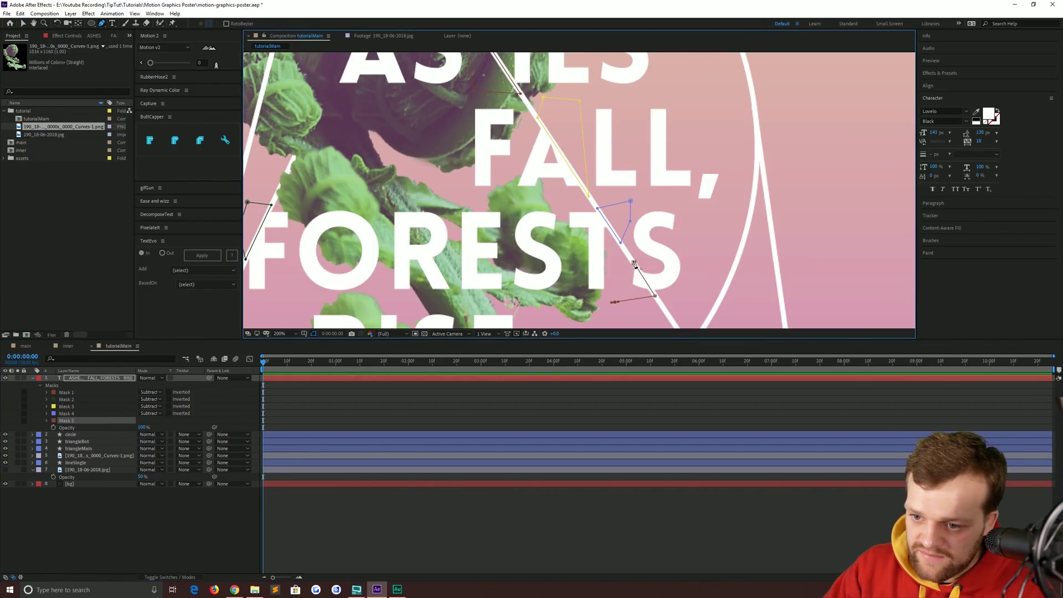
{"action": "left_click", "coordinate": [634, 264]}
{"action": "left_click", "coordinate": [160, 420]}
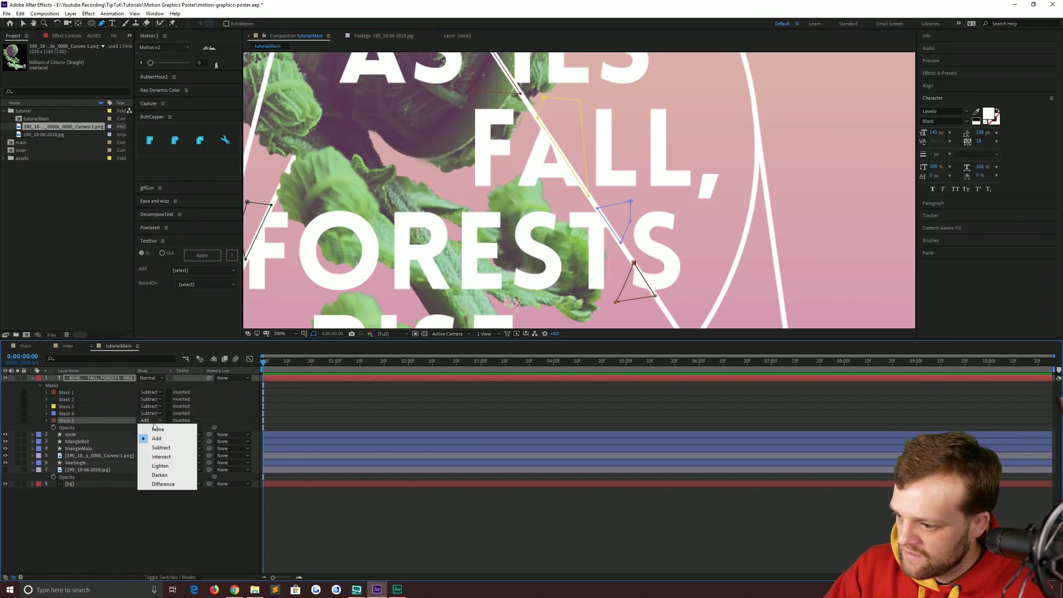
{"action": "left_click", "coordinate": [155, 447]}
{"action": "key", "text": "comma"}
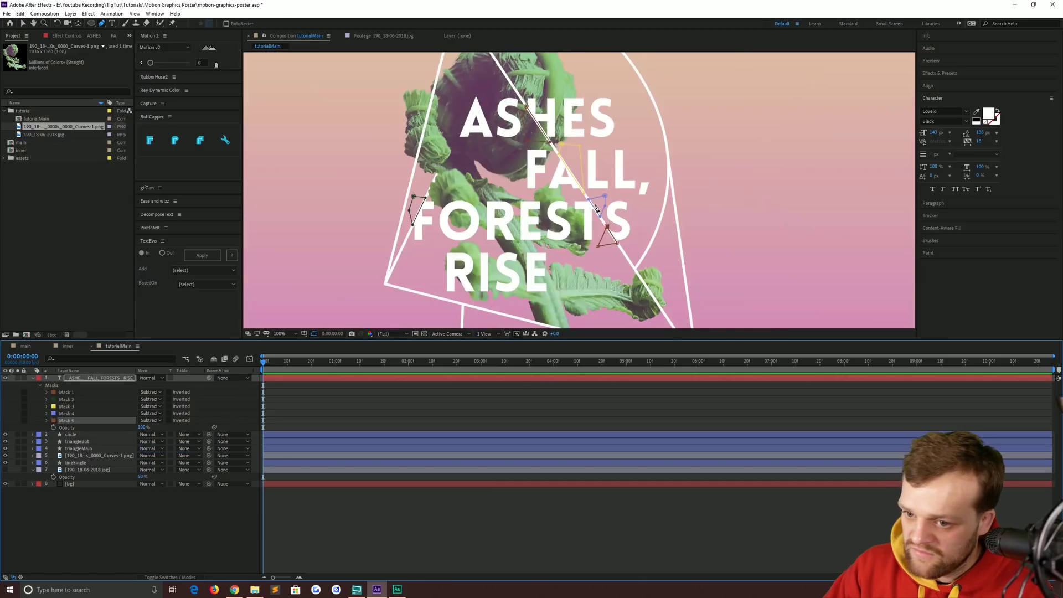
{"action": "left_click", "coordinate": [23, 24]}
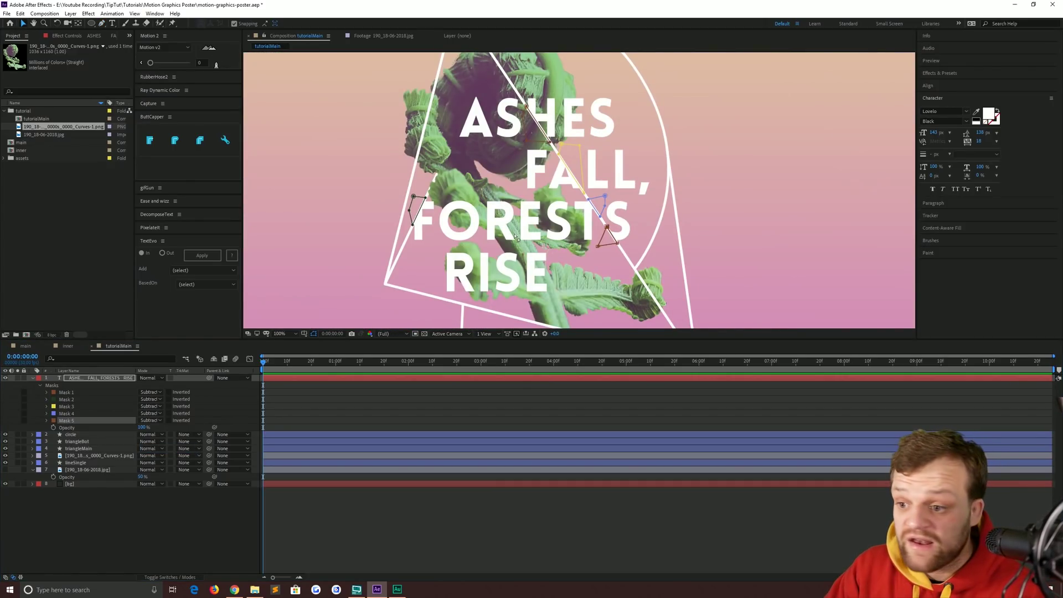
Show the reference image layer again and collapse the title layer's mask properties.
{"action": "key", "text": "comma"}
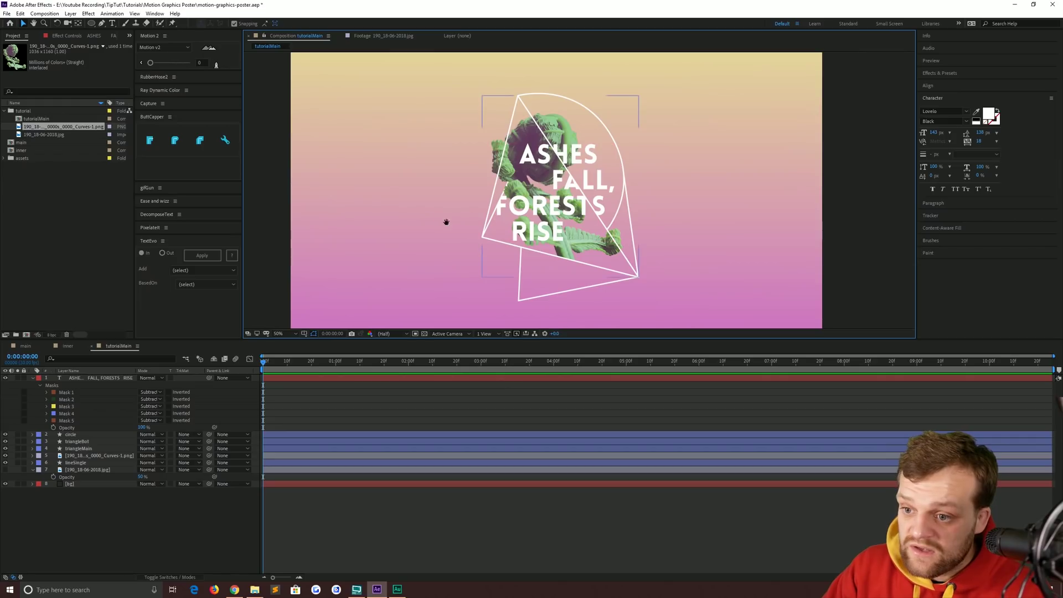
{"action": "left_click_drag", "start_coordinate": [447, 223], "coordinate": [466, 215]}
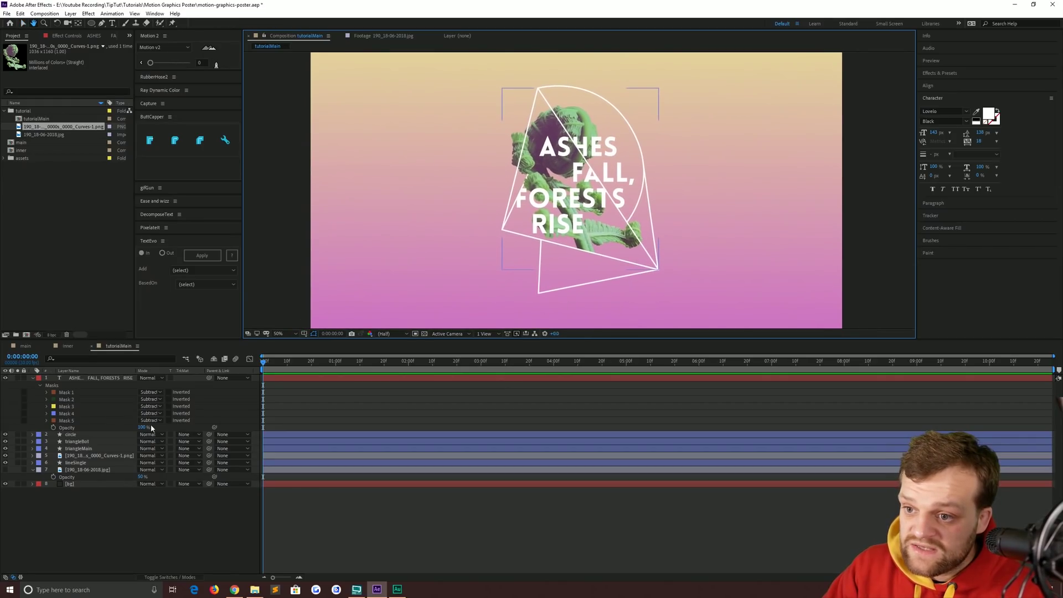
{"action": "left_click", "coordinate": [5, 470]}
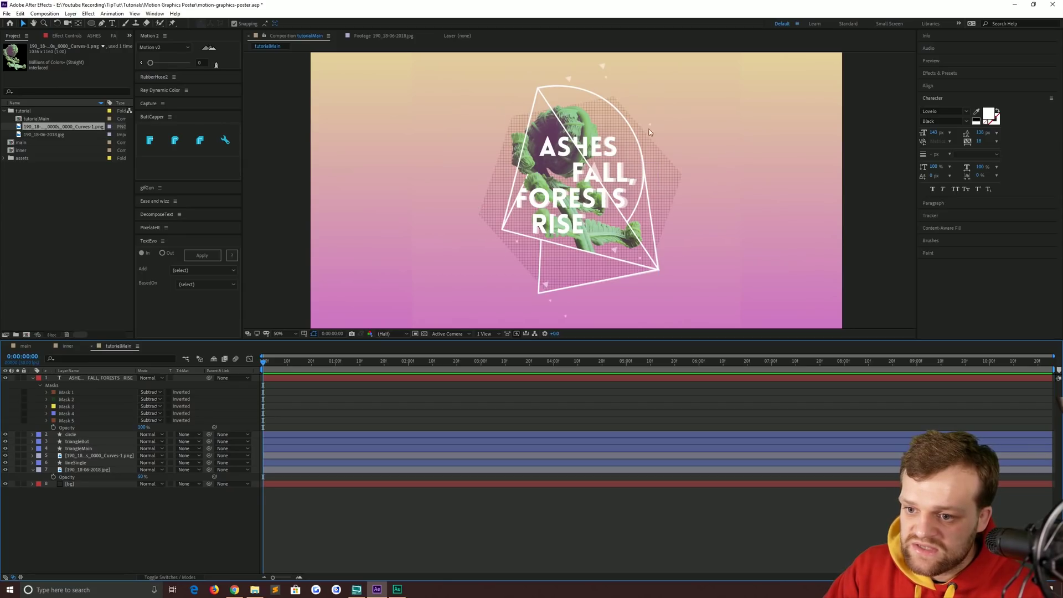
{"action": "left_click", "coordinate": [89, 378]}
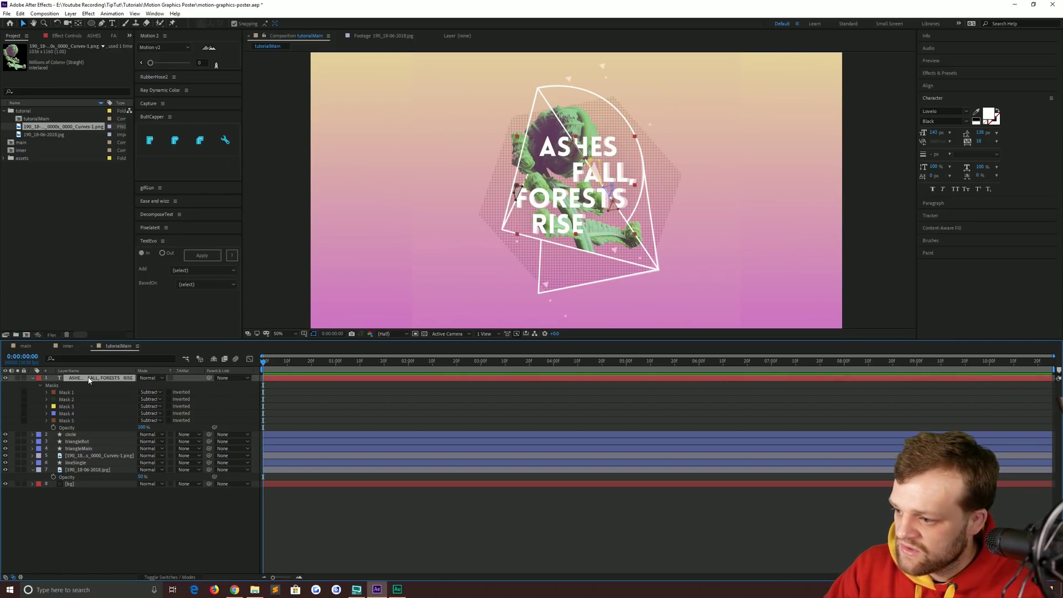
{"action": "key", "text": "u"}
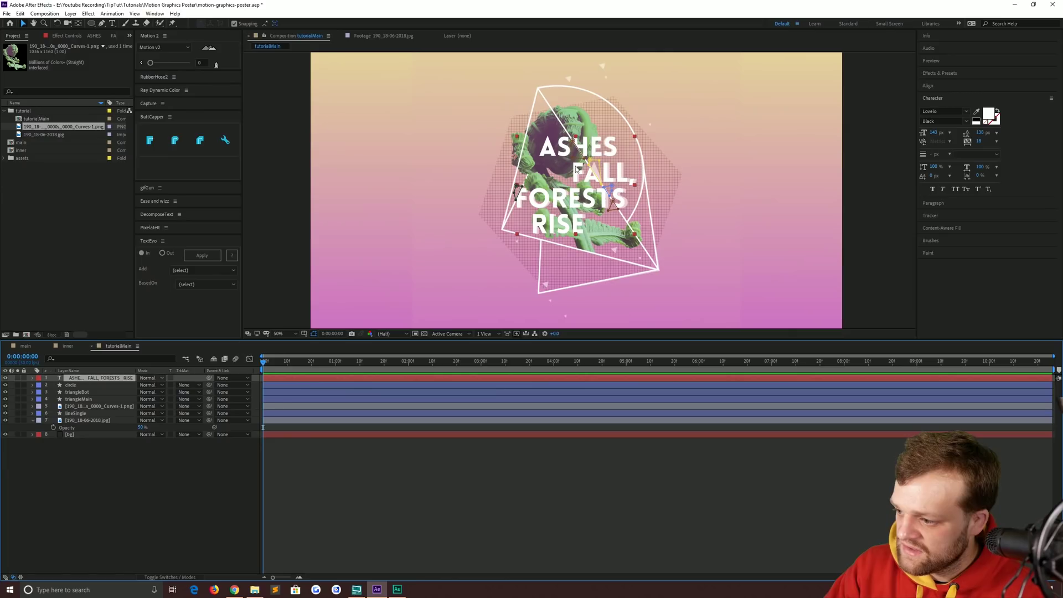
Draw a polygon shape with three sides over the uppermost small triangle in the reference image, matching its size and rotation.
{"action": "scroll", "coordinate": [576, 169], "scroll_direction": "up", "scroll_amount": 3}
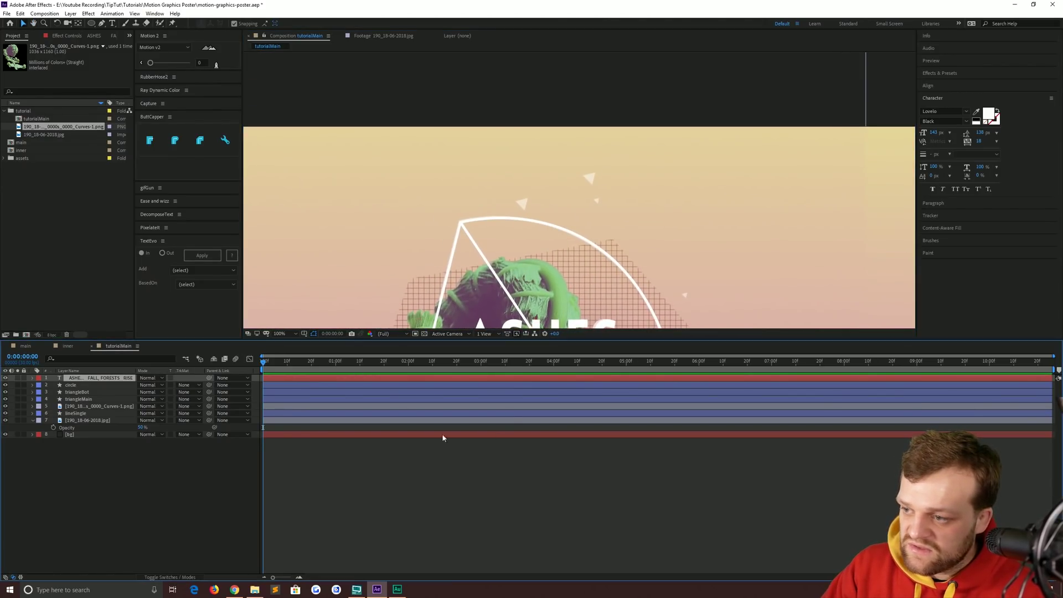
{"action": "left_click", "coordinate": [443, 438]}
{"action": "left_click_drag", "start_coordinate": [91, 23], "coordinate": [115, 43]}
{"action": "scroll", "coordinate": [529, 184], "scroll_direction": "up", "scroll_amount": 4}
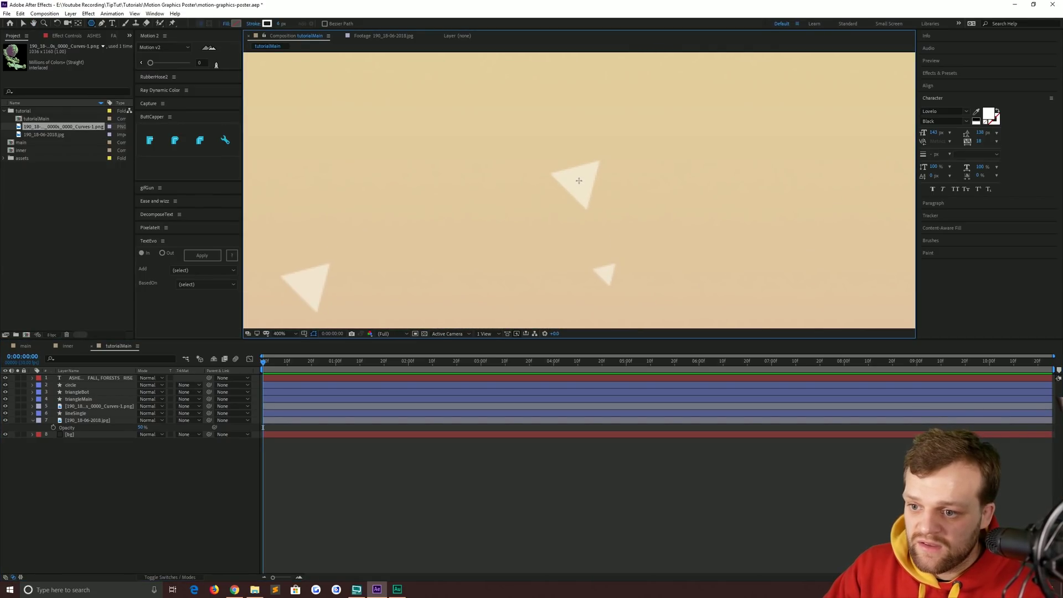
{"action": "left_click_drag", "start_coordinate": [579, 181], "coordinate": [576, 147]}
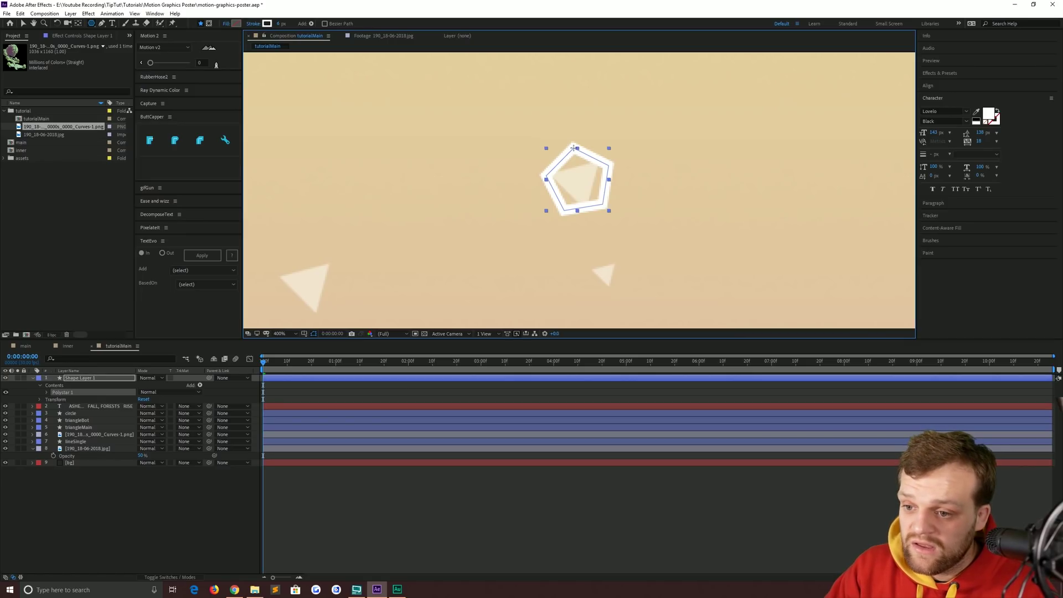
{"action": "mouse_move", "coordinate": [575, 148]}
{"action": "left_mouse_down"}
{"action": "mouse_move", "coordinate": [575, 138]}
{"action": "mouse_move", "coordinate": [590, 169]}
{"action": "mouse_move", "coordinate": [603, 157]}
{"action": "left_mouse_up"}
{"action": "key", "text": "Down"}
{"action": "key", "text": "Down"}
{"action": "key", "text": "Up"}
{"action": "key", "text": "Up"}
{"action": "key", "text": "Up"}
{"action": "key", "text": "Down"}
{"action": "key", "text": "Down"}
{"action": "key", "text": "Down"}
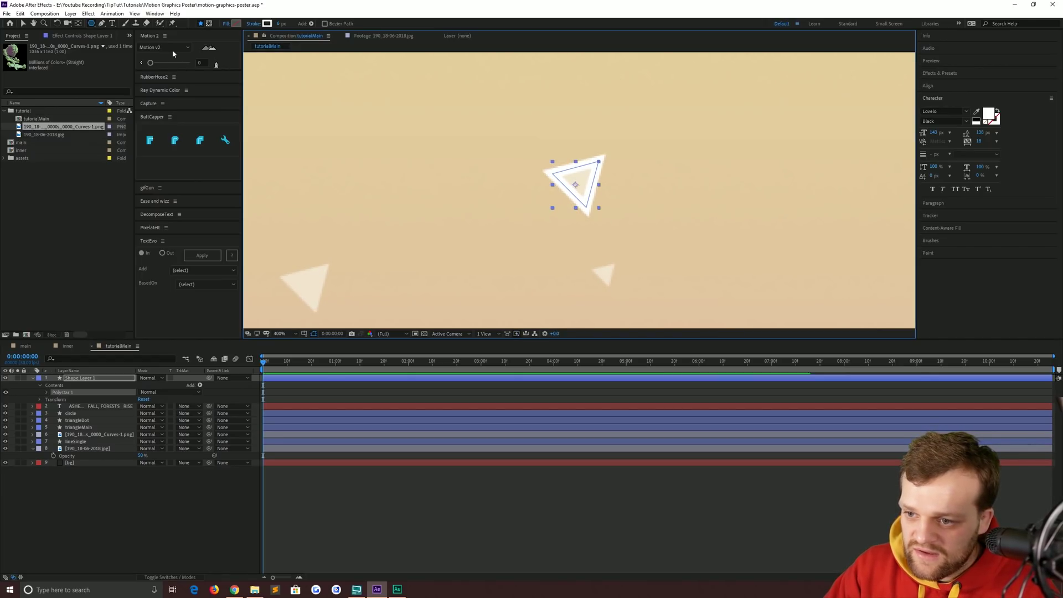
Remove the small triangle's stroke and give it a solid white fill.
{"action": "left_click", "coordinate": [267, 23], "text": "alt"}
{"action": "left_click", "coordinate": [266, 24], "text": "alt"}
{"action": "left_click", "coordinate": [237, 24]}
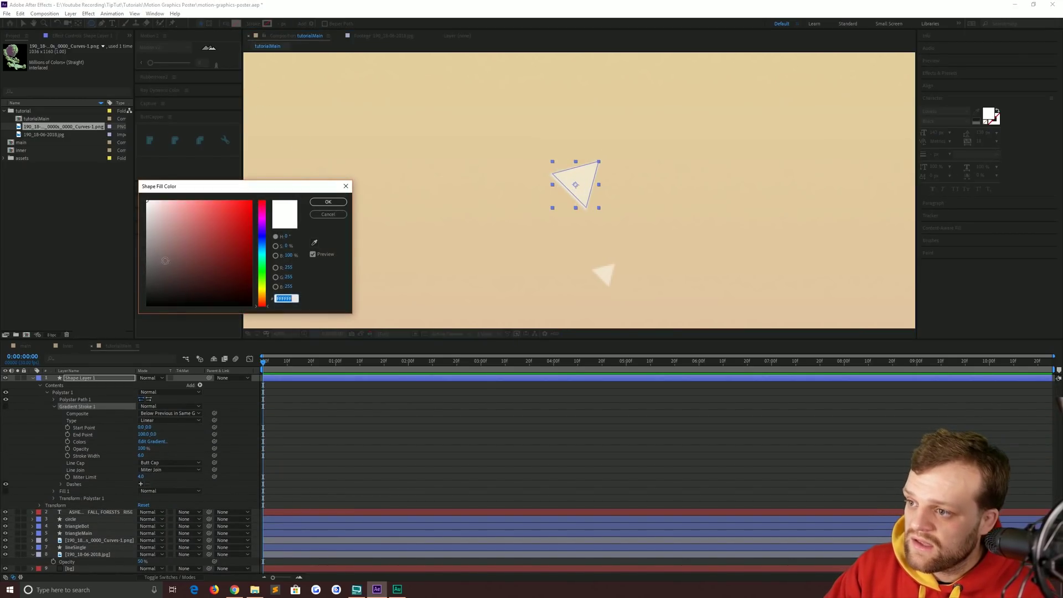
{"action": "left_click_drag", "start_coordinate": [165, 258], "coordinate": [132, 181]}
{"action": "key", "text": "Return"}
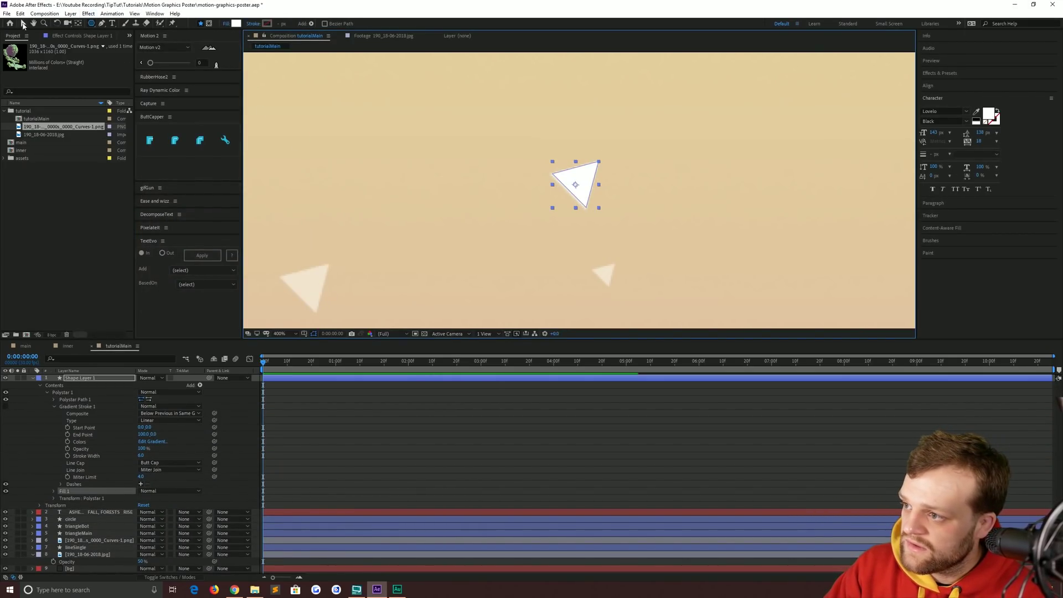
Move the small triangle's anchor point to its visual centre with snapping turned off, and re-enable snapping.
{"action": "left_click", "coordinate": [645, 204]}
{"action": "left_click", "coordinate": [574, 187]}
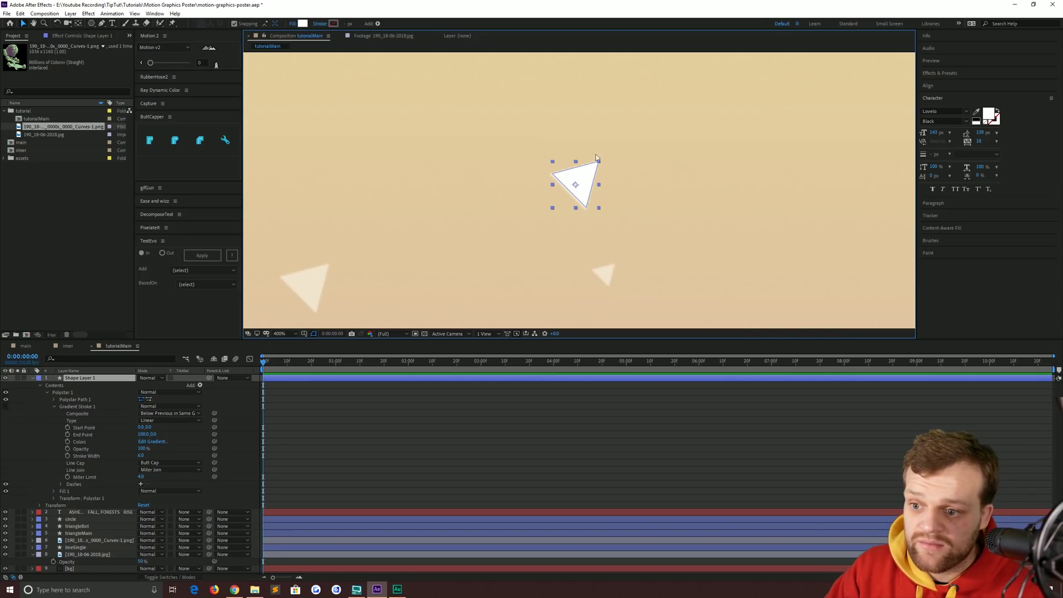
{"action": "left_click", "coordinate": [78, 24]}
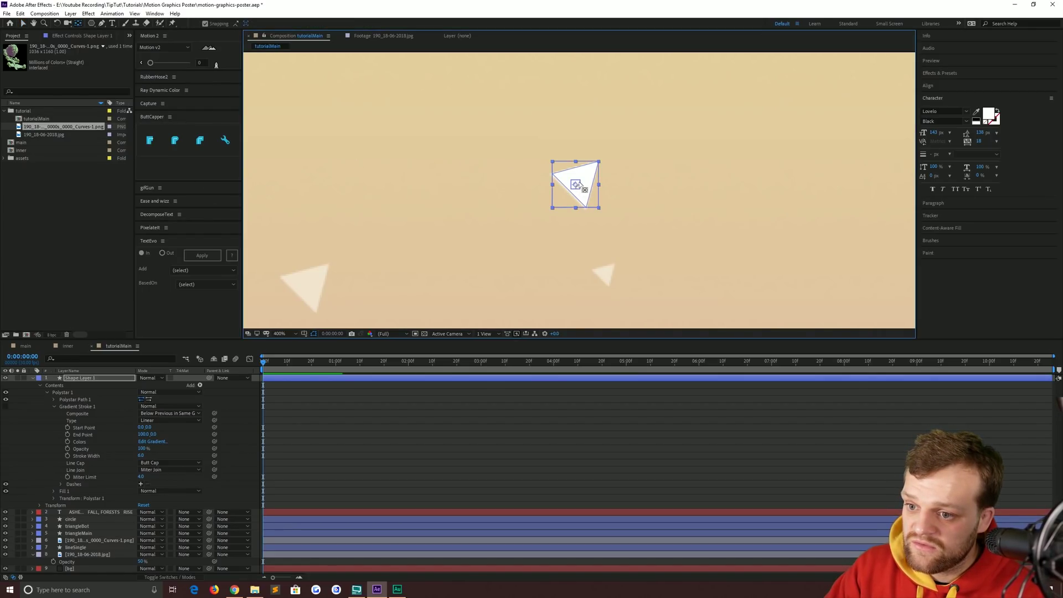
{"action": "left_click_drag", "start_coordinate": [576, 185], "coordinate": [599, 162]}
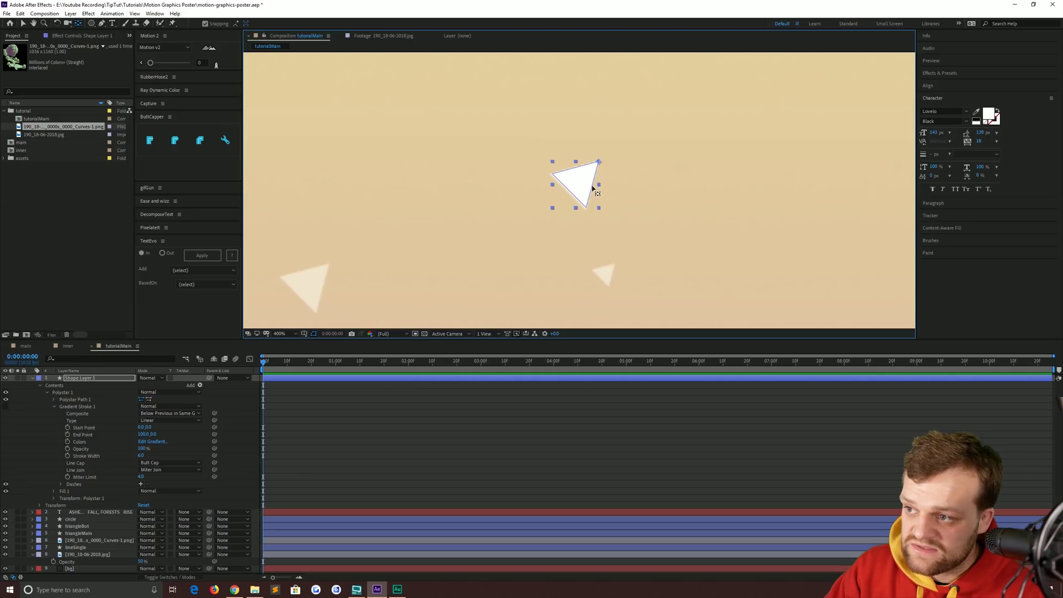
{"action": "mouse_move", "coordinate": [584, 183]}
{"action": "left_mouse_down"}
{"action": "mouse_move", "coordinate": [566, 187]}
{"action": "mouse_move", "coordinate": [574, 176]}
{"action": "mouse_move", "coordinate": [575, 187]}
{"action": "left_mouse_up"}
{"action": "left_click", "coordinate": [205, 23]}
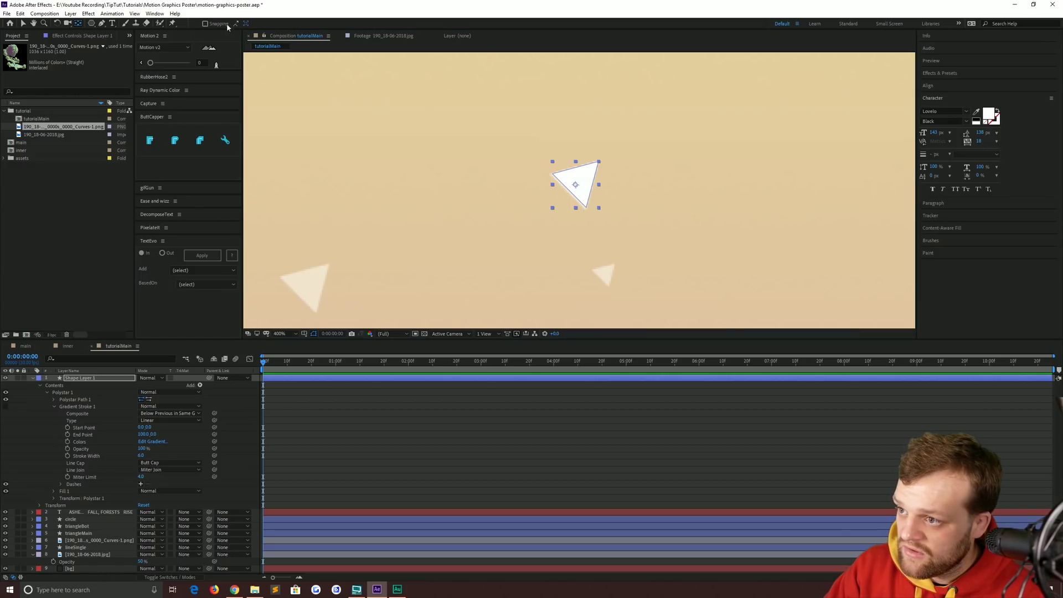
{"action": "scroll", "coordinate": [573, 180], "scroll_direction": "up", "scroll_amount": 1}
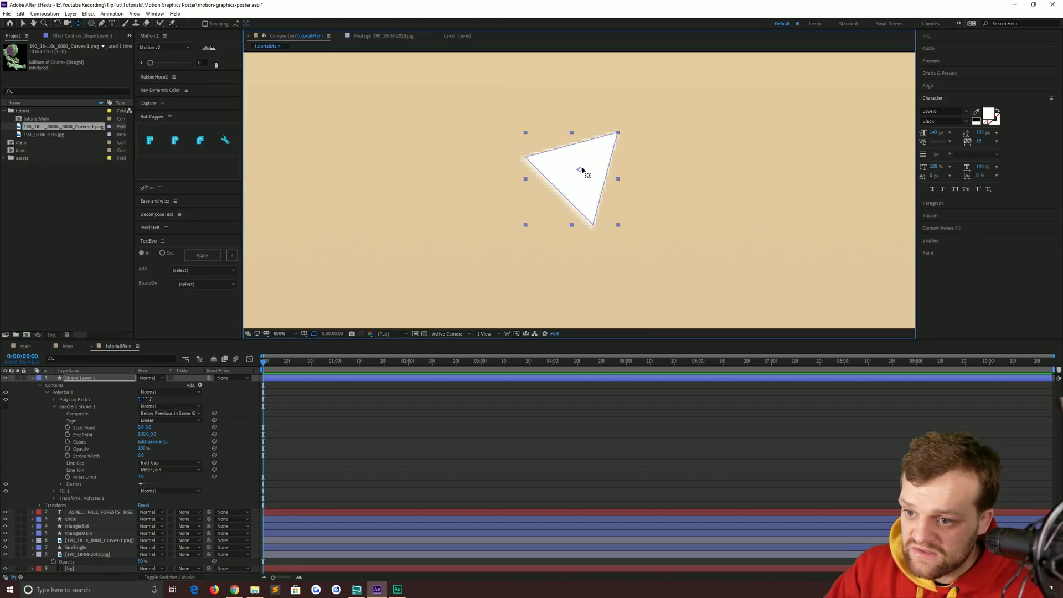
{"action": "left_click_drag", "start_coordinate": [580, 170], "coordinate": [579, 171]}
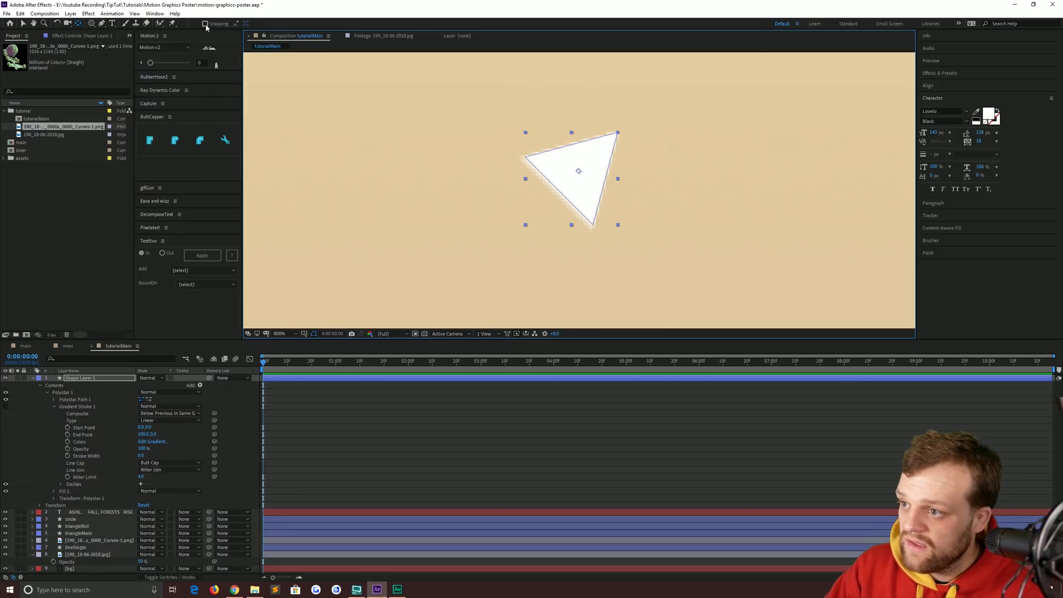
{"action": "left_click", "coordinate": [206, 24]}
{"action": "left_click", "coordinate": [26, 27]}
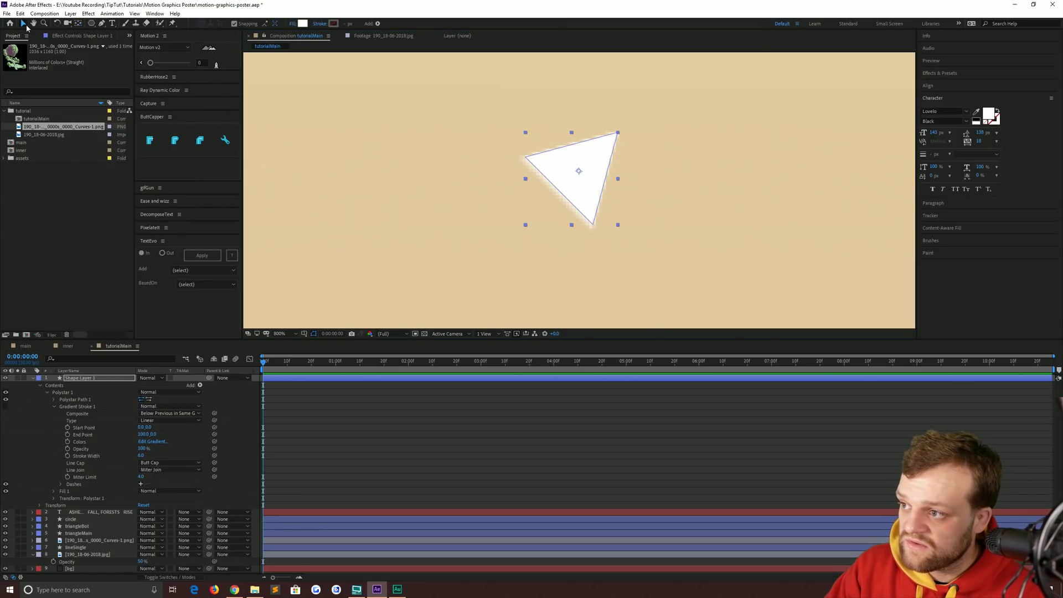
Rename the small triangle's shape layer as triangleSmall and collapse its properties.
{"action": "scroll", "coordinate": [559, 229], "scroll_direction": "down", "scroll_amount": 2}
{"action": "left_click", "coordinate": [254, 399]}
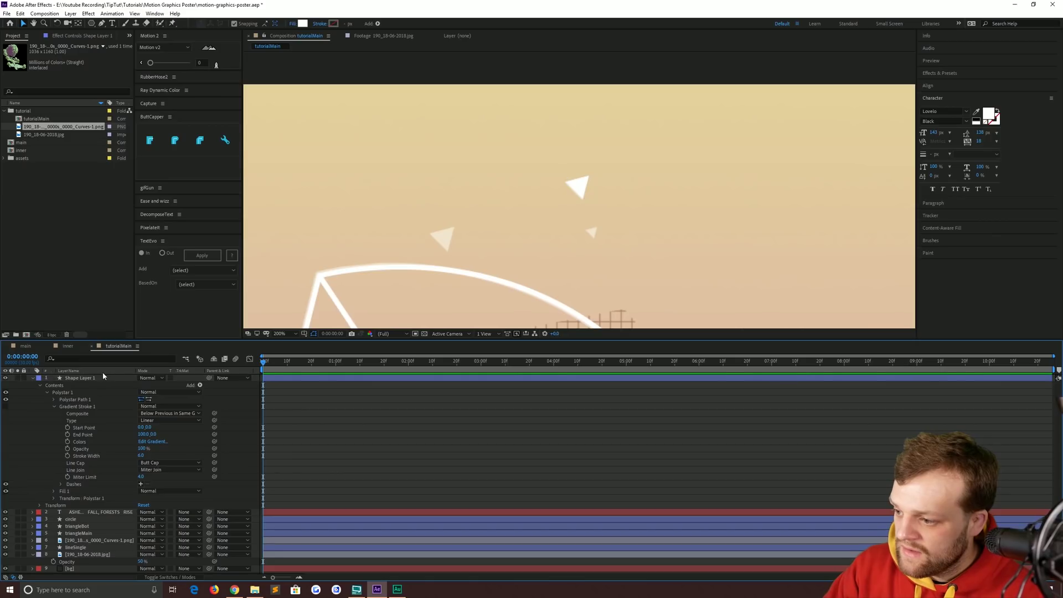
{"action": "left_click", "coordinate": [95, 379]}
{"action": "key", "text": "Return"}
{"action": "type", "text": "triangle"}
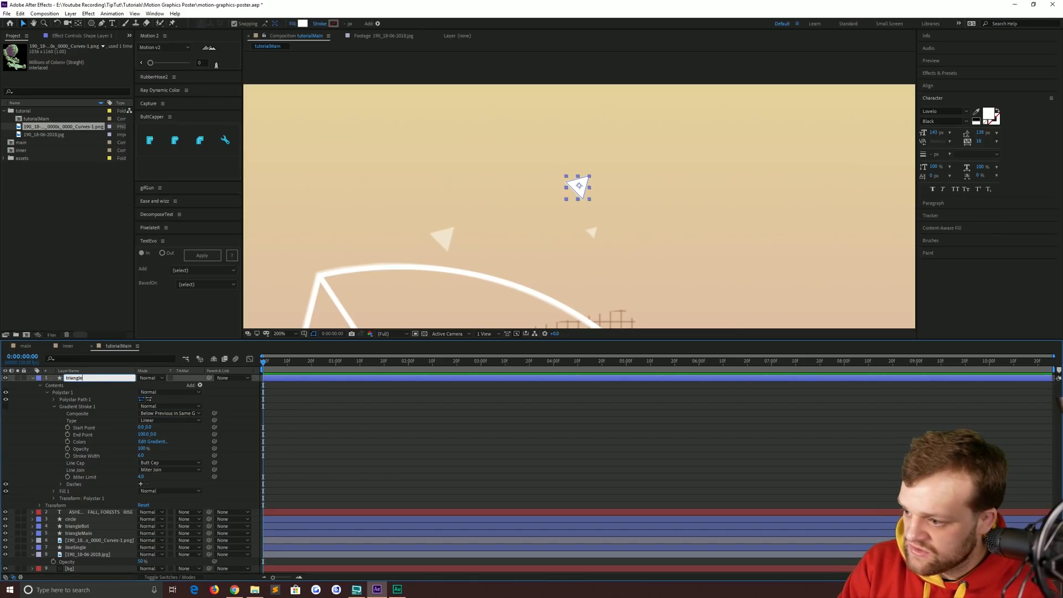
{"action": "type", "text": "S"}
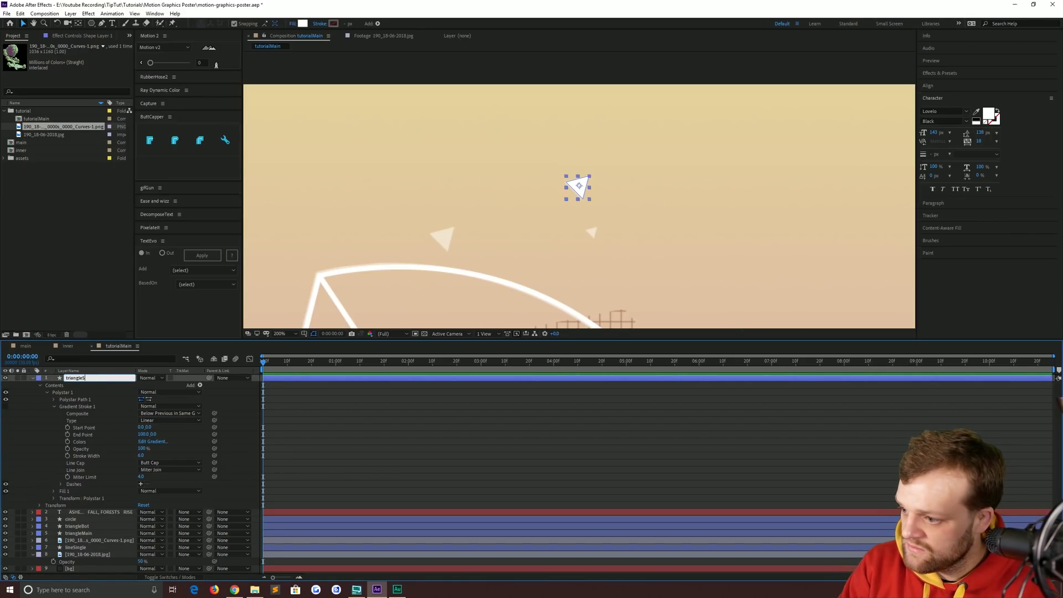
{"action": "type", "text": "mall"}
{"action": "key", "text": "Return"}
{"action": "key", "text": "u"}
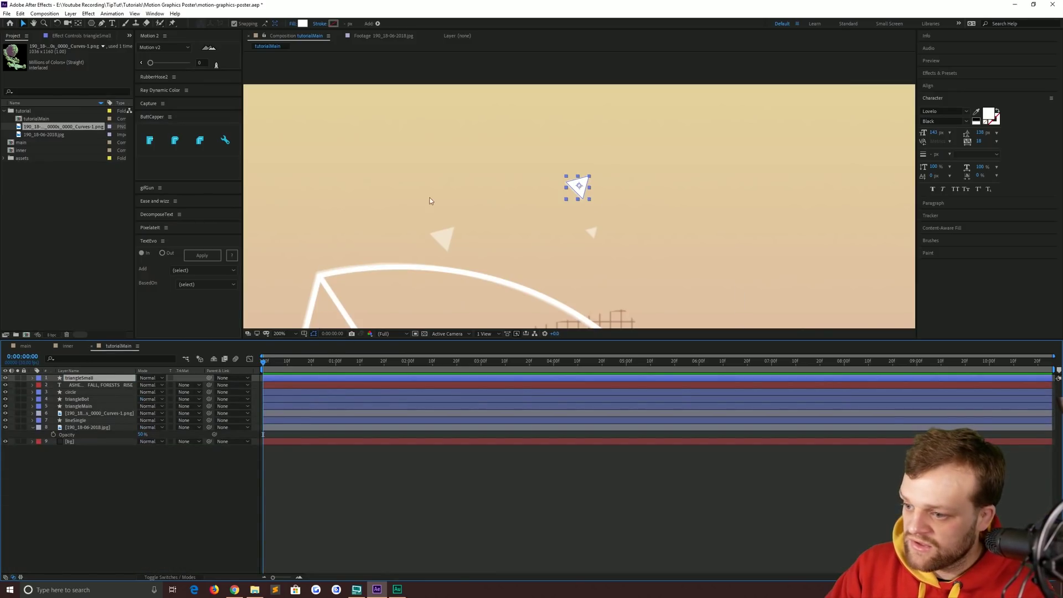
Duplicate the triangleSmall layer and nudge the copy down toward the smaller triangle in the reference image.
{"action": "scroll", "coordinate": [569, 219], "scroll_direction": "down", "scroll_amount": 1}
{"action": "key", "text": "space"}
{"action": "left_click_drag", "start_coordinate": [548, 265], "coordinate": [563, 152]}
{"action": "mouse_move", "coordinate": [642, 207]}
{"action": "left_mouse_down"}
{"action": "mouse_move", "coordinate": [620, 2]}
{"action": "mouse_move", "coordinate": [566, 287]}
{"action": "mouse_move", "coordinate": [518, 272]}
{"action": "left_mouse_up"}
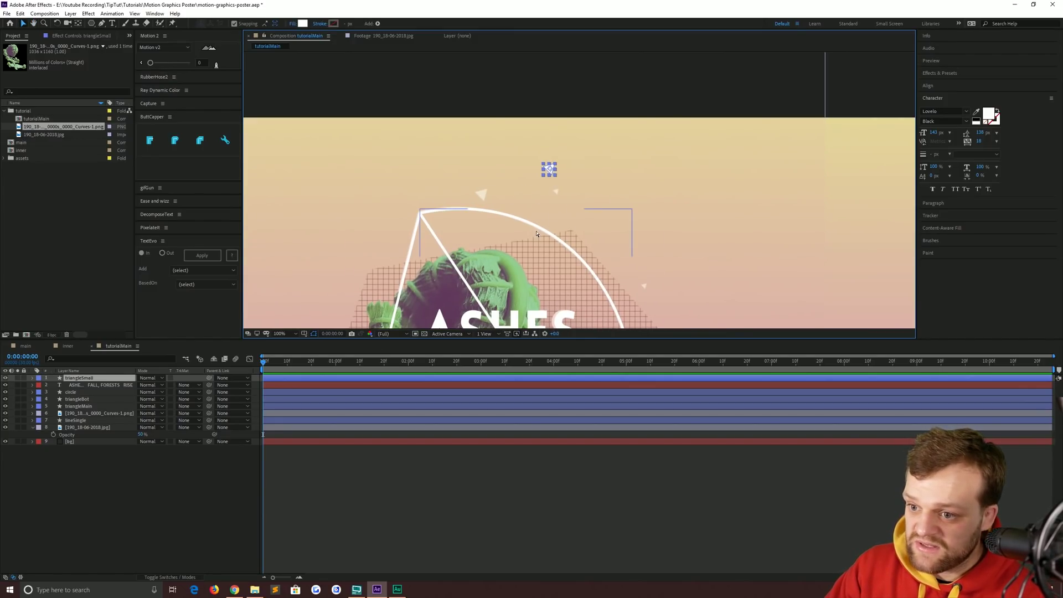
{"action": "key", "text": "ctrl+d"}
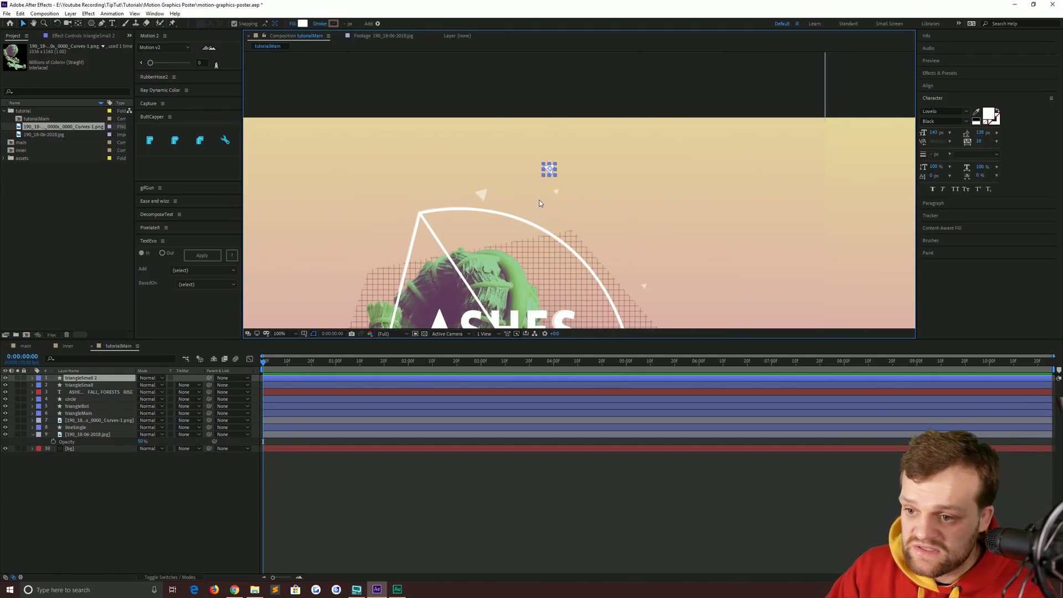
{"action": "key", "text": "shift+Down"}
{"action": "key", "text": "shift+Down"}
{"action": "key", "text": "shift+Down"}
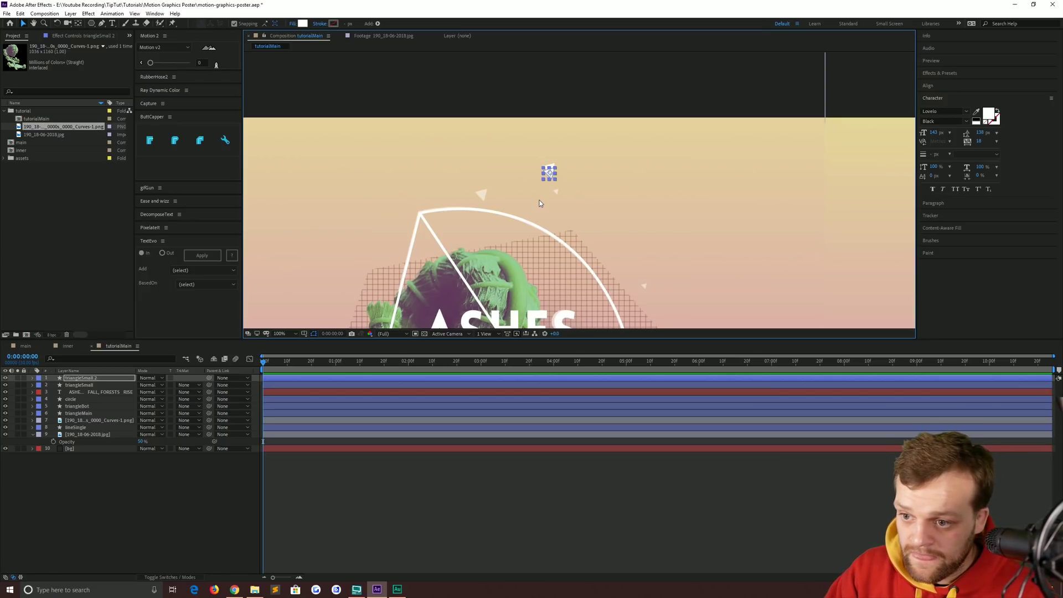
Scale down the duplicated small triangle, rotate it about 120°, and match it to the tiny reference triangle above the circle.
{"action": "scroll", "coordinate": [554, 183], "scroll_direction": "up", "scroll_amount": 5}
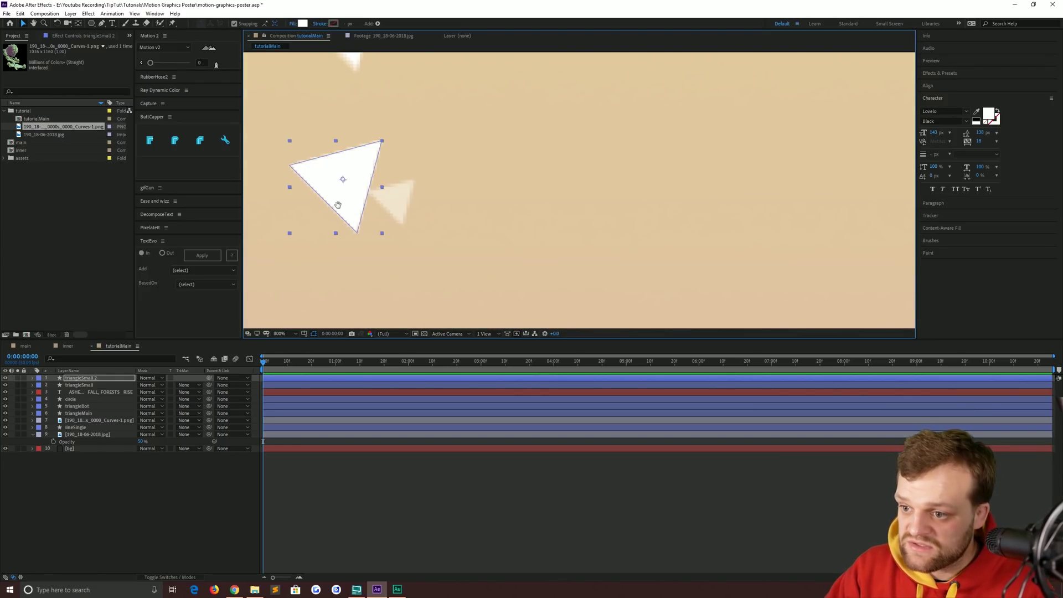
{"action": "left_click_drag", "start_coordinate": [332, 210], "coordinate": [554, 147]}
{"action": "left_click_drag", "start_coordinate": [594, 176], "coordinate": [617, 156]}
{"action": "key", "text": "r"}
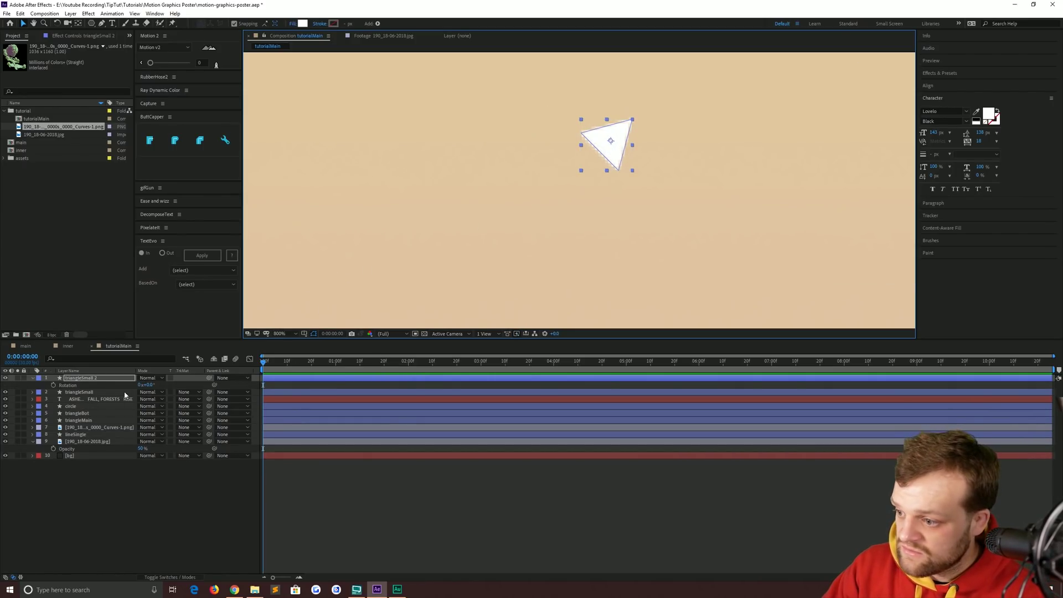
{"action": "left_click_drag", "start_coordinate": [149, 384], "coordinate": [200, 384]}
{"action": "key", "text": "comma"}
{"action": "key", "text": "comma"}
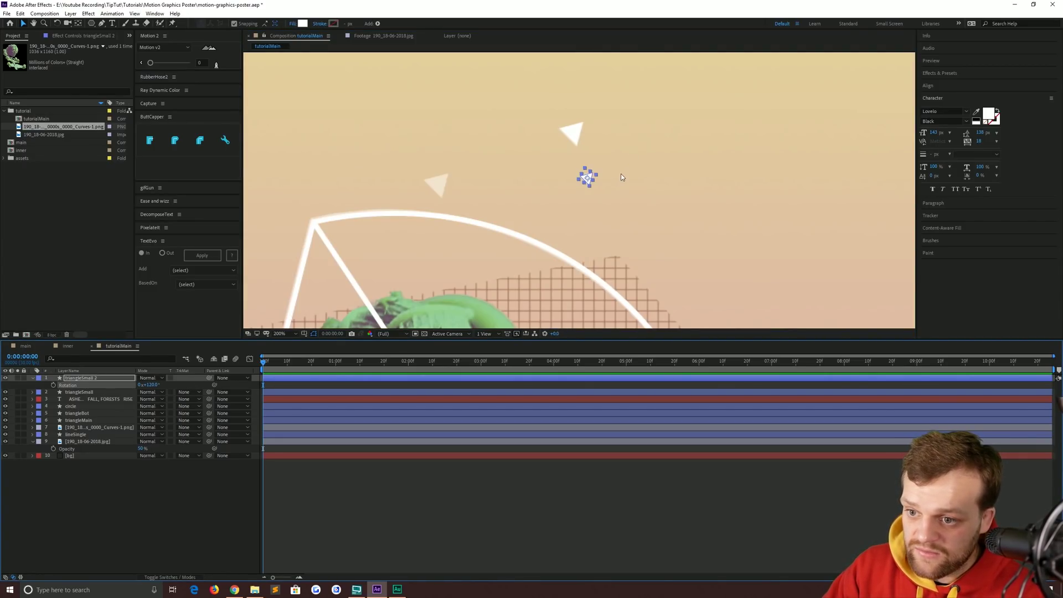
{"action": "key", "text": "comma"}
{"action": "left_click", "coordinate": [620, 174]}
{"action": "key", "text": "space"}
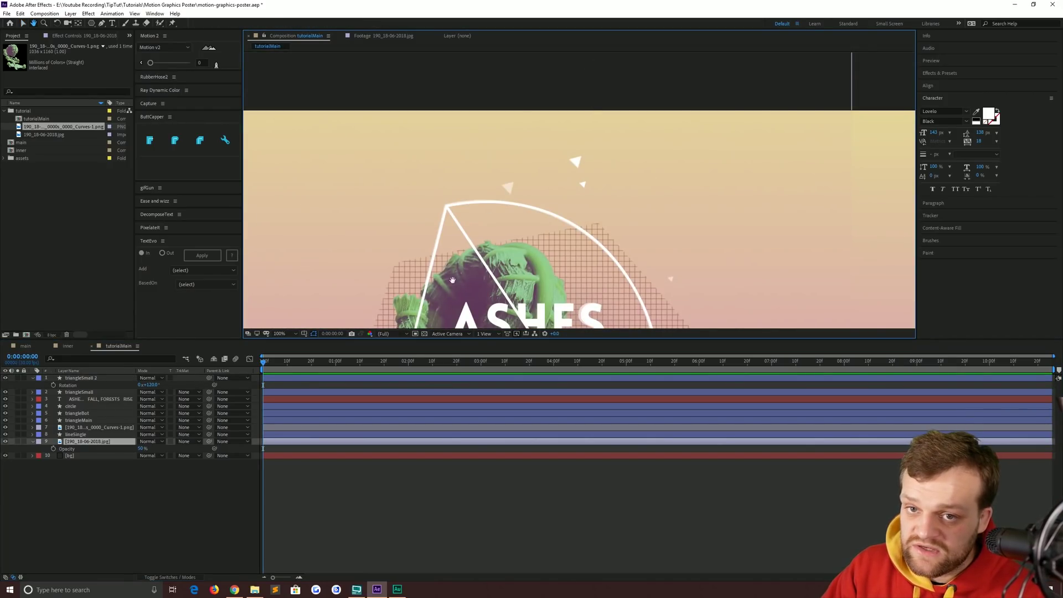
{"action": "left_click_drag", "start_coordinate": [449, 285], "coordinate": [479, 251]}
{"action": "mouse_move", "coordinate": [586, 214]}
{"action": "left_mouse_down"}
{"action": "mouse_move", "coordinate": [561, 198]}
{"action": "mouse_move", "coordinate": [584, 208]}
{"action": "left_mouse_up"}
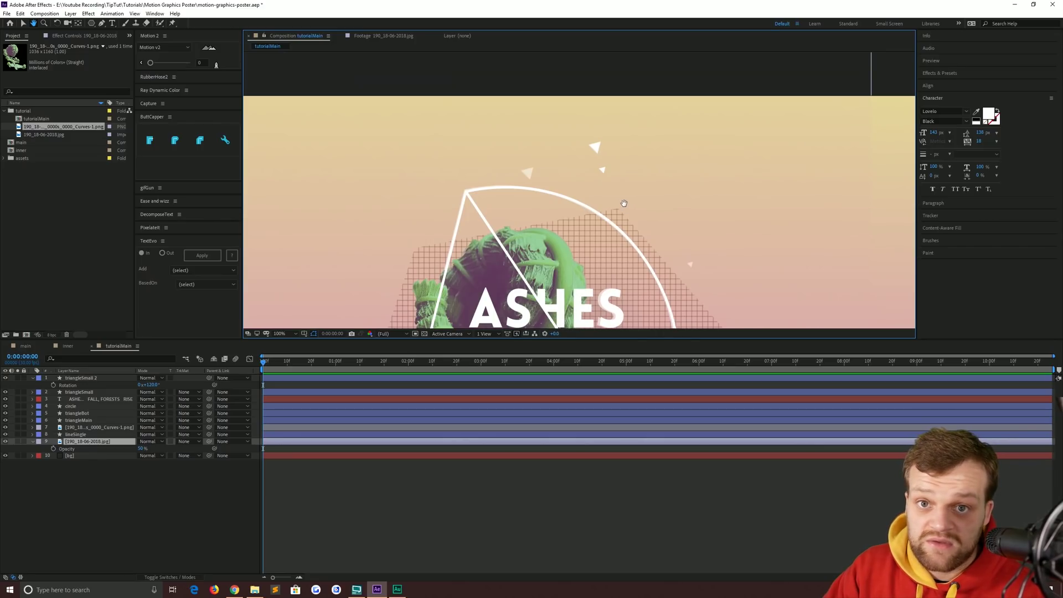
Duplicate the rotated tiny triangle and place the copy over the reference triangle outside the circle's upper-right edge.
{"action": "left_click", "coordinate": [617, 210]}
{"action": "key", "text": "ctrl+d"}
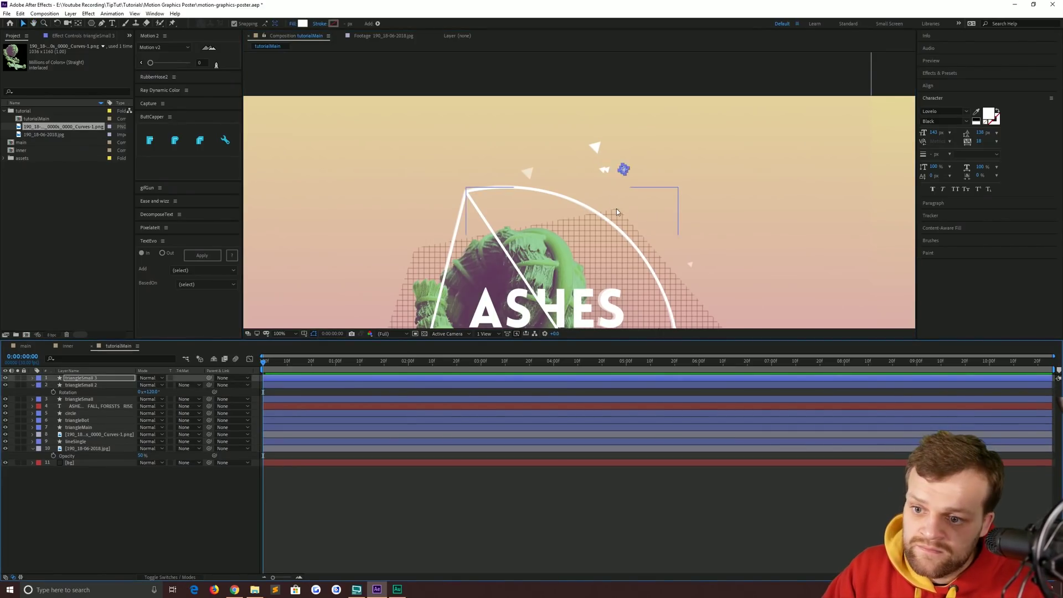
{"action": "key", "text": "shift+Down"}
{"action": "key", "text": "shift+Down"}
{"action": "key", "text": "shift+Down"}
{"action": "key", "text": "shift+Down"}
{"action": "key", "text": "shift+Down"}
{"action": "scroll", "coordinate": [618, 212], "scroll_direction": "up", "scroll_amount": 1}
{"action": "left_click_drag", "start_coordinate": [754, 290], "coordinate": [530, 148]}
{"action": "scroll", "coordinate": [565, 214], "scroll_direction": "up", "scroll_amount": 2}
{"action": "scroll", "coordinate": [565, 213], "scroll_direction": "down", "scroll_amount": 3}
Duplicate the larger small triangle and move the copy onto the reference triangle just above the circle outline.
{"action": "left_click", "coordinate": [599, 119]}
{"action": "key", "text": "ctrl+d"}
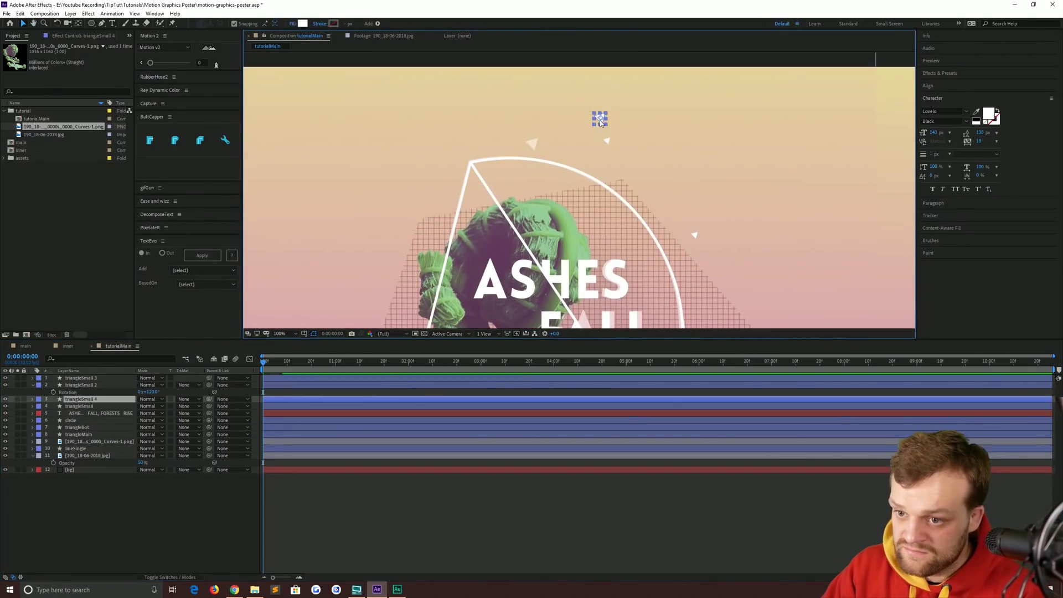
{"action": "key", "text": "shift+Left"}
{"action": "key", "text": "shift+Left"}
{"action": "key", "text": "shift+Left"}
{"action": "key", "text": "shift+Left"}
{"action": "key", "text": "shift+Left"}
{"action": "key", "text": "shift+Left"}
{"action": "key", "text": "shift+Left"}
{"action": "key", "text": "shift+Left"}
{"action": "key", "text": "shift+Left"}
{"action": "key", "text": "shift+Left"}
{"action": "key", "text": "shift+Left"}
{"action": "key", "text": "shift+Left"}
{"action": "key", "text": "shift+Down"}
{"action": "key", "text": "shift+Down"}
{"action": "key", "text": "shift+Down"}
{"action": "key", "text": "shift+Down"}
{"action": "key", "text": "shift+Down"}
Duplicate the larger small triangle again and place the copy on the reference triangle beside the fern's lower-right fronds.
{"action": "scroll", "coordinate": [604, 113], "scroll_direction": "down", "scroll_amount": 1}
{"action": "left_click", "coordinate": [598, 65]}
{"action": "key", "text": "ctrl+d"}
{"action": "left_click_drag", "start_coordinate": [603, 144], "coordinate": [604, 109]}
{"action": "key", "text": "shift+Down"}
{"action": "key", "text": "shift+Down"}
{"action": "key", "text": "shift+Down"}
{"action": "key", "text": "shift+Down"}
{"action": "key", "text": "shift+Down"}
{"action": "key", "text": "shift+Down"}
{"action": "key", "text": "shift+Down"}
{"action": "key", "text": "shift+Down"}
{"action": "key", "text": "shift+Down"}
{"action": "key", "text": "shift+Down"}
{"action": "key", "text": "shift+Down"}
{"action": "key", "text": "shift+Down"}
{"action": "key", "text": "shift+Down"}
{"action": "key", "text": "shift+Down"}
{"action": "key", "text": "shift+Down"}
{"action": "key", "text": "shift+Down"}
{"action": "key", "text": "shift+Down"}
{"action": "key", "text": "shift+Down"}
{"action": "key", "text": "shift+Down"}
{"action": "key", "text": "shift+Down"}
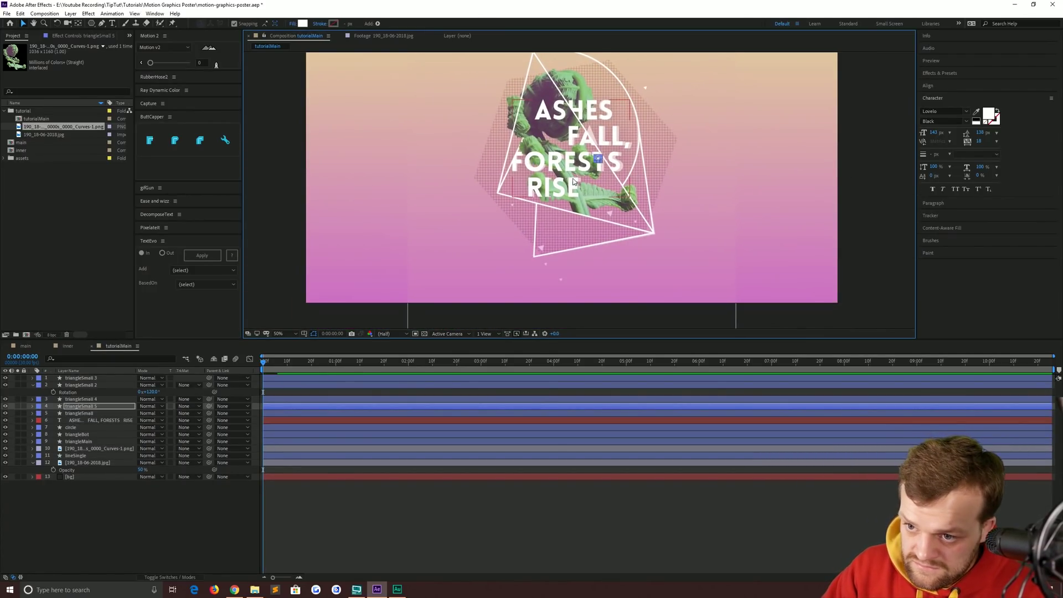
{"action": "key", "text": "shift+Right"}
{"action": "key", "text": "shift+Right"}
{"action": "scroll", "coordinate": [607, 219], "scroll_direction": "up", "scroll_amount": 2}
{"action": "scroll", "coordinate": [603, 178], "scroll_direction": "down", "scroll_amount": 3}
{"action": "scroll", "coordinate": [664, 171], "scroll_direction": "up", "scroll_amount": 2}
Duplicate that triangle once more and position the copy on the reference triangle inside the bottom triangle's lower-left corner.
{"action": "key", "text": "ctrl+d"}
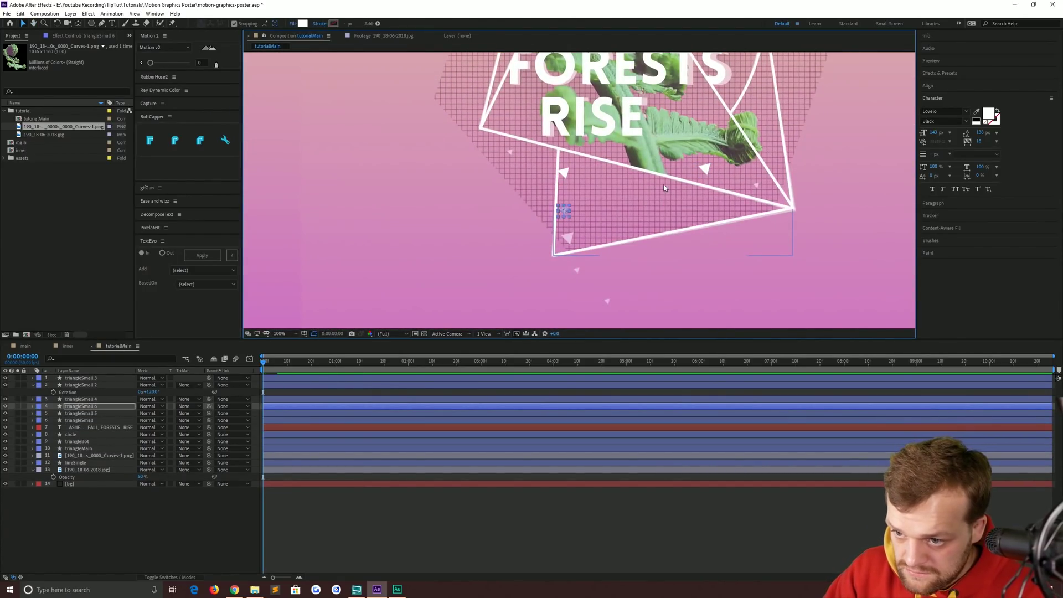
{"action": "scroll", "coordinate": [612, 120], "scroll_direction": "up", "scroll_amount": 4}
{"action": "scroll", "coordinate": [612, 119], "scroll_direction": "down", "scroll_amount": 4}
Duplicate the tiny triangle twice and place the copies on the reference triangles near the main triangle's lower-right and lower-left corners.
{"action": "left_click", "coordinate": [628, 110]}
{"action": "key", "text": "ctrl+d"}
{"action": "left_click_drag", "start_coordinate": [628, 110], "coordinate": [664, 258]}
{"action": "scroll", "coordinate": [664, 258], "scroll_direction": "up", "scroll_amount": 3}
{"action": "scroll", "coordinate": [784, 175], "scroll_direction": "down", "scroll_amount": 5}
{"action": "key", "text": "ctrl+d"}
{"action": "scroll", "coordinate": [656, 197], "scroll_direction": "up", "scroll_amount": 4}
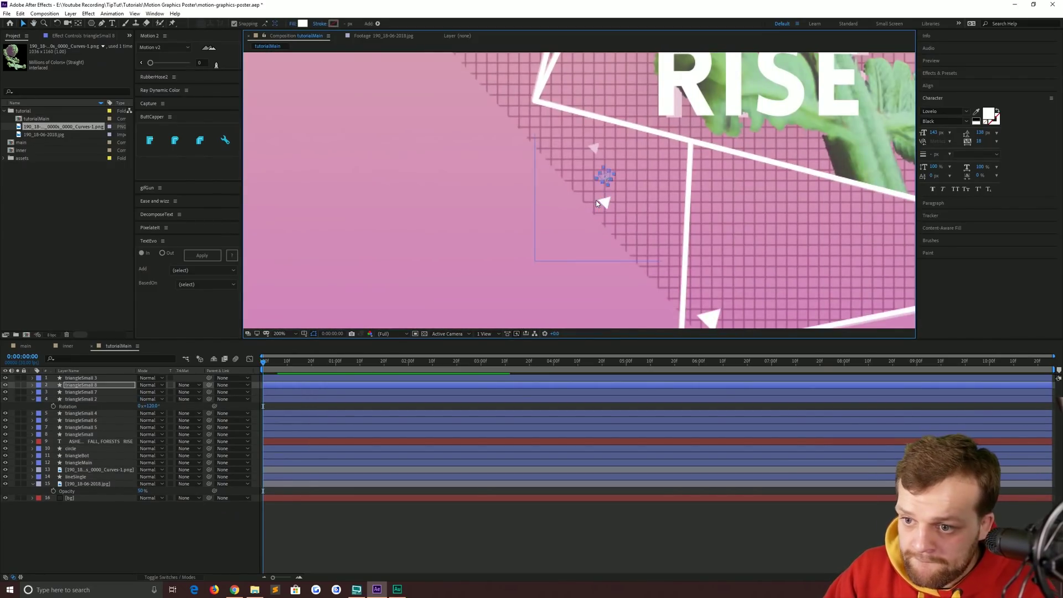
{"action": "scroll", "coordinate": [596, 201], "scroll_direction": "down", "scroll_amount": 1}
Make two more tiny triangle copies and place them on the two reference triangles below the bottom triangle outline.
{"action": "scroll", "coordinate": [608, 211], "scroll_direction": "down", "scroll_amount": 5}
{"action": "key", "text": "ctrl+d"}
{"action": "scroll", "coordinate": [723, 176], "scroll_direction": "up", "scroll_amount": 4}
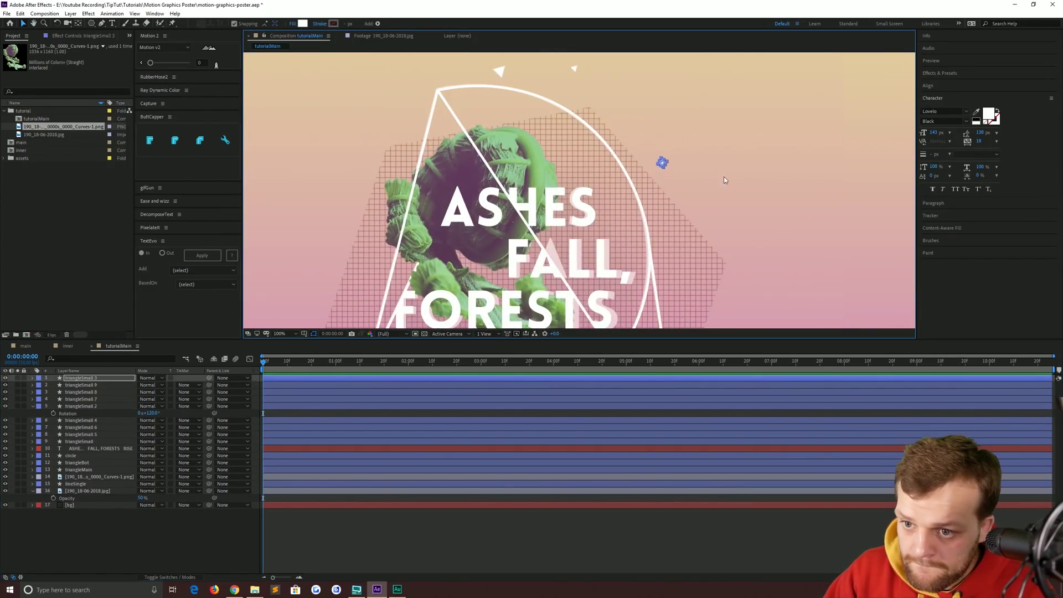
{"action": "scroll", "coordinate": [723, 176], "scroll_direction": "down", "scroll_amount": 1}
{"action": "left_click_drag", "start_coordinate": [490, 125], "coordinate": [567, 254]}
{"action": "scroll", "coordinate": [544, 272], "scroll_direction": "up", "scroll_amount": 4}
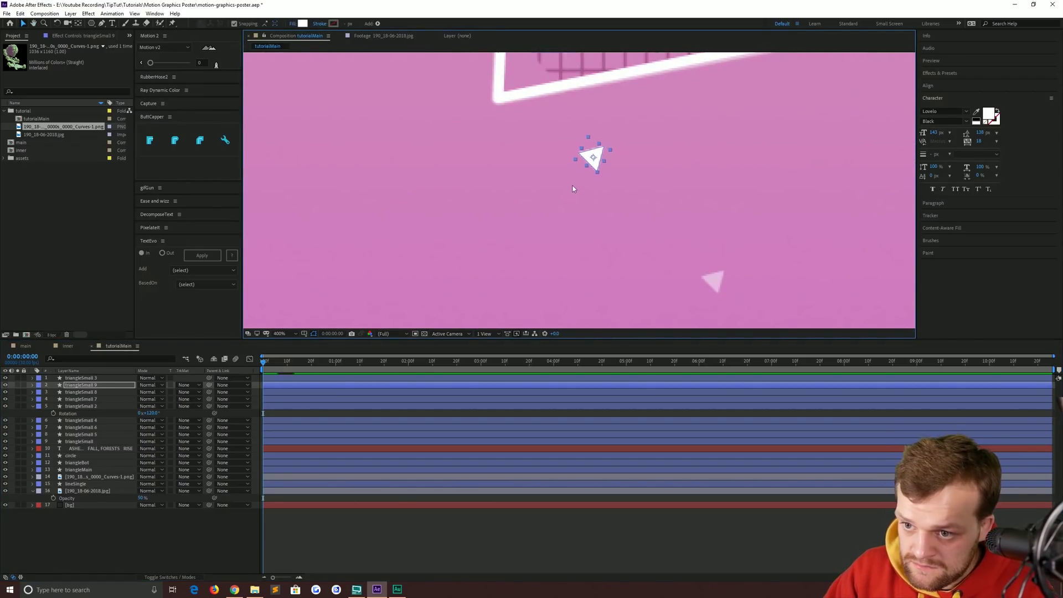
{"action": "key", "text": "ctrl+d"}
{"action": "left_click_drag", "start_coordinate": [653, 161], "coordinate": [717, 284]}
{"action": "scroll", "coordinate": [717, 284], "scroll_direction": "down", "scroll_amount": 3}
Select all the triangleSmall layers and collapse their revealed properties.
{"action": "key", "text": "shift+slash"}
{"action": "left_click", "coordinate": [83, 413]}
{"action": "left_click", "coordinate": [82, 378]}
{"action": "left_click", "coordinate": [89, 449], "text": "shift"}
{"action": "key", "text": "u"}
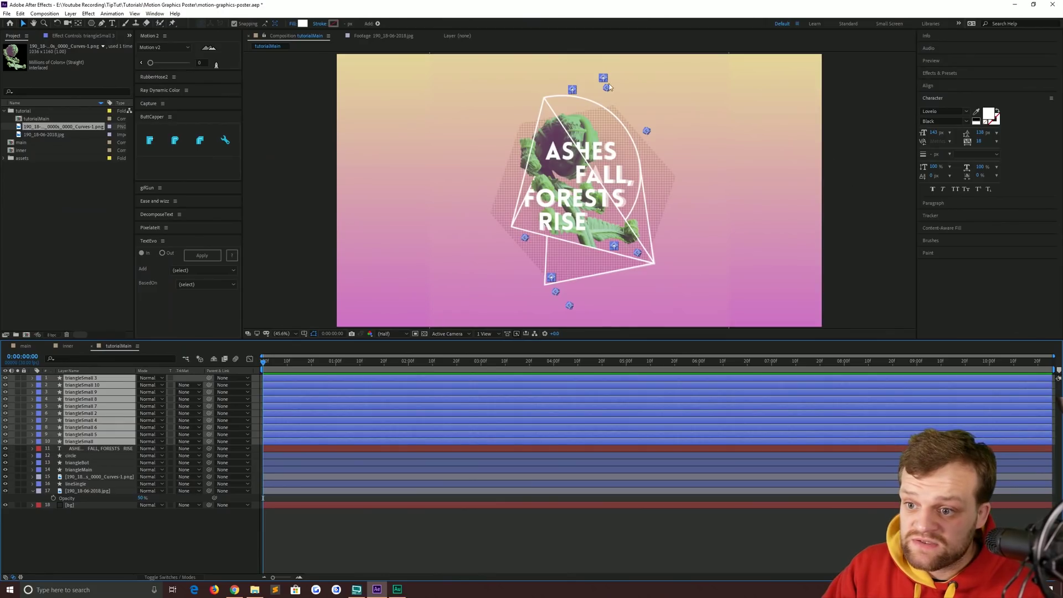
Compare the rebuilt artwork with the original poster by toggling the reference image layer's visibility, and leave it hidden.
{"action": "left_click", "coordinate": [303, 244]}
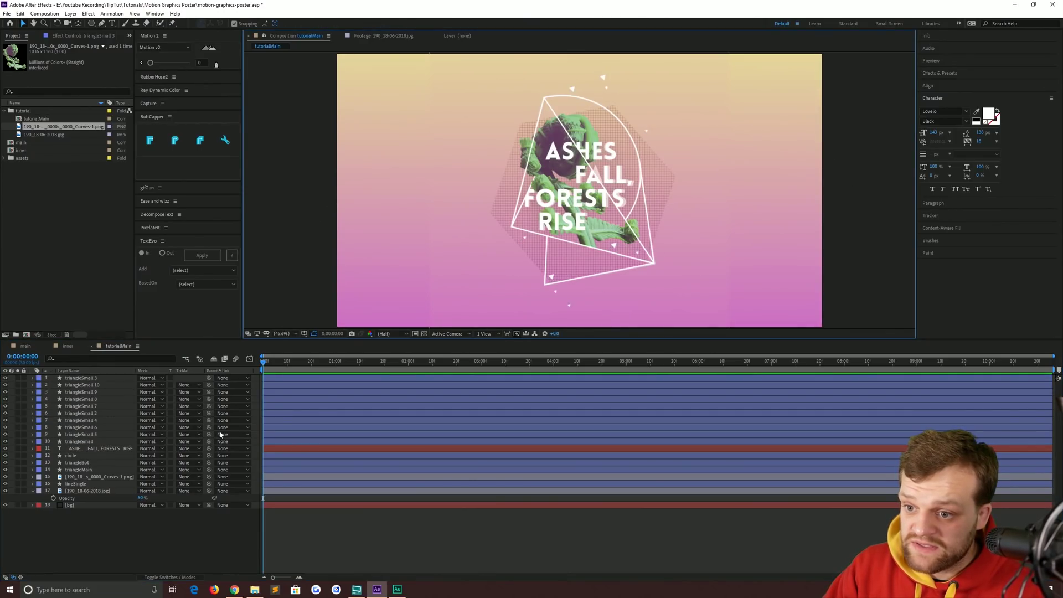
{"action": "left_click", "coordinate": [5, 490]}
{"action": "left_click", "coordinate": [5, 490]}
{"action": "left_click", "coordinate": [5, 490]}
{"action": "left_click", "coordinate": [4, 491]}
{"action": "left_click", "coordinate": [5, 491]}
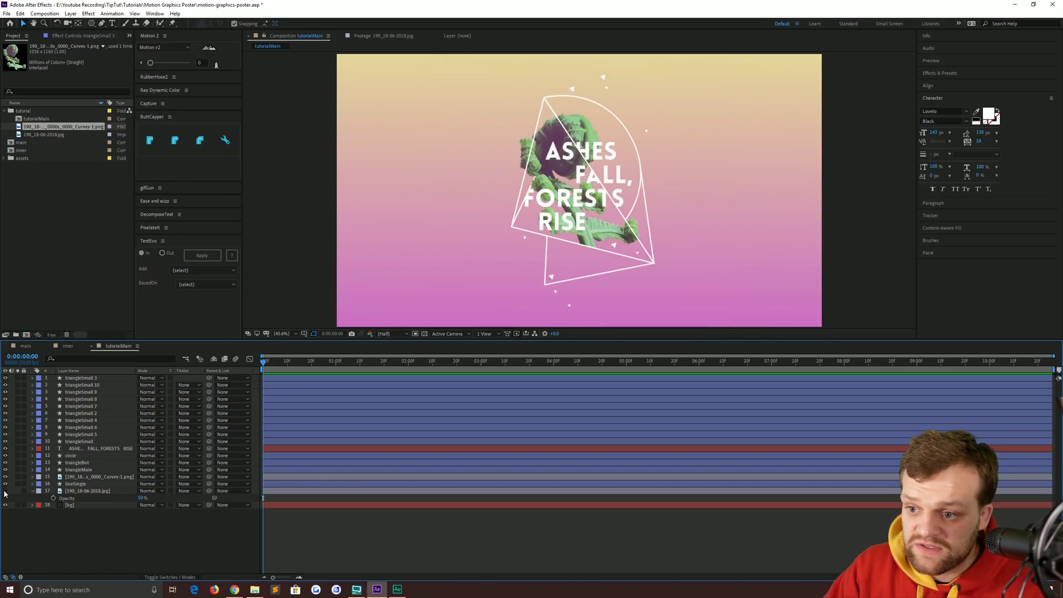
{"action": "left_click", "coordinate": [5, 491]}
{"action": "left_click", "coordinate": [5, 491]}
{"action": "left_click", "coordinate": [5, 491]}
{"action": "left_click", "coordinate": [5, 491]}
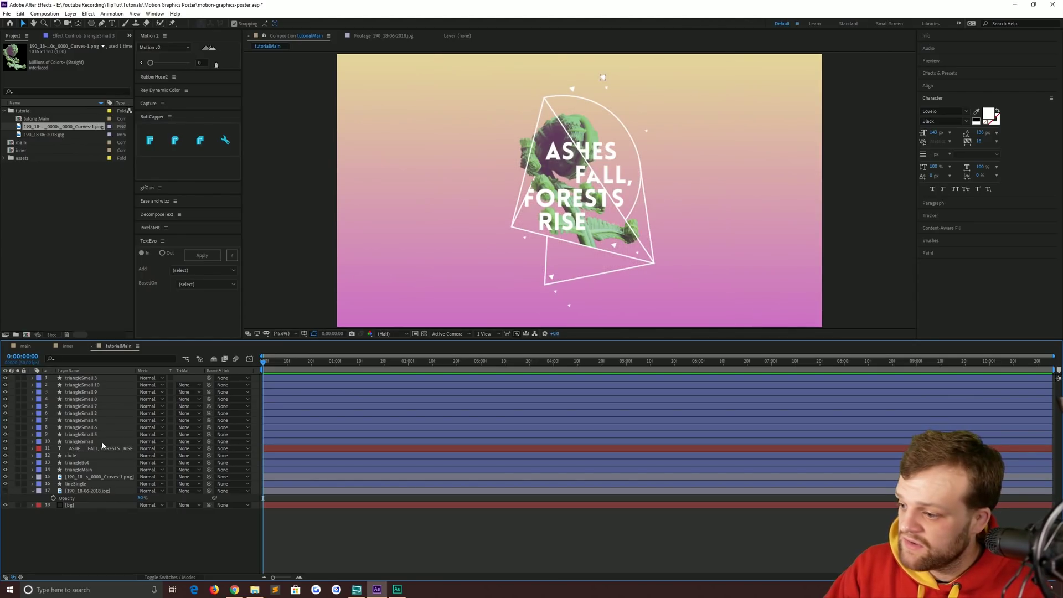
Set the label colour of all the triangleSmall layers to Sea Foam.
{"action": "left_click", "coordinate": [83, 442]}
{"action": "left_click", "coordinate": [83, 379], "text": "shift"}
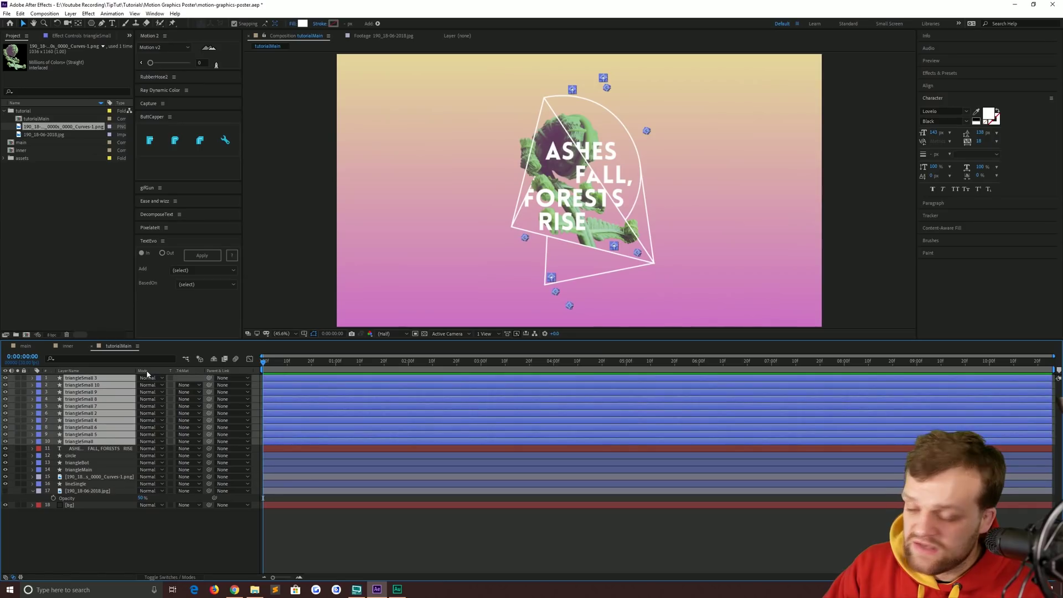
{"action": "left_click", "coordinate": [38, 400]}
{"action": "left_click", "coordinate": [77, 486]}
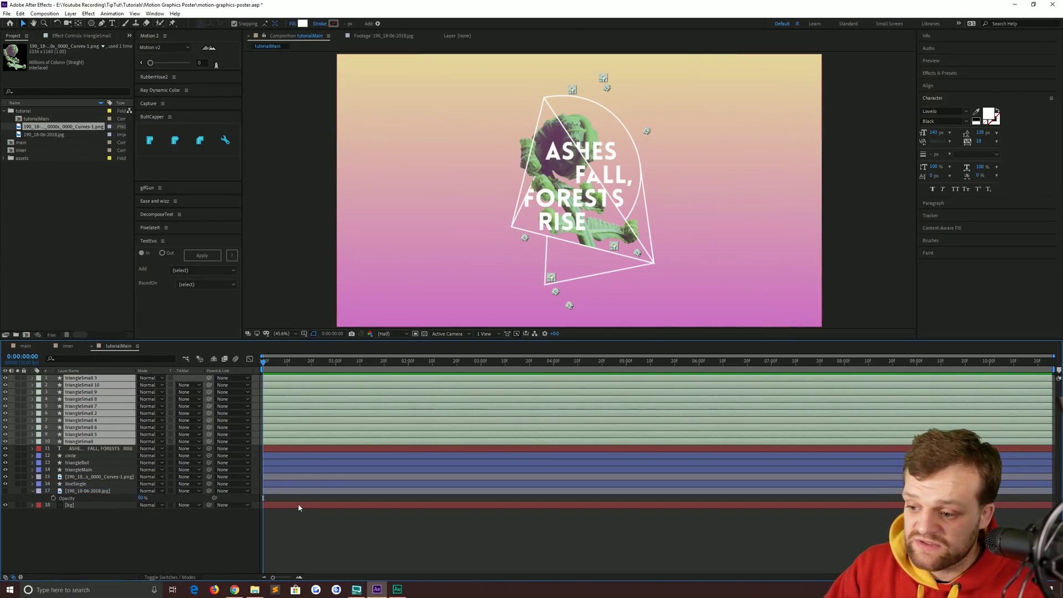
{"action": "left_click", "coordinate": [88, 551]}
Set the label colour of the circle, triangleBot, triangleMain and lineSingle layers to Brown.
{"action": "left_click", "coordinate": [100, 449]}
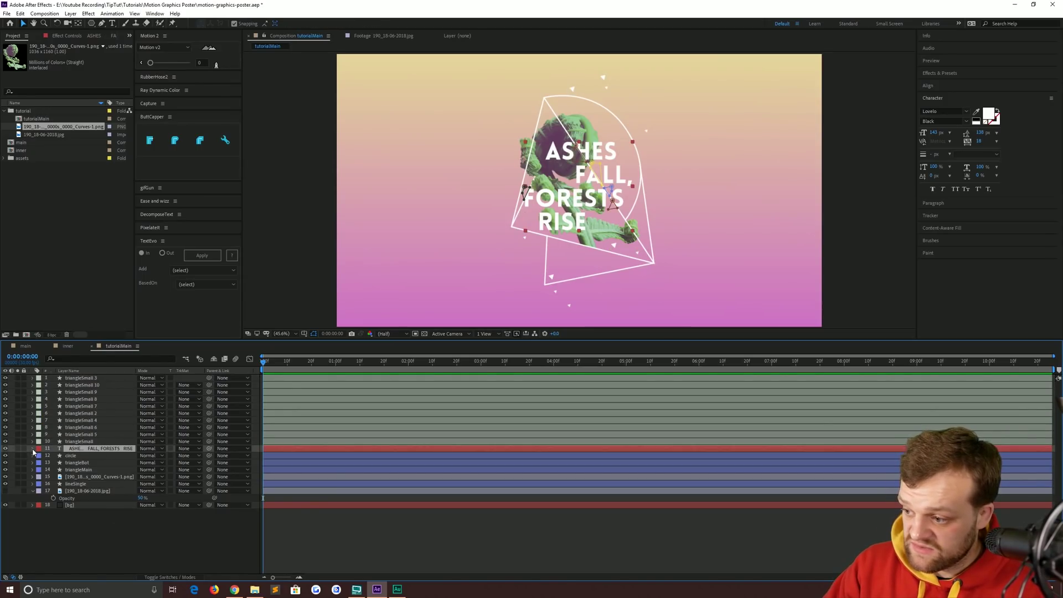
{"action": "left_click", "coordinate": [72, 456]}
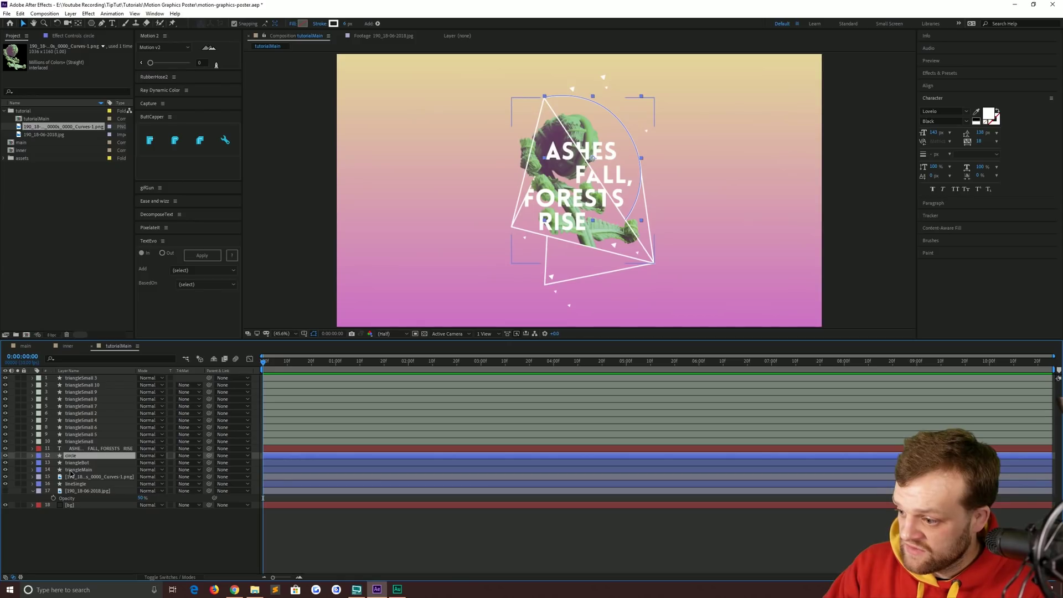
{"action": "left_click", "coordinate": [70, 470], "text": "shift"}
{"action": "left_click", "coordinate": [38, 469]}
{"action": "left_click", "coordinate": [61, 424]}
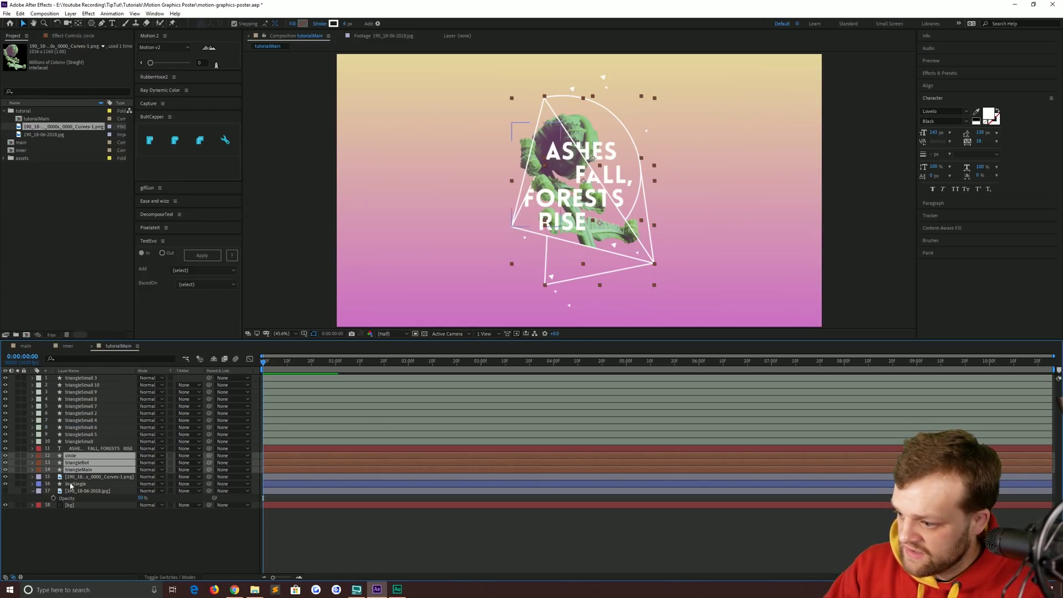
{"action": "left_click", "coordinate": [46, 483]}
{"action": "left_click", "coordinate": [39, 483]}
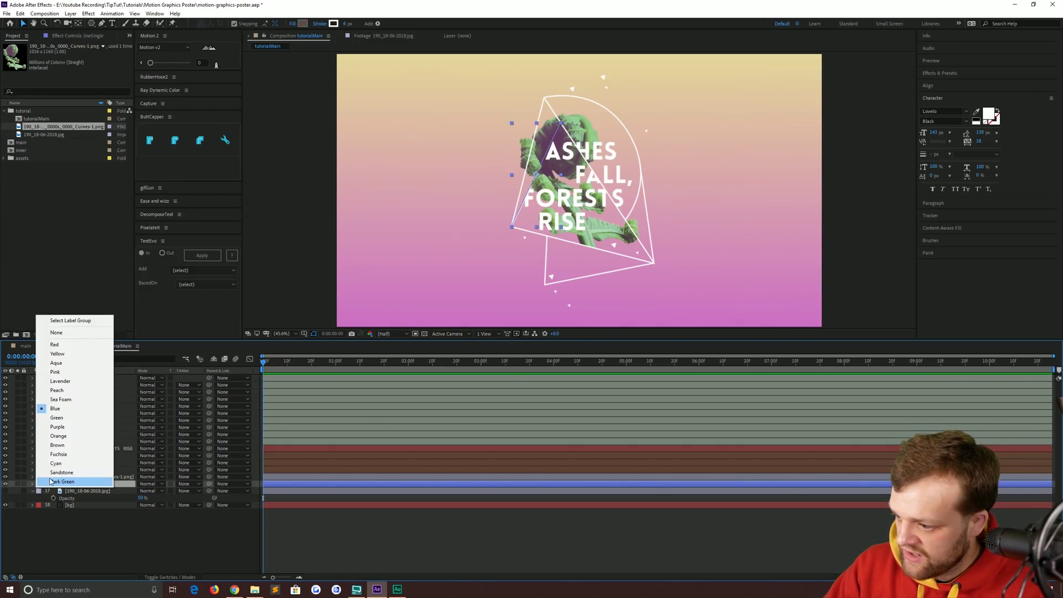
{"action": "left_click", "coordinate": [67, 445]}
Set the label colour of the fern PNG layer to Cyan.
{"action": "left_click", "coordinate": [79, 476]}
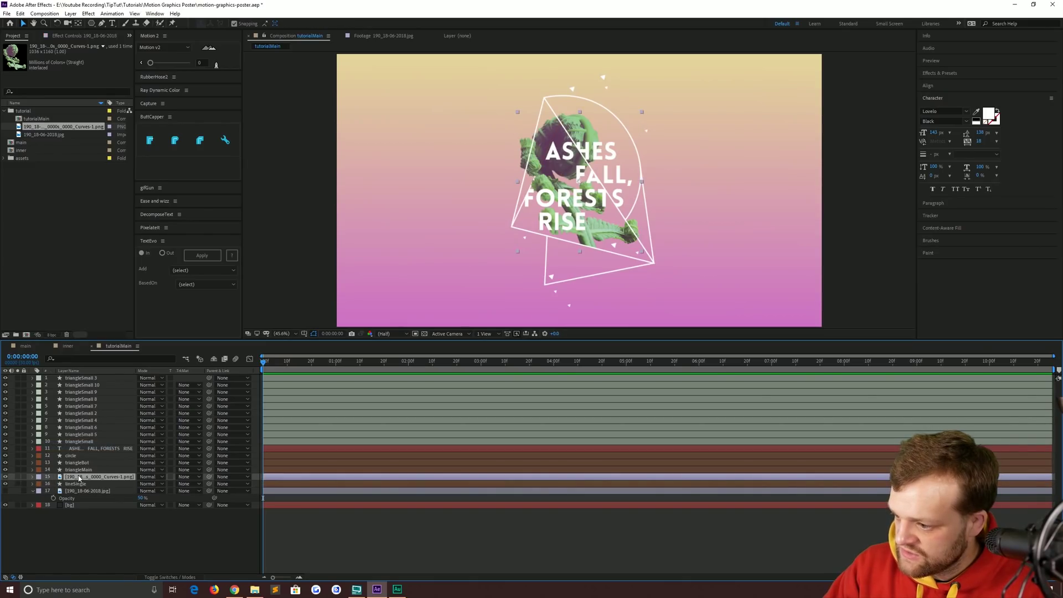
{"action": "left_click", "coordinate": [39, 480]}
{"action": "left_click", "coordinate": [67, 410]}
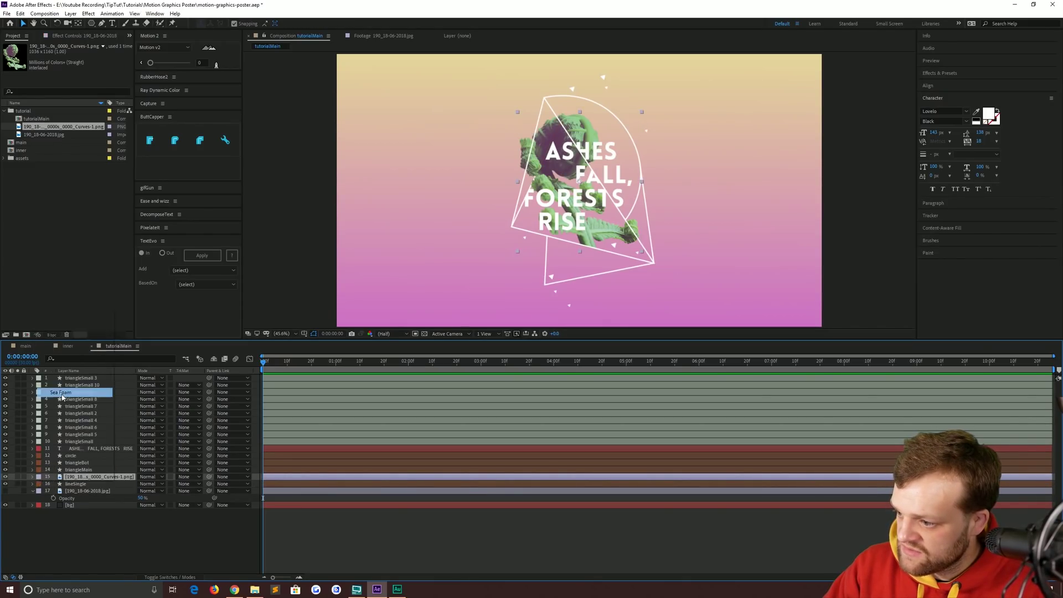
{"action": "left_click", "coordinate": [38, 477]}
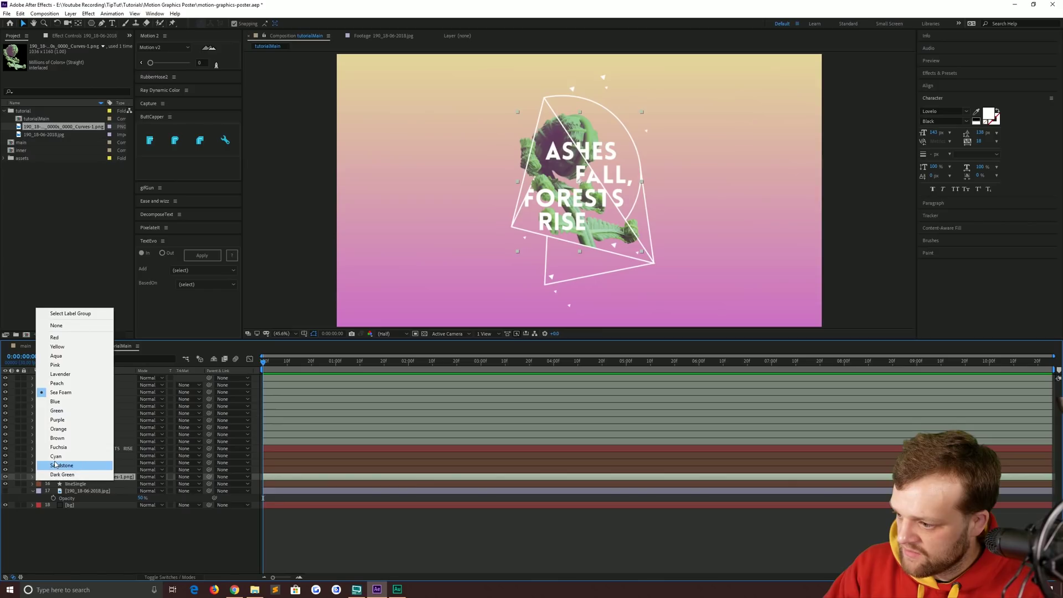
{"action": "left_click", "coordinate": [67, 457]}
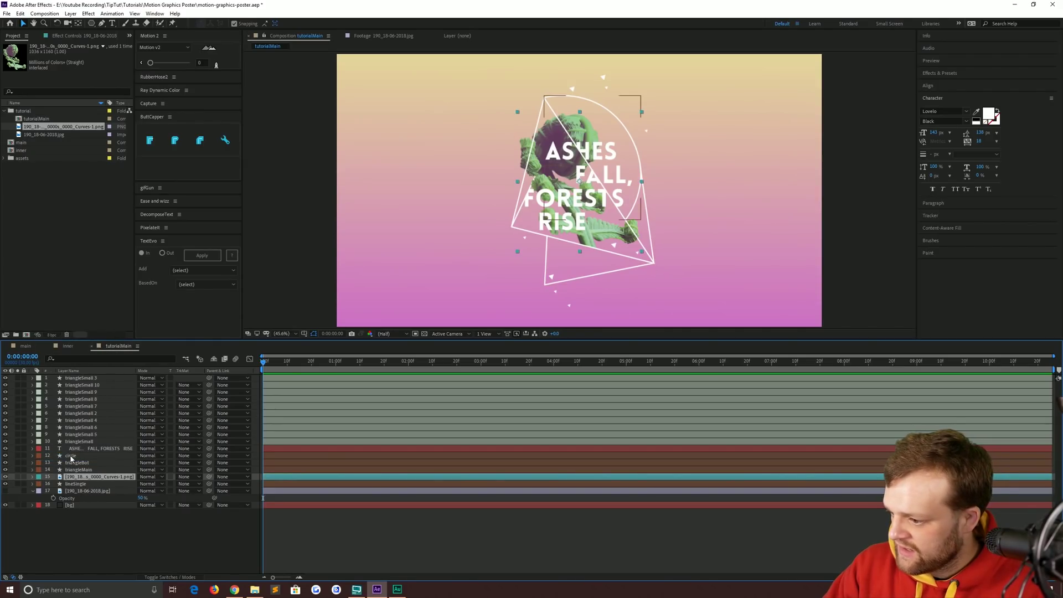
{"action": "left_click", "coordinate": [74, 449]}
{"action": "left_click", "coordinate": [86, 491]}
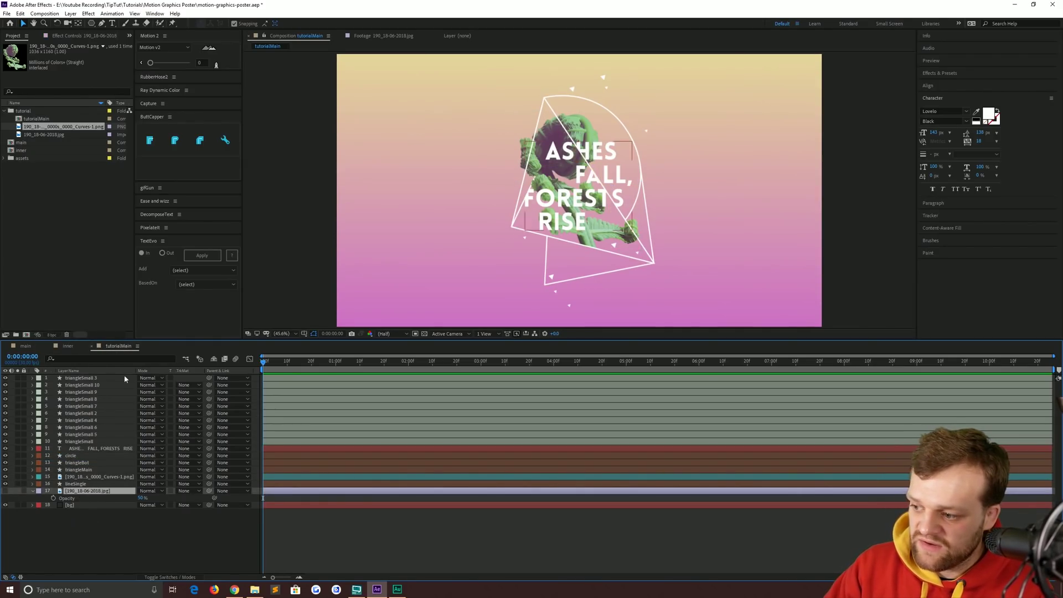
{"action": "left_click", "coordinate": [271, 458]}
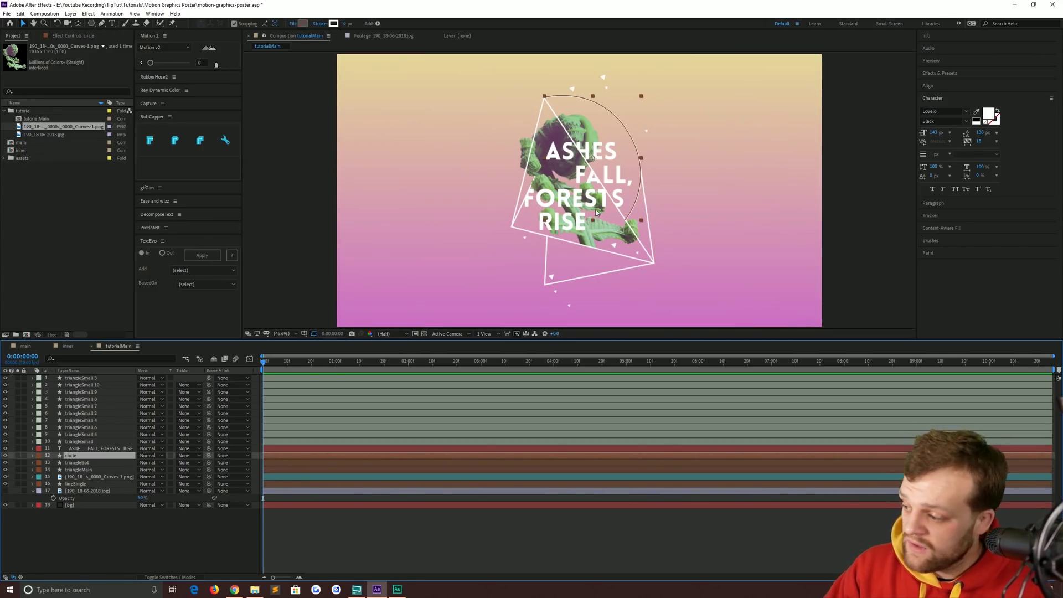
{"action": "left_click", "coordinate": [293, 251]}
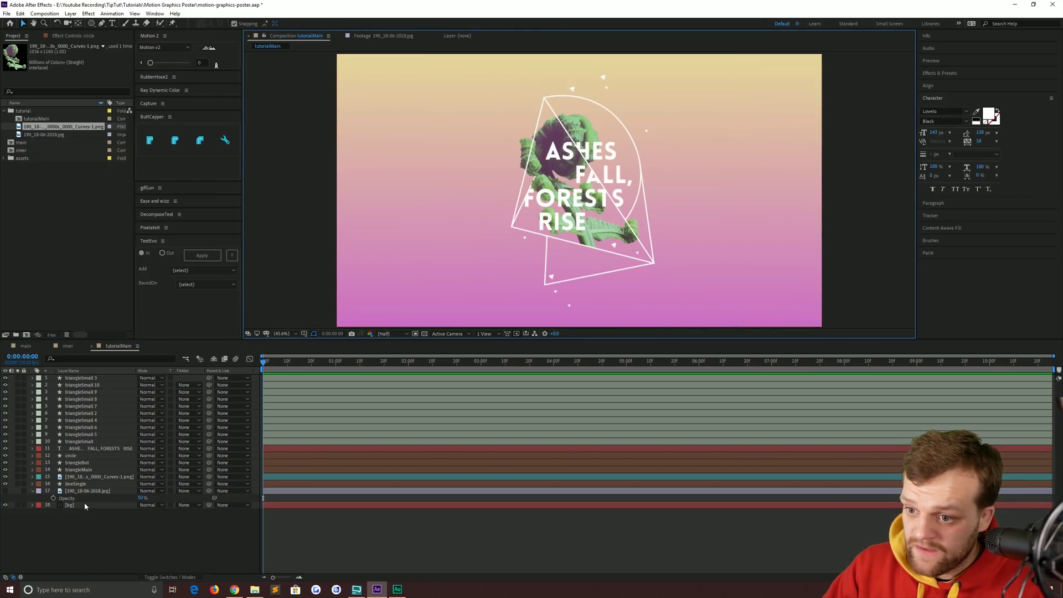
Make the reference poster image layer visible again.
{"action": "left_click", "coordinate": [6, 491]}
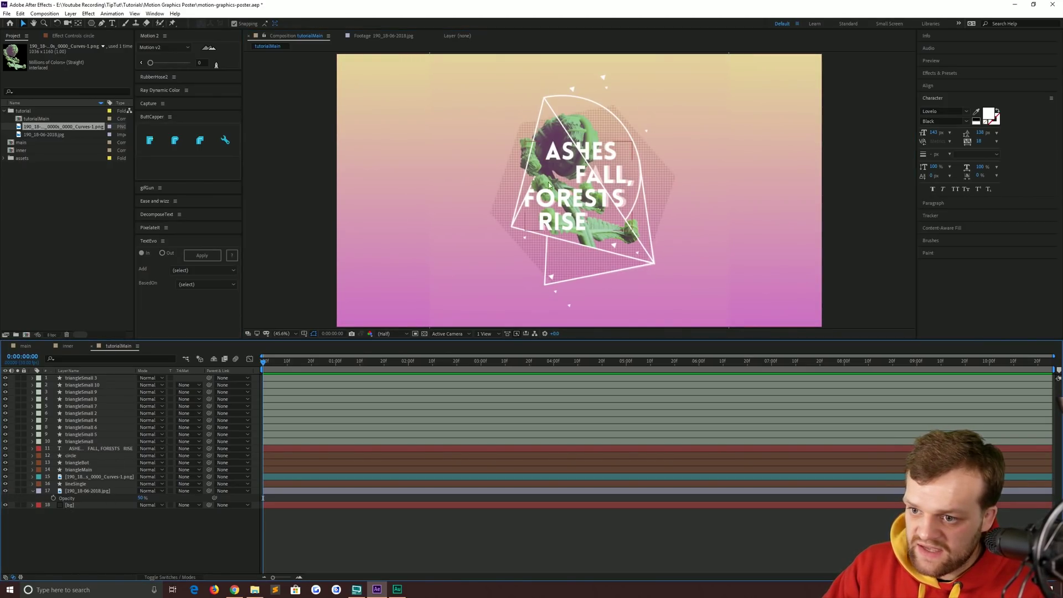
{"action": "left_click_drag", "start_coordinate": [551, 248], "coordinate": [558, 220]}
{"action": "scroll", "coordinate": [550, 242], "scroll_direction": "down", "scroll_amount": 2}
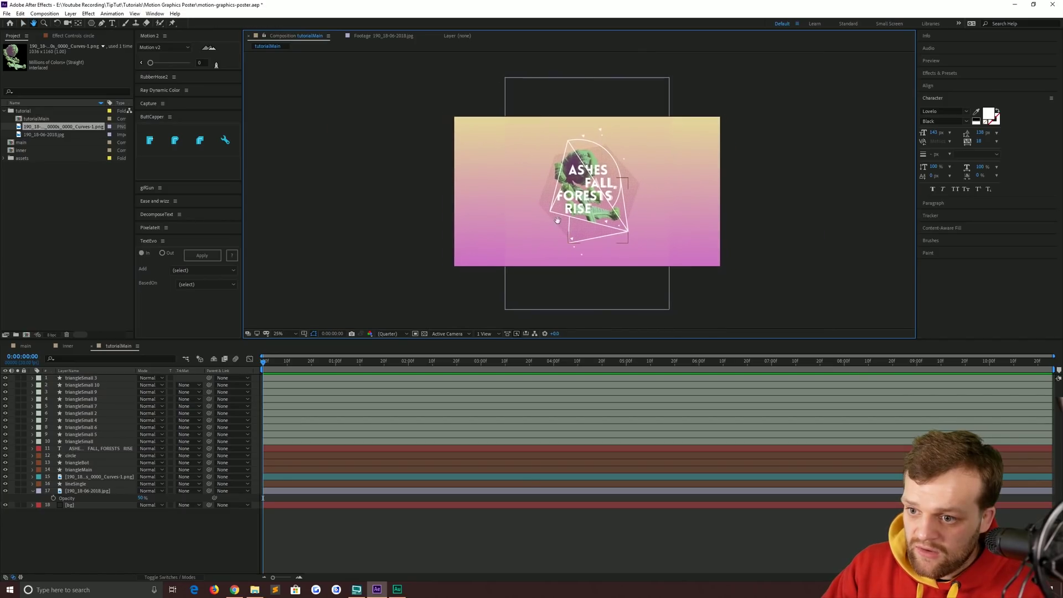
{"action": "key", "text": "v"}
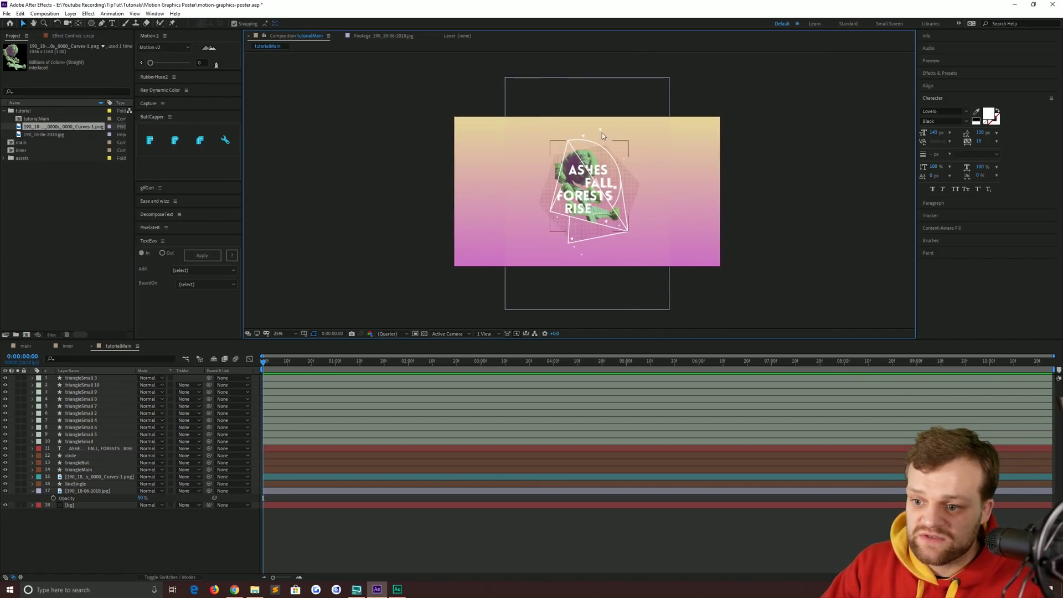
Add a new solid layer with a width and height of 5000 px.
{"action": "left_click", "coordinate": [70, 14]}
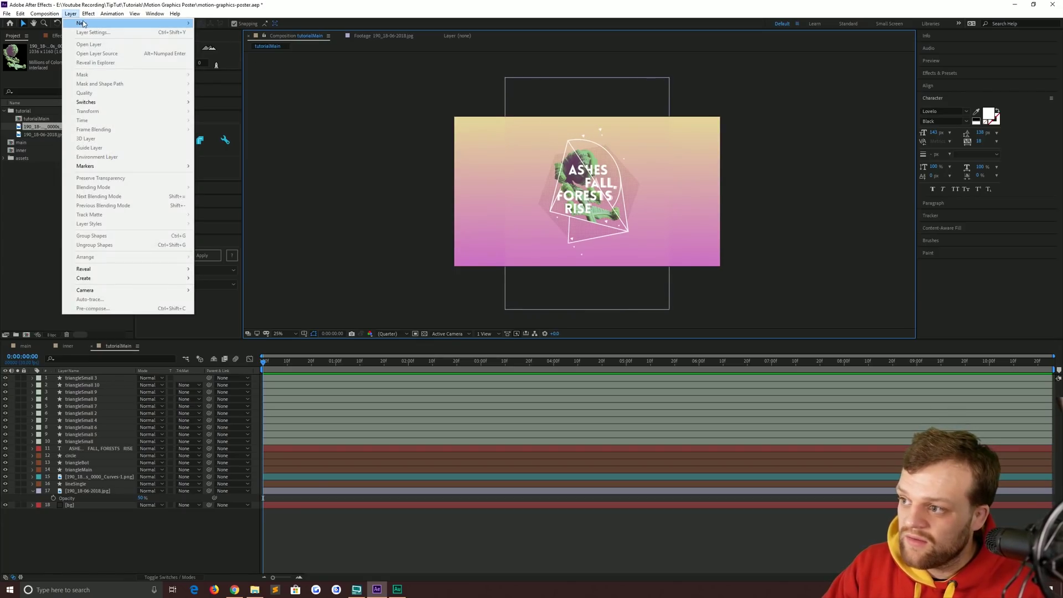
{"action": "mouse_move", "coordinate": [111, 21]}
{"action": "left_click", "coordinate": [215, 33]}
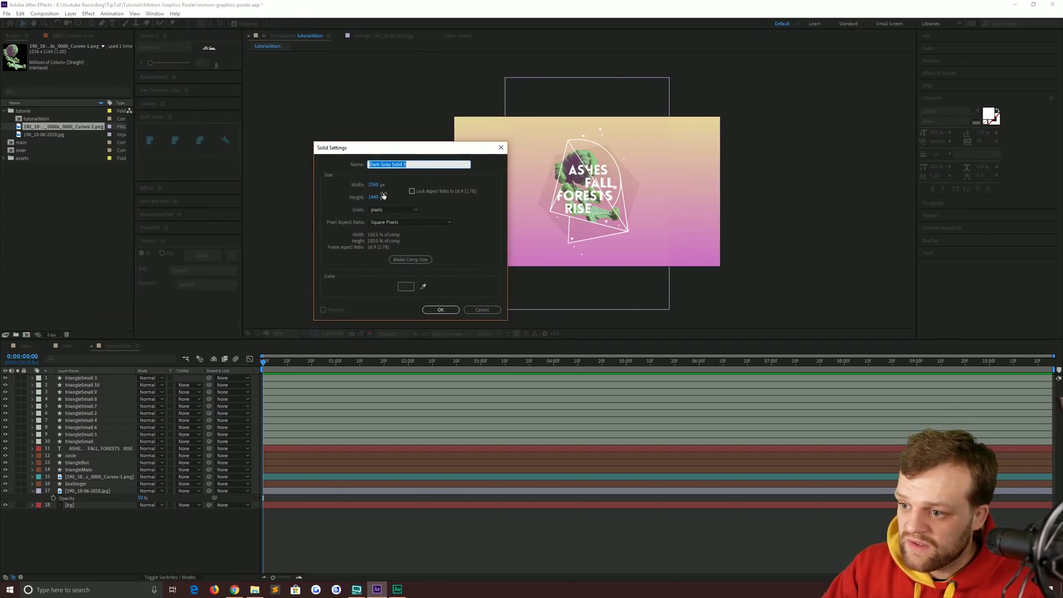
{"action": "left_click", "coordinate": [375, 185]}
{"action": "type", "text": "5"}
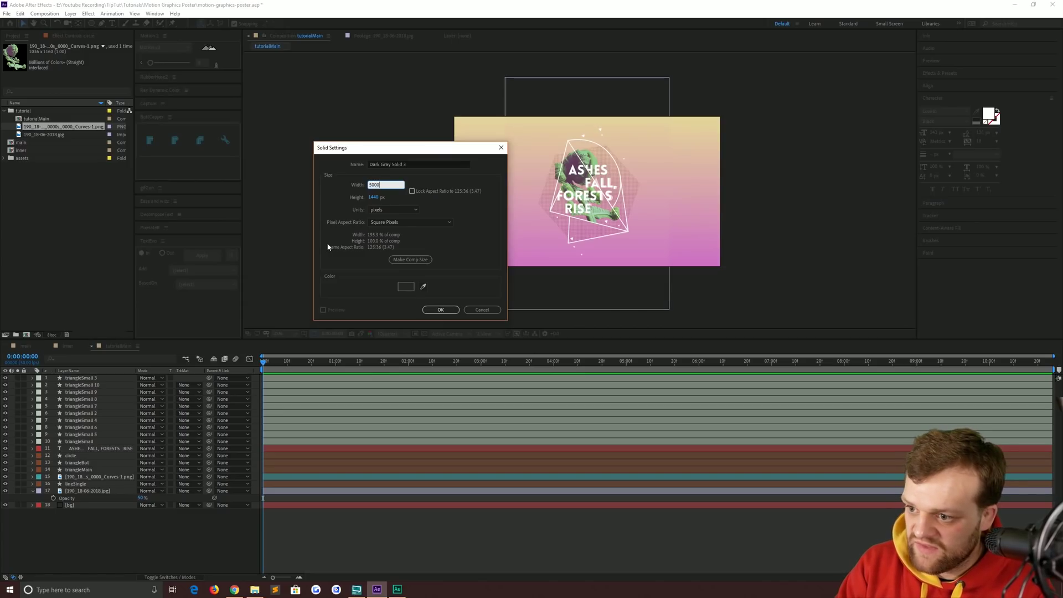
{"action": "key", "text": "Tab"}
{"action": "type", "text": "5"}
{"action": "key", "text": "Return"}
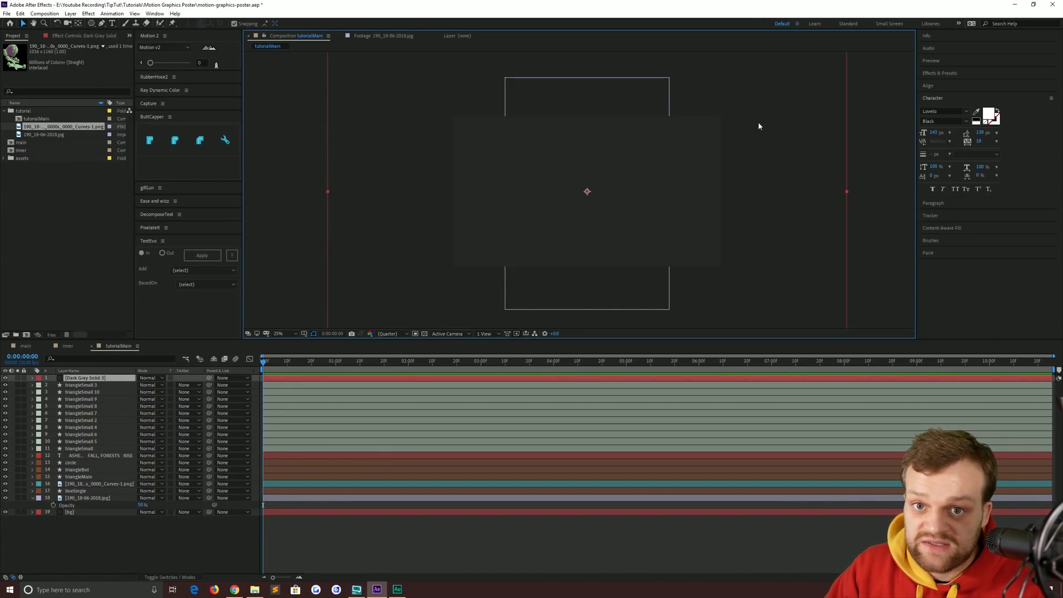
Search the effects for "grid" and apply the Grid effect to the new solid.
{"action": "left_click", "coordinate": [941, 73]}
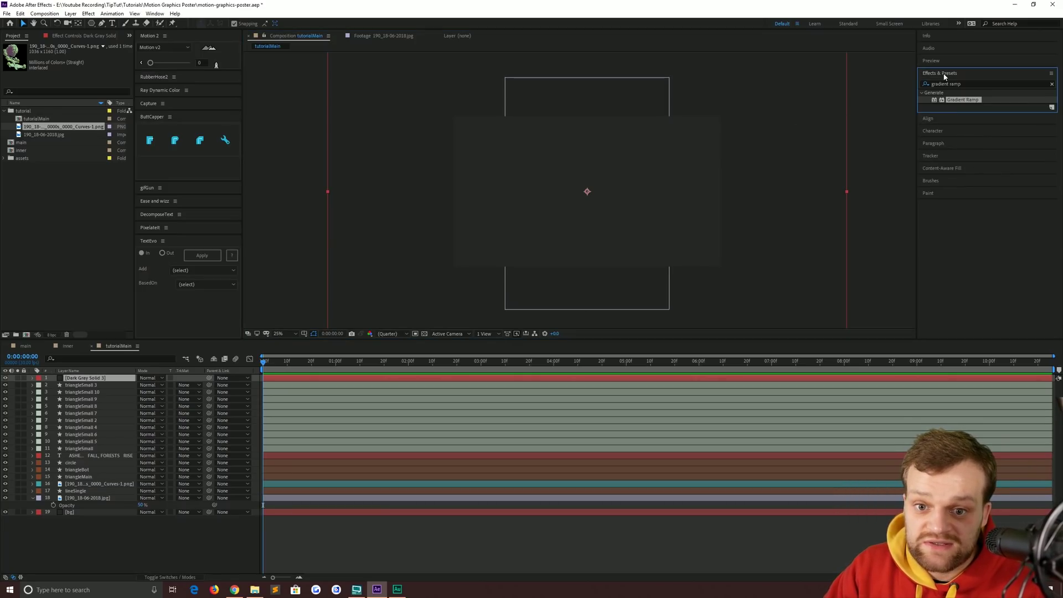
{"action": "key", "text": "ctrl+f"}
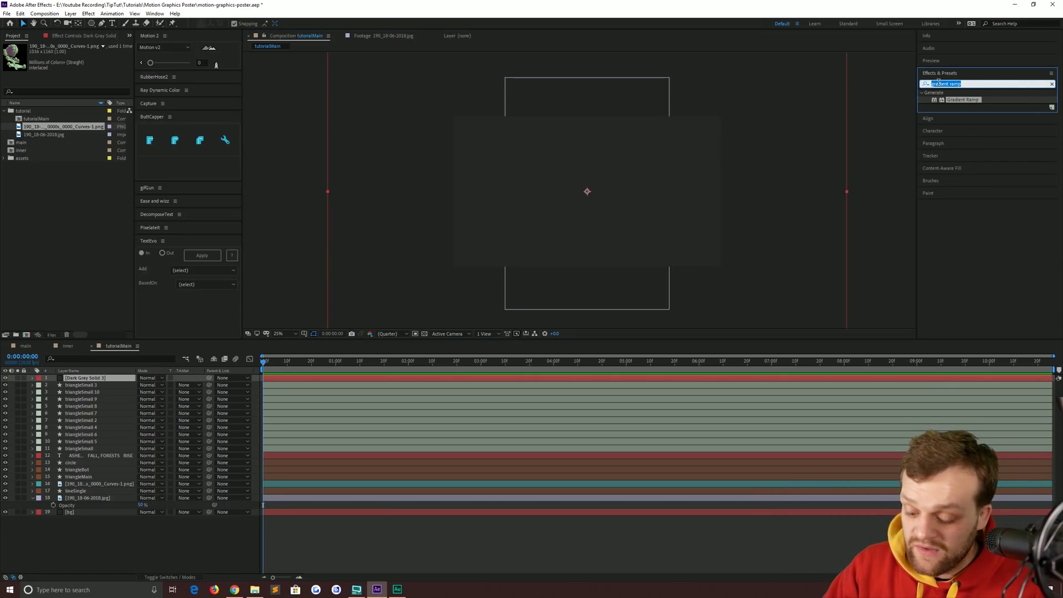
{"action": "type", "text": "grid"}
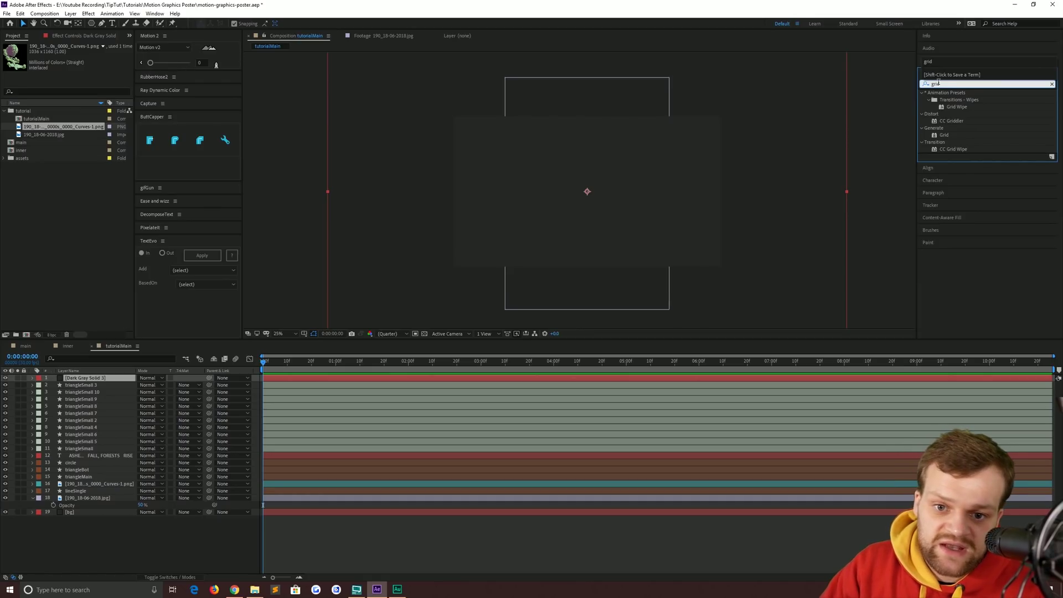
{"action": "left_click_drag", "start_coordinate": [945, 137], "coordinate": [600, 208]}
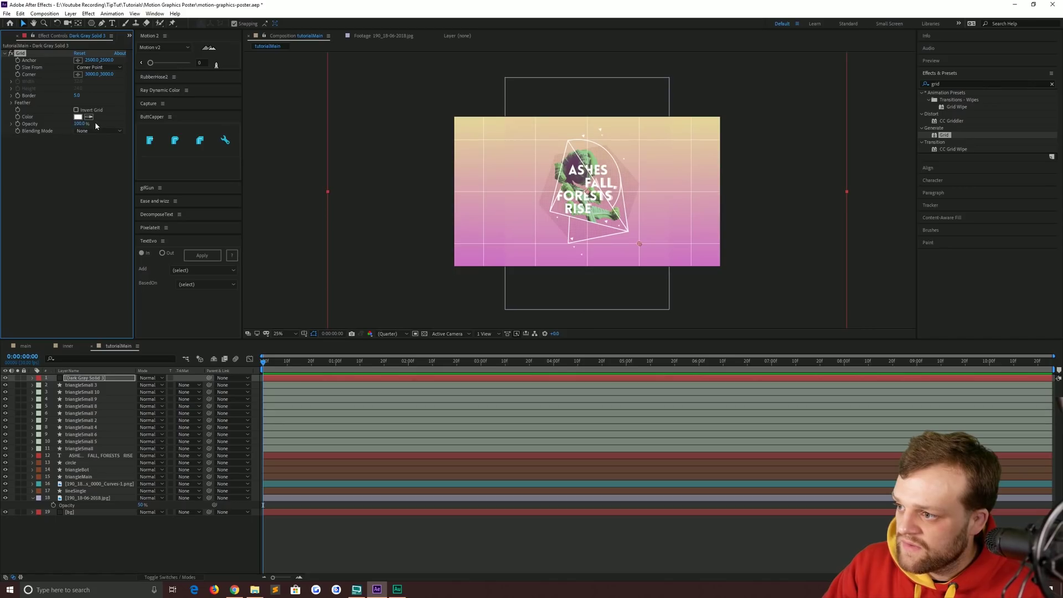
Make the grid sized by Width Slider and reduce its width to about 11, comparing it with the poster's grid.
{"action": "left_click", "coordinate": [86, 68]}
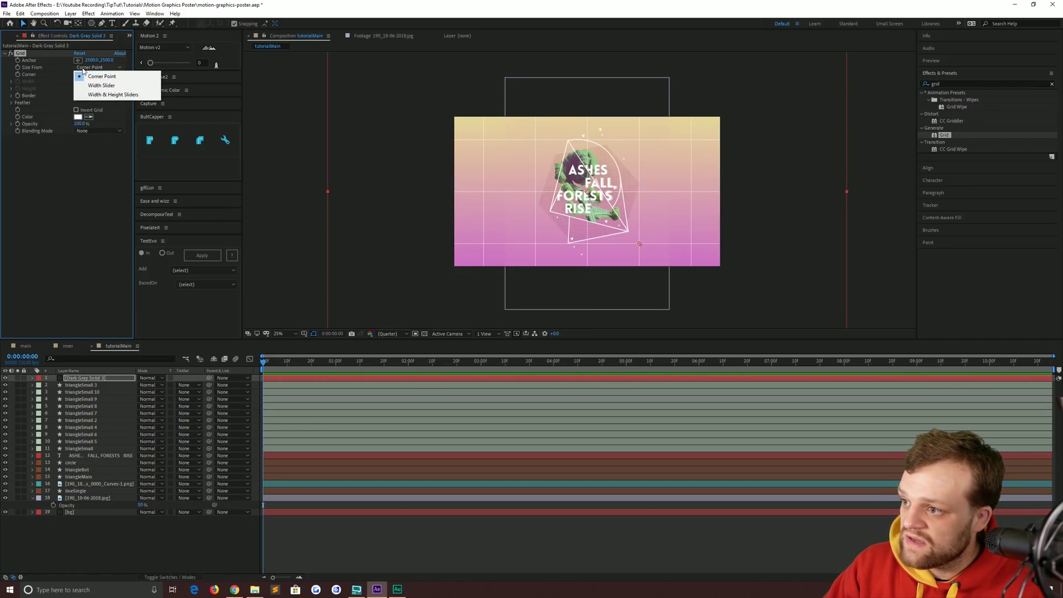
{"action": "left_click", "coordinate": [105, 86]}
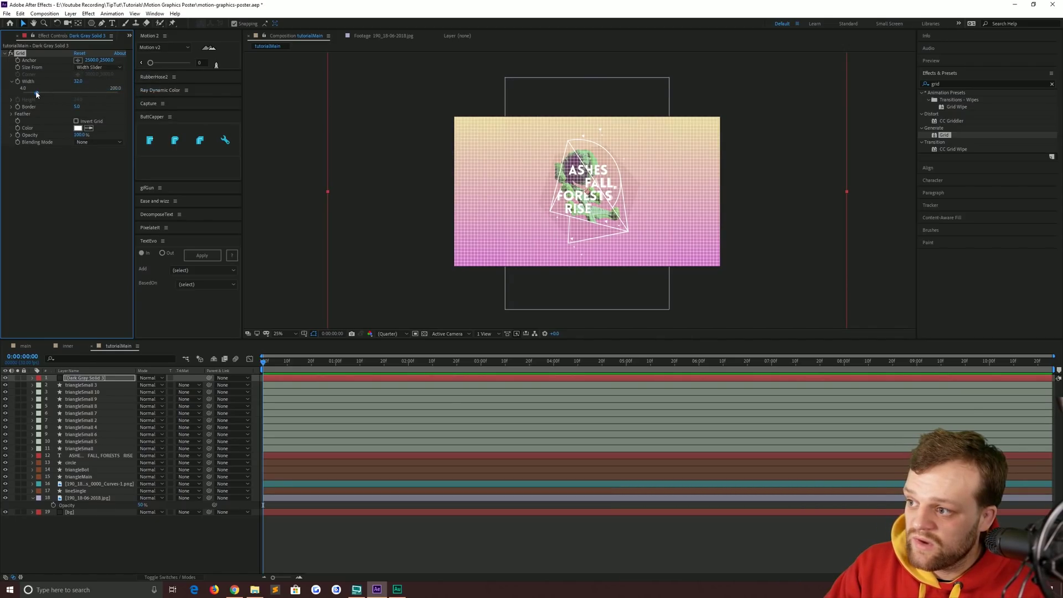
{"action": "left_click_drag", "start_coordinate": [38, 95], "coordinate": [127, 100]}
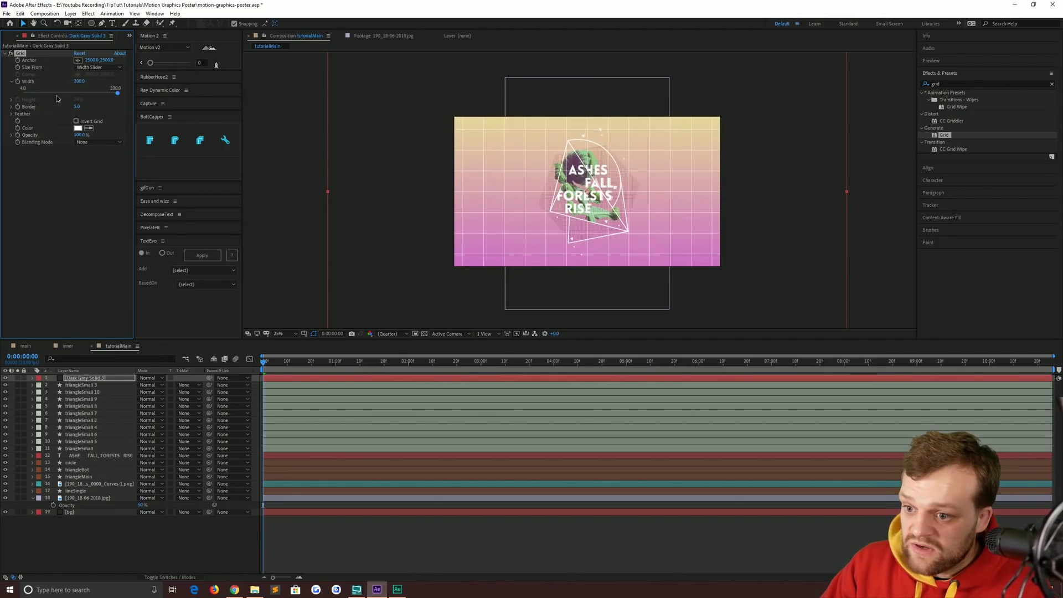
{"action": "key", "text": "ctrl+z"}
{"action": "left_click_drag", "start_coordinate": [31, 93], "coordinate": [23, 93]}
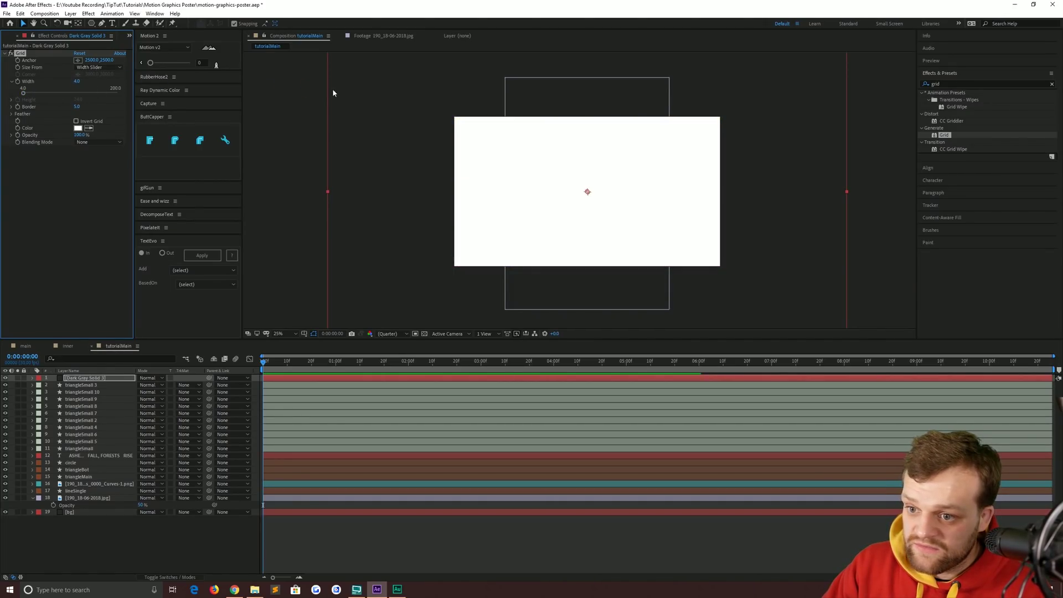
{"action": "left_click_drag", "start_coordinate": [26, 97], "coordinate": [33, 97]}
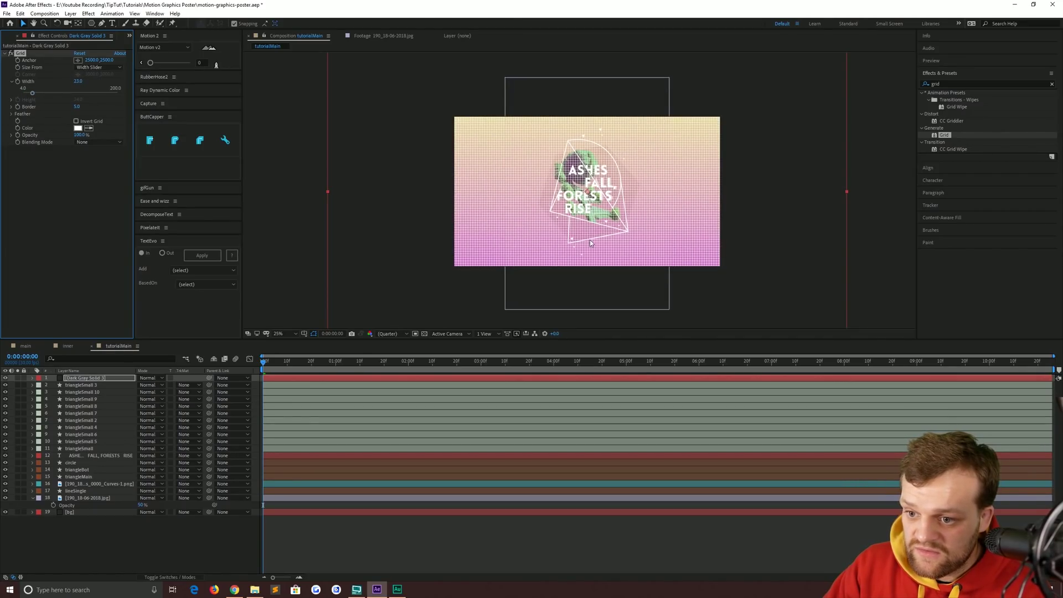
{"action": "scroll", "coordinate": [609, 243], "scroll_direction": "up", "scroll_amount": 4}
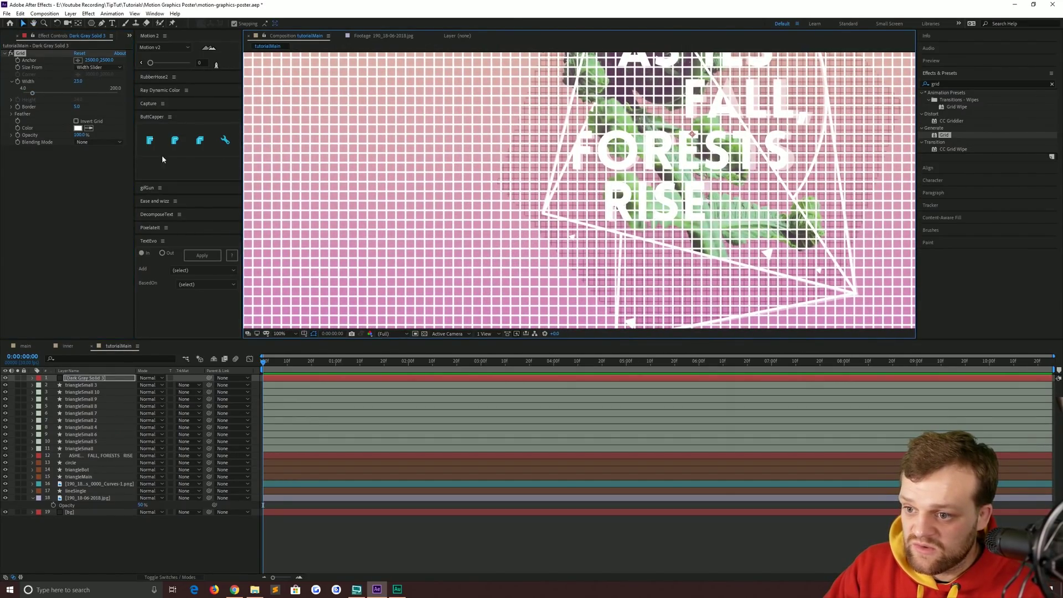
{"action": "left_click_drag", "start_coordinate": [34, 95], "coordinate": [28, 98]}
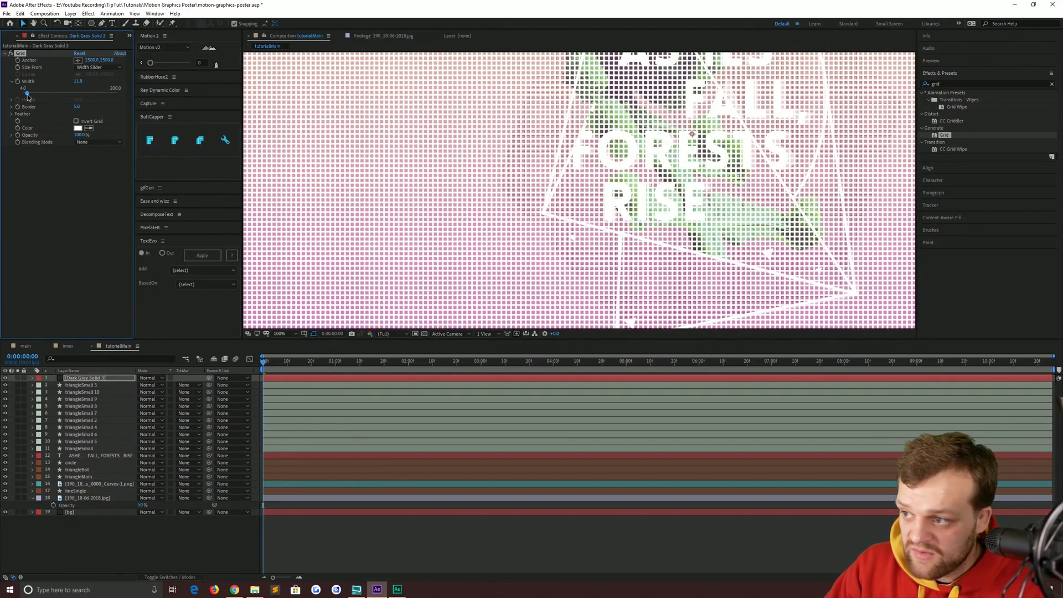
Try a grid border of 1 and a width of 10 against the poster's grid lines.
{"action": "left_click", "coordinate": [76, 107]}
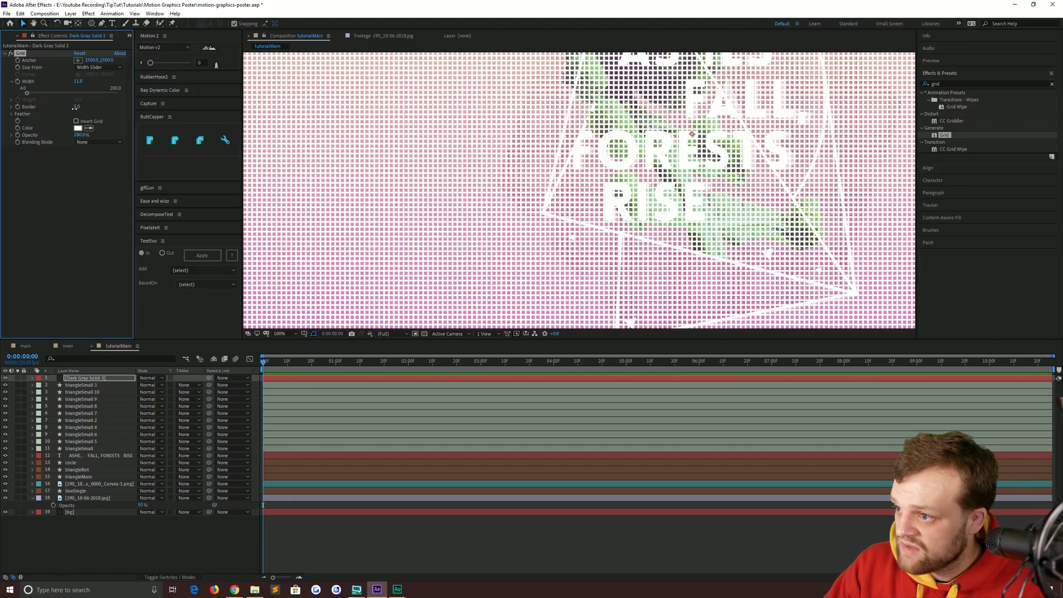
{"action": "type", "text": "1"}
{"action": "key", "text": "Return"}
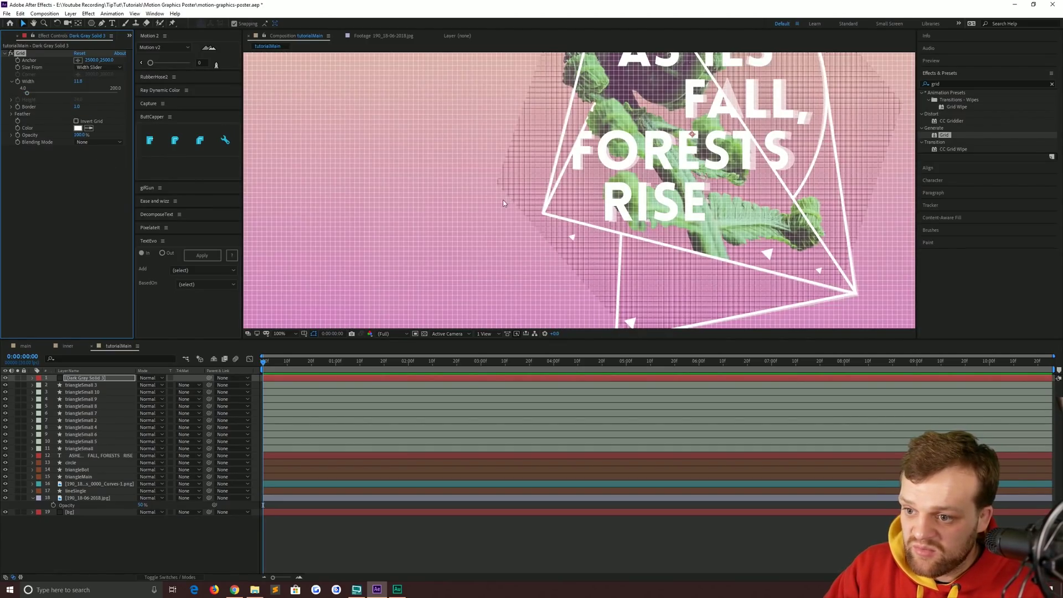
{"action": "scroll", "coordinate": [515, 204], "scroll_direction": "up", "scroll_amount": 4}
{"action": "scroll", "coordinate": [529, 211], "scroll_direction": "left", "scroll_amount": 3}
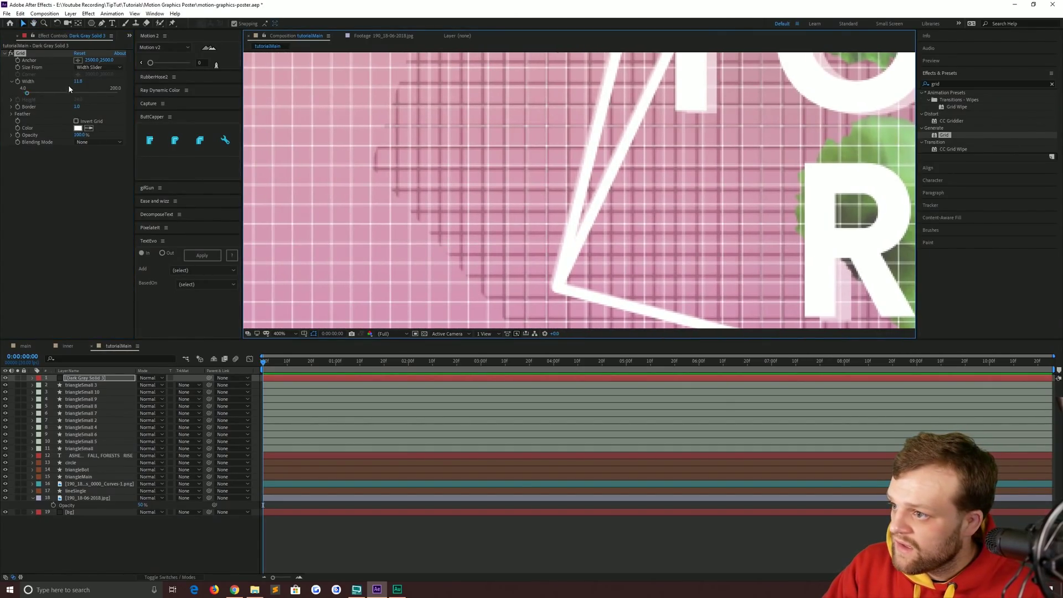
{"action": "left_click", "coordinate": [76, 82]}
{"action": "type", "text": "10"}
{"action": "key", "text": "Return"}
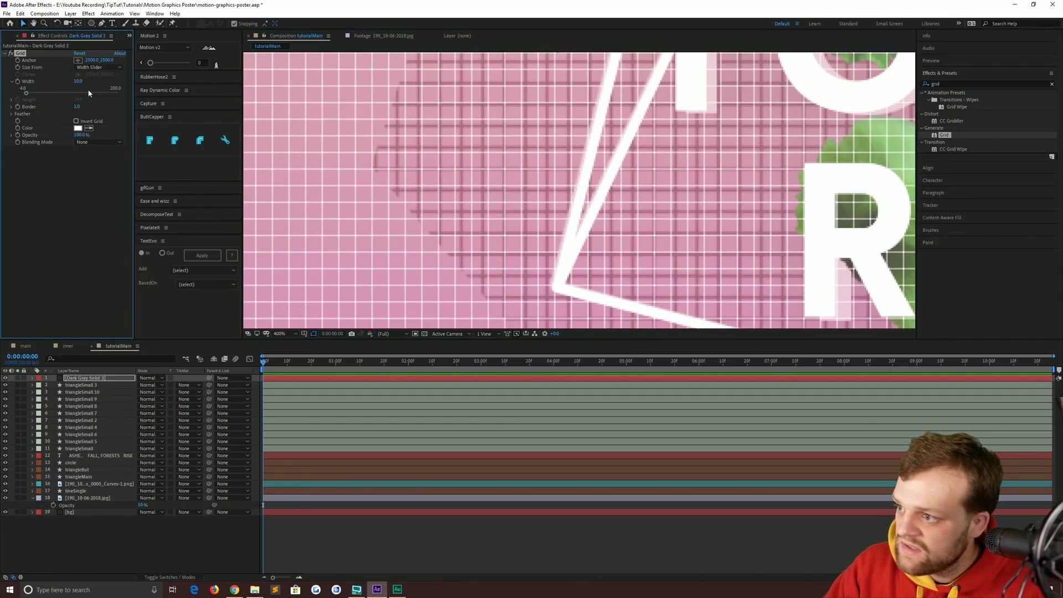
Set the grid's width to 12 and its border to 1.5.
{"action": "left_click", "coordinate": [77, 81]}
{"action": "type", "text": "12"}
{"action": "key", "text": "Return"}
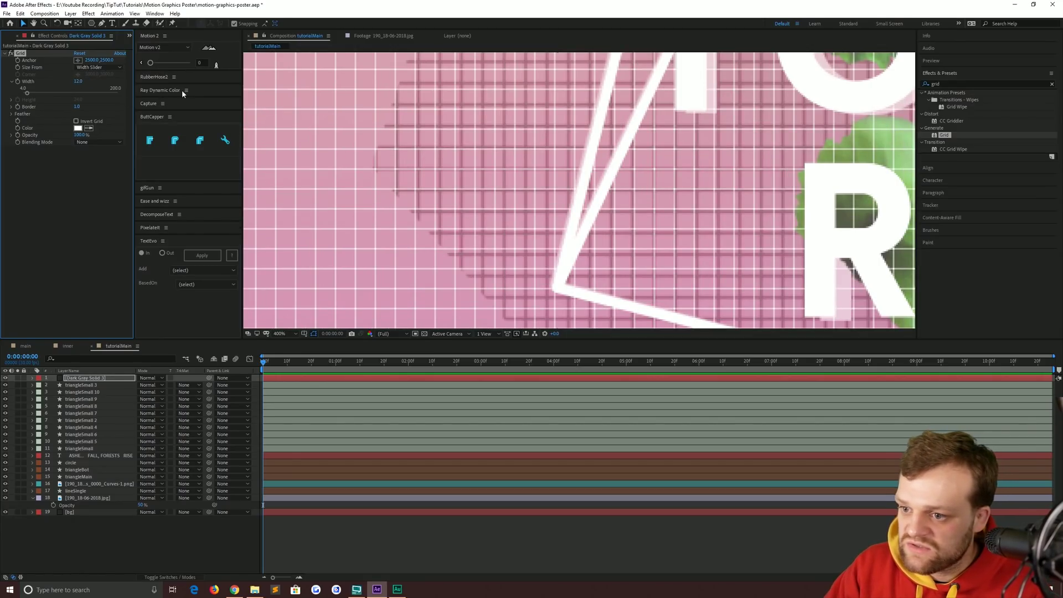
{"action": "left_click", "coordinate": [78, 107]}
{"action": "type", "text": "1.5"}
{"action": "key", "text": "Return"}
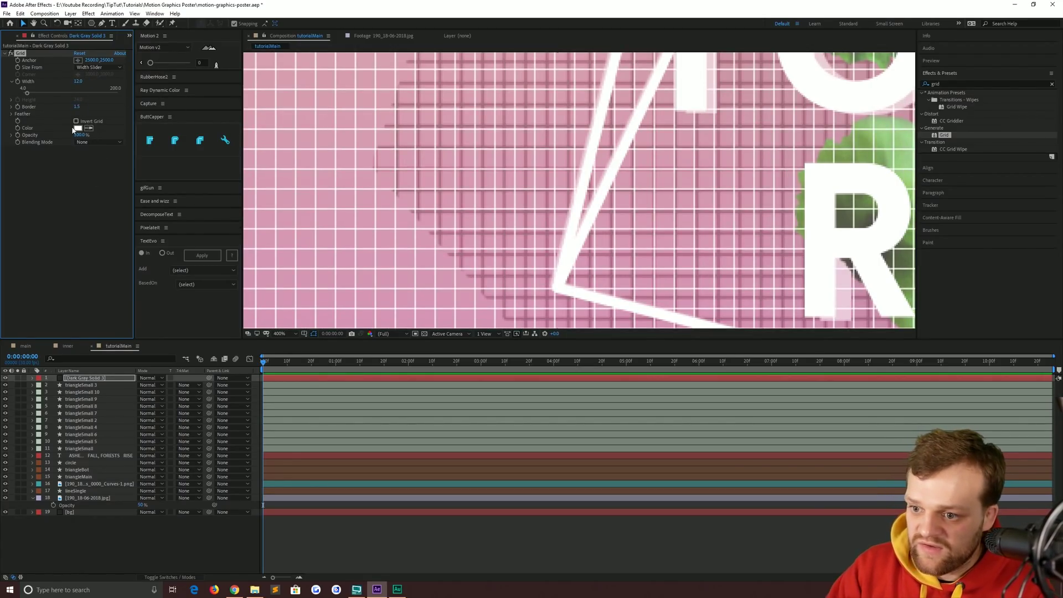
{"action": "scroll", "coordinate": [561, 167], "scroll_direction": "down", "scroll_amount": 6}
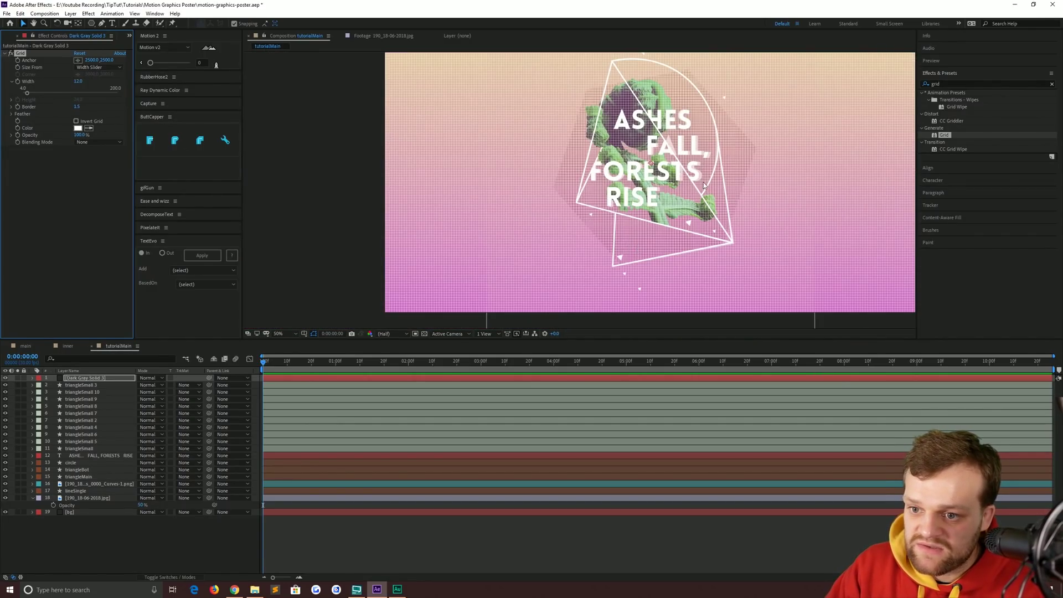
{"action": "left_click_drag", "start_coordinate": [751, 176], "coordinate": [695, 181]}
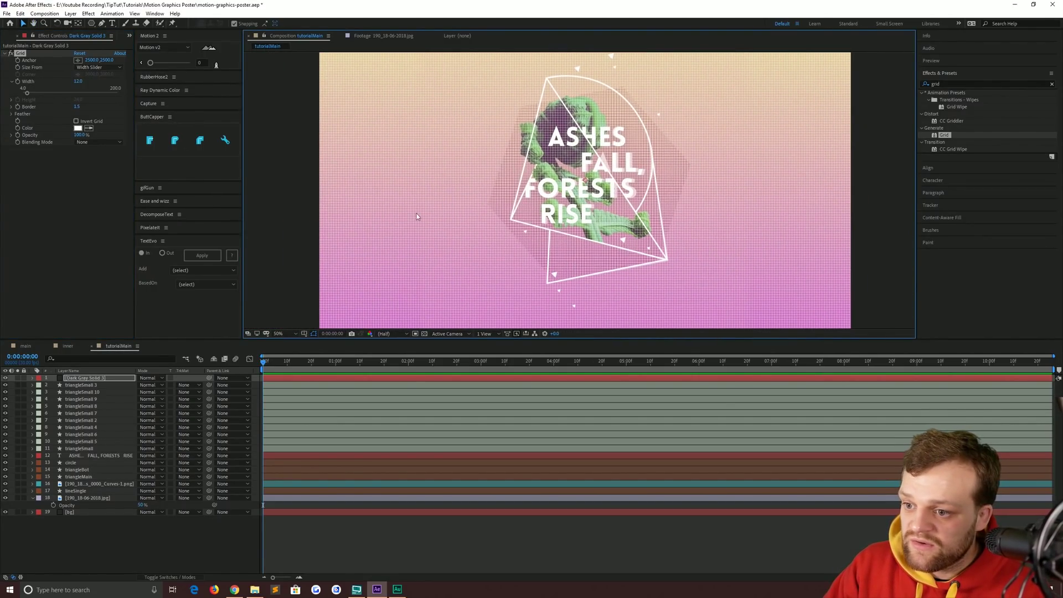
Hide the grid solid, sample the reference poster's grid line colour, darken it to 6E4757 and copy the hex code.
{"action": "scroll", "coordinate": [670, 153], "scroll_direction": "up", "scroll_amount": 6}
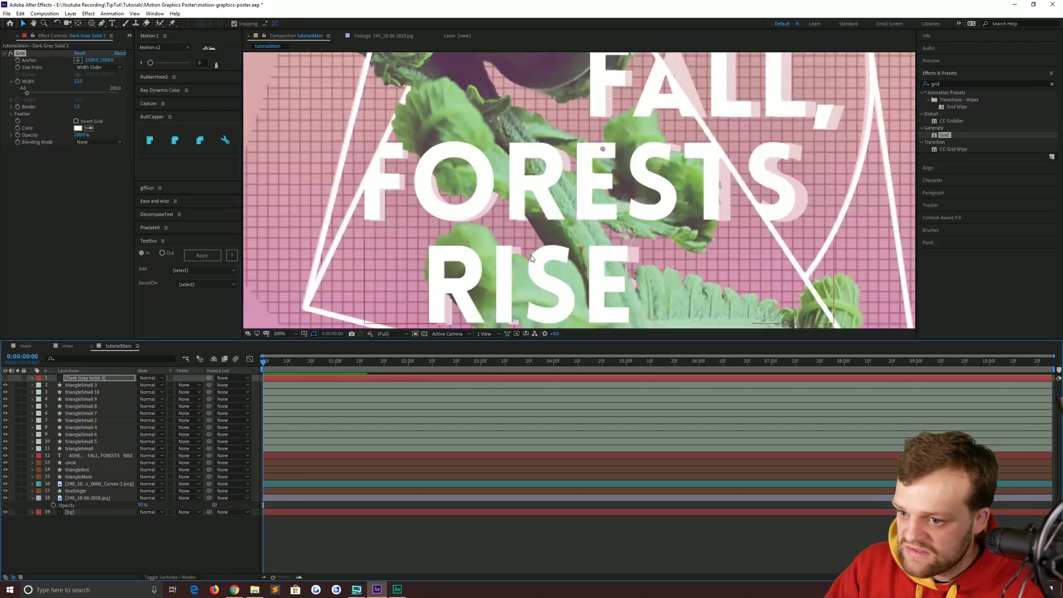
{"action": "scroll", "coordinate": [670, 153], "scroll_direction": "up", "scroll_amount": 1}
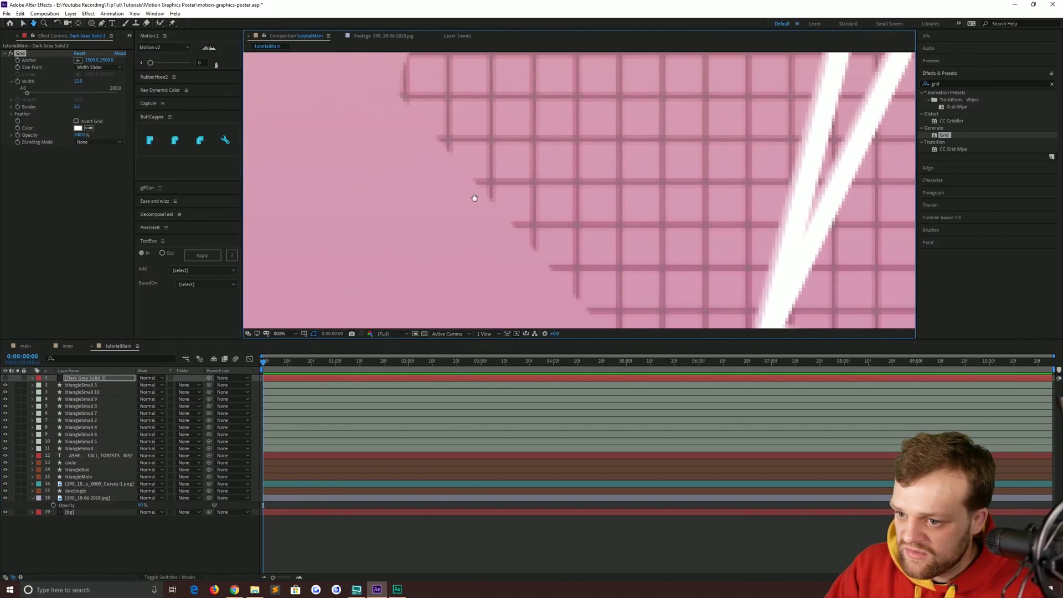
{"action": "left_click", "coordinate": [91, 23]}
{"action": "left_click", "coordinate": [236, 23]}
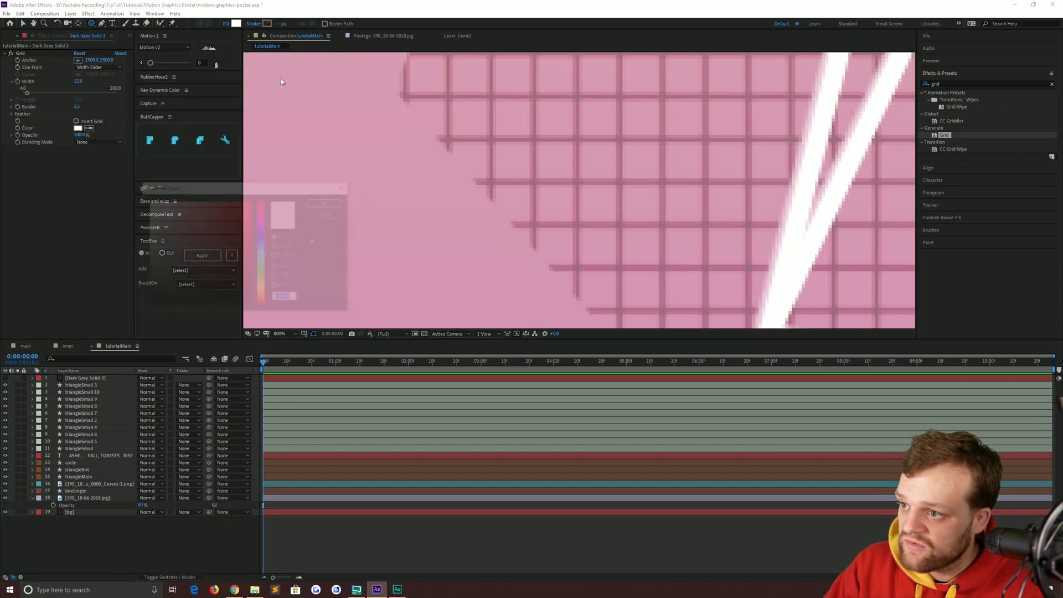
{"action": "left_click", "coordinate": [314, 242]}
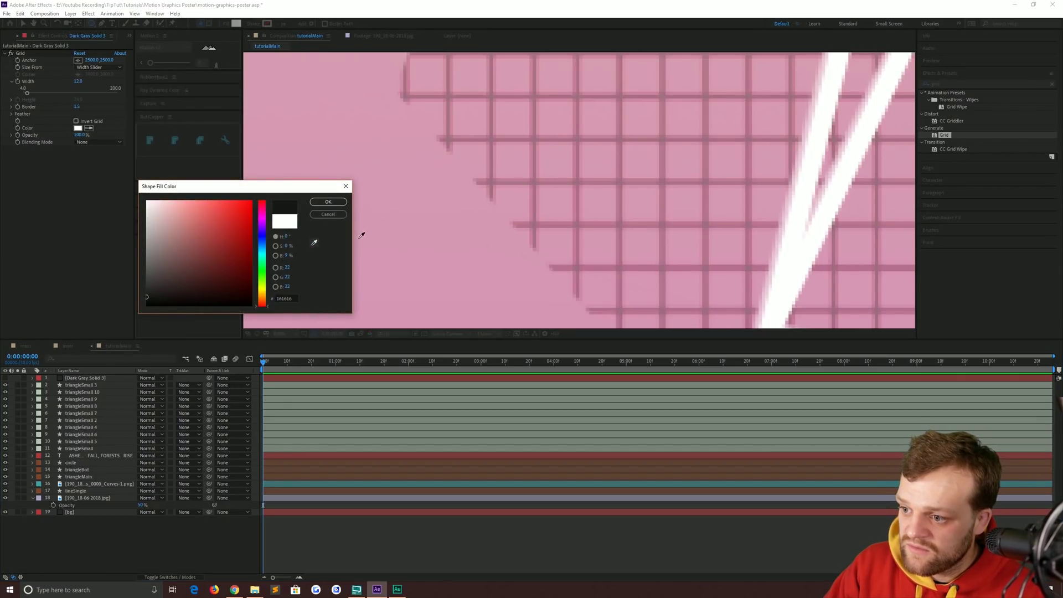
{"action": "left_click", "coordinate": [188, 256]}
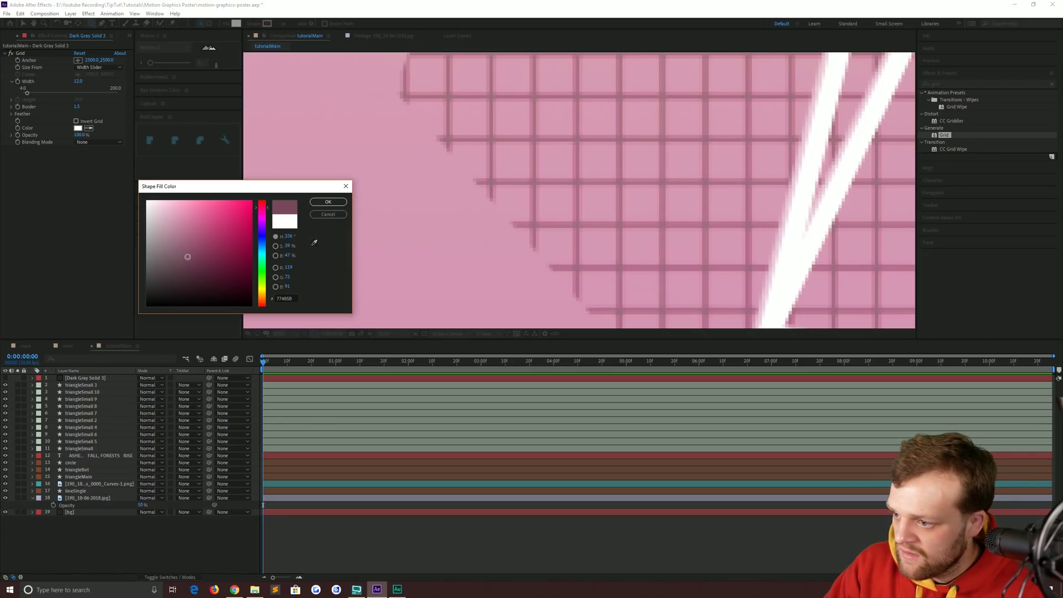
{"action": "left_click", "coordinate": [295, 298]}
{"action": "key", "text": "ctrl+c"}
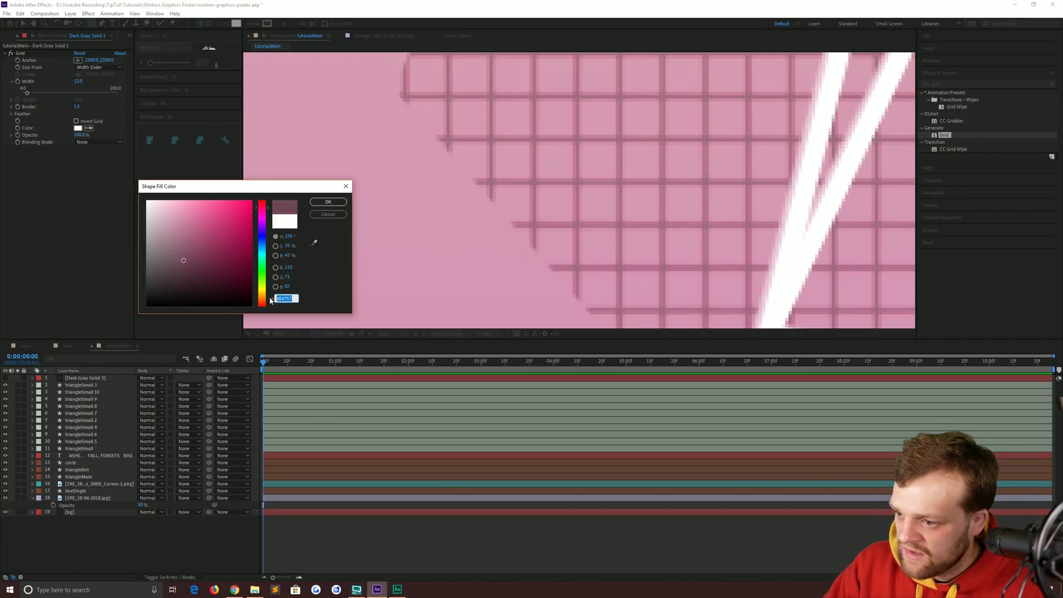
{"action": "left_click", "coordinate": [319, 215]}
Show the grid solid again and rename its layer "grid".
{"action": "scroll", "coordinate": [560, 219], "scroll_direction": "down", "scroll_amount": 5}
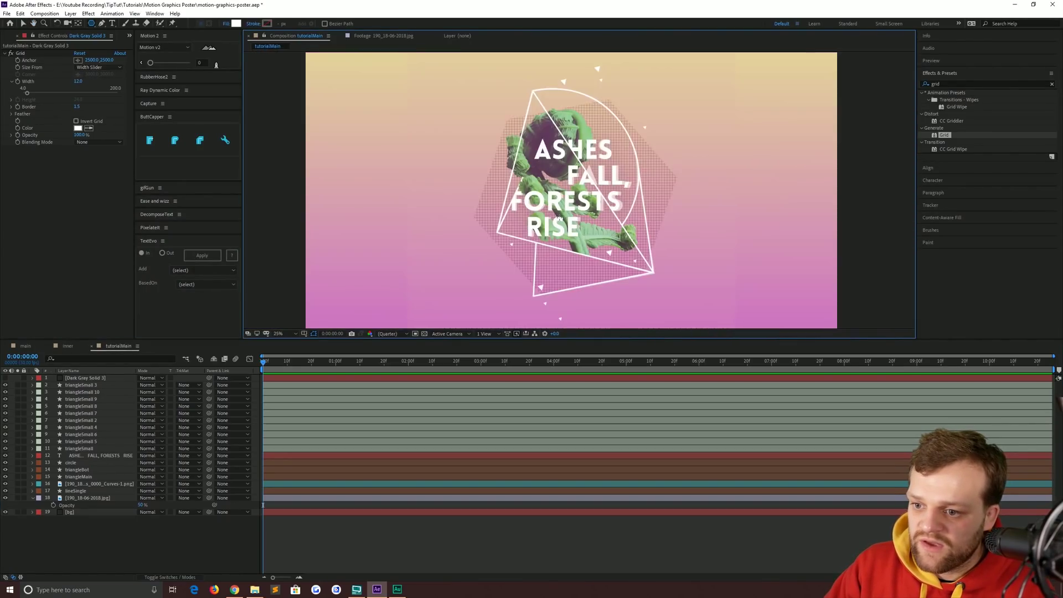
{"action": "left_click", "coordinate": [6, 377]}
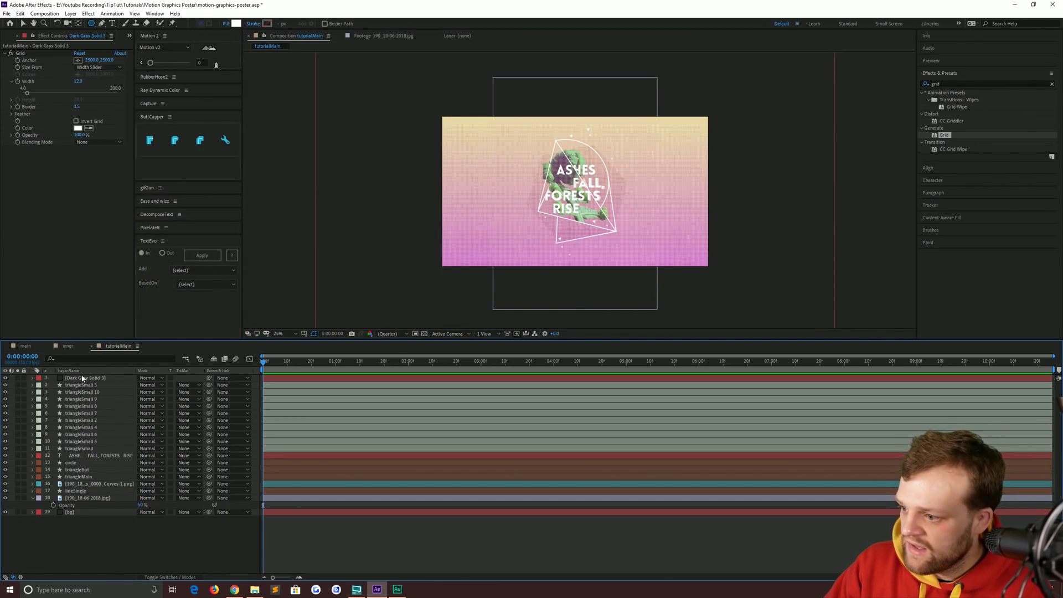
{"action": "key", "text": "Return"}
{"action": "type", "text": "grid"}
{"action": "key", "text": "Return"}
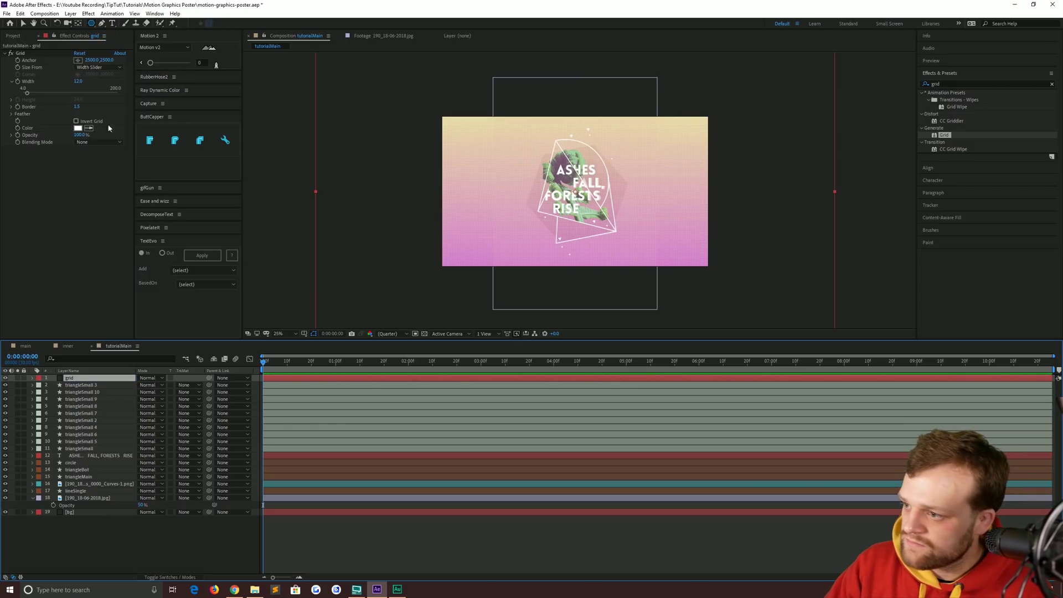
Set the Grid effect's colour to the copied hex value 6E4757.
{"action": "left_click", "coordinate": [78, 128]}
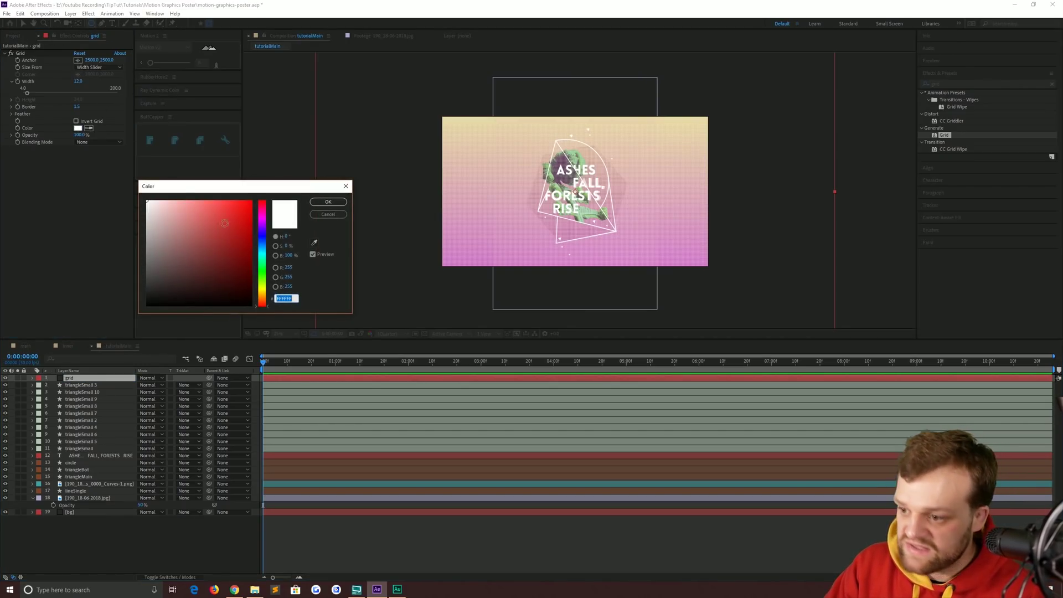
{"action": "key", "text": "ctrl+v"}
{"action": "left_click", "coordinate": [326, 203]}
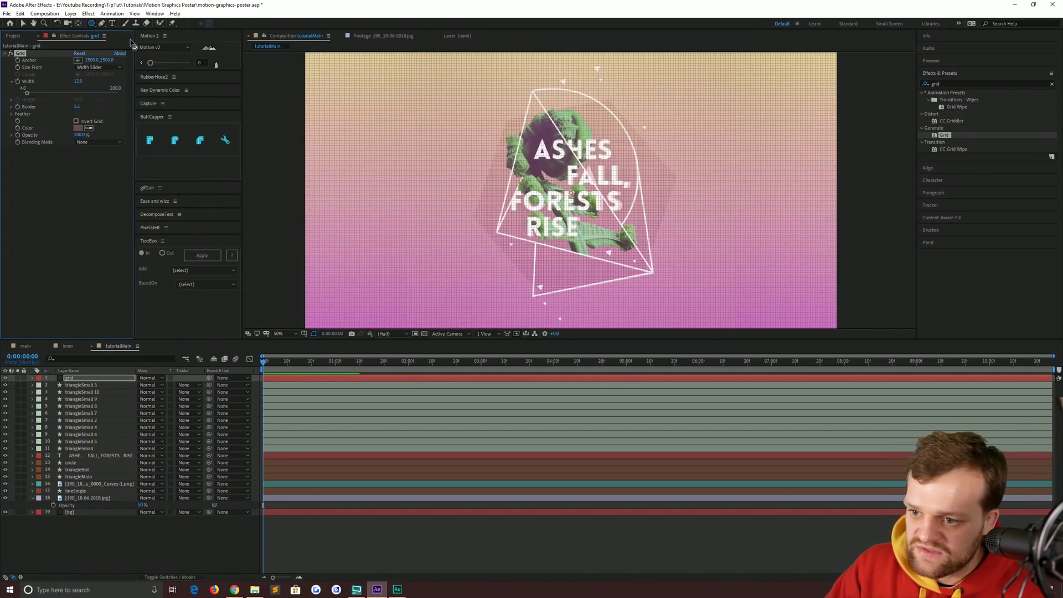
{"action": "left_click", "coordinate": [131, 545]}
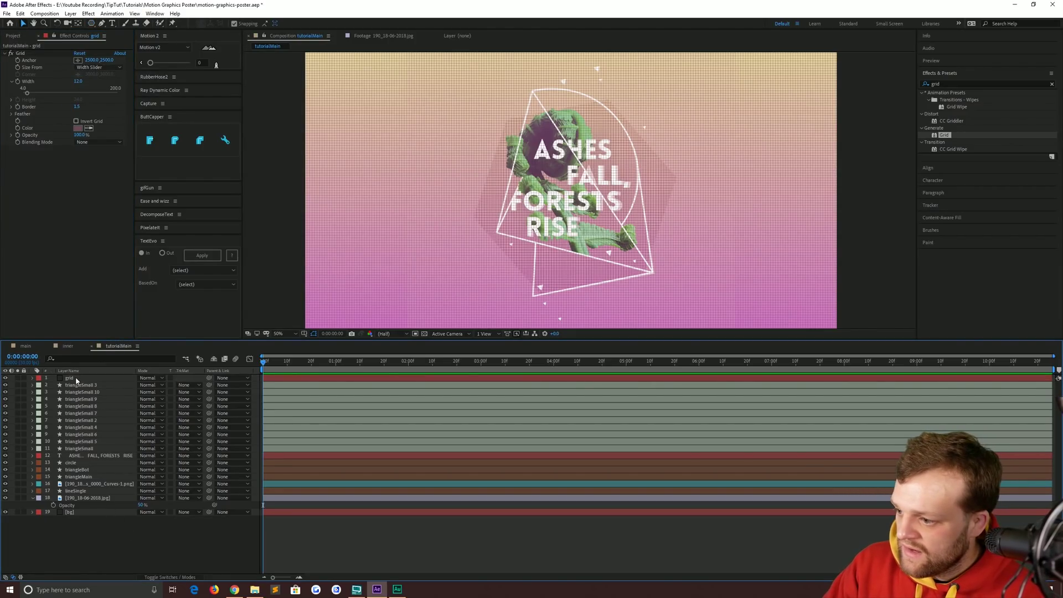
{"action": "left_click", "coordinate": [77, 379]}
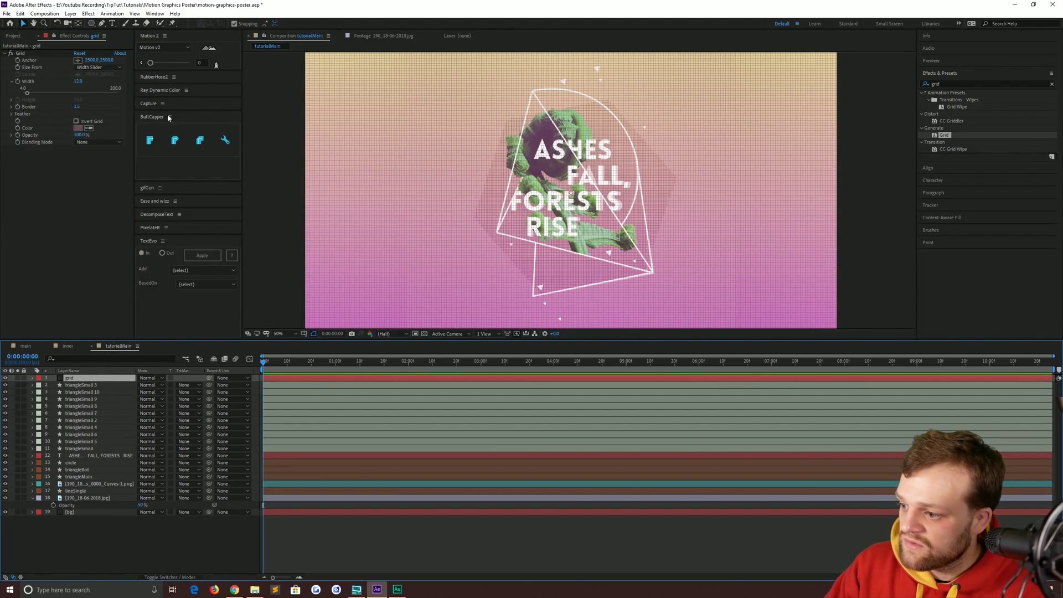
{"action": "left_click", "coordinate": [92, 24]}
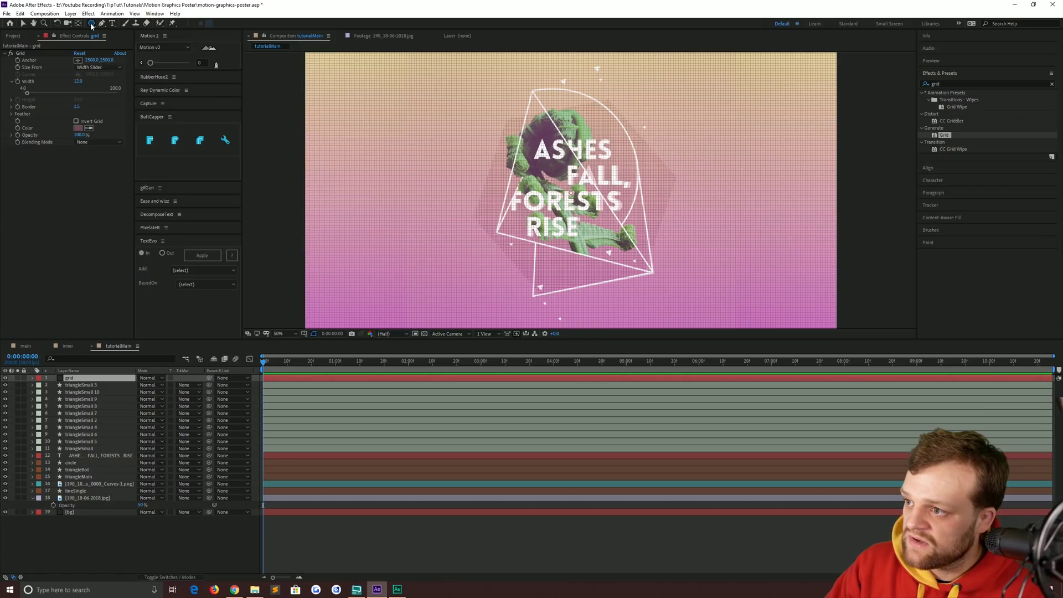
{"action": "left_click_drag", "start_coordinate": [607, 260], "coordinate": [458, 121]}
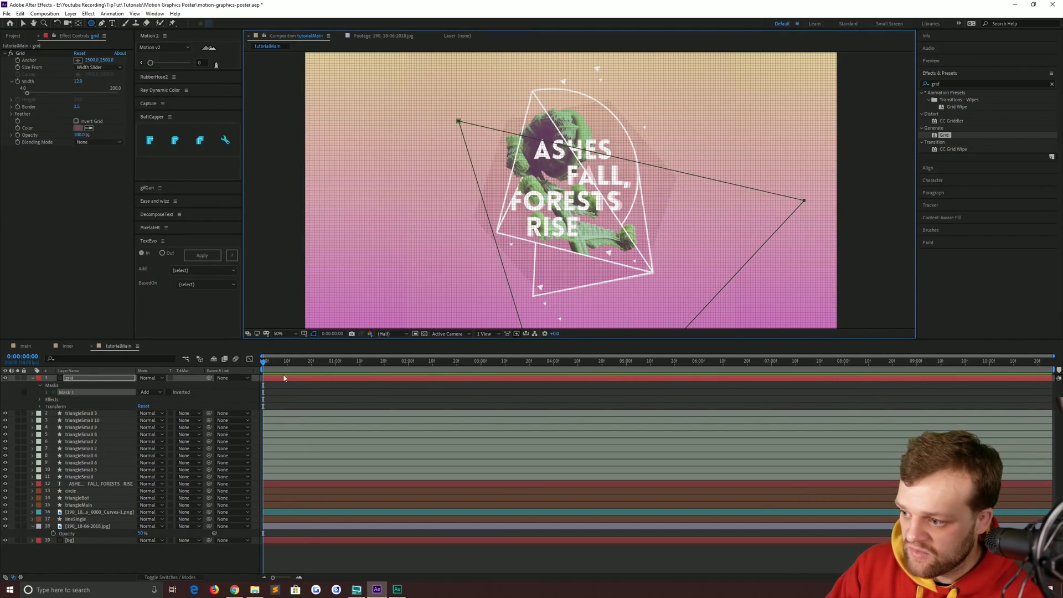
{"action": "key", "text": "comma"}
{"action": "key", "text": "comma"}
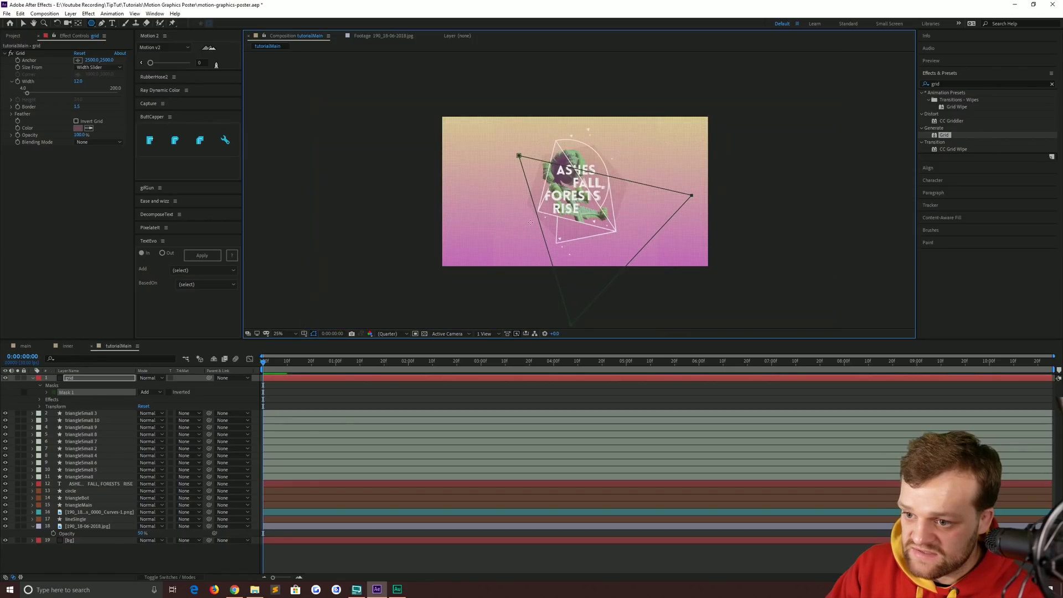
{"action": "left_click", "coordinate": [24, 25]}
{"action": "left_click", "coordinate": [553, 219]}
{"action": "key", "text": "period"}
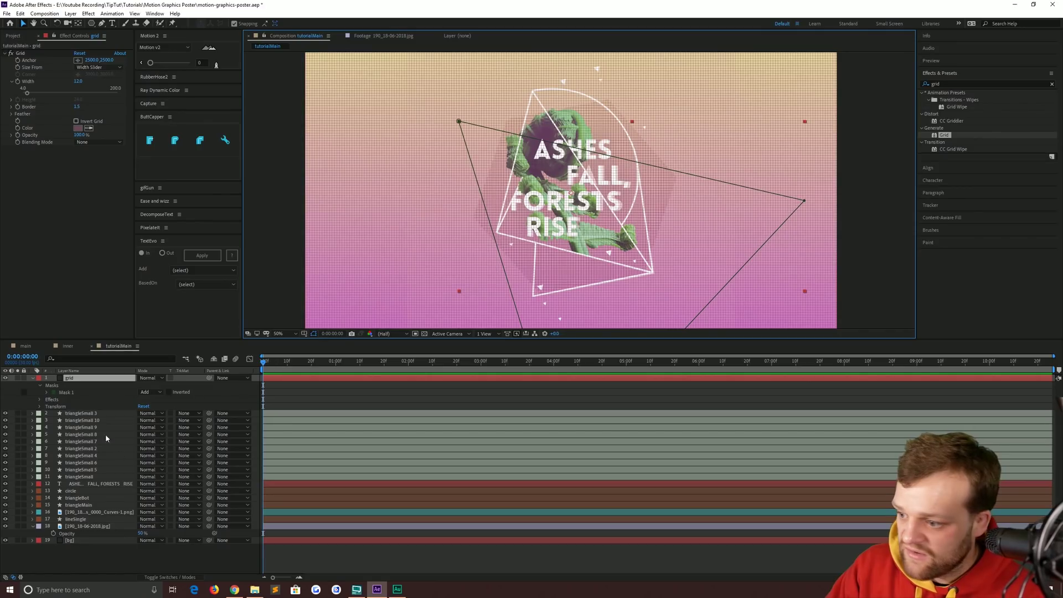
{"action": "key", "text": "comma"}
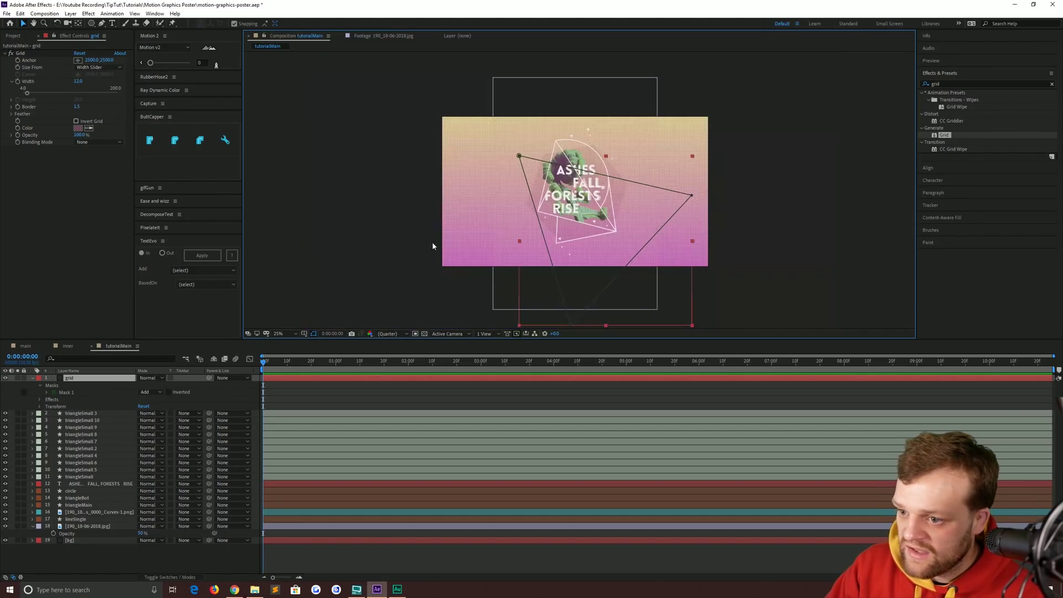
{"action": "left_click", "coordinate": [83, 392]}
{"action": "key", "text": "Delete"}
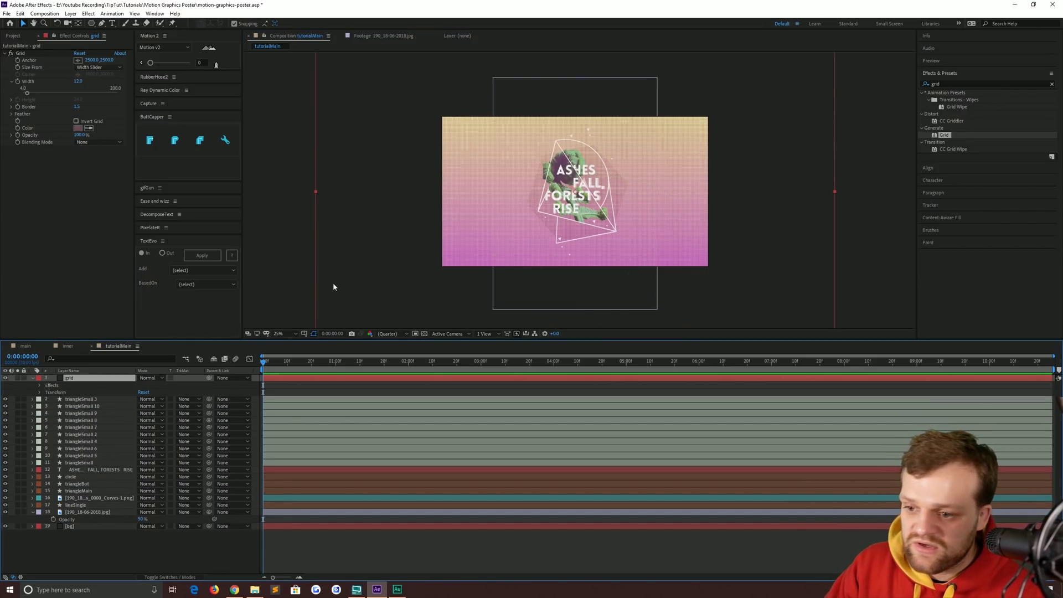
With no layer selected, draw a white-filled, slightly rotated six-sided polygon shape matching the grid hexagon behind the poster's artwork.
{"action": "left_click", "coordinate": [316, 549]}
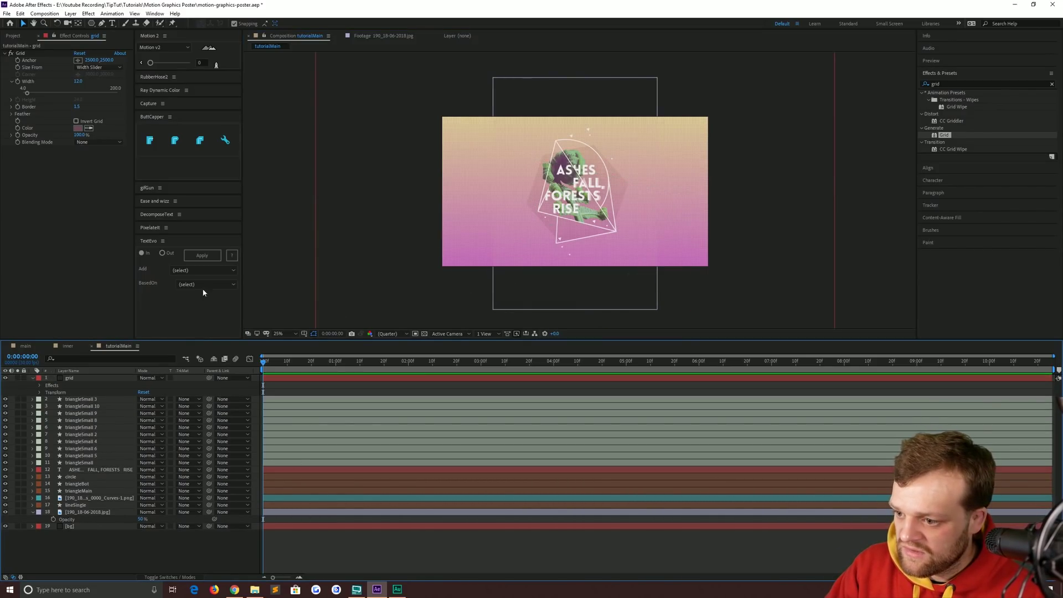
{"action": "left_click", "coordinate": [91, 24]}
{"action": "key", "text": "period"}
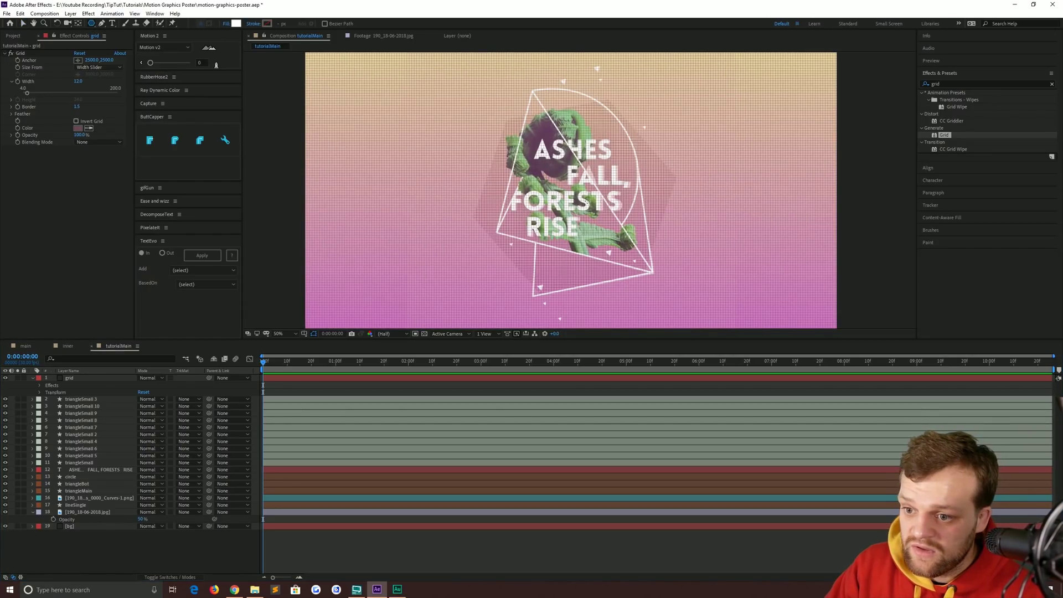
{"action": "left_click_drag", "start_coordinate": [575, 200], "coordinate": [552, 122]}
{"action": "key", "text": "Up"}
{"action": "key", "text": "Up"}
{"action": "key", "text": "Up"}
{"action": "left_click_drag", "start_coordinate": [656, 200], "coordinate": [607, 100]}
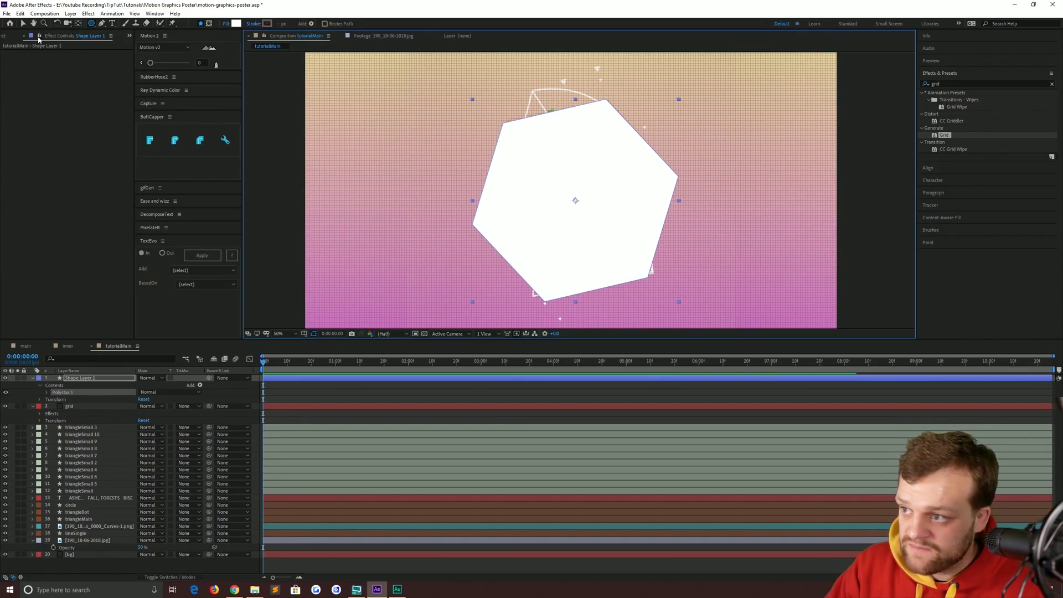
Rename the new polygon shape layer "gridMask" and collapse its properties.
{"action": "left_click", "coordinate": [22, 23]}
{"action": "left_click", "coordinate": [78, 377]}
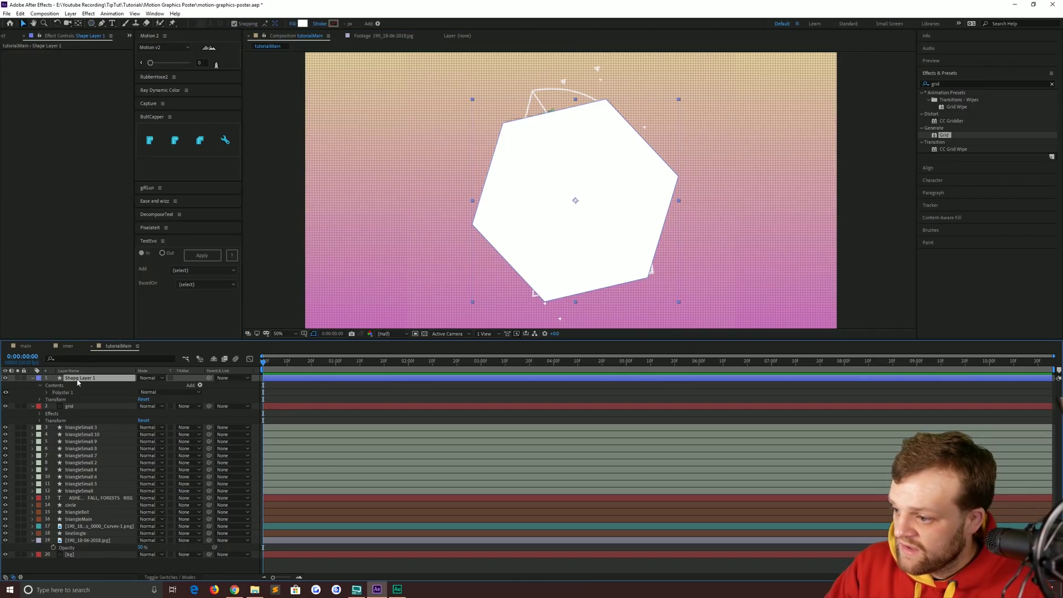
{"action": "key", "text": "Return"}
{"action": "type", "text": "gridMask"}
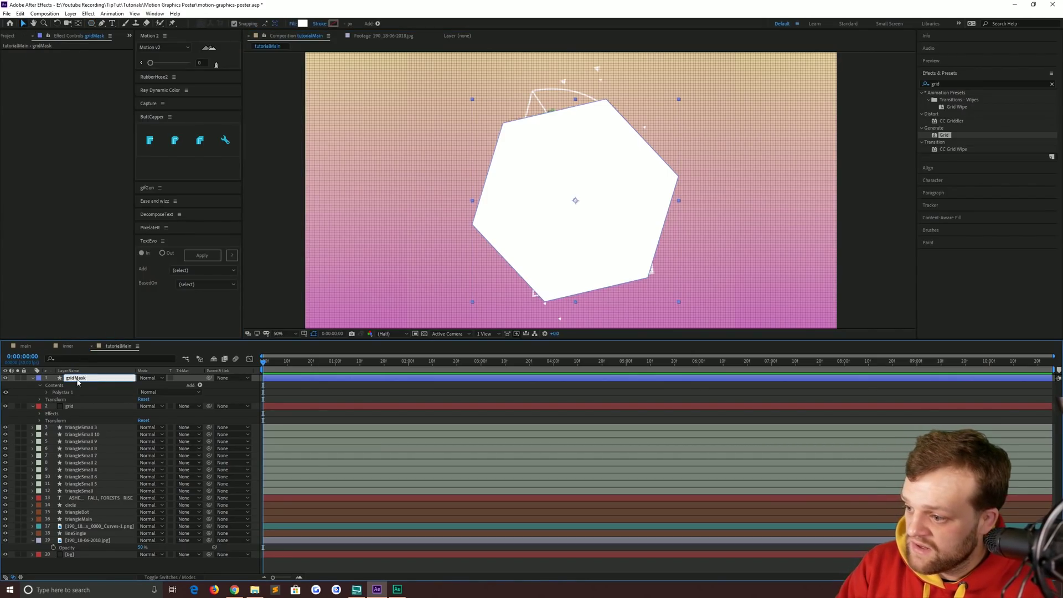
{"action": "key", "text": "Return"}
{"action": "left_click", "coordinate": [33, 378]}
Collapse the grid layer's properties and give the gridMask and grid layers a purple label colour.
{"action": "left_click", "coordinate": [83, 386]}
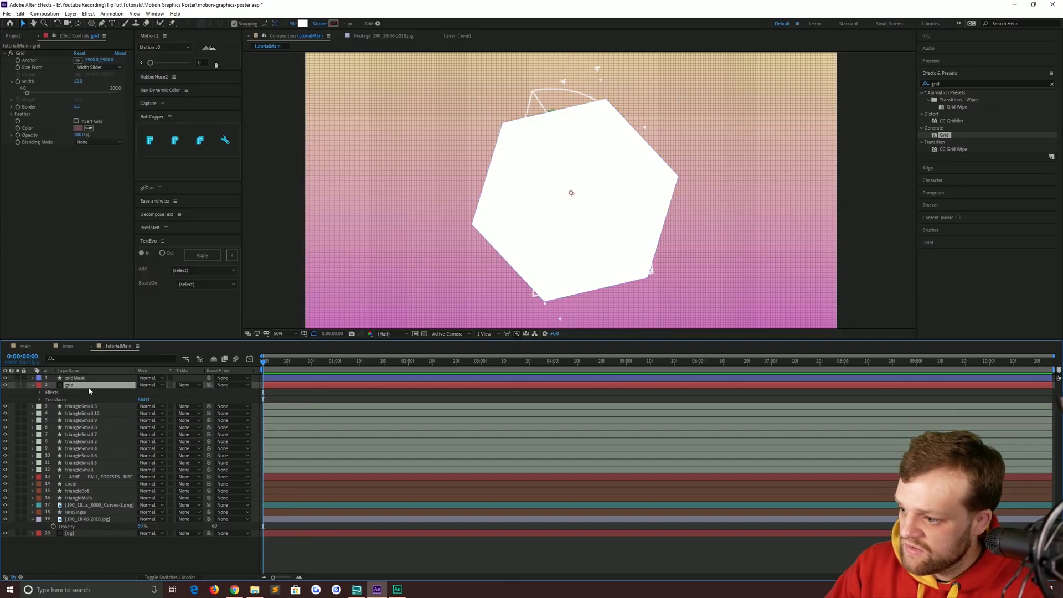
{"action": "key", "text": "u"}
{"action": "left_click", "coordinate": [73, 379], "text": "shift"}
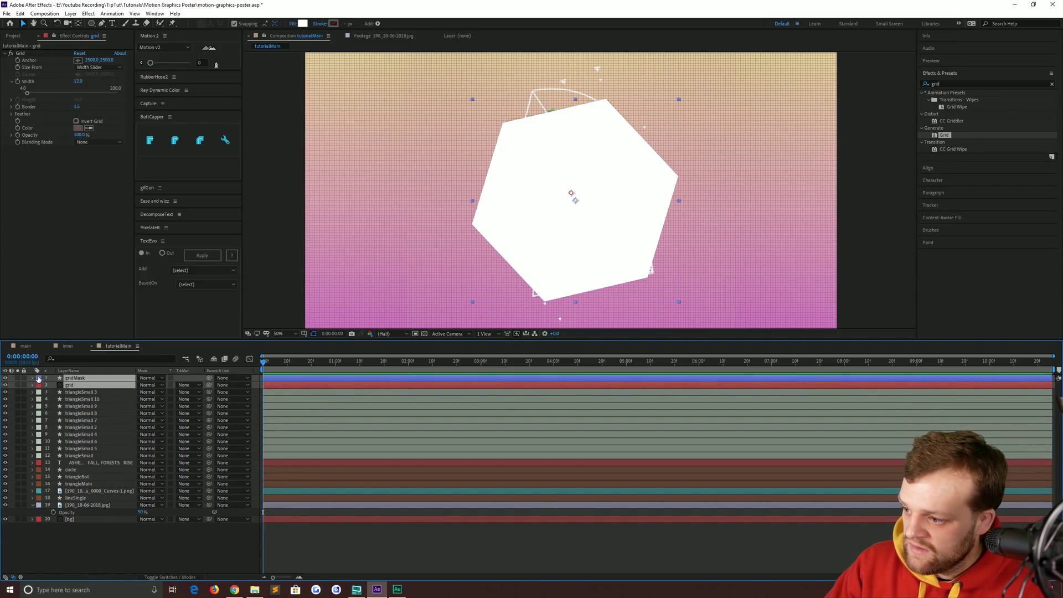
{"action": "left_click", "coordinate": [38, 378]}
{"action": "left_click", "coordinate": [69, 493]}
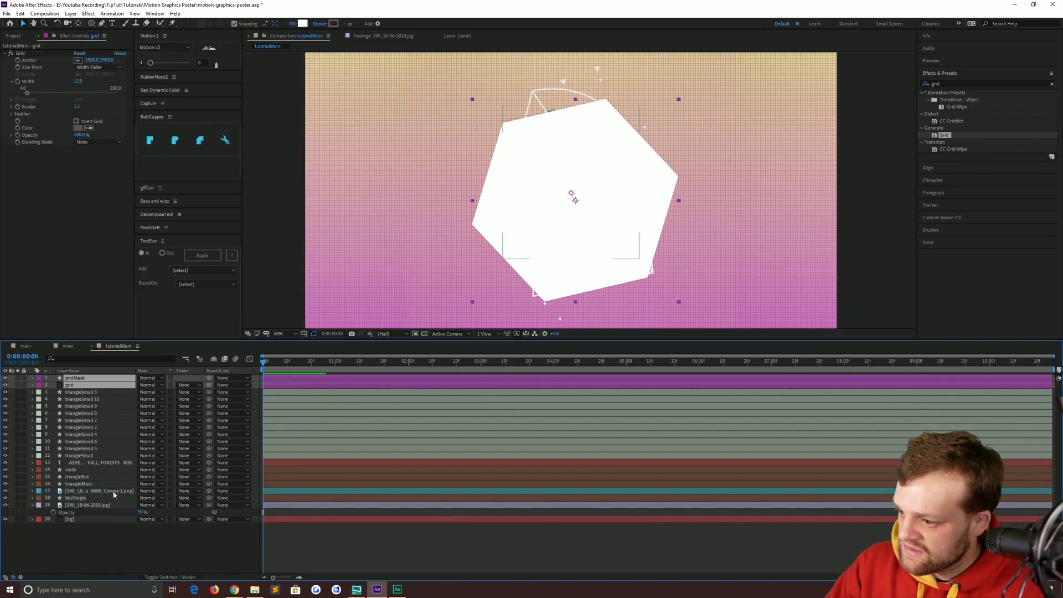
{"action": "left_click", "coordinate": [100, 555]}
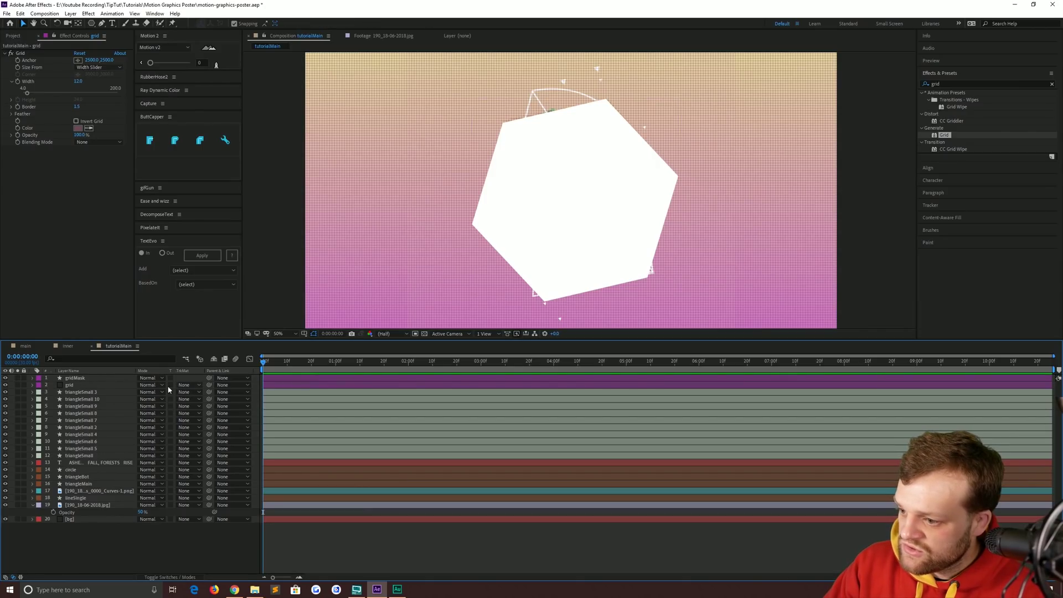
Set the grid layer's track matte to Alpha so that gridMask confines the grid to the hexagon.
{"action": "left_click", "coordinate": [83, 384]}
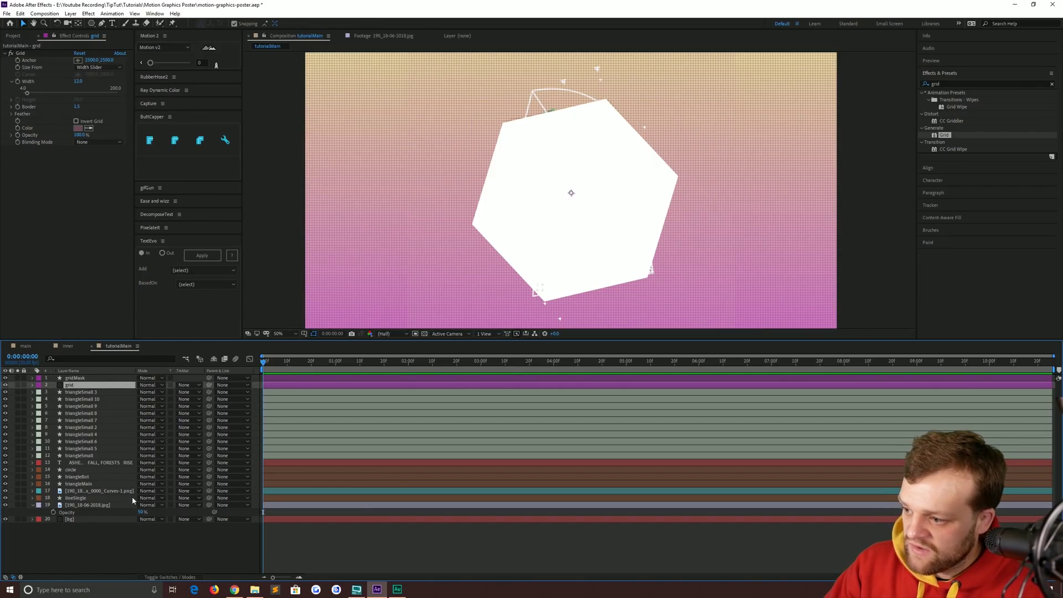
{"action": "left_click", "coordinate": [159, 578]}
{"action": "left_click", "coordinate": [159, 578]}
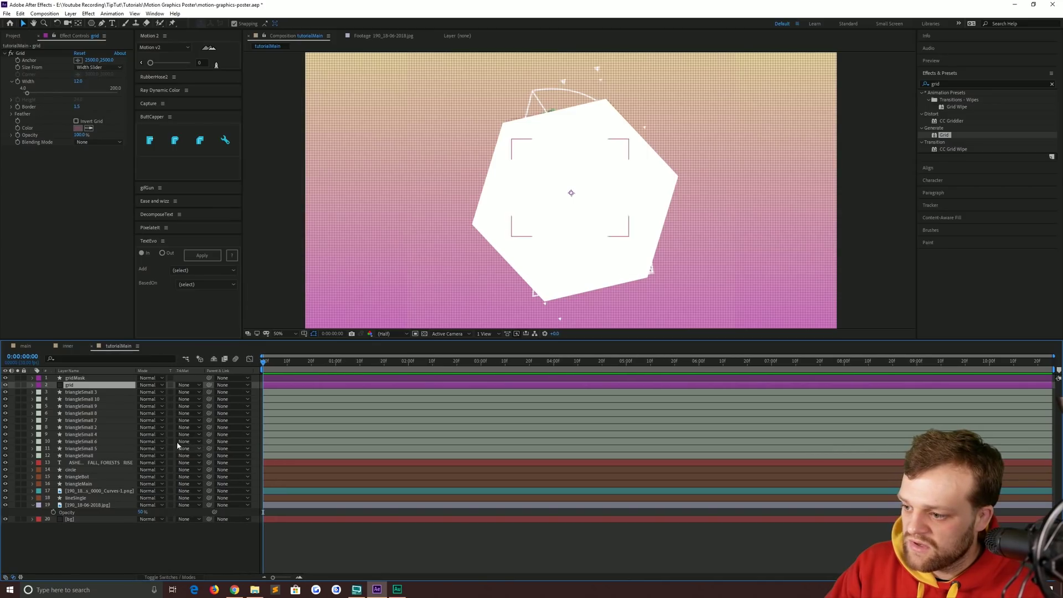
{"action": "left_click", "coordinate": [187, 384]}
{"action": "left_click", "coordinate": [200, 403]}
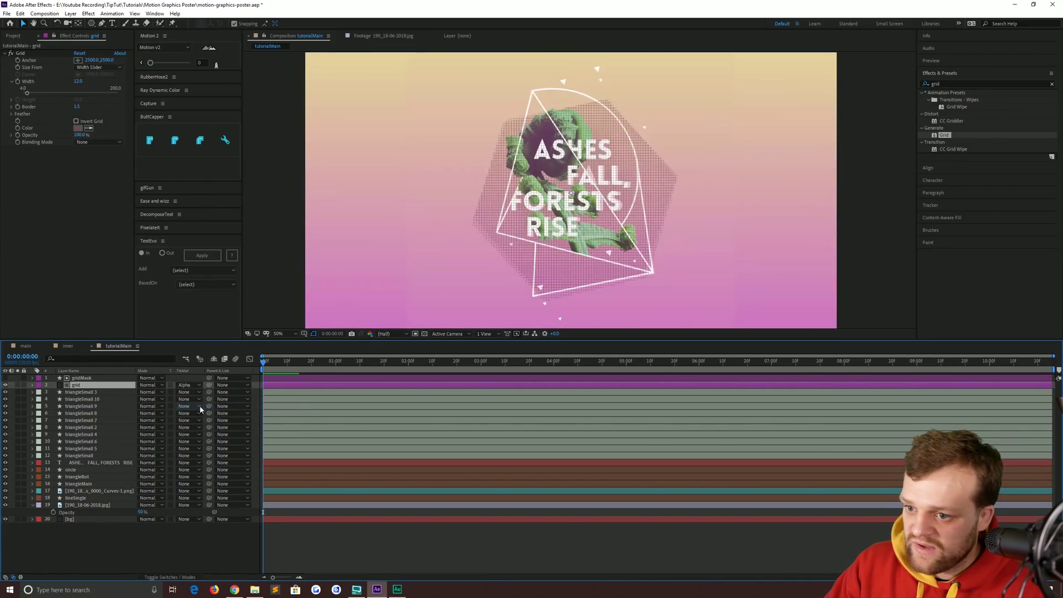
Hide the reference poster image layer 190_18-06-2018.jpg to view the recreated design alone.
{"action": "key", "text": "comma"}
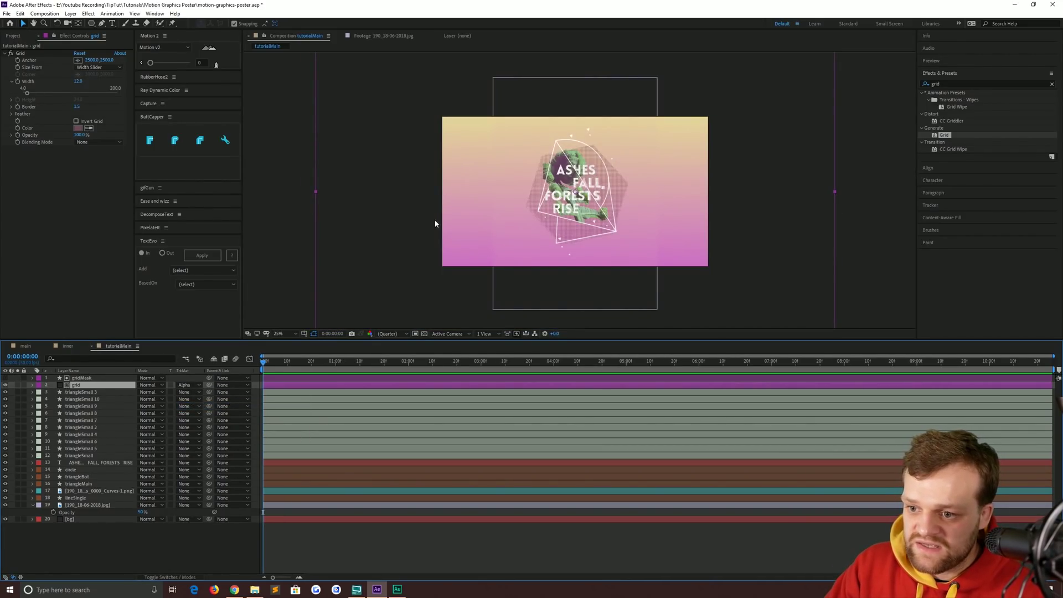
{"action": "left_click", "coordinate": [81, 379]}
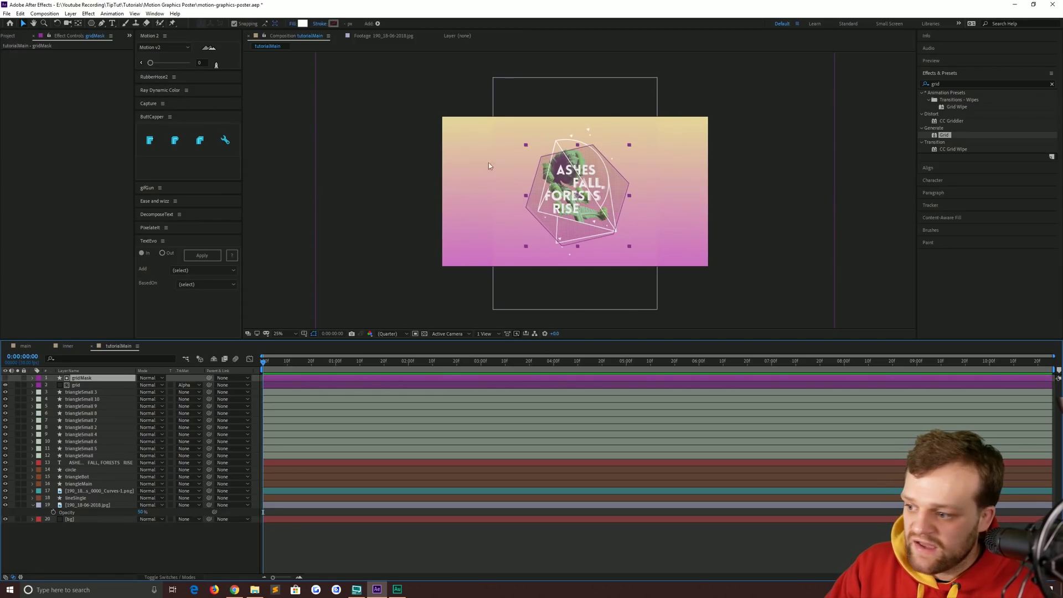
{"action": "left_click", "coordinate": [75, 385]}
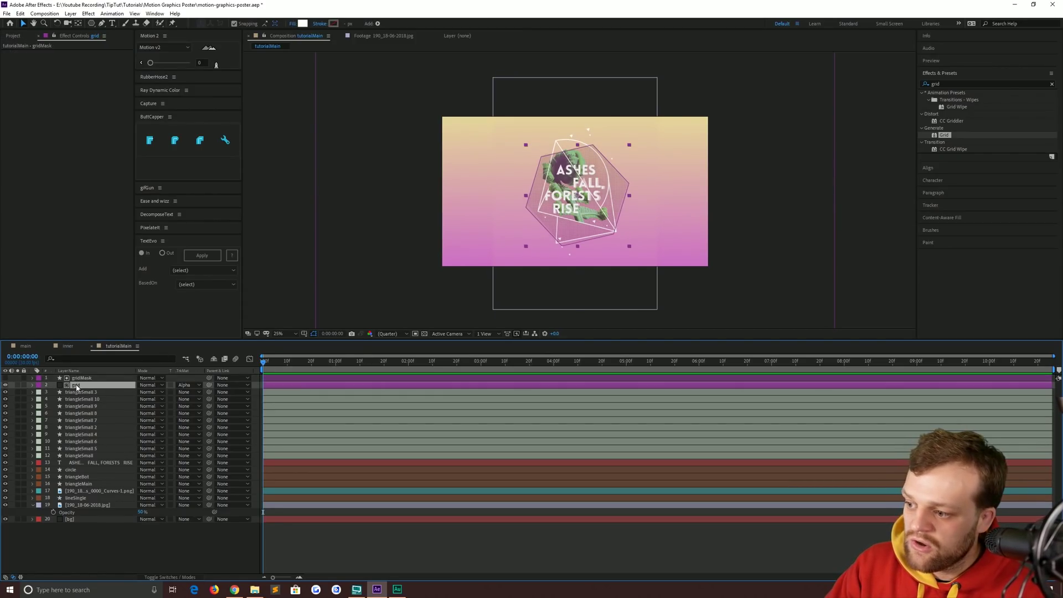
{"action": "left_click", "coordinate": [6, 504]}
{"action": "key", "text": "period"}
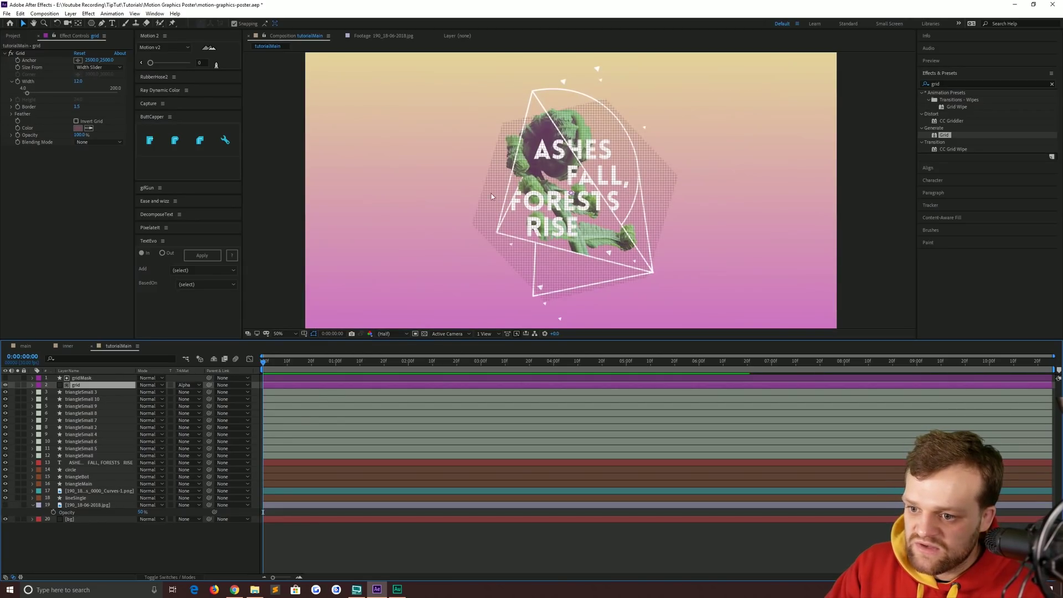
Move the gridMask and grid layers together down the layer stack to directly above the bg layer.
{"action": "left_click", "coordinate": [81, 378], "text": "shift"}
{"action": "left_click_drag", "start_coordinate": [81, 379], "coordinate": [88, 516]}
{"action": "key", "text": "comma"}
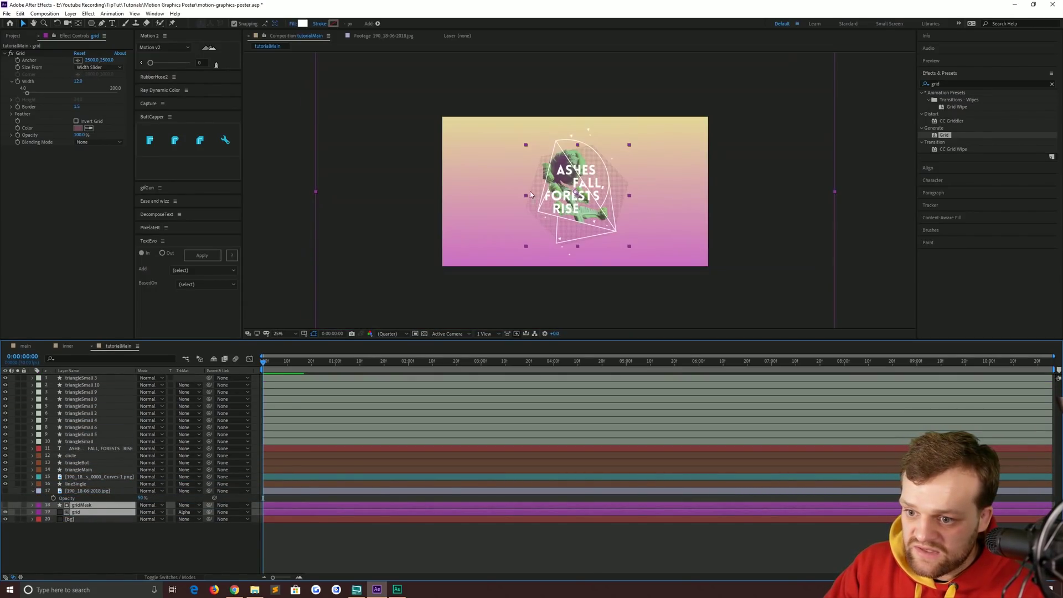
{"action": "left_click", "coordinate": [371, 251]}
{"action": "key", "text": "period"}
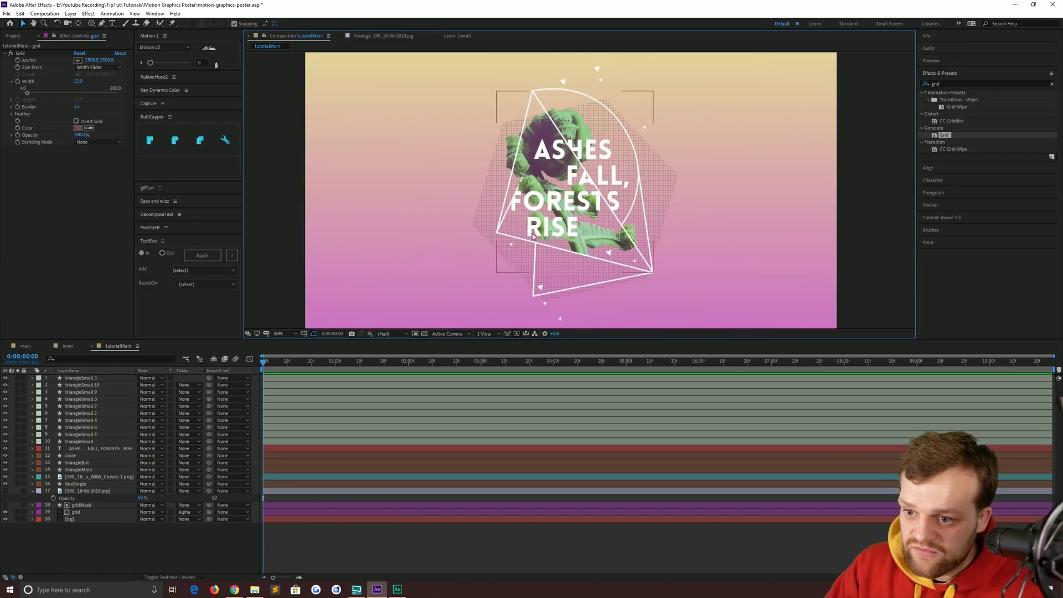
{"action": "key", "text": "v"}
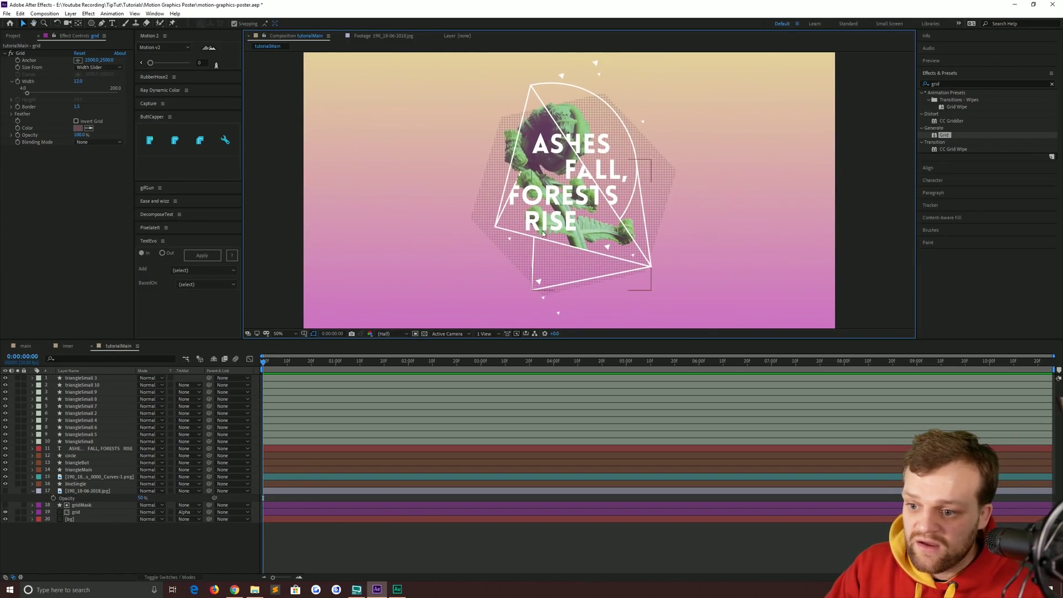
Delete the reference poster image layer 190_18-06-2018.jpg and fit the composition to the viewer.
{"action": "left_click", "coordinate": [86, 491]}
{"action": "key", "text": "Delete"}
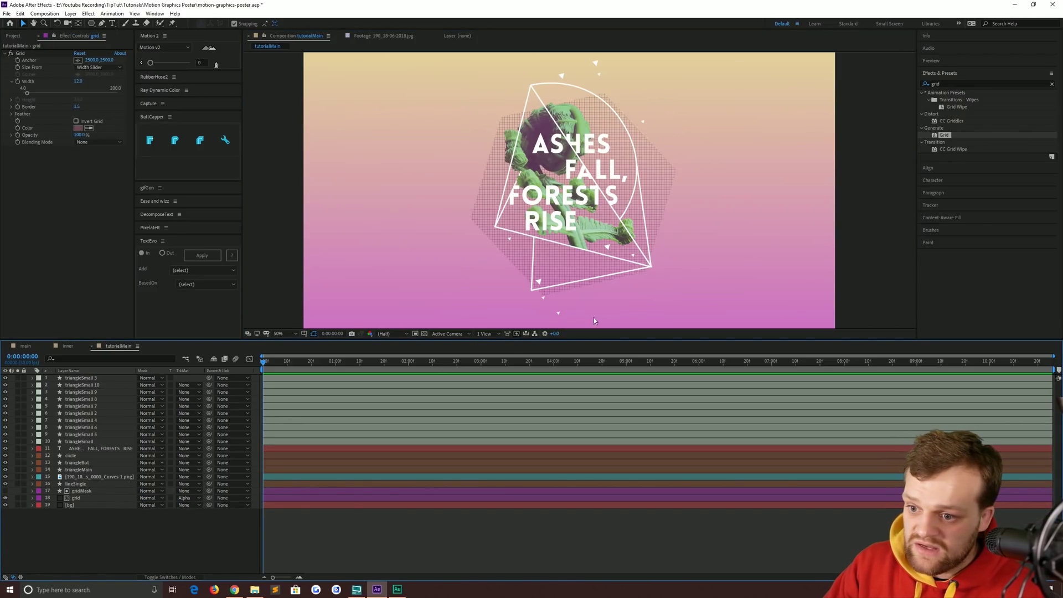
{"action": "key", "text": "comma"}
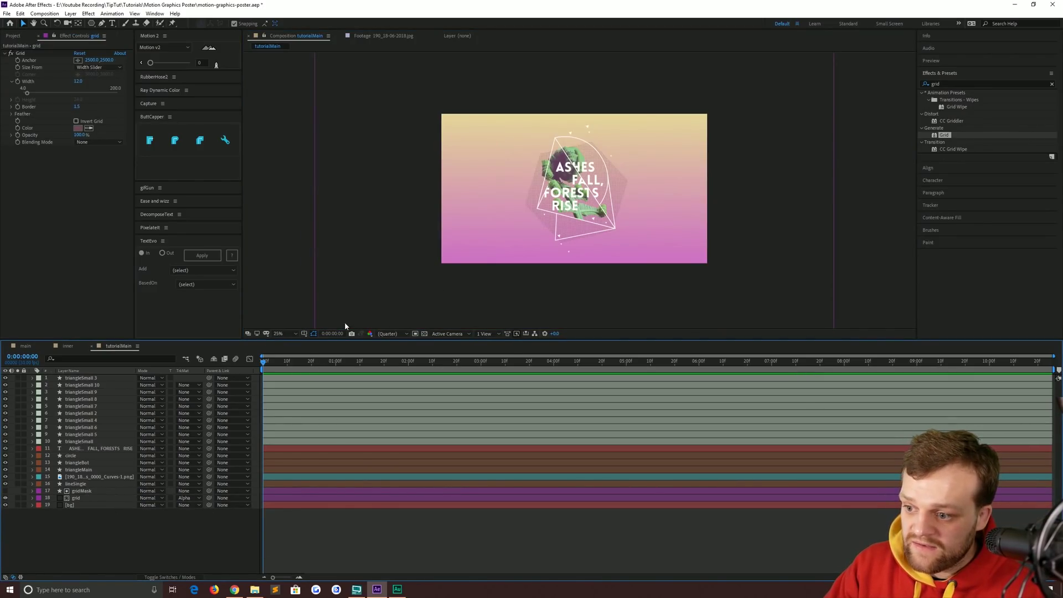
{"action": "left_click", "coordinate": [281, 334]}
{"action": "left_click", "coordinate": [291, 344]}
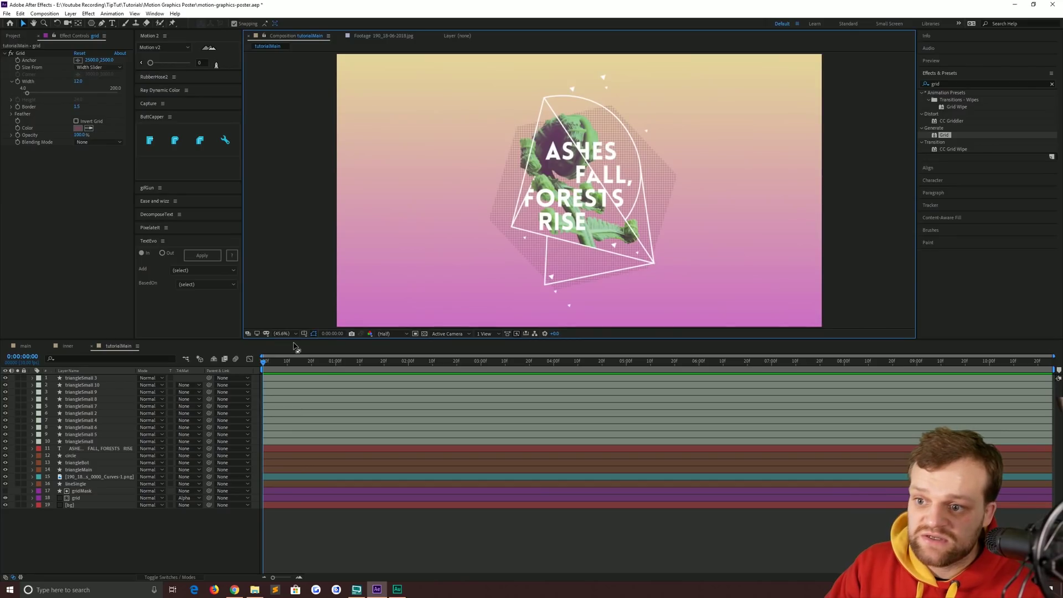